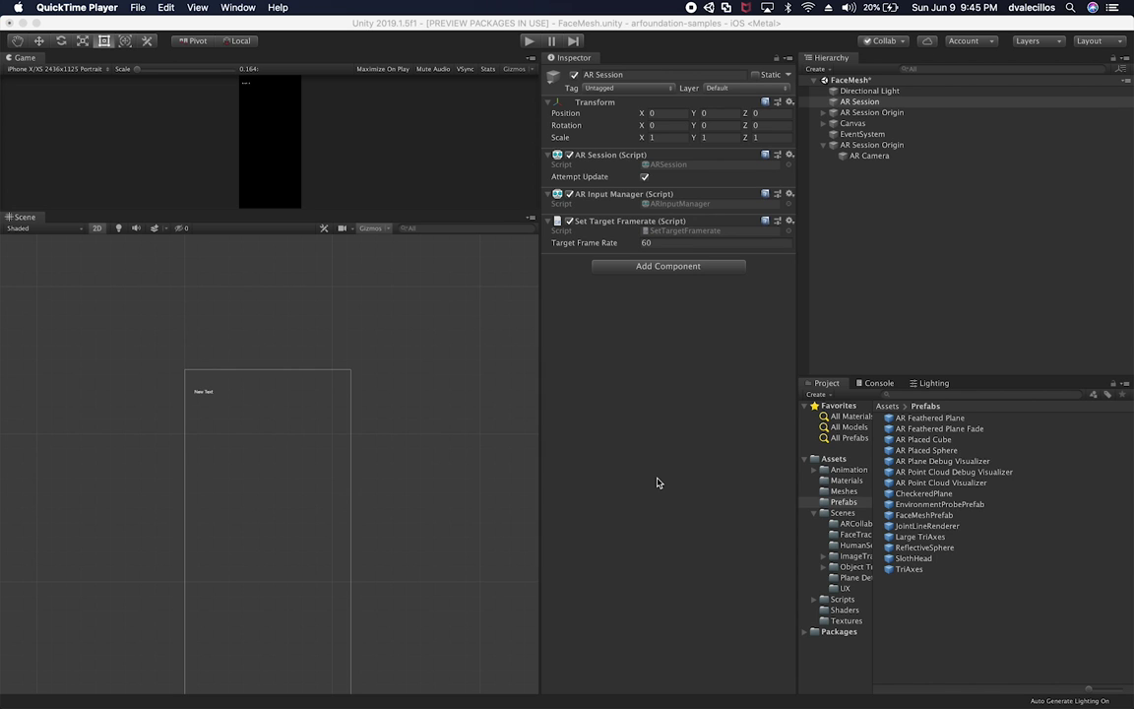
- Bring up the Unity-Technologies arfoundation-samples GitHub page in Chrome
key(super+Tab)
key(super+Tab)
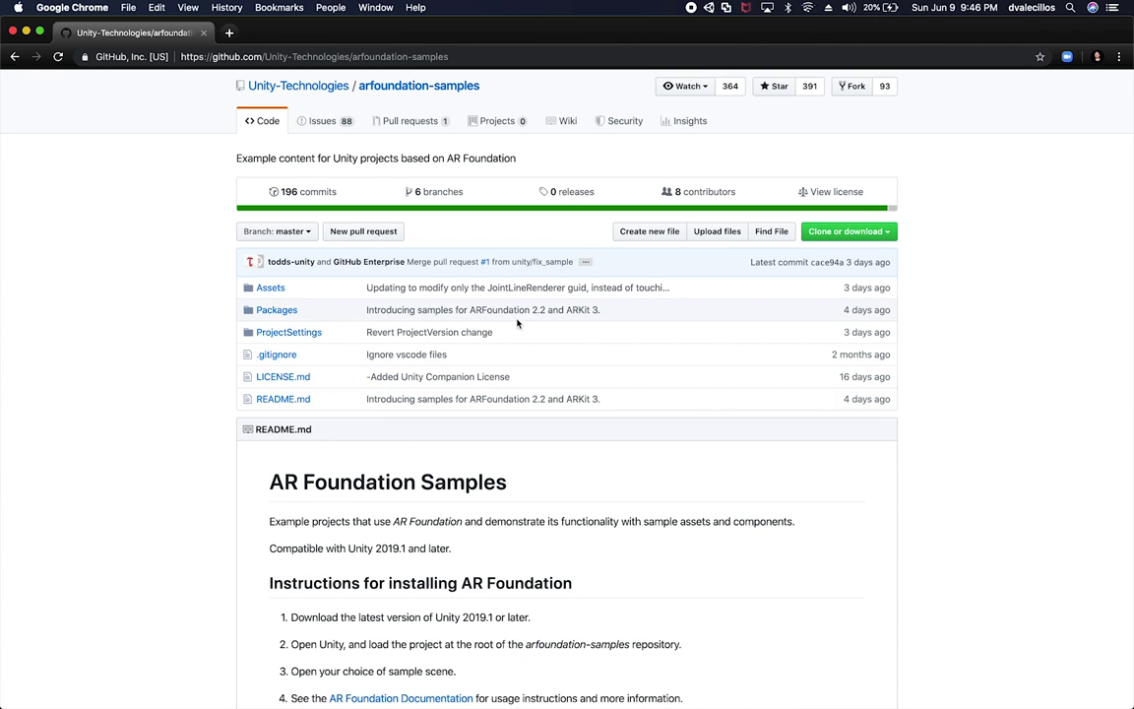
- Scroll the arfoundation-samples README, check its Clone or download options, then go back to Unity
scroll(603, 468, down, 3)
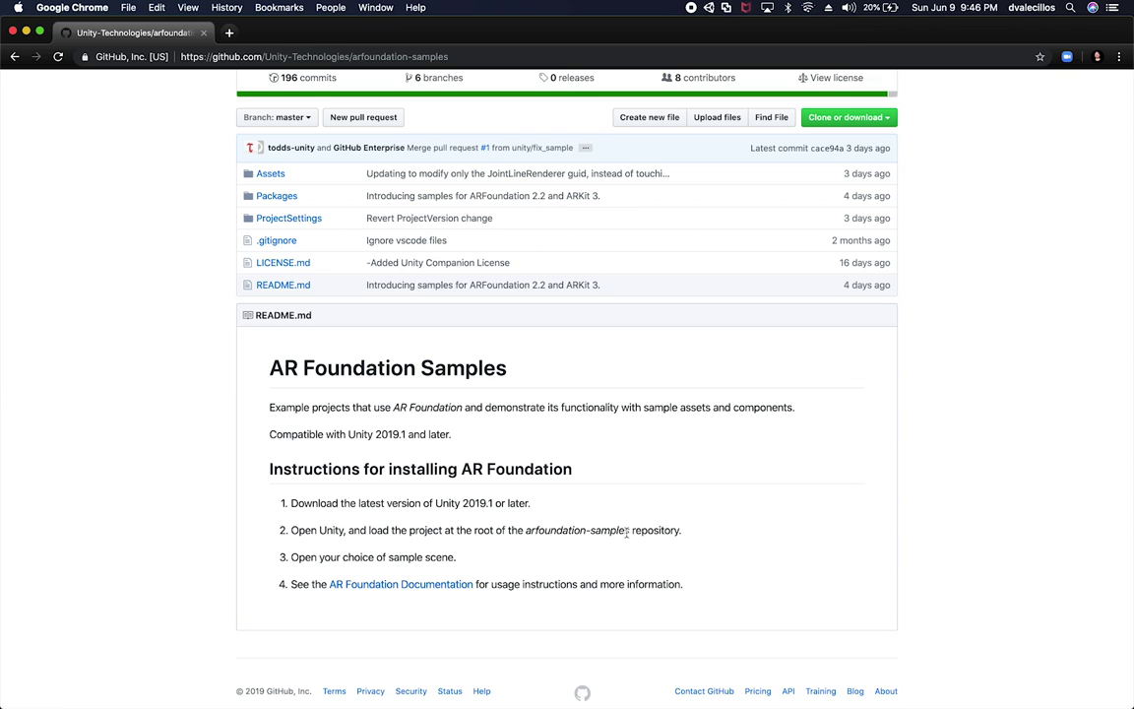
key(super+Tab)
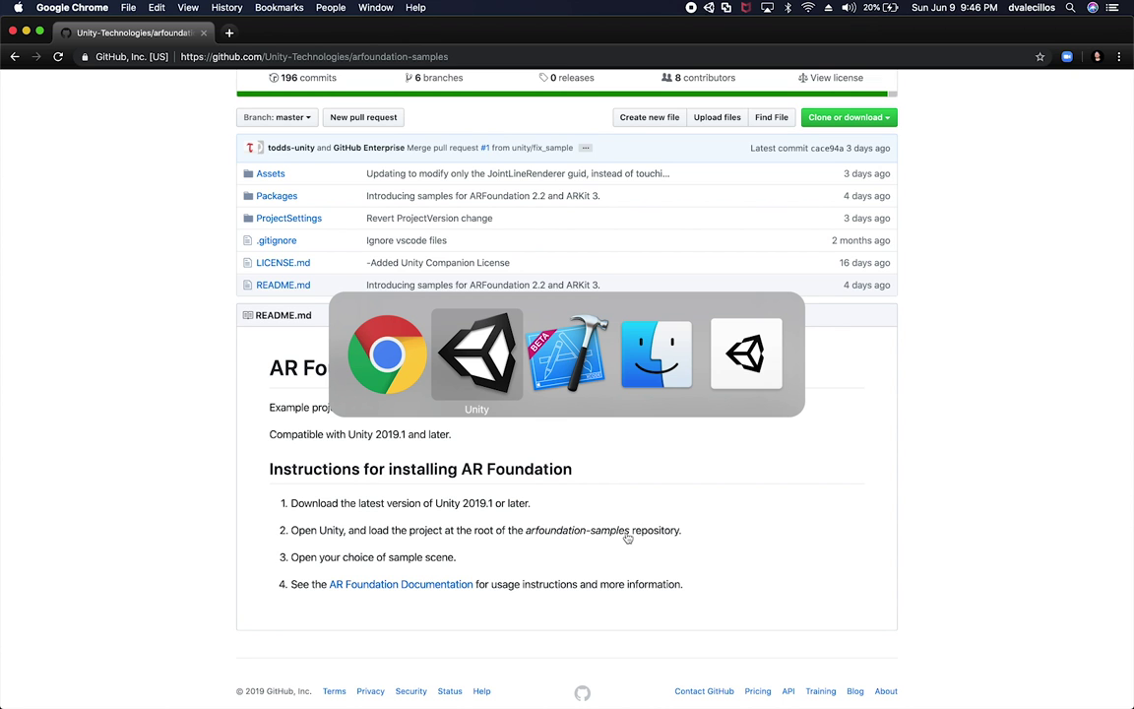
key(Escape)
scroll(854, 366, up, 3)
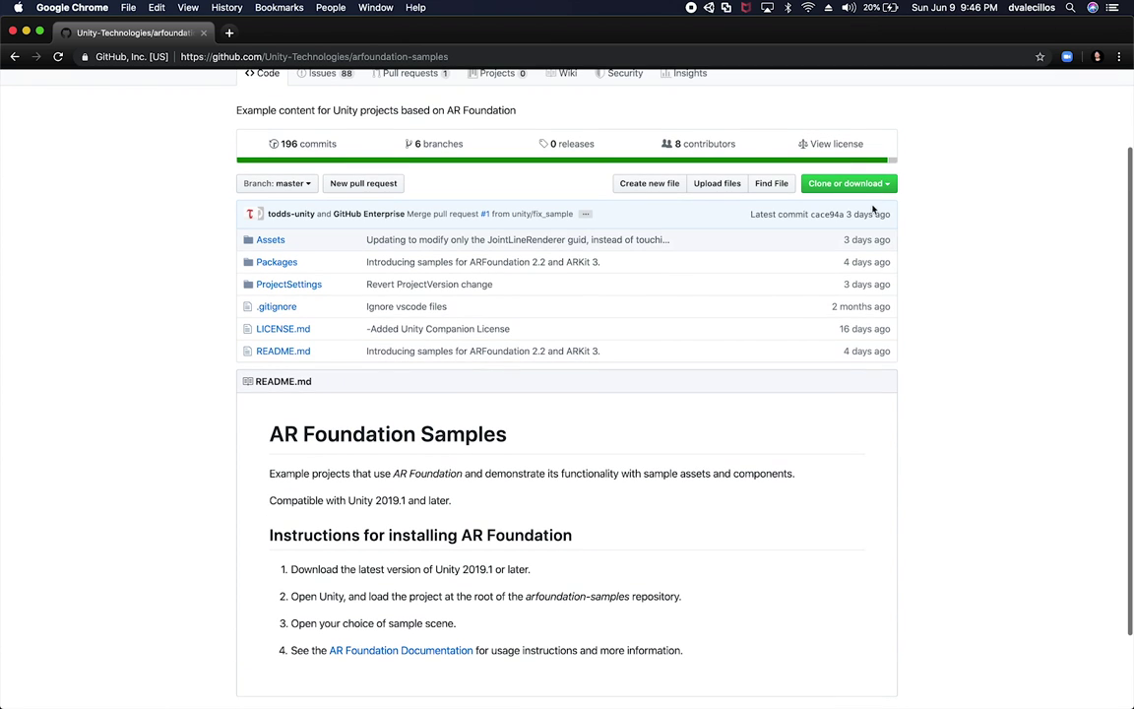
click(856, 184)
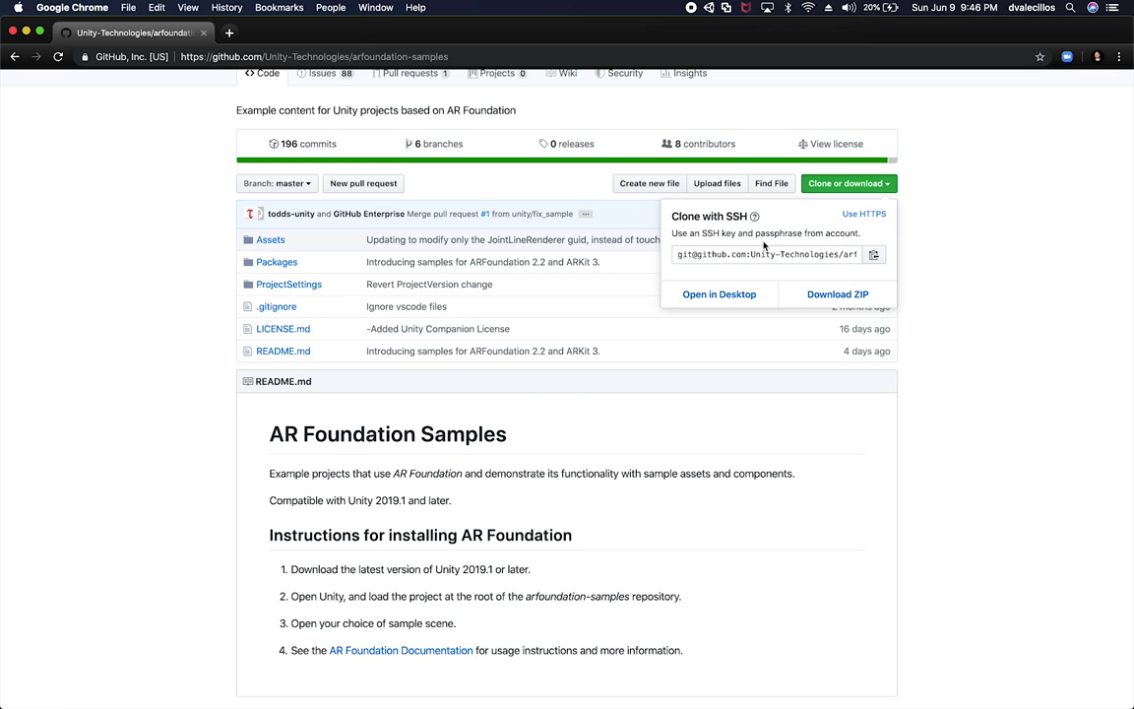
click(985, 323)
key(super+Tab)
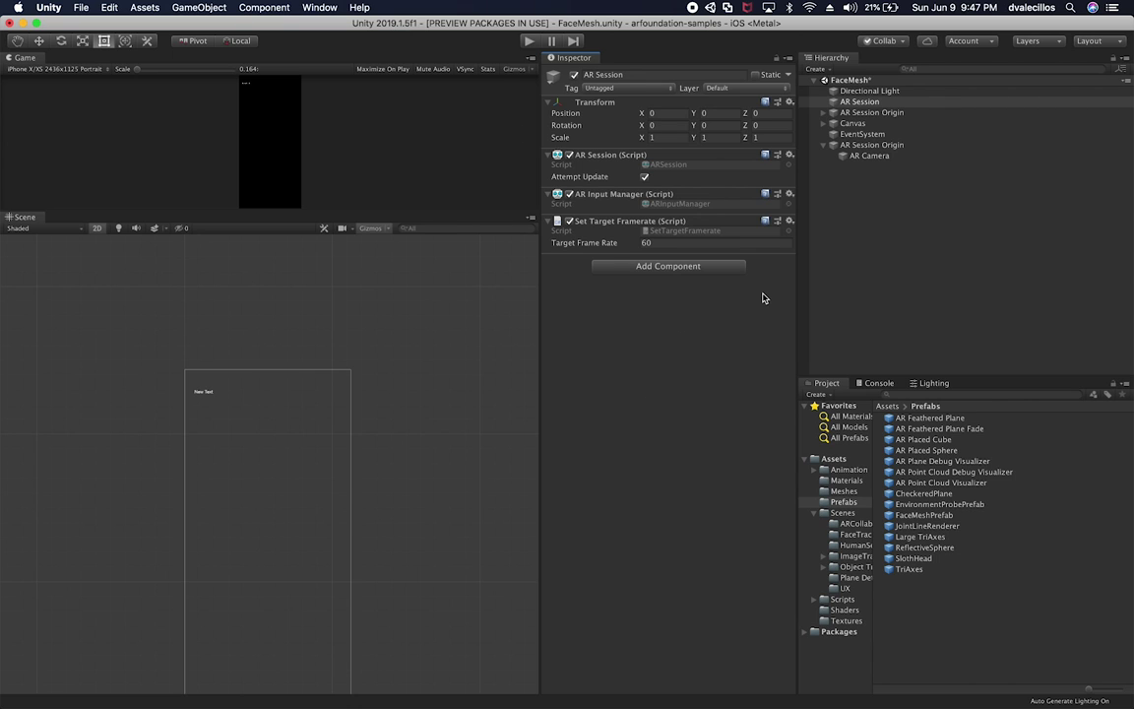
- Open the SimpleAR scene from Assets/Scenes without saving the FaceMesh changes
click(841, 513)
click(813, 512)
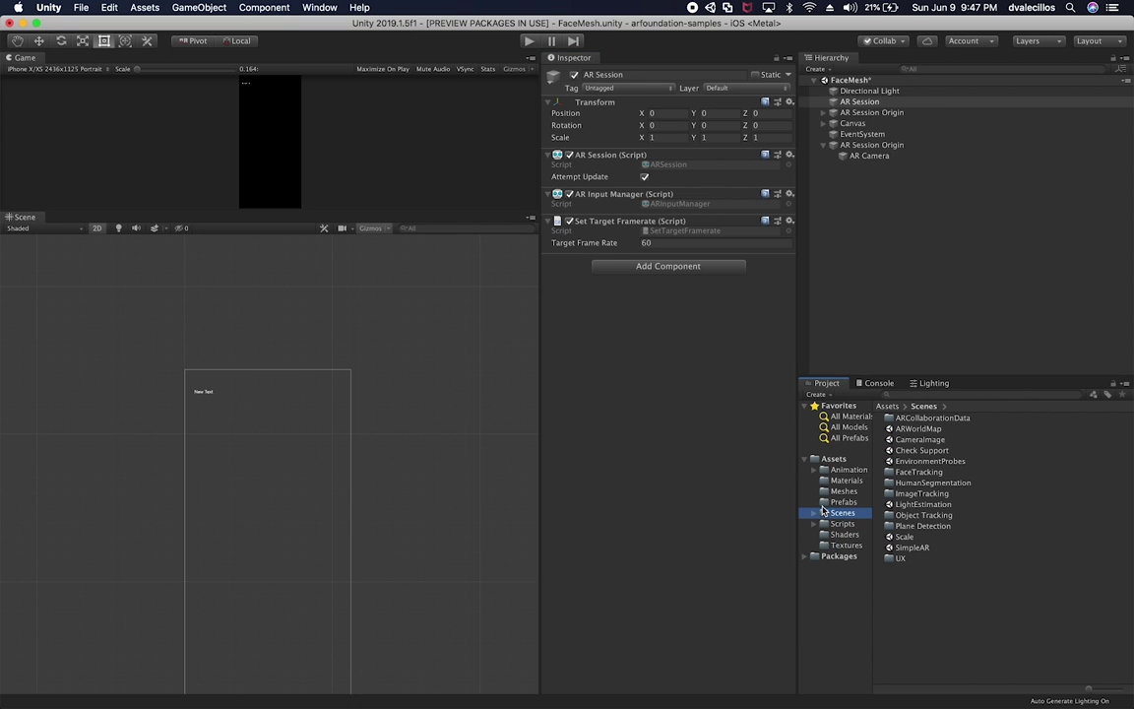
click(816, 512)
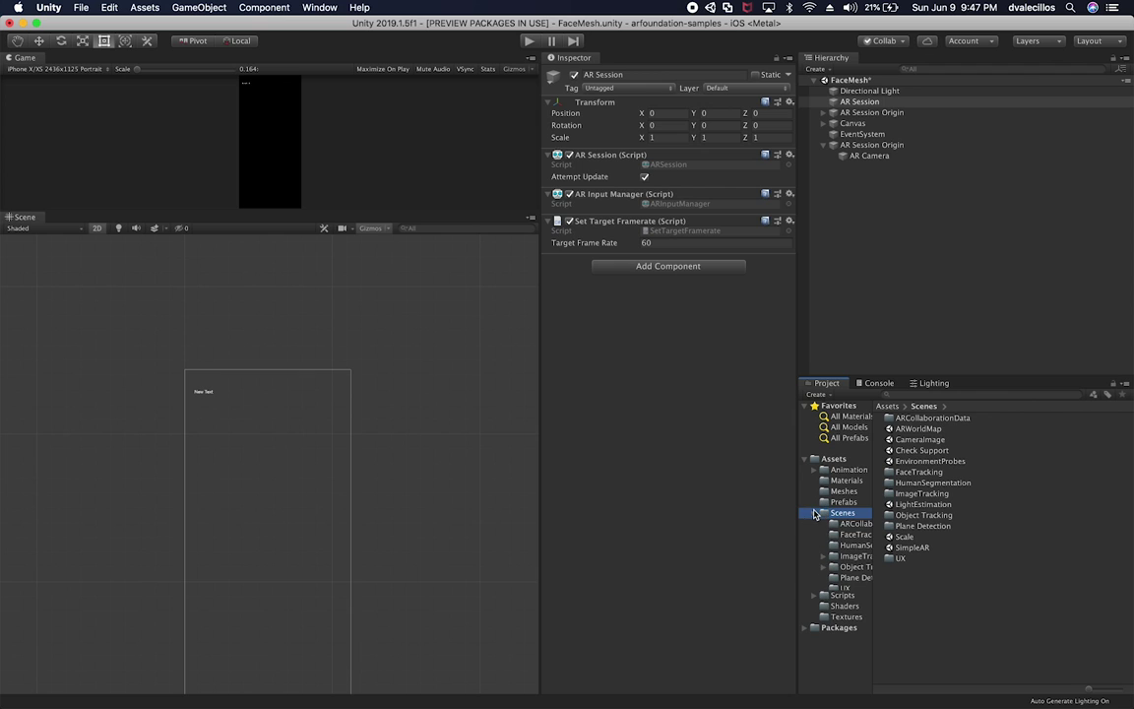
click(906, 558)
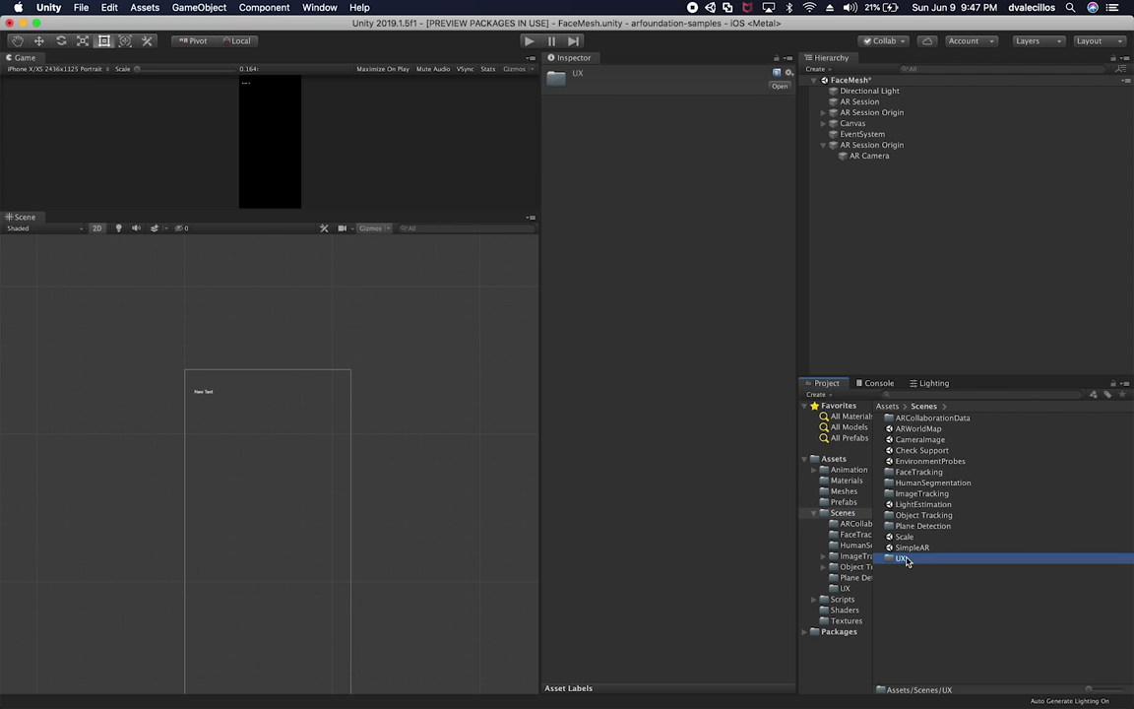
double_click(913, 547)
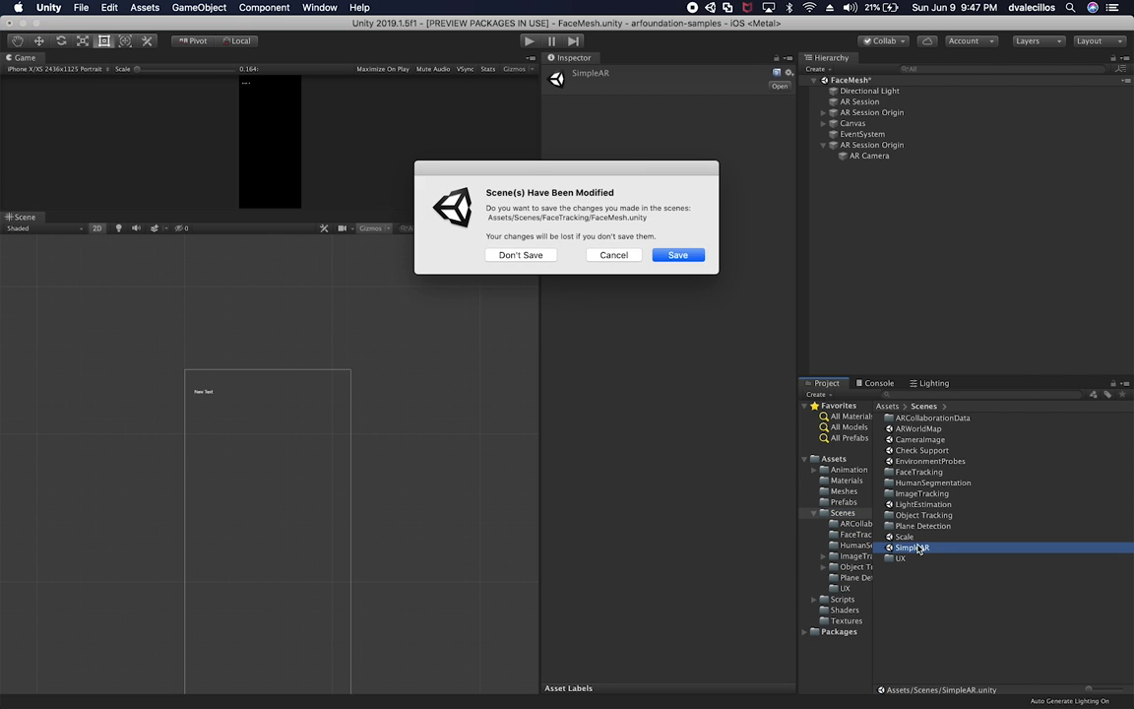
click(546, 258)
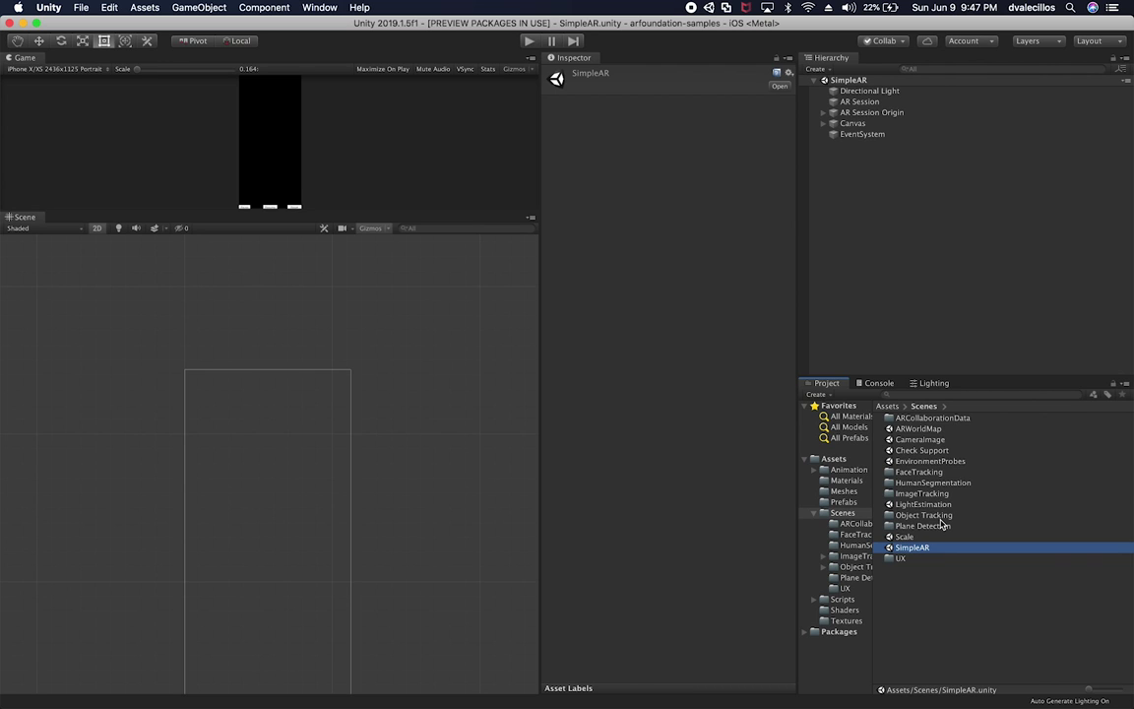
- Browse into the HumanSegmentation scenes folder and clear the selection
double_click(920, 483)
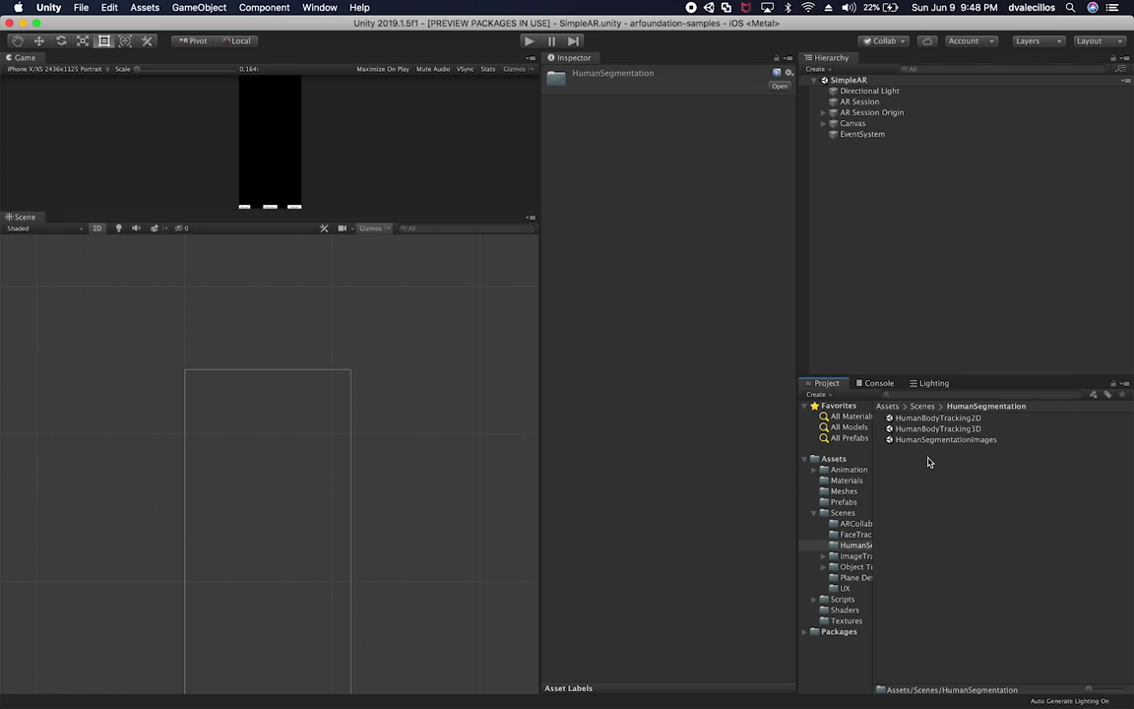
click(852, 158)
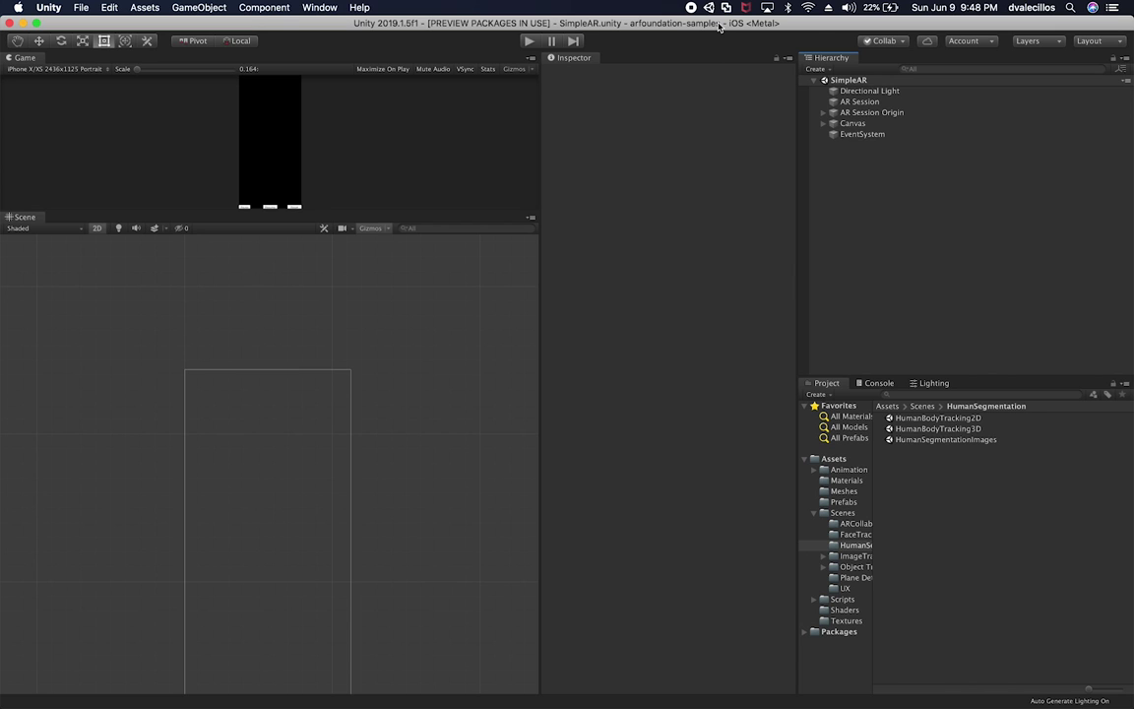
click(319, 8)
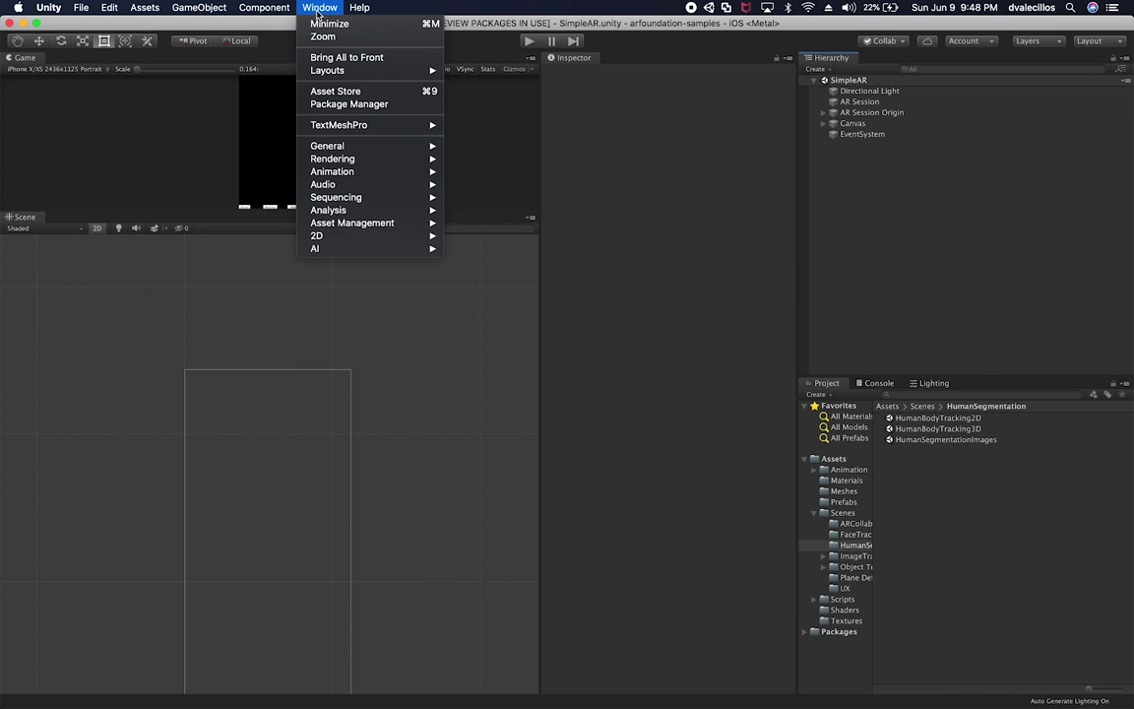
click(328, 106)
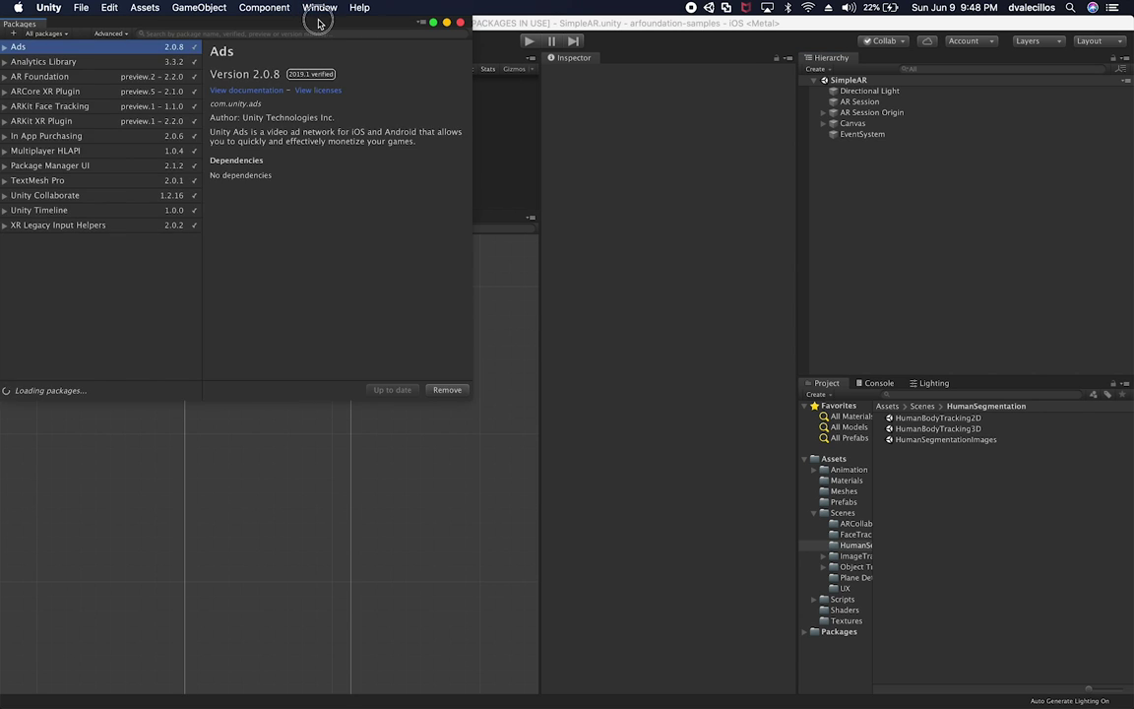
drag(316, 22, 595, 129)
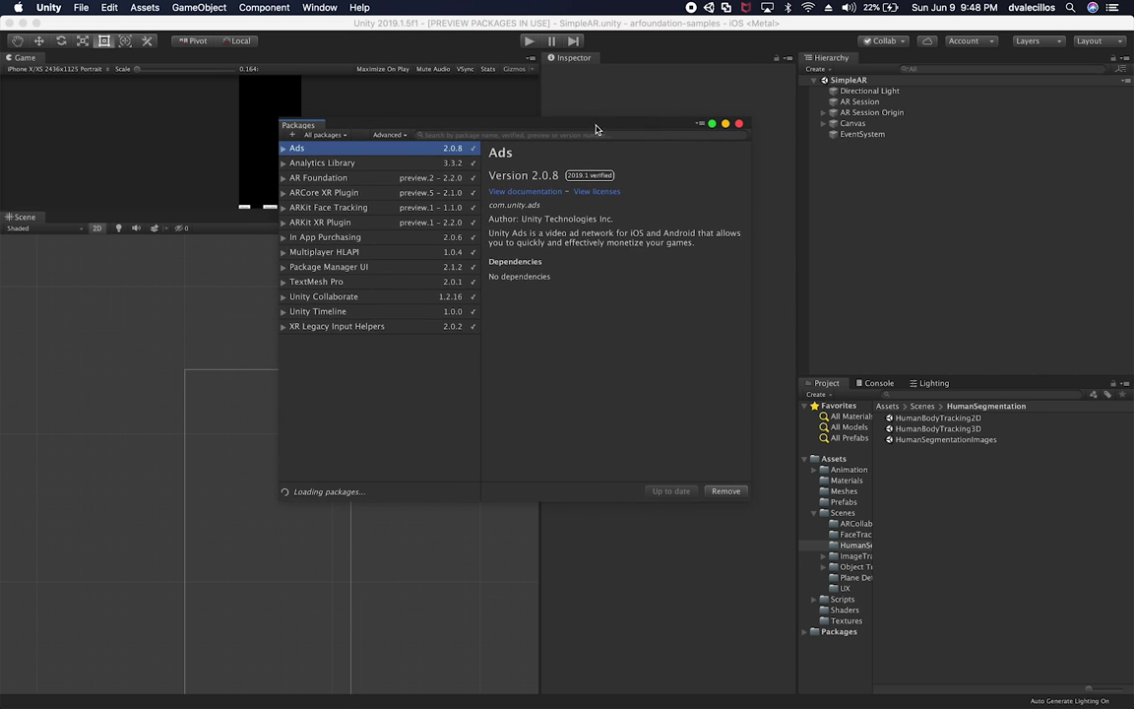
click(751, 505)
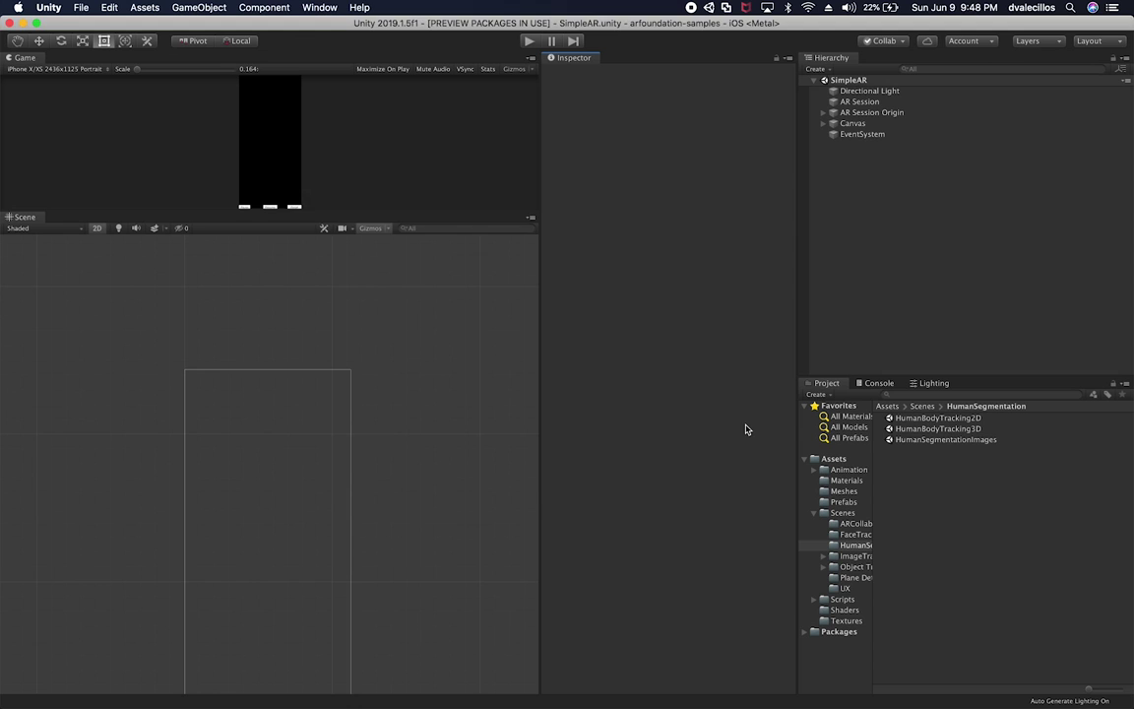
scroll(418, 279, down, 2)
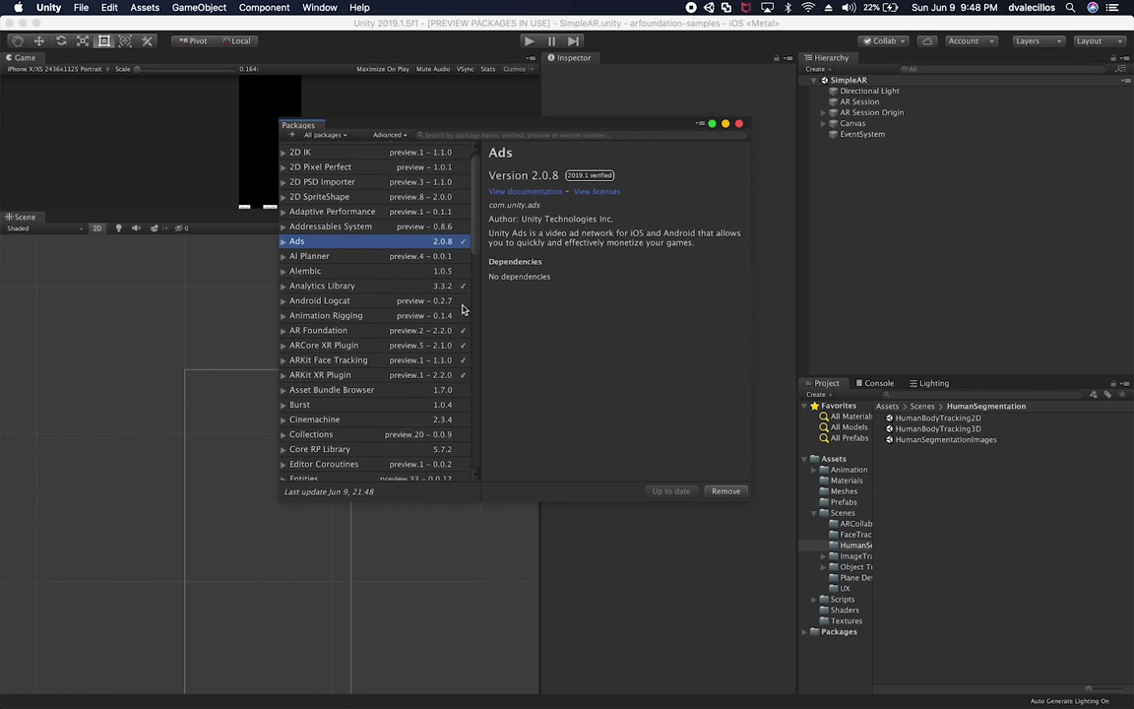
click(300, 357)
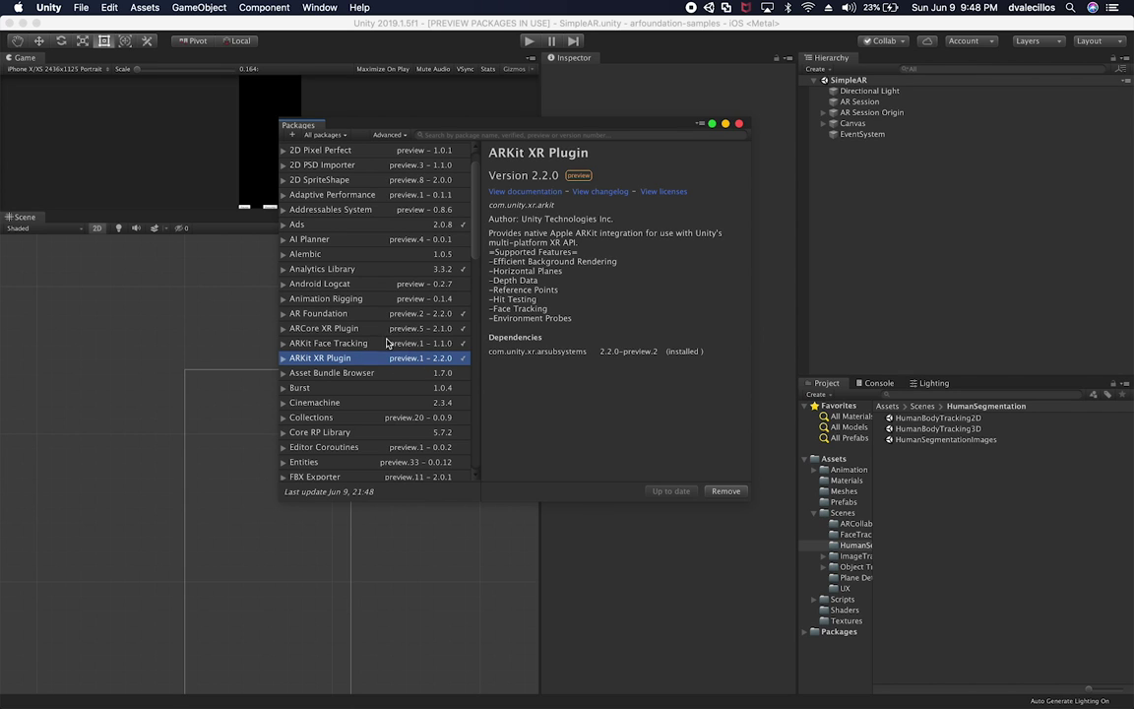
click(332, 330)
click(320, 313)
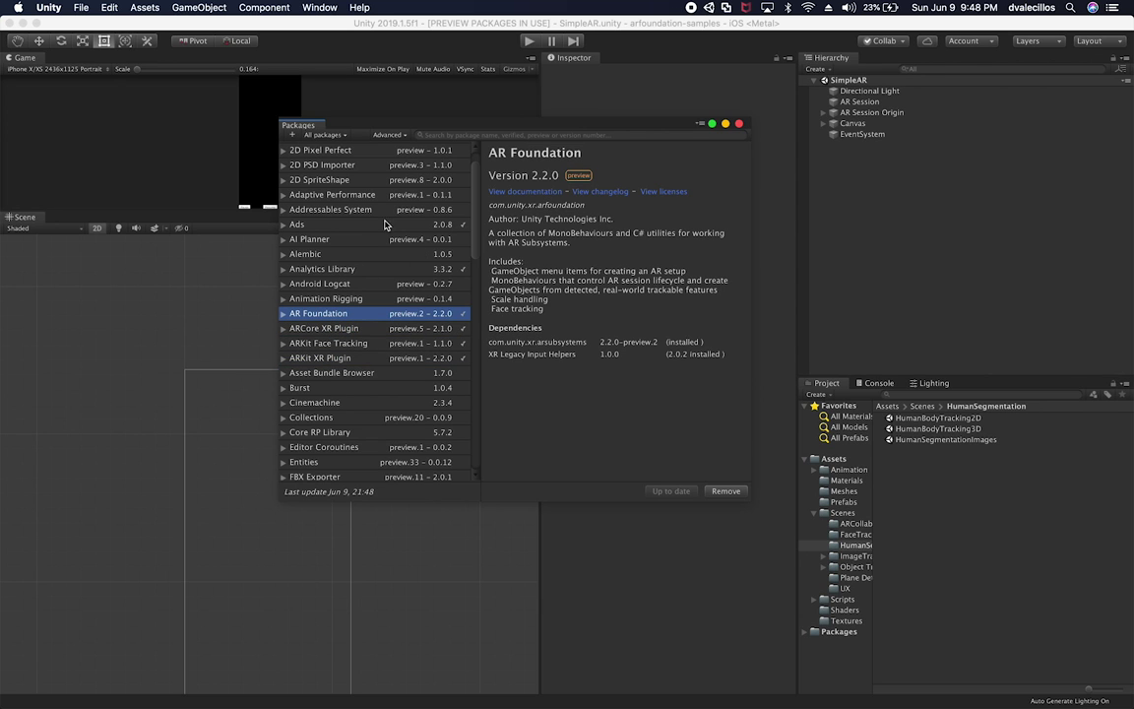
click(739, 126)
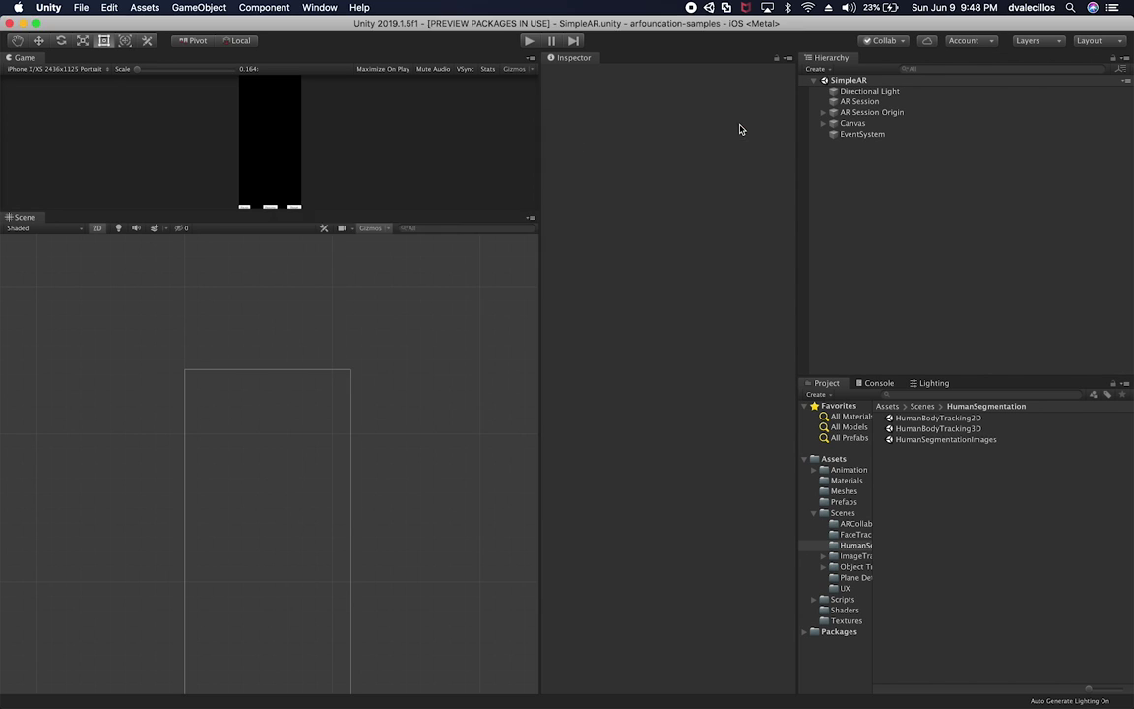
- Reveal the Packages folder in Finder, select manifest.json, and return to Unity
click(839, 634)
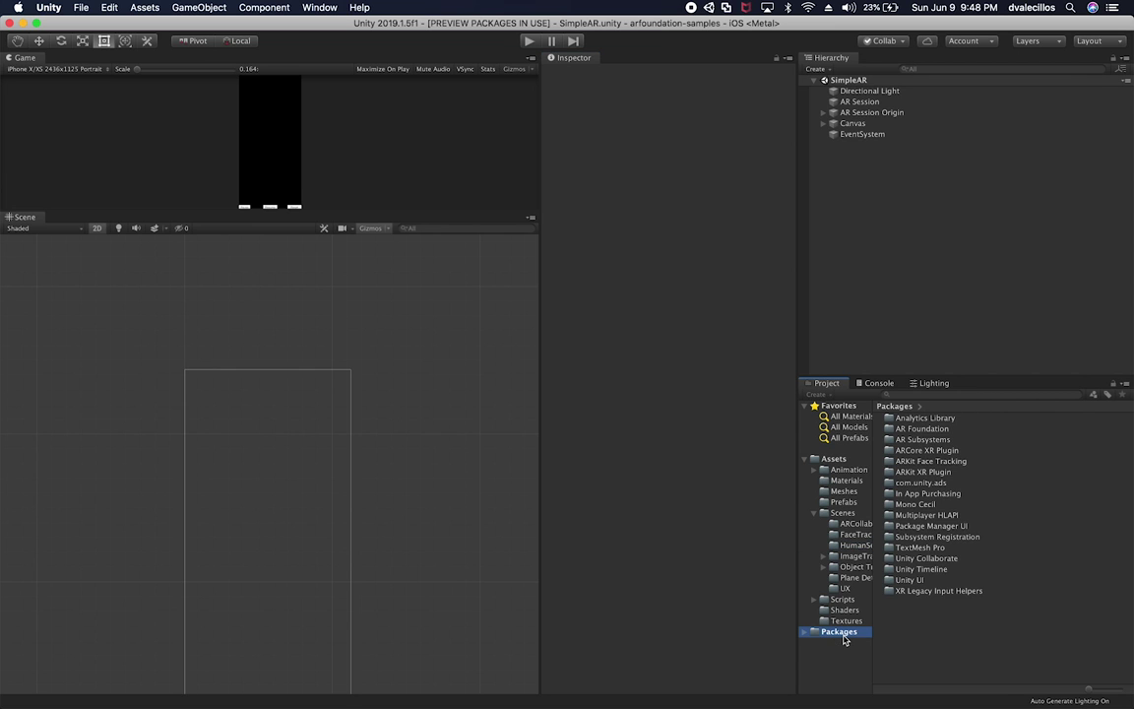
right_click(842, 634)
click(912, 400)
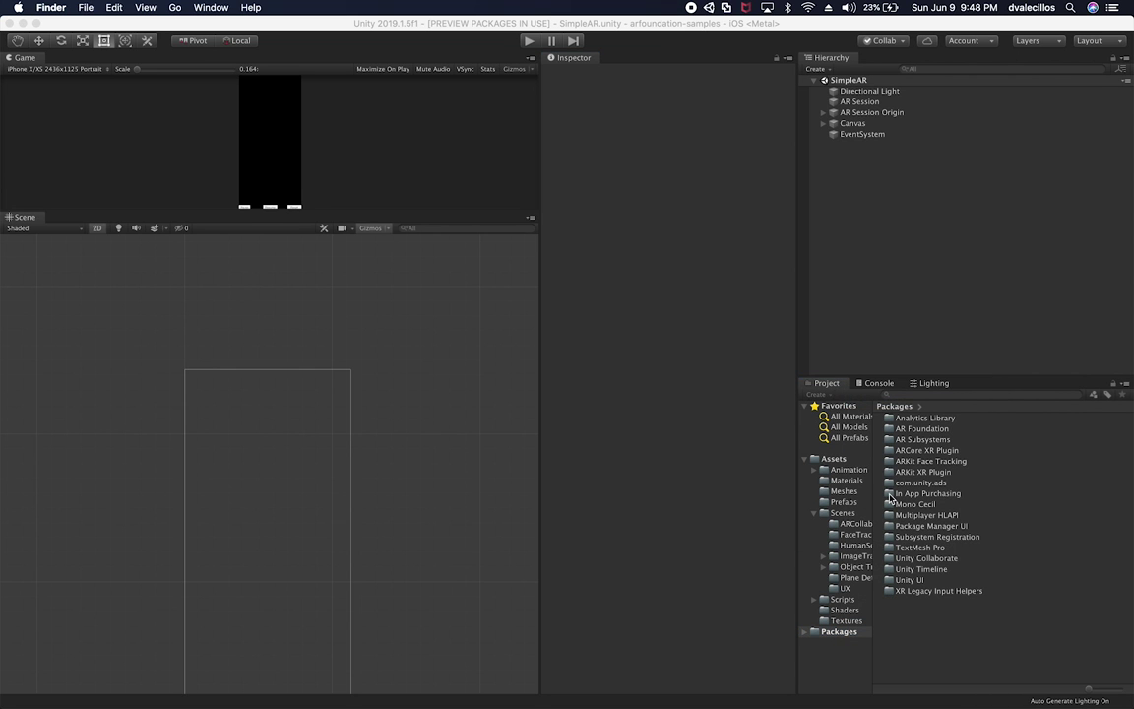
double_click(663, 252)
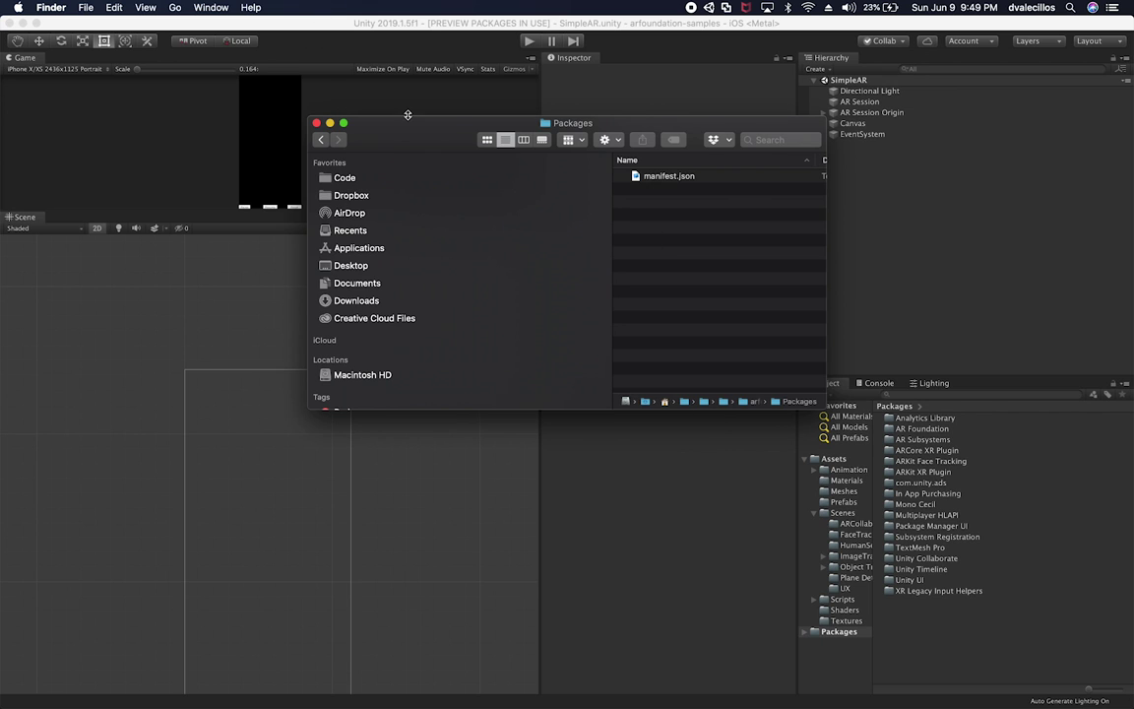
click(661, 177)
click(167, 30)
click(81, 6)
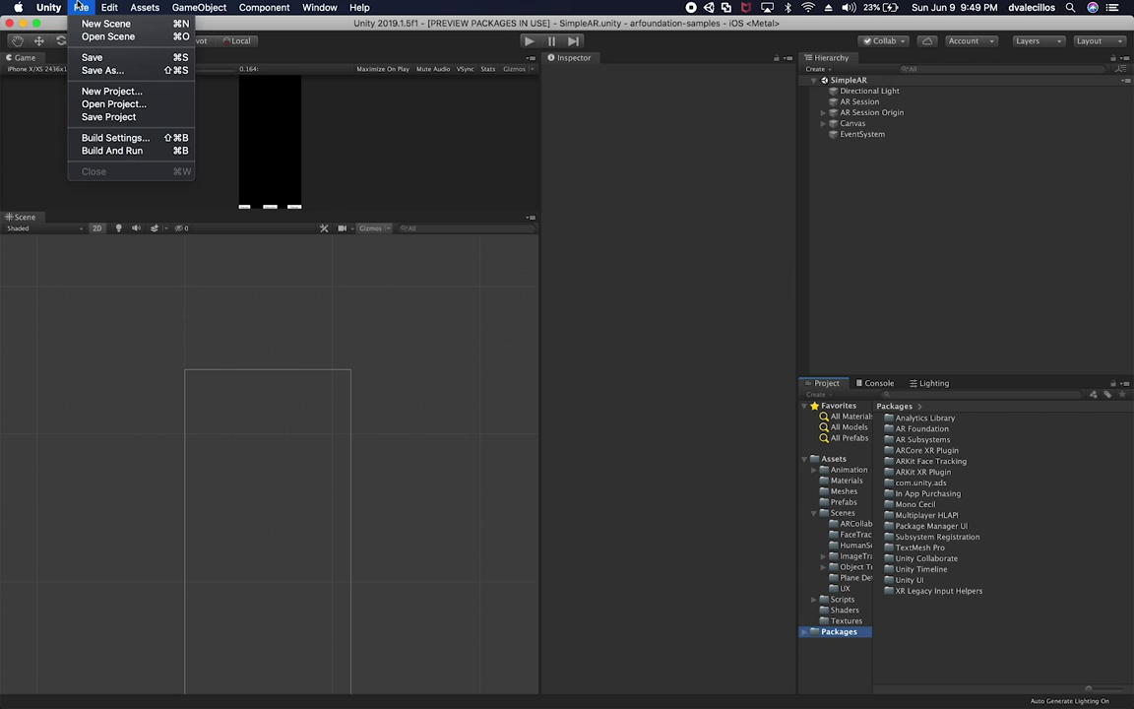
- Create a 3D-template project named UnityARFoundationEssentials
key(Return)
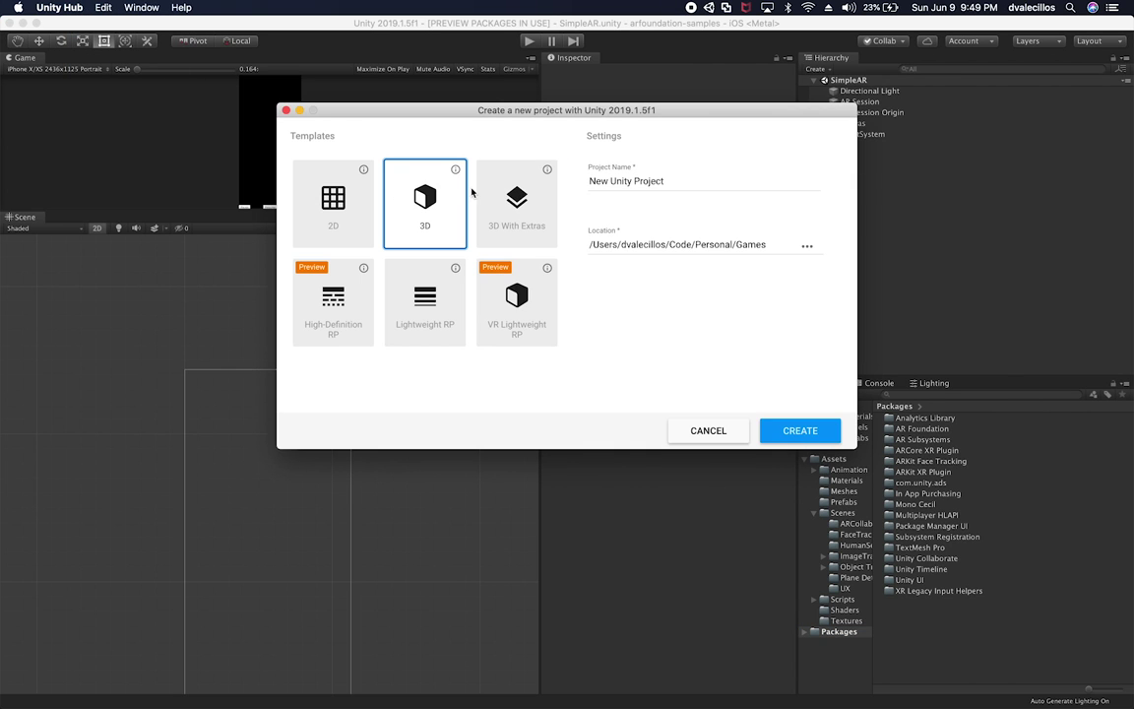
click(332, 187)
click(413, 206)
click(609, 182)
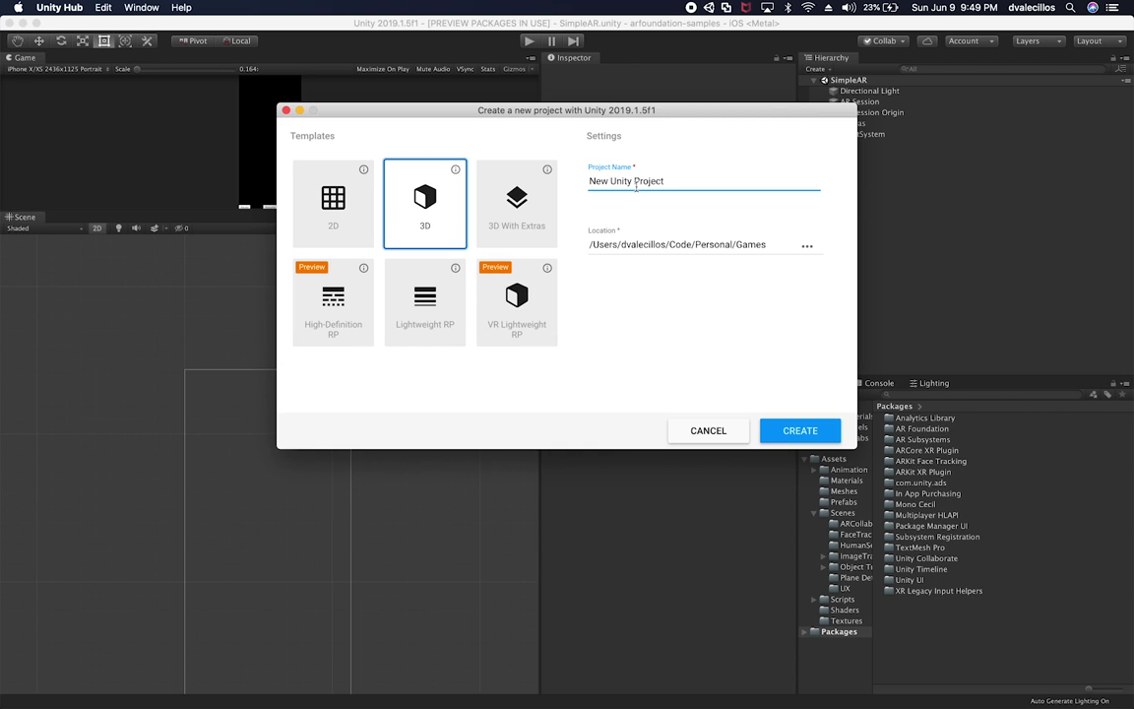
key(super+a)
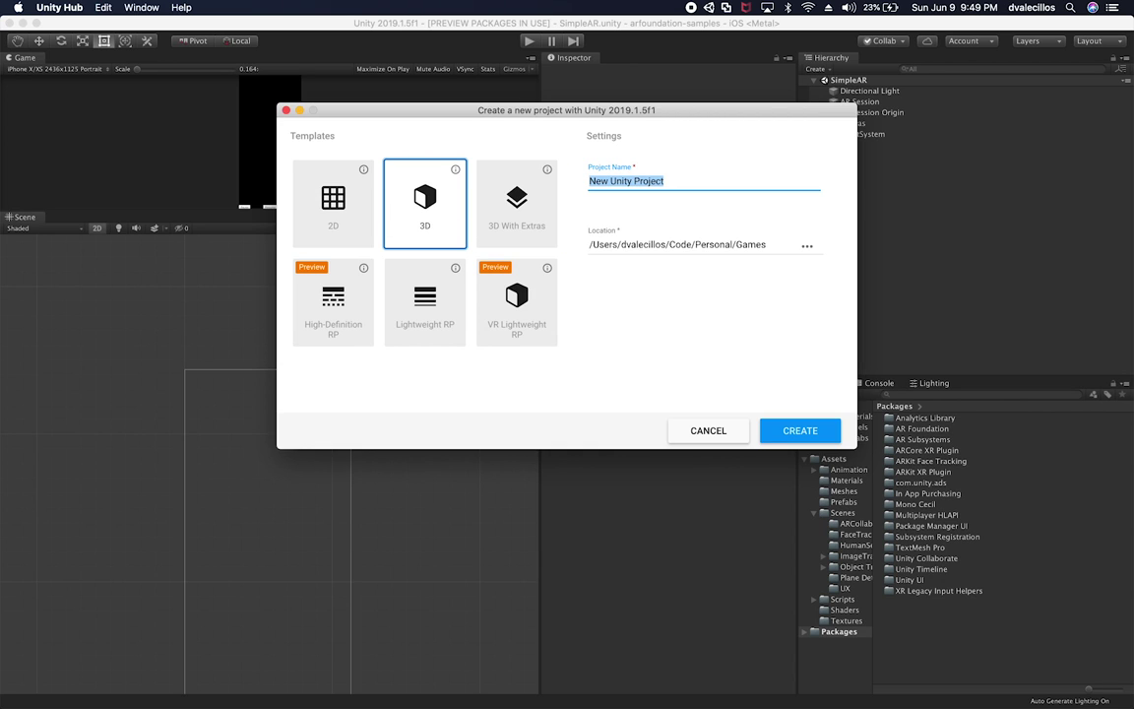
text(UN)
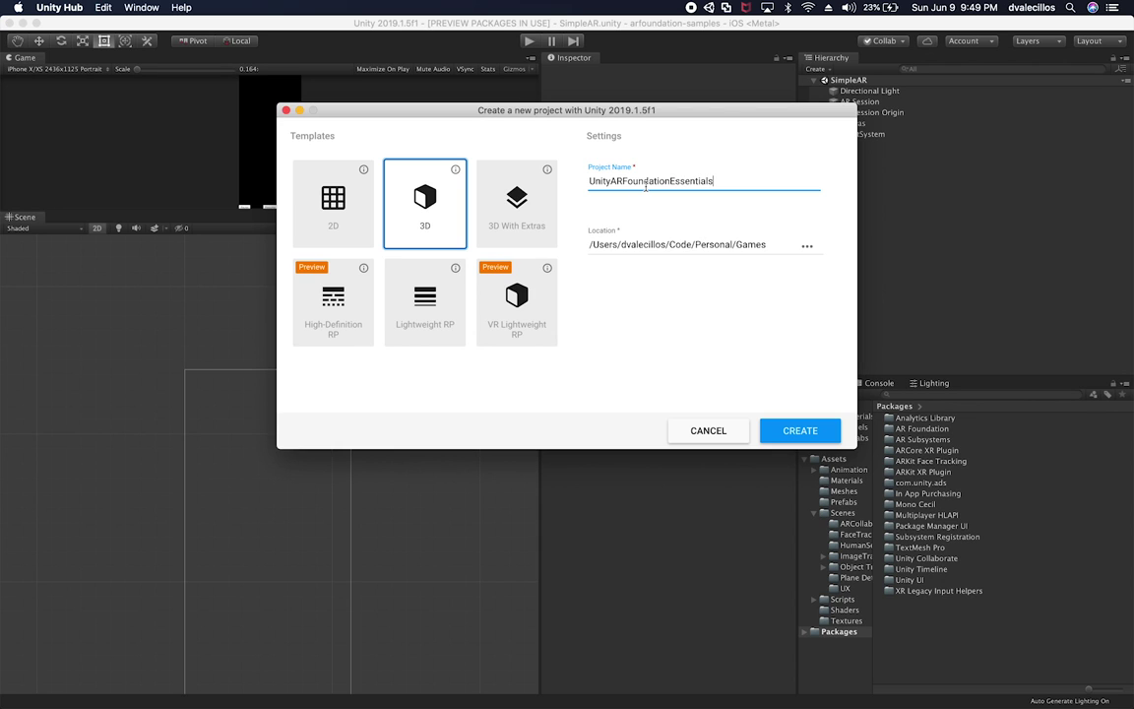
click(781, 436)
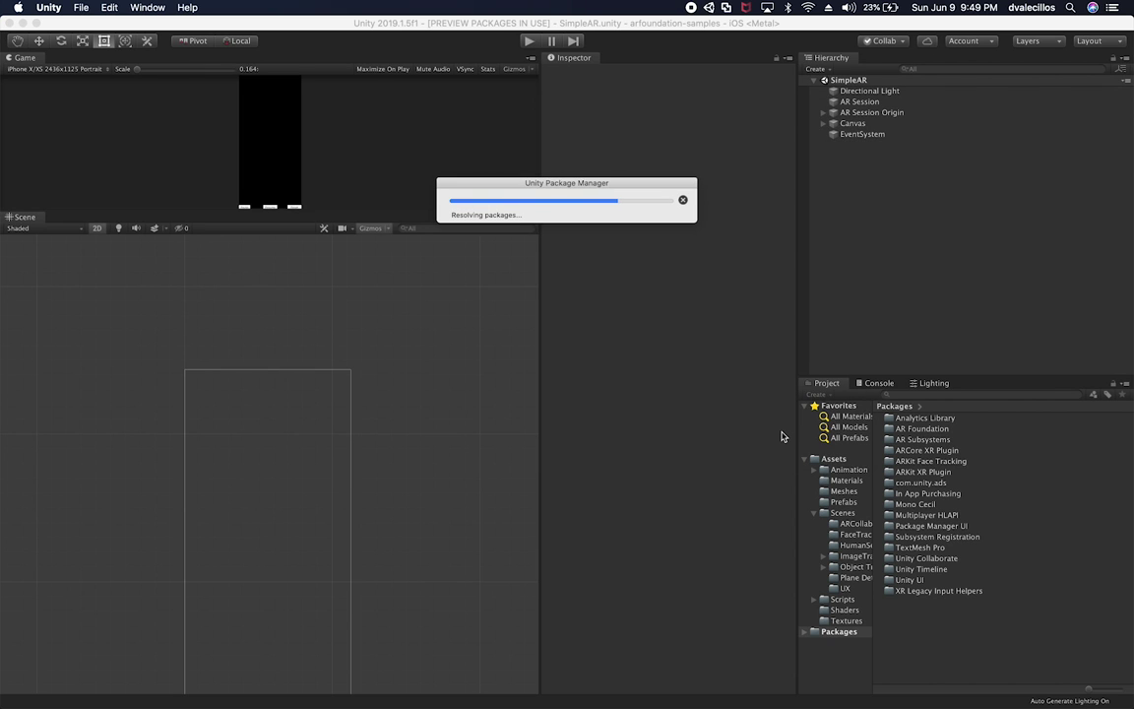
- Launch Visual Studio Code and reopen the recent arfoundation-samples folder
key(super+space)
text(vs)
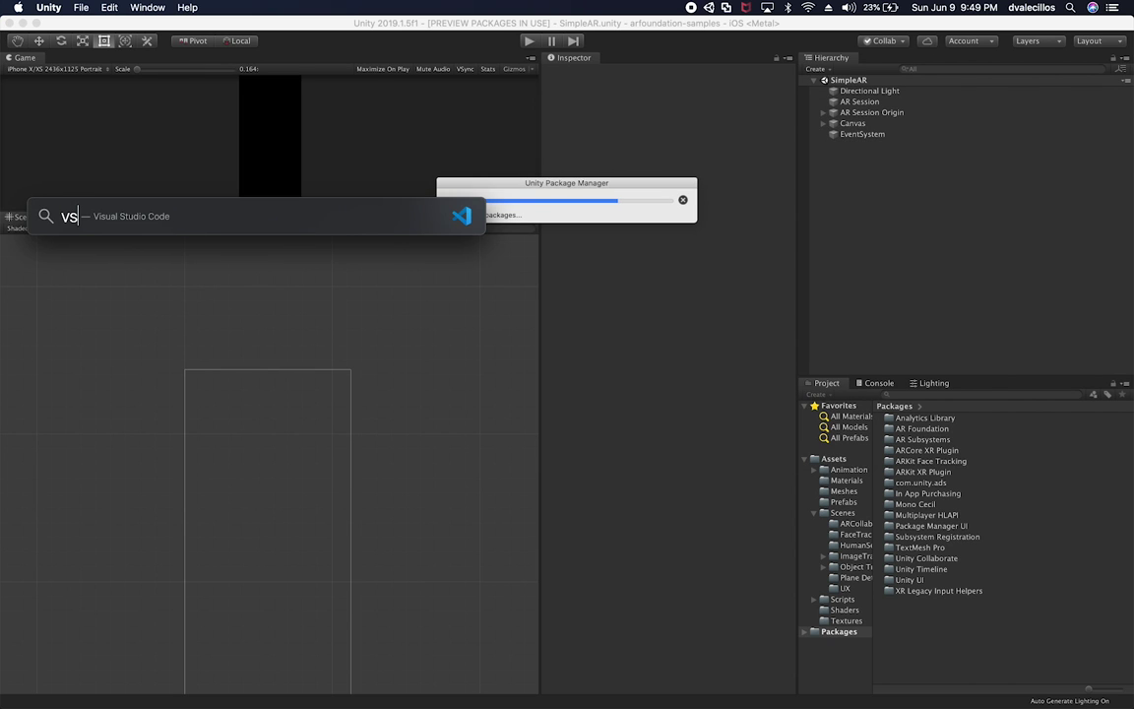
key(Return)
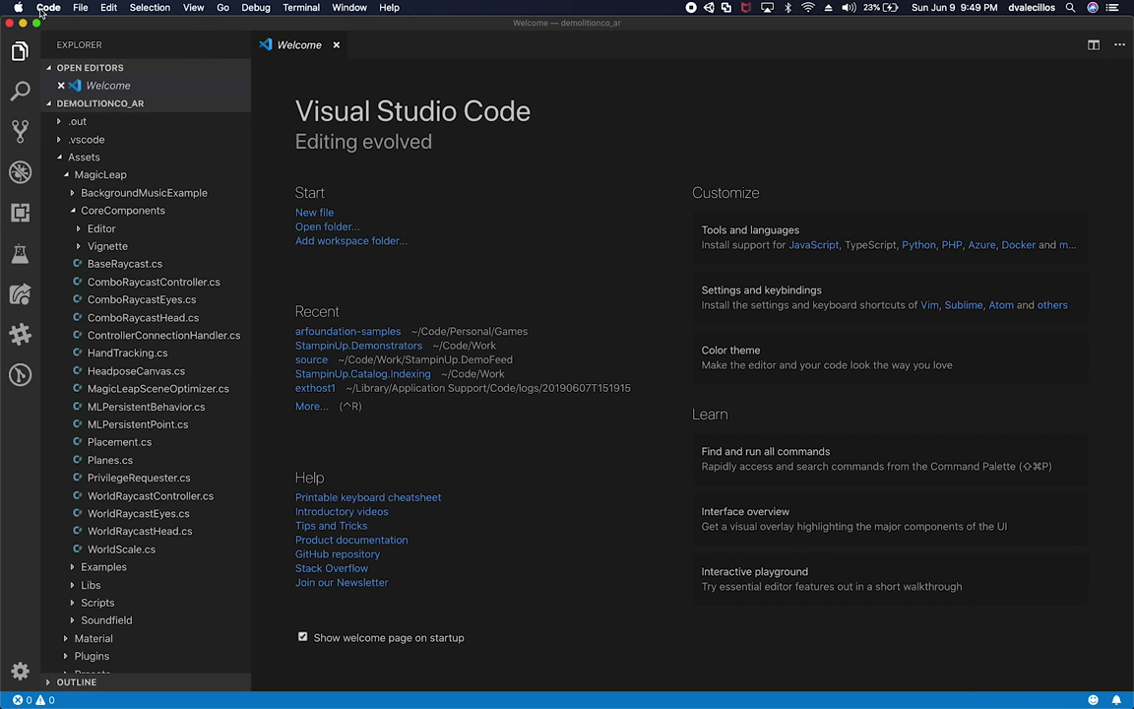
click(80, 8)
mouse_move(118, 85)
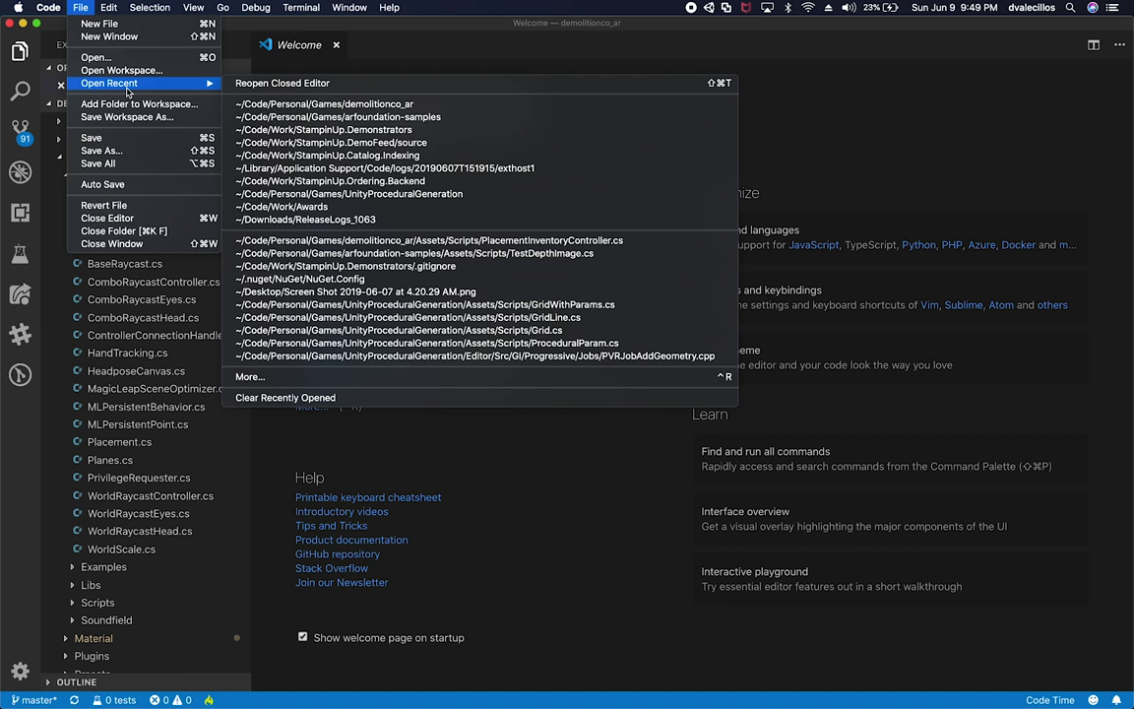
click(296, 116)
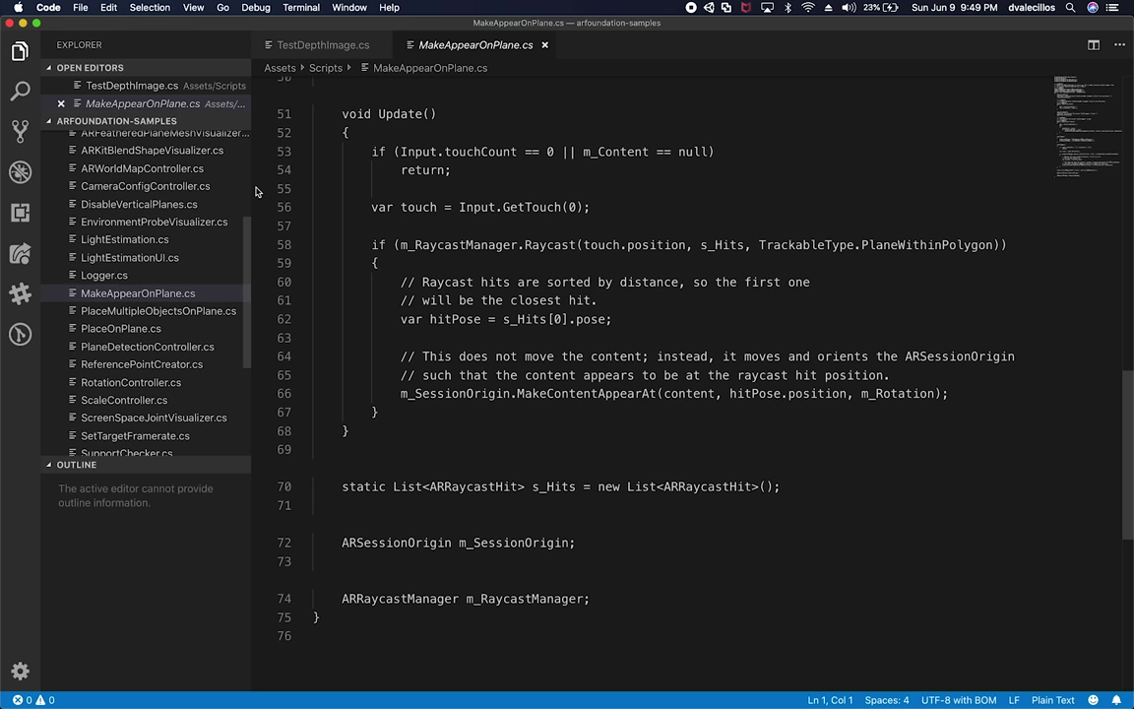
- Open Packages/manifest.json and select the five com.unity.xr dependency lines 11–15
scroll(205, 340, down, 5)
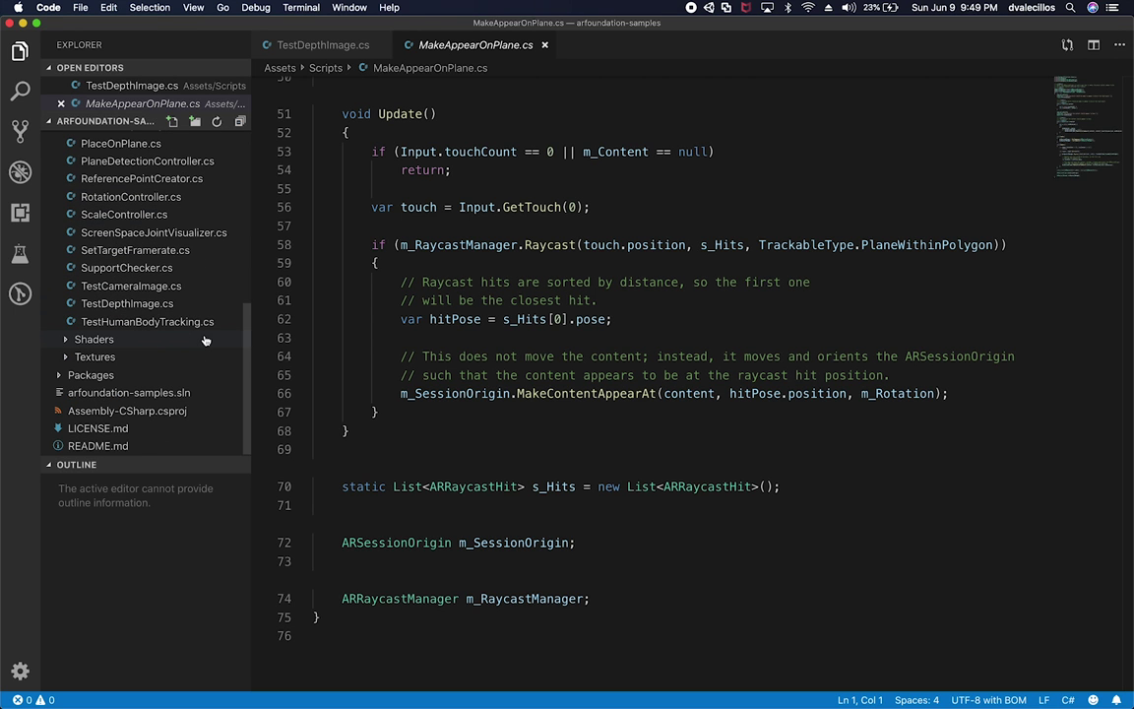
click(106, 374)
click(128, 378)
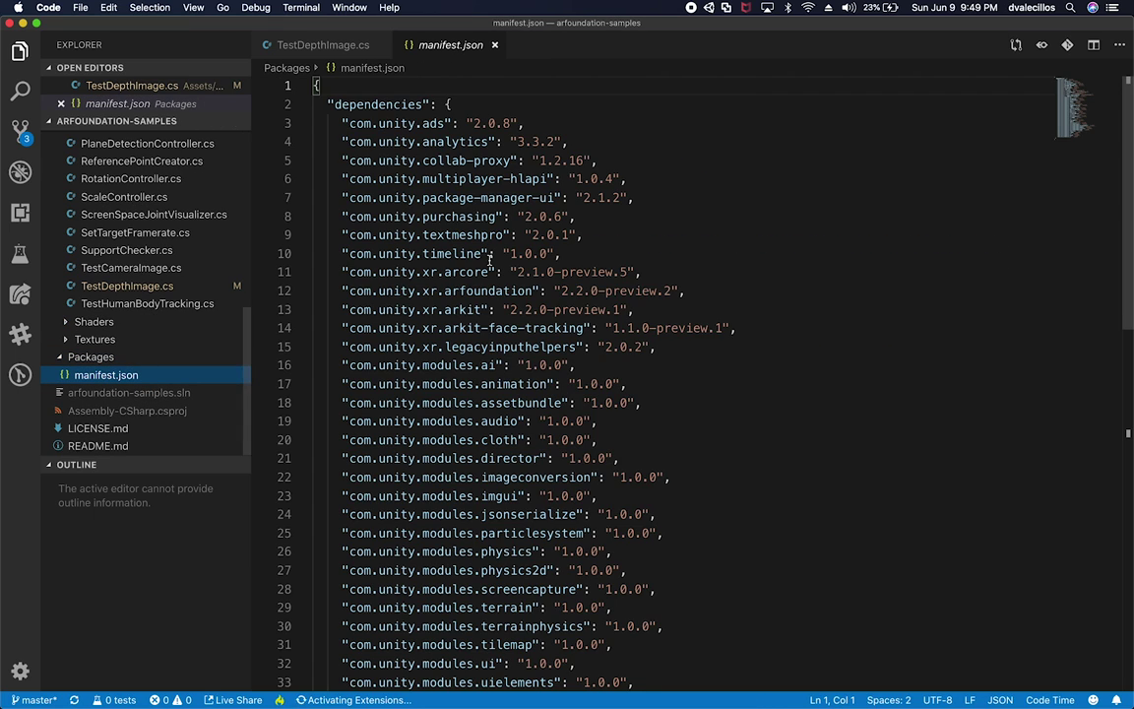
scroll(577, 439, down, 5)
scroll(576, 439, up, 3)
scroll(577, 439, up, 3)
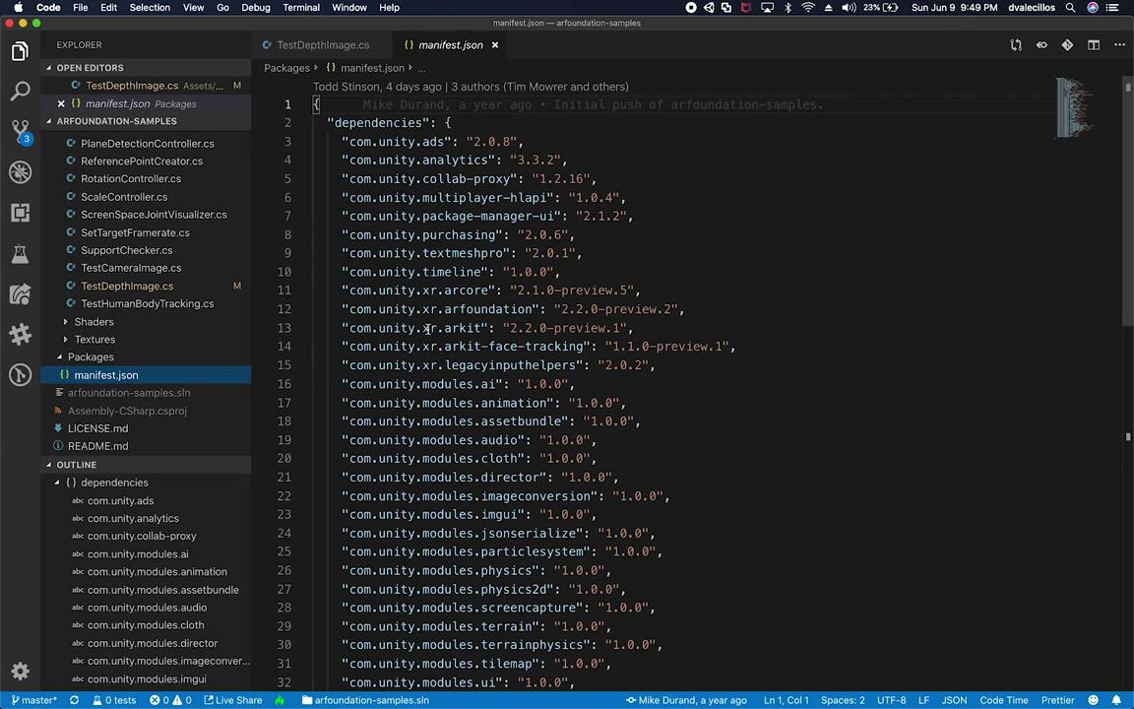
drag(656, 365, 313, 291)
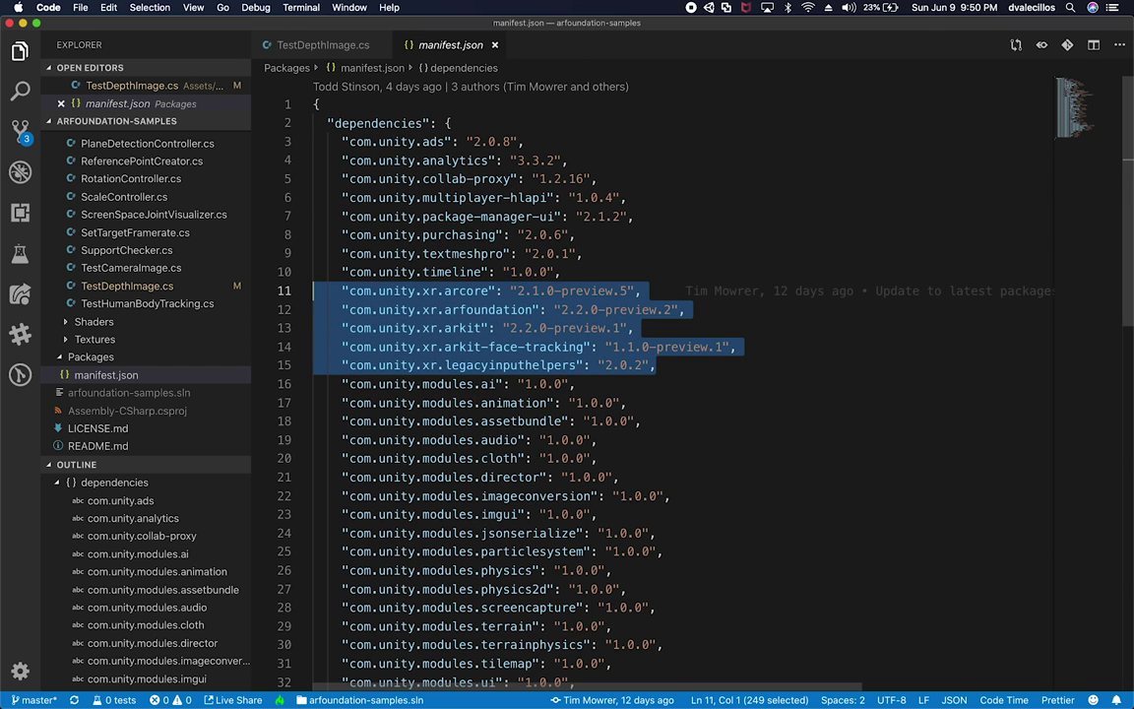
scroll(899, 507, down, 6)
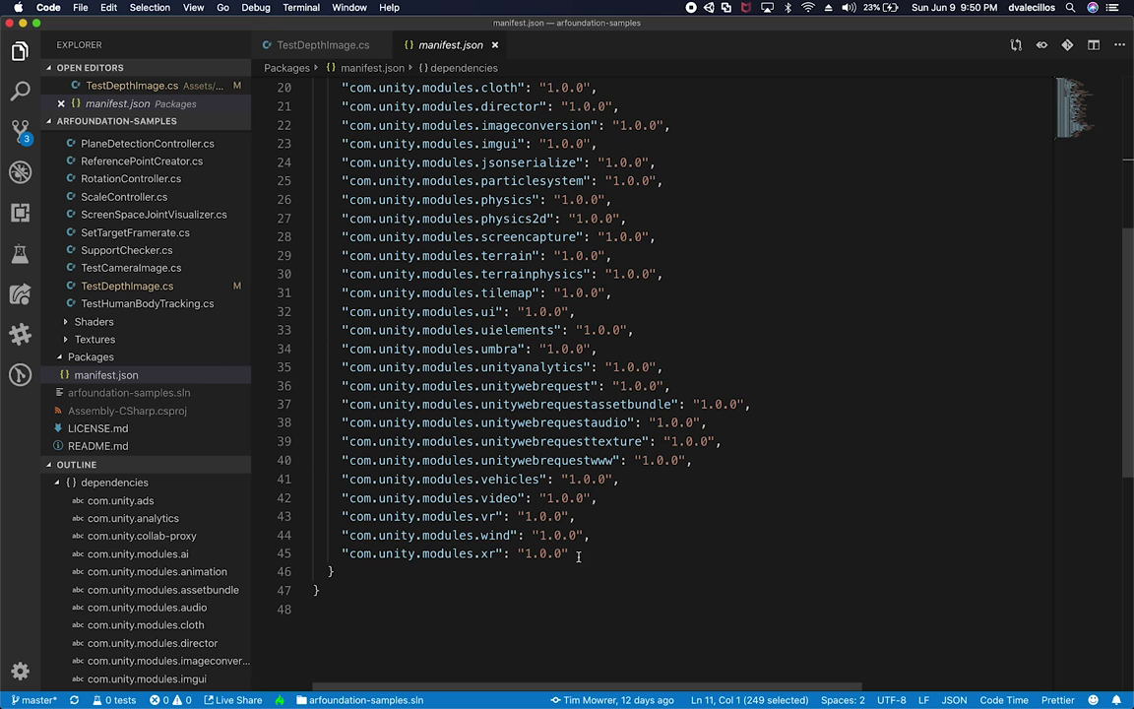
scroll(578, 556, up, 6)
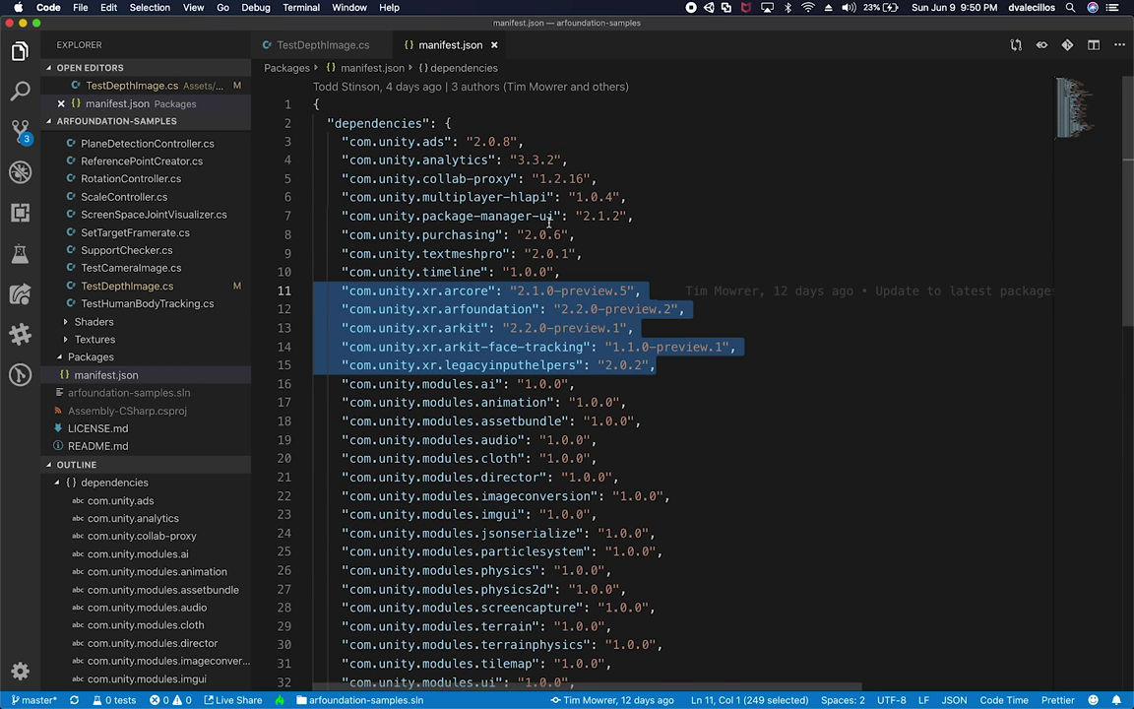
key(super+Tab)
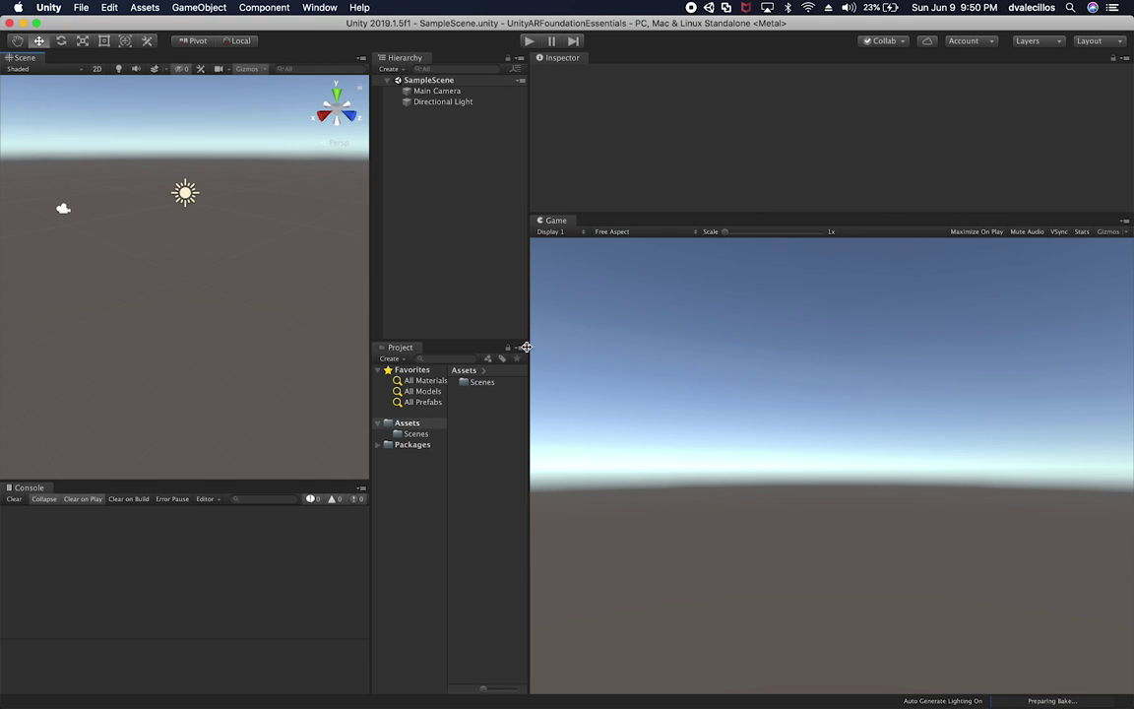
- Widen the Scene view and select SampleScene in the Assets/Scenes folder
drag(526, 347, 795, 348)
drag(371, 311, 854, 342)
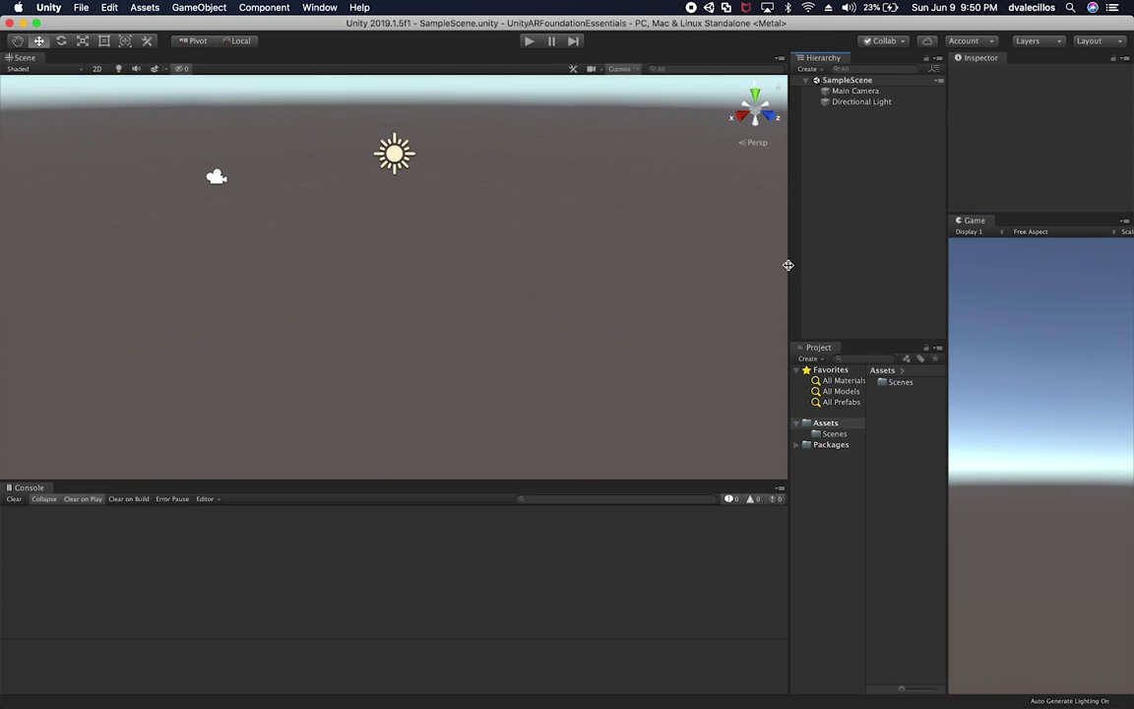
drag(789, 263, 733, 264)
drag(940, 263, 938, 264)
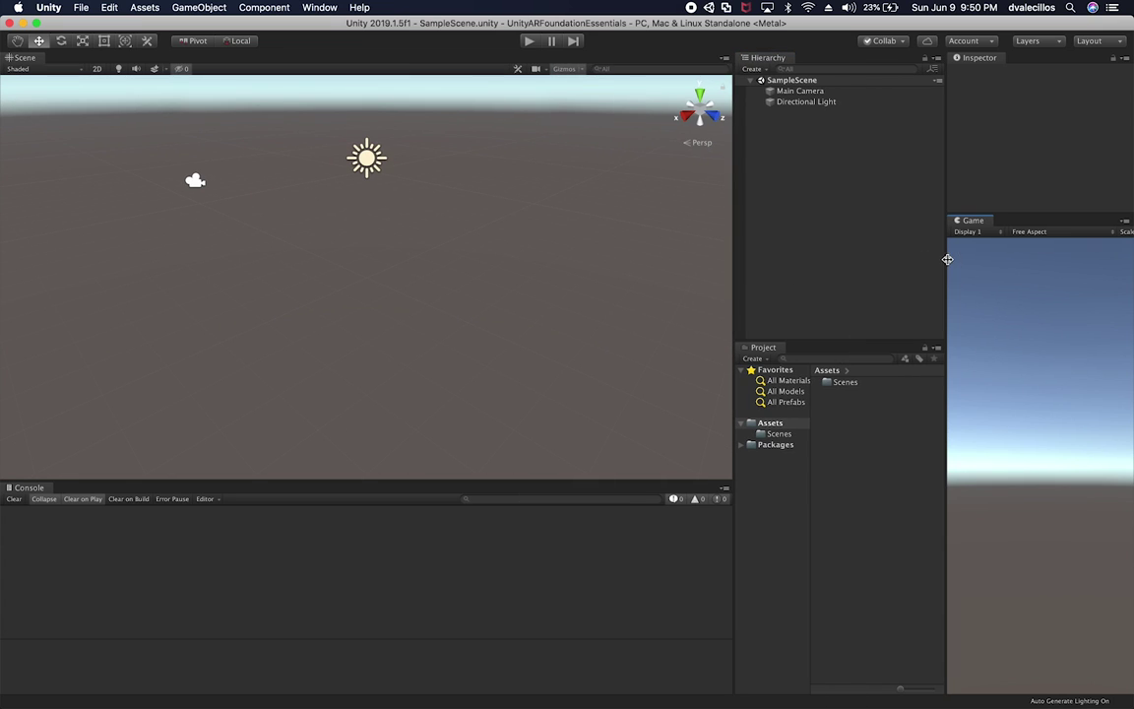
click(772, 434)
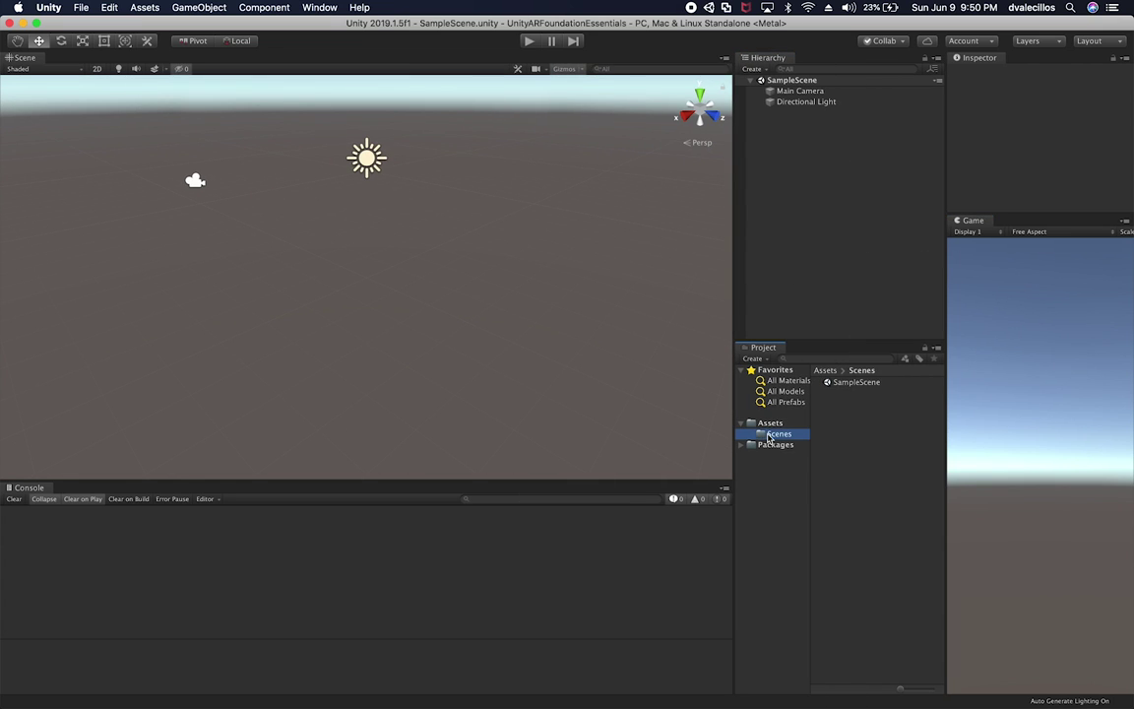
click(841, 385)
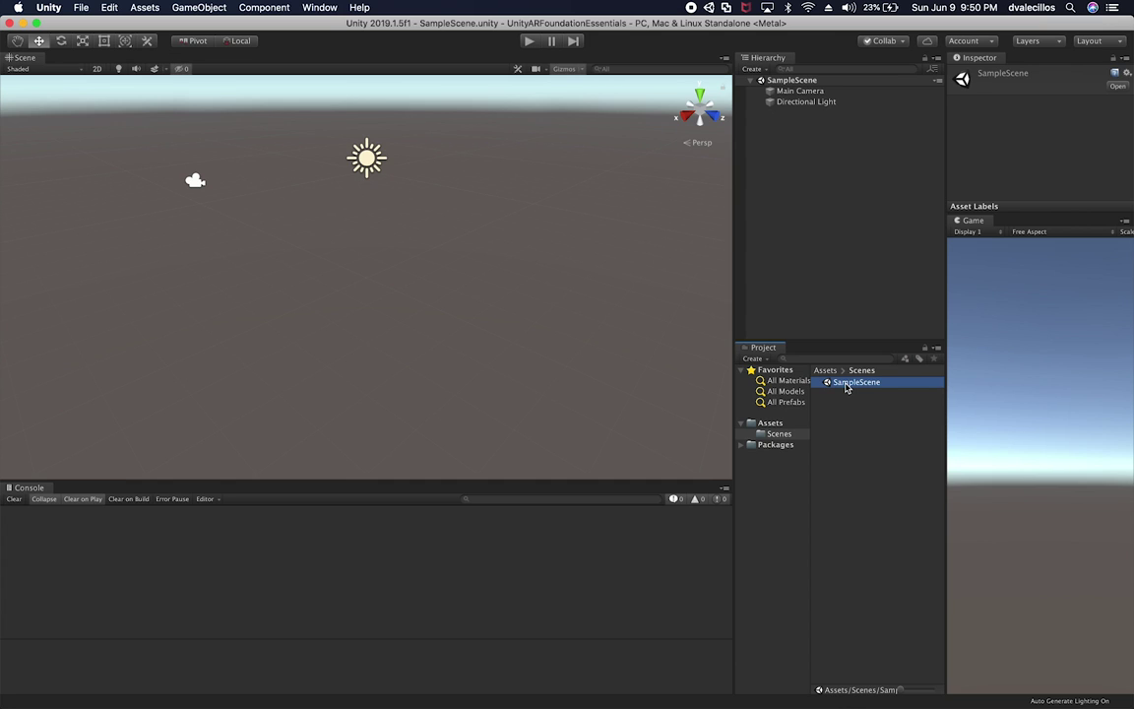
- Rename SampleScene to FaceTrackingMesh and reload the scene
click(844, 385)
text(FaceTrackingMesh)
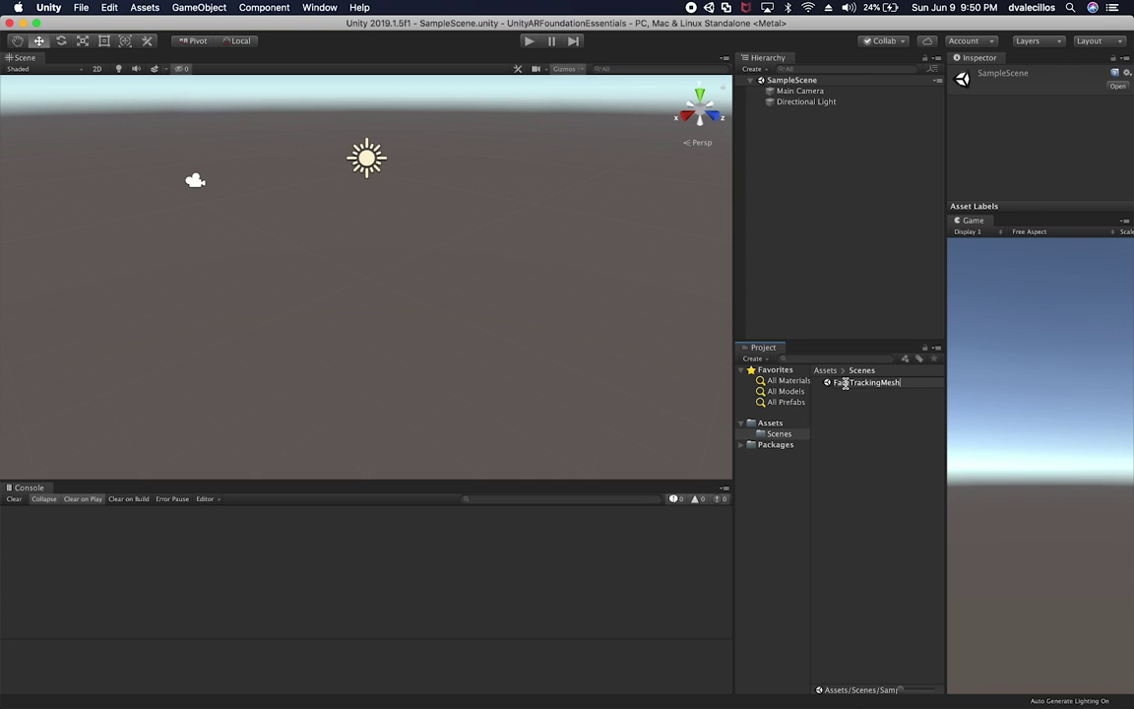
key(Return)
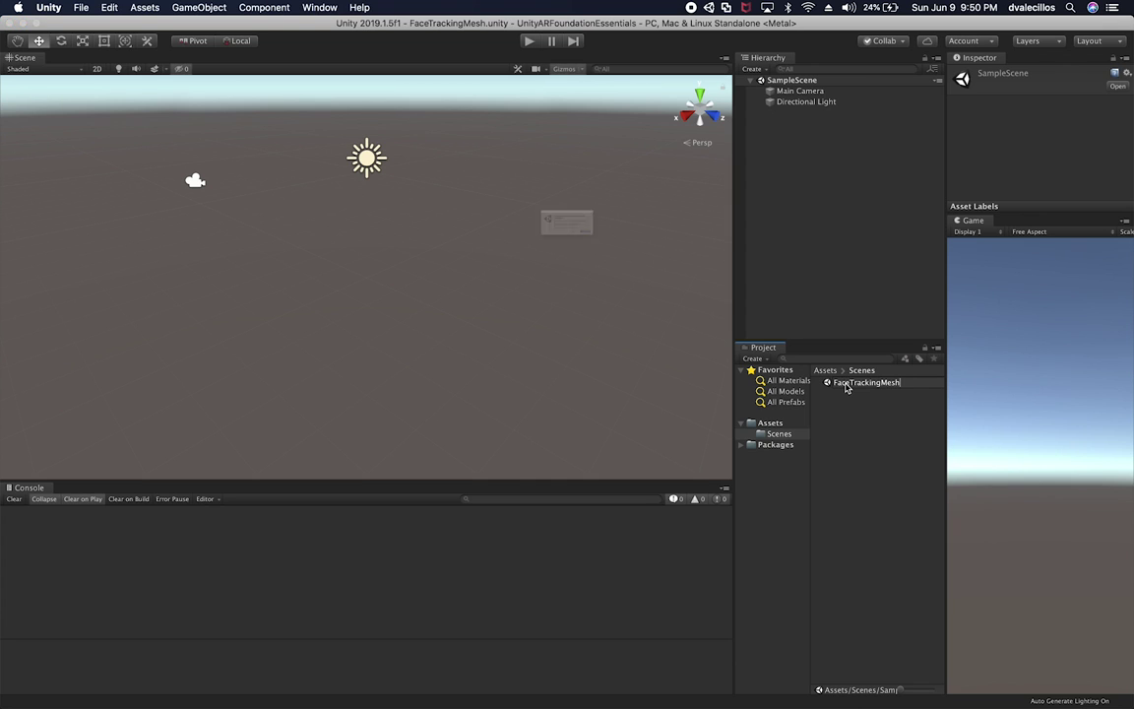
click(663, 269)
- Create a new folder named Scripts under Assets
drag(731, 398, 615, 399)
drag(690, 418, 734, 412)
click(655, 445)
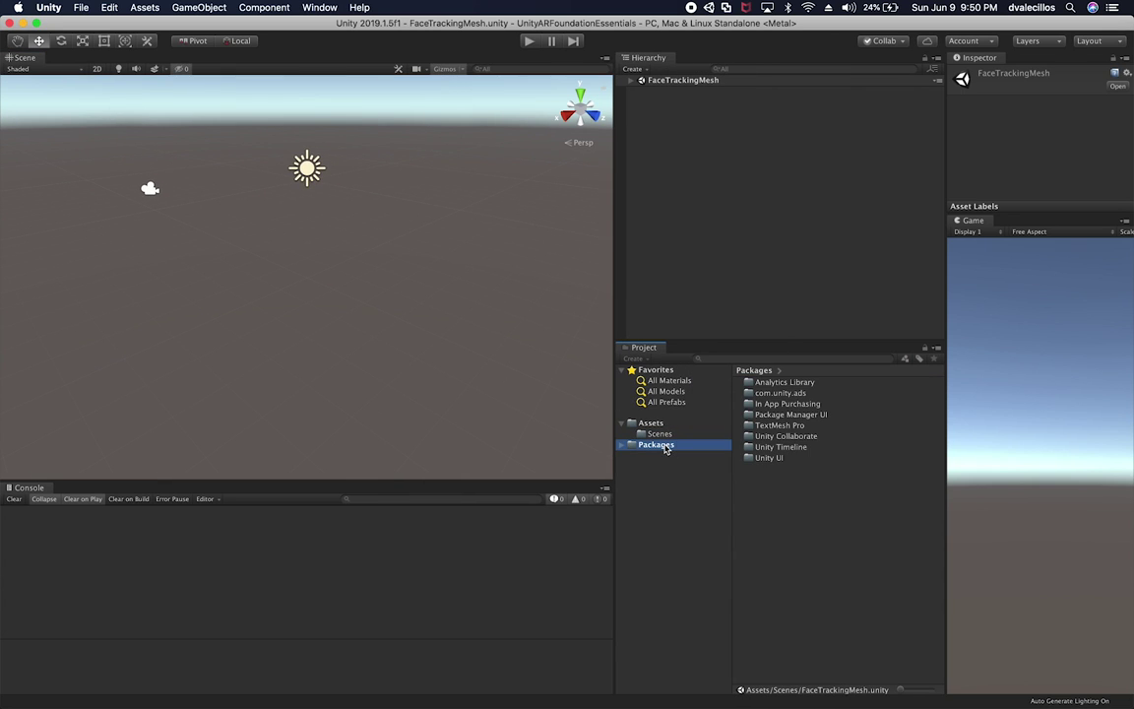
click(650, 423)
right_click(657, 423)
mouse_move(689, 401)
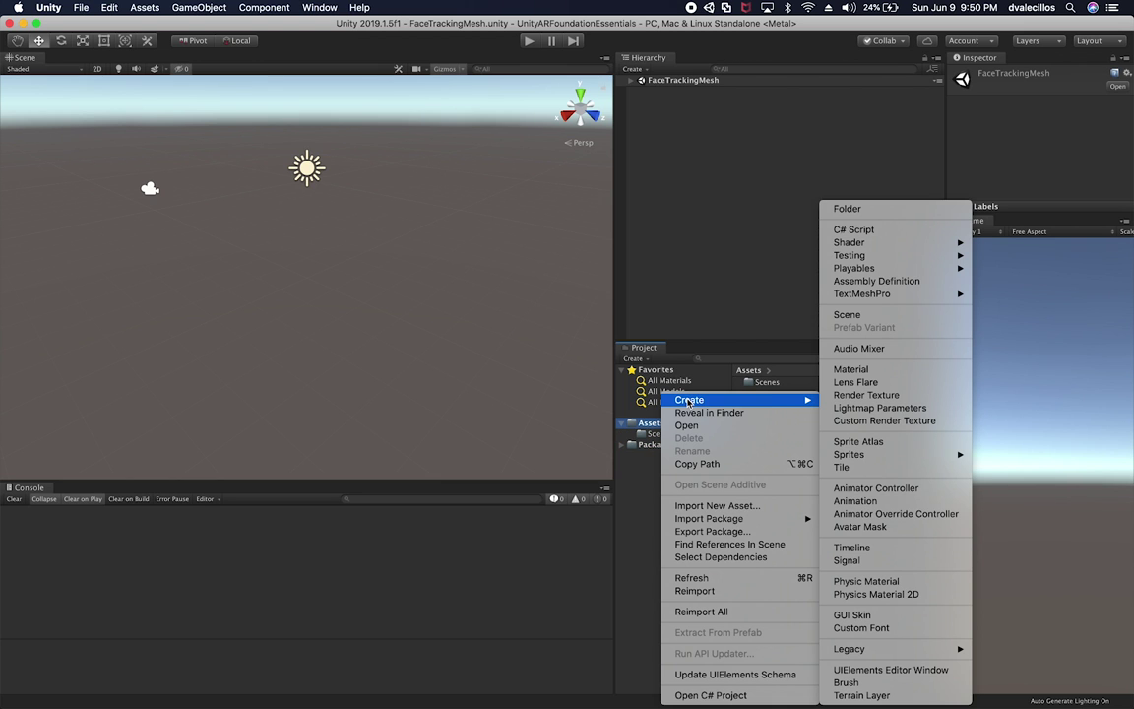
click(928, 209)
text(Scripts)
key(Return)
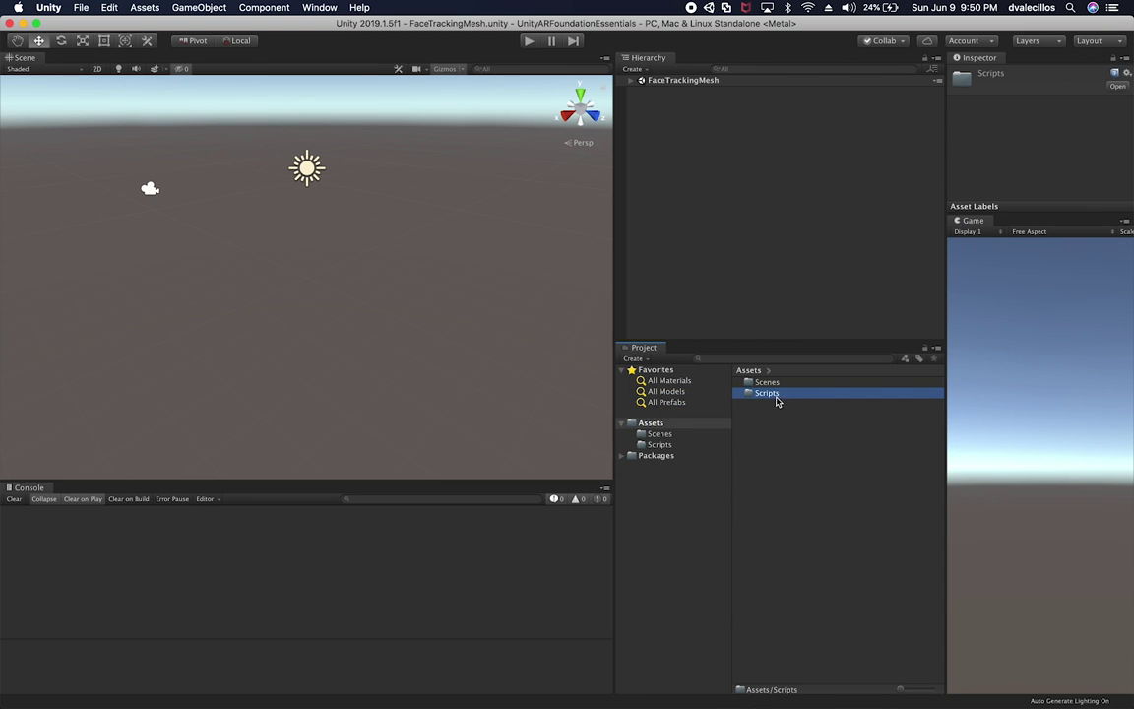
key(super+Tab)
key(super+shift+Tab)
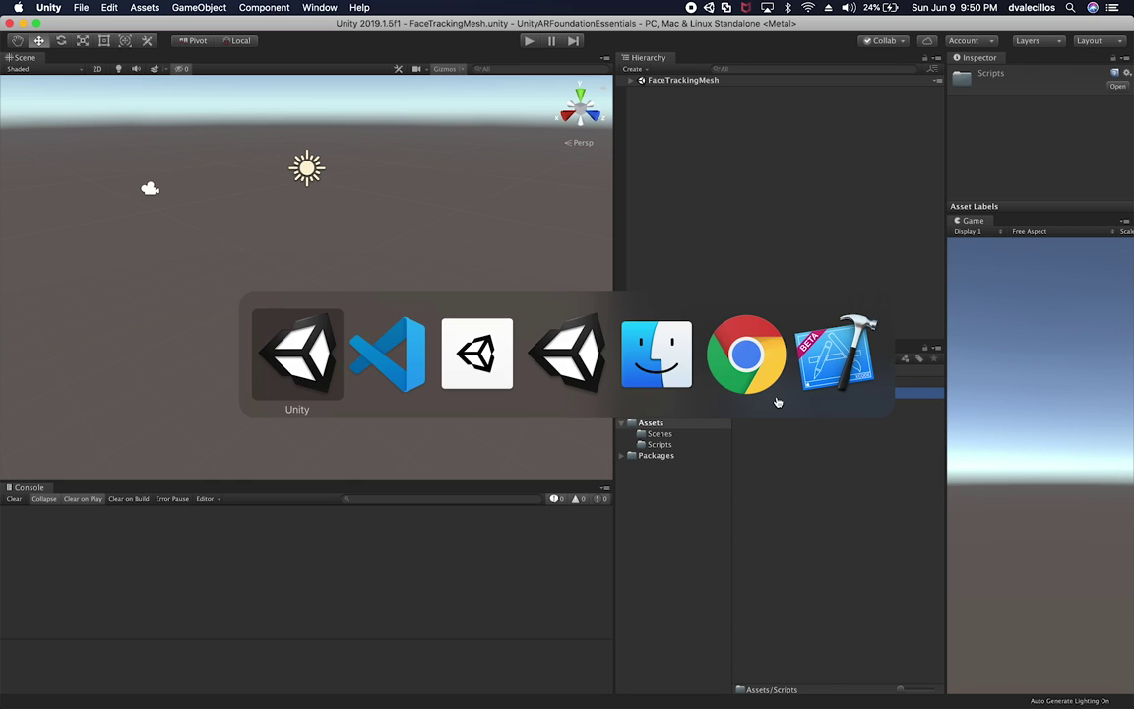
- Launch Terminal through Spotlight
click(654, 456)
key(super+Tab)
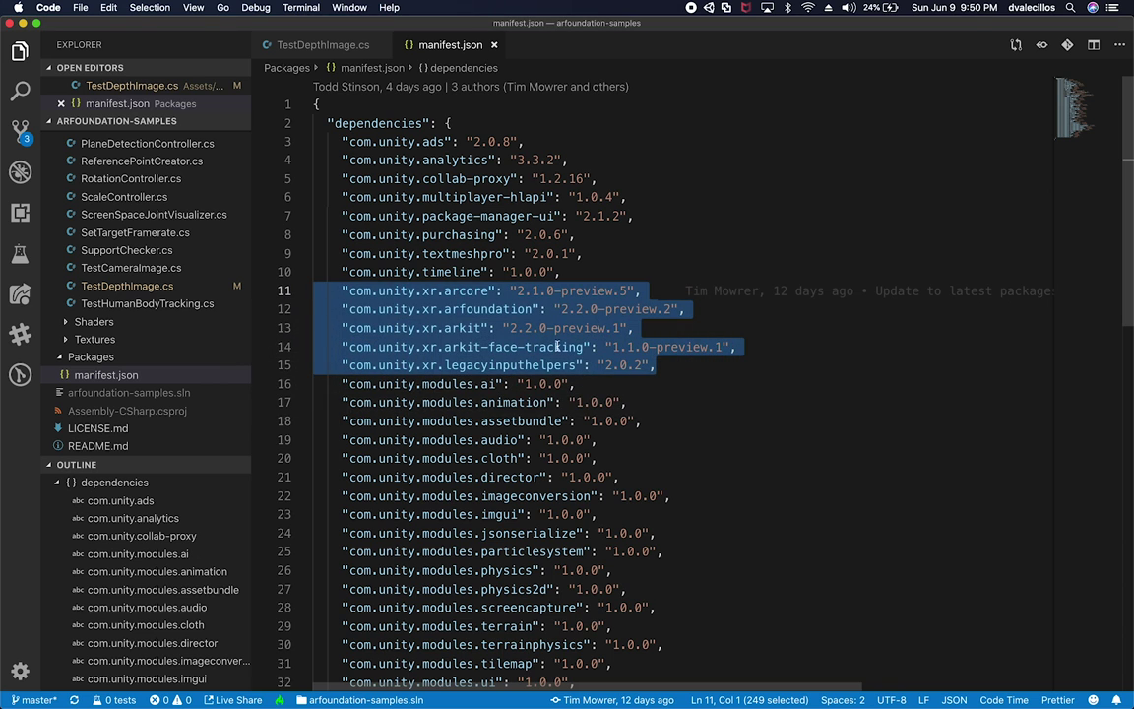
click(79, 8)
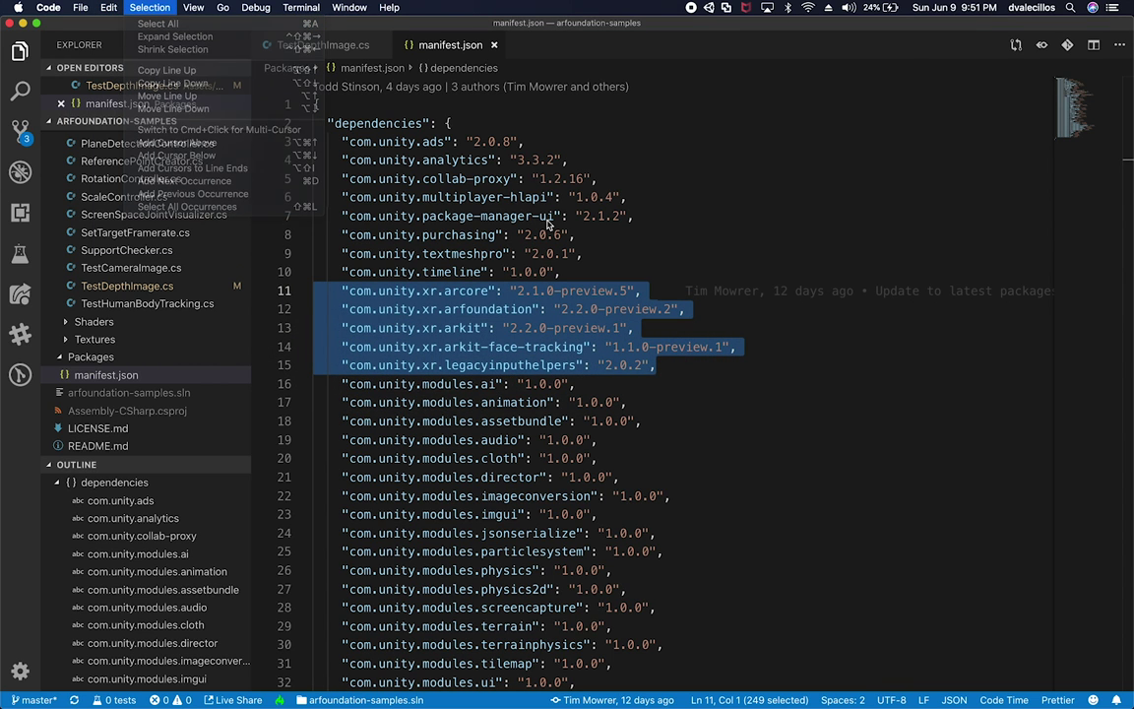
key(super+Tab)
key(super+Tab)
key(super+Tab)
key(super+shift+Tab)
key(super+shift+Tab)
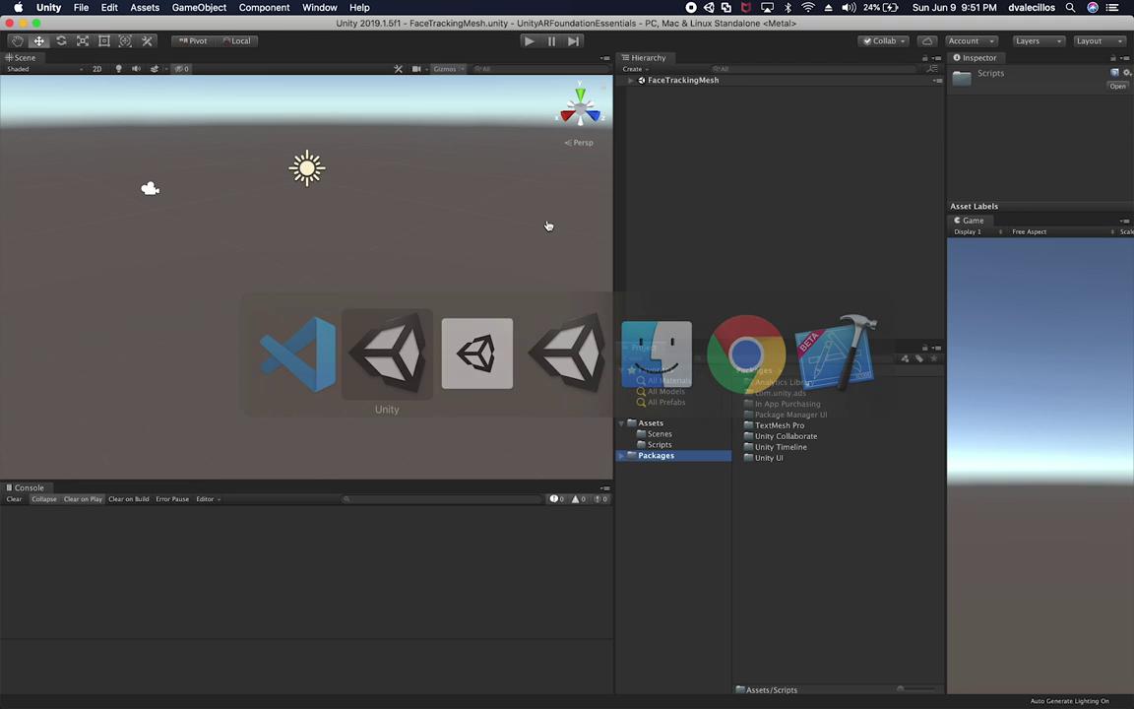
key(super+space)
text(ter)
key(Return)
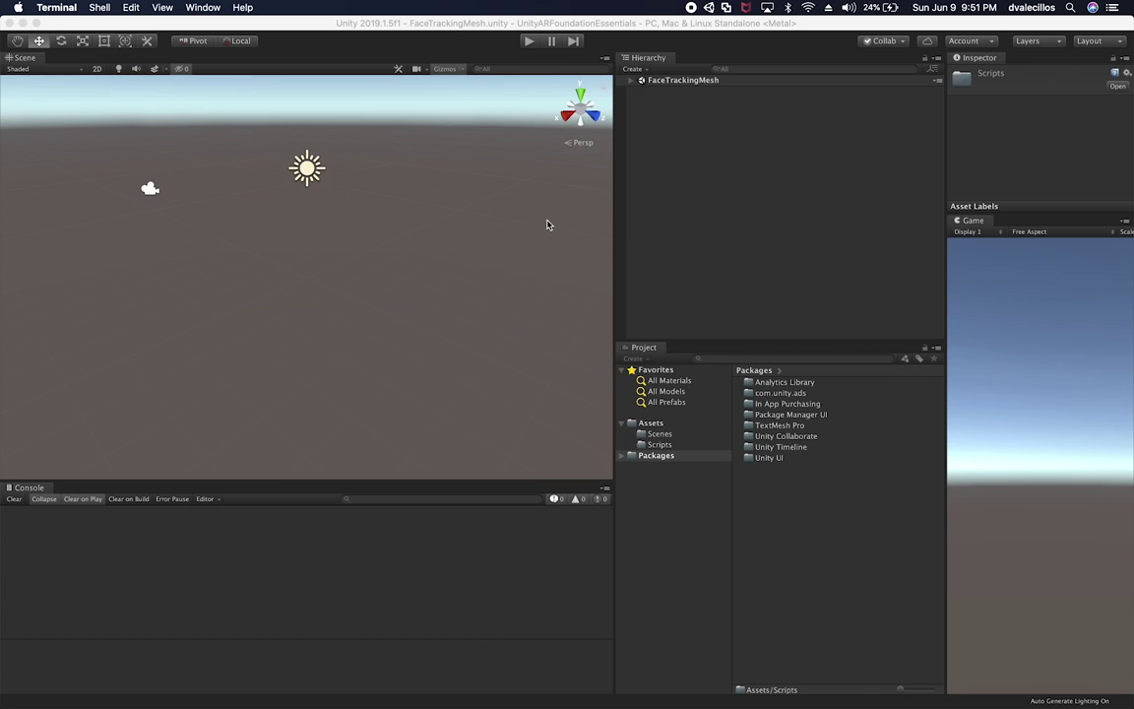
- Navigate into Code/Personal/Games, listing each folder's contents
text(cd Code)
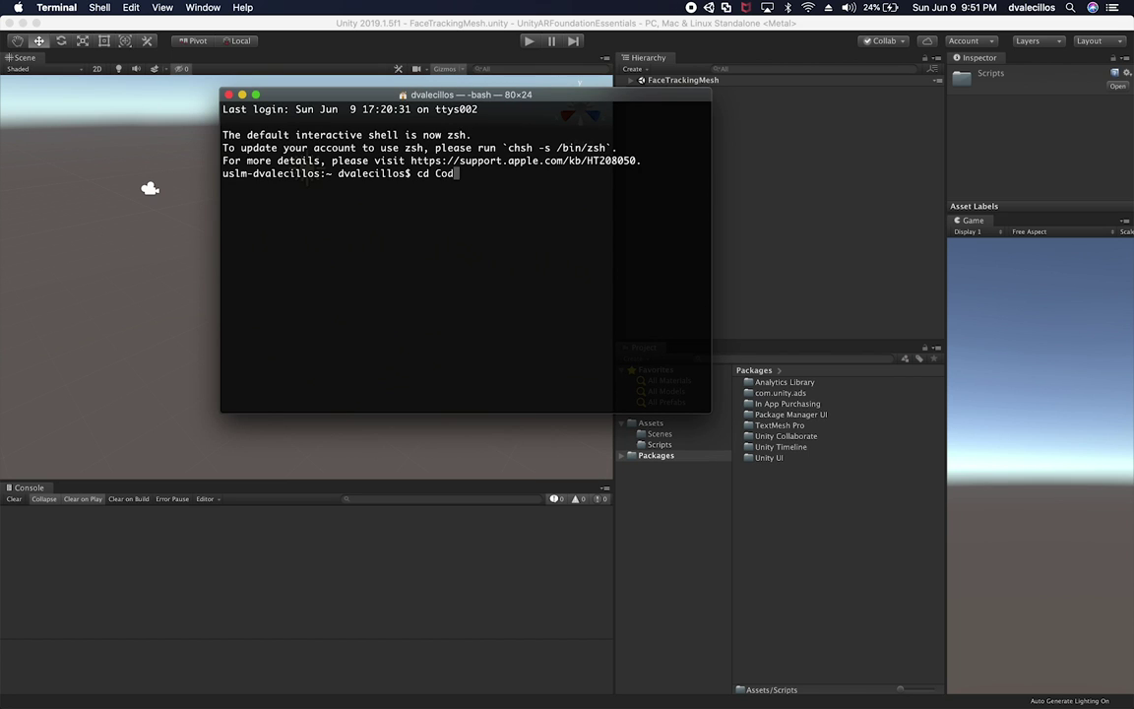
key(Return)
text(ls)
key(Return)
text(cd p)
key(Return)
text(cd P)
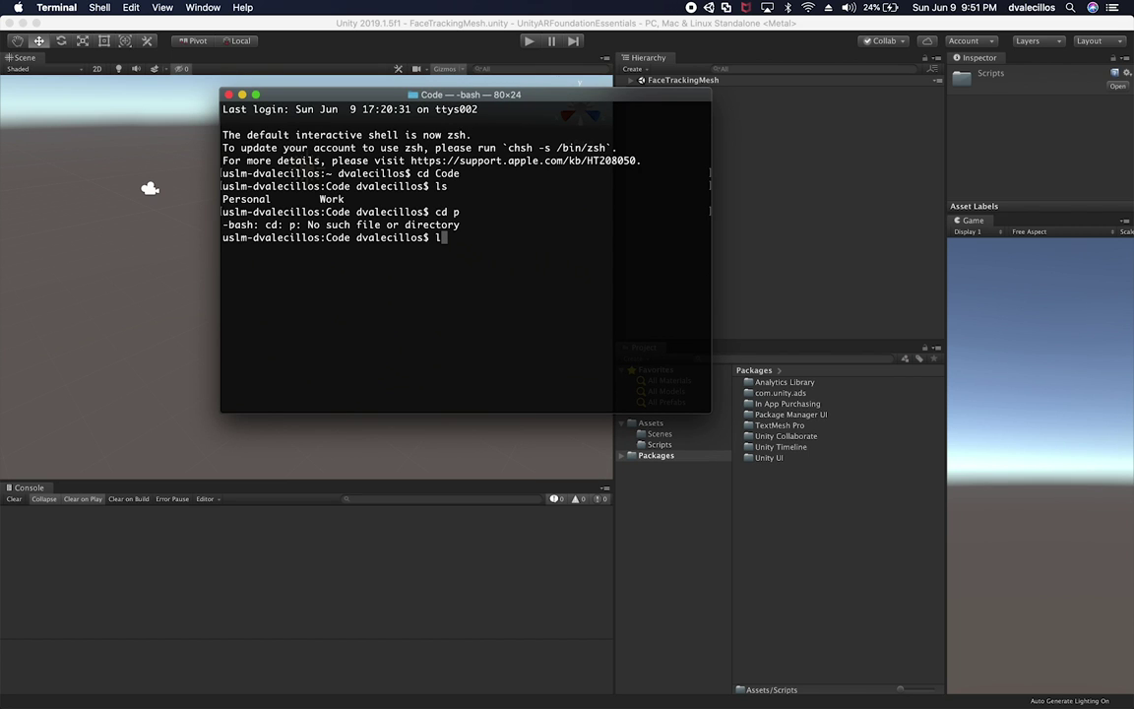
key(Tab)
key(Return)
text(ls)
key(Return)
text(cd G)
key(Tab)
key(Return)
text(ls)
key(Return)
- Enter UnityARFoundationEssentials, list its files, and run 'code .' to open it in VS Code
text(cd )
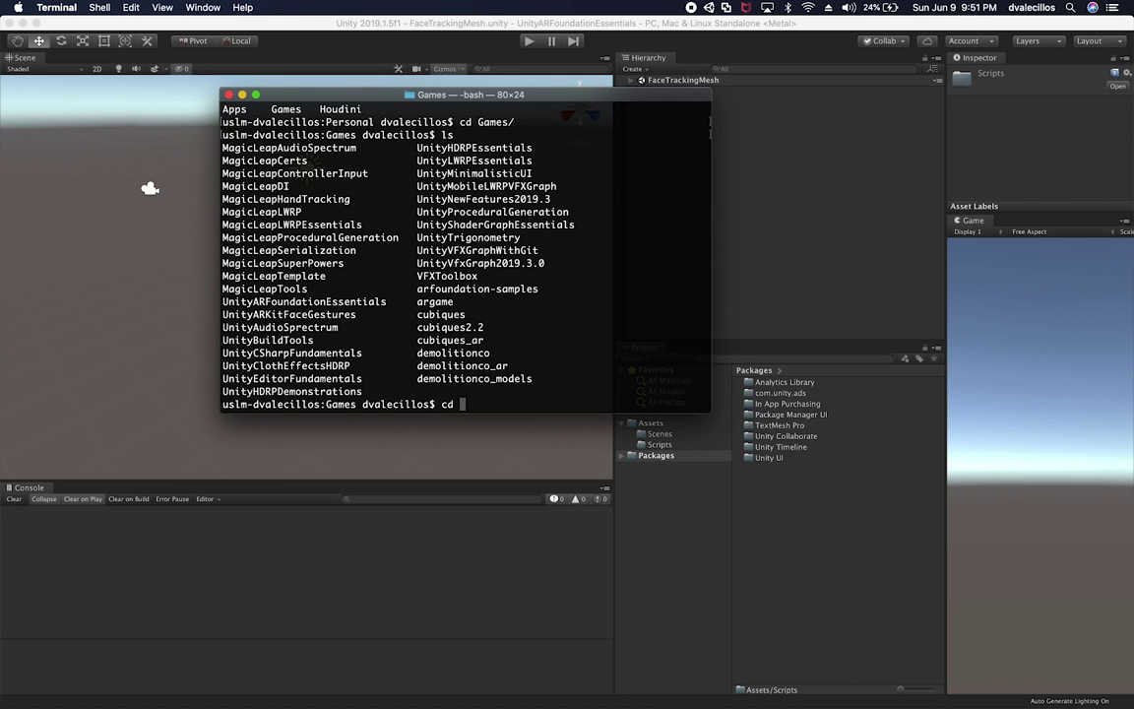
text(Unity)
text(ARF)
key(Tab)
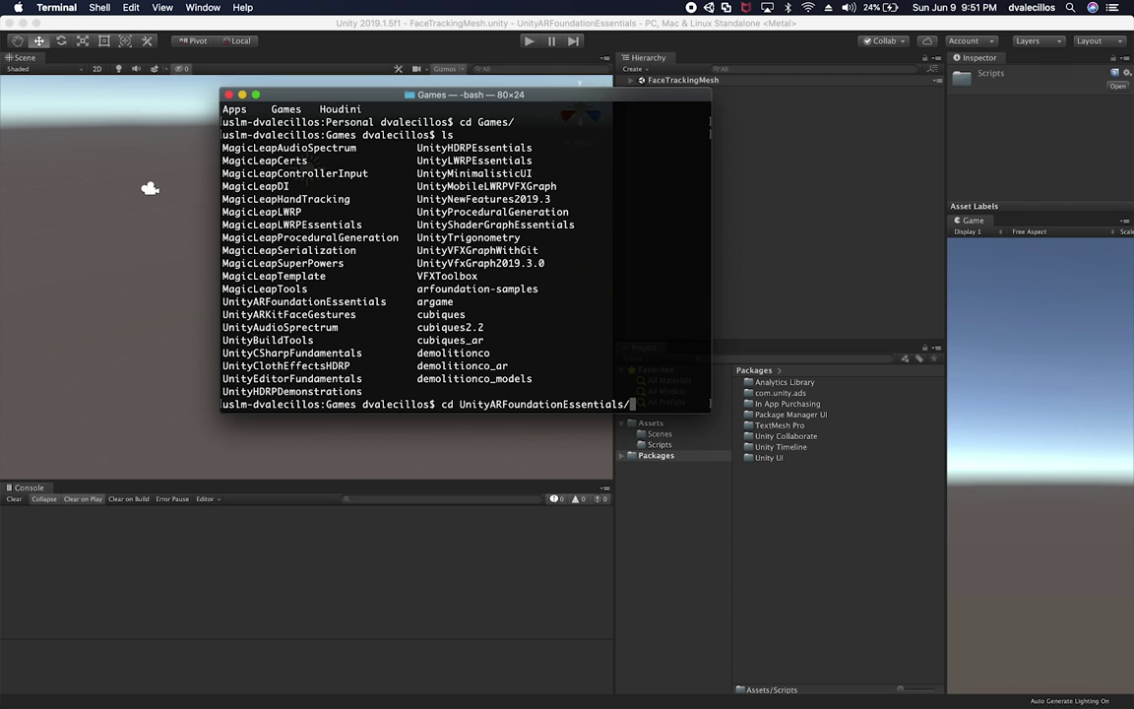
key(Return)
text(ls)
key(Return)
text(code .)
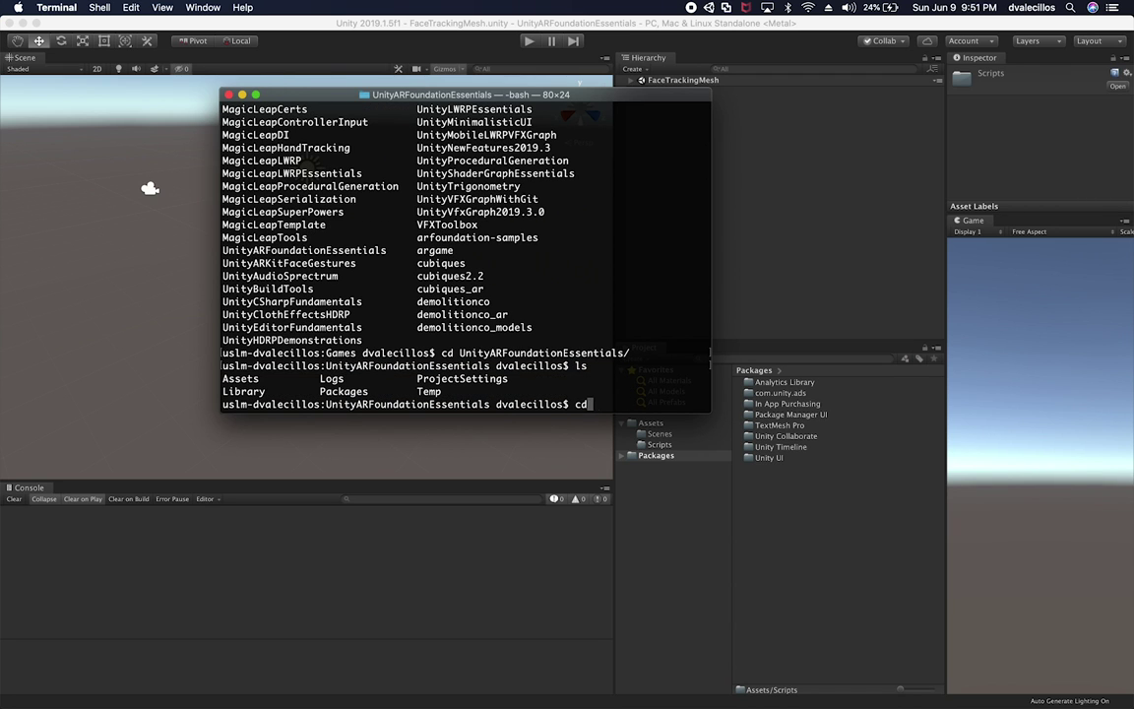
key(Return)
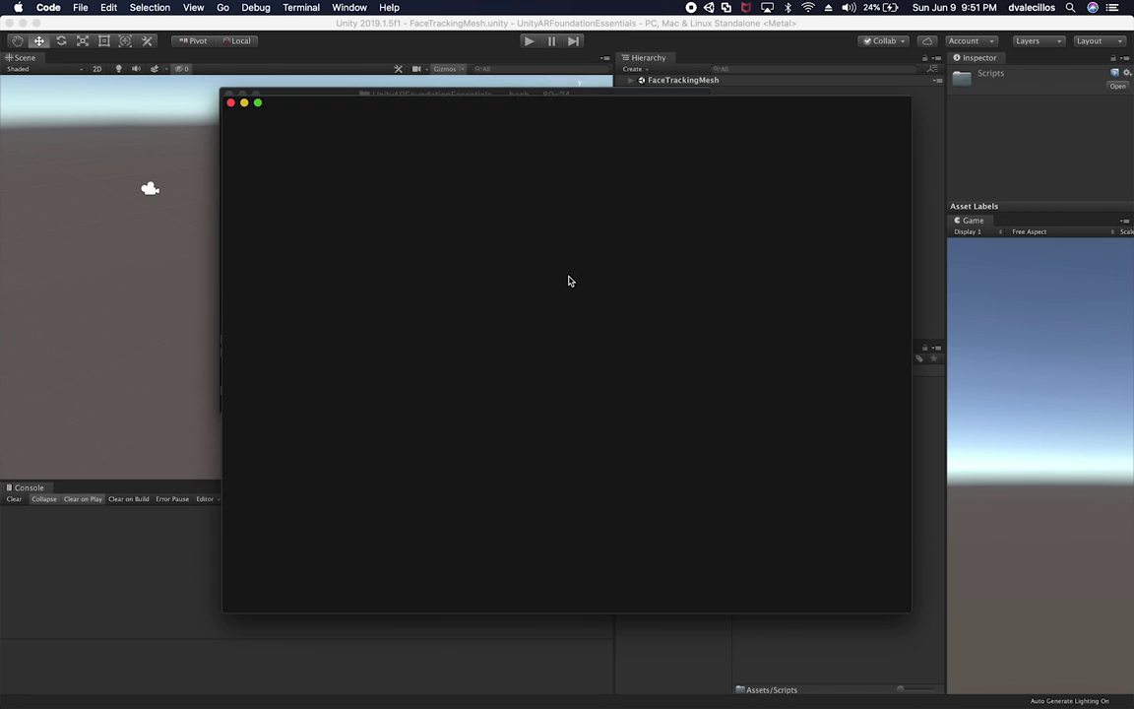
- Open the new project's Packages/manifest.json in a maximized VS Code window
key(super+n)
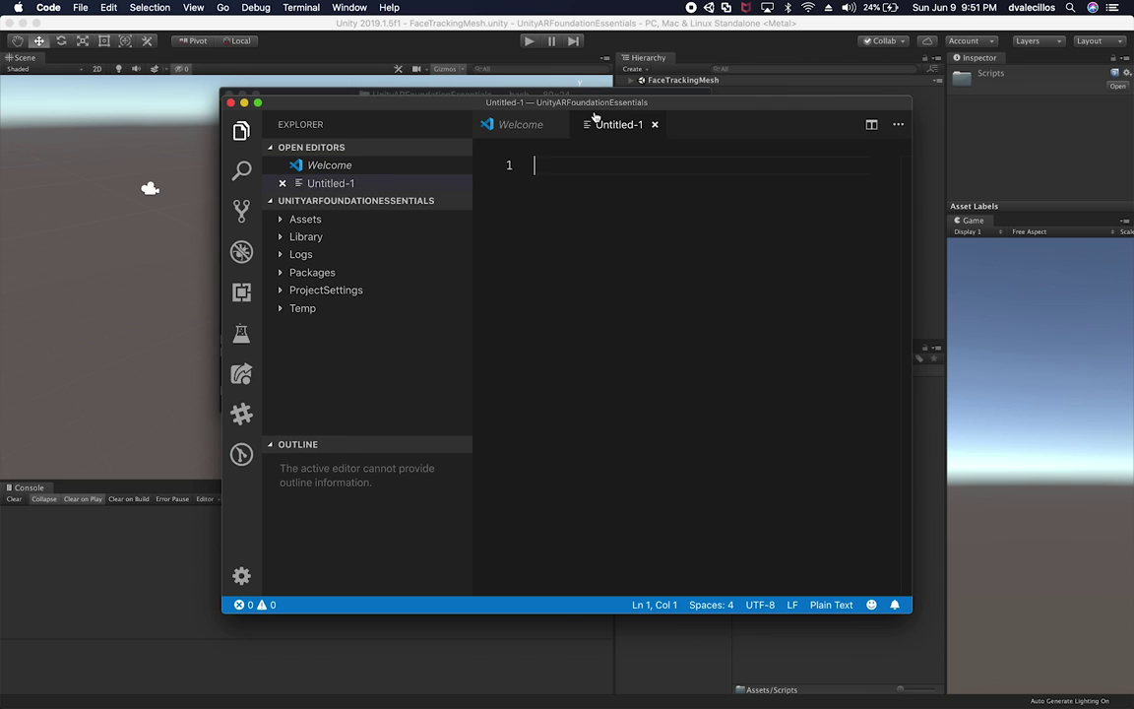
double_click(592, 104)
key(super+w)
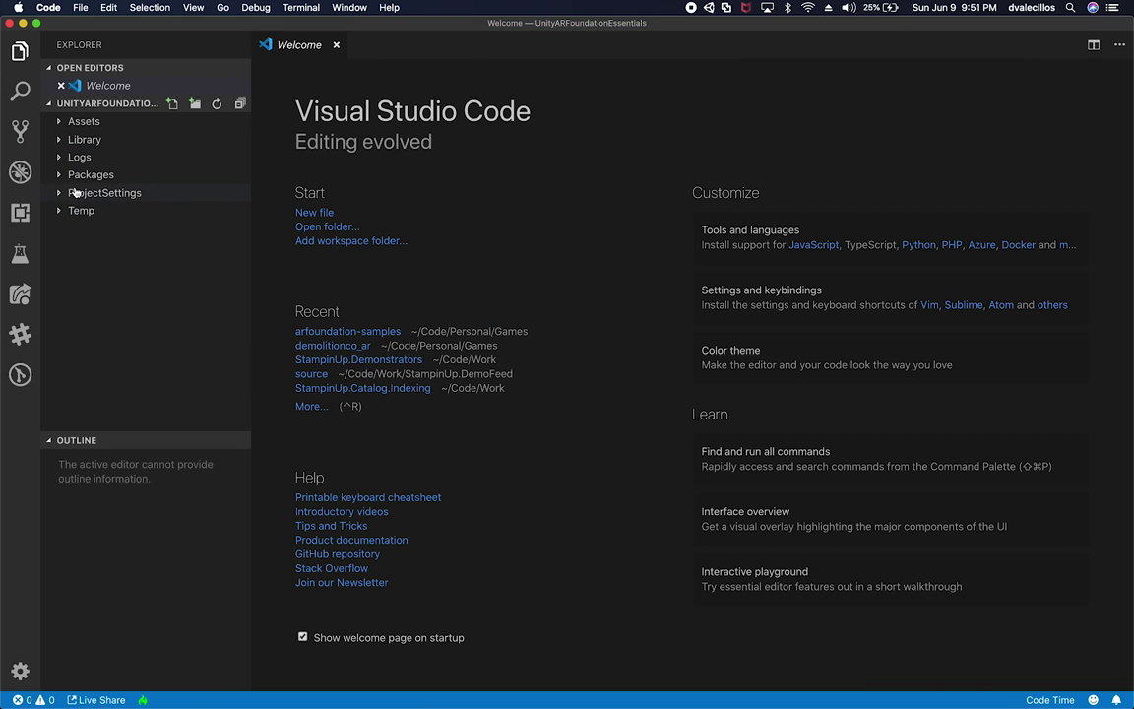
click(81, 174)
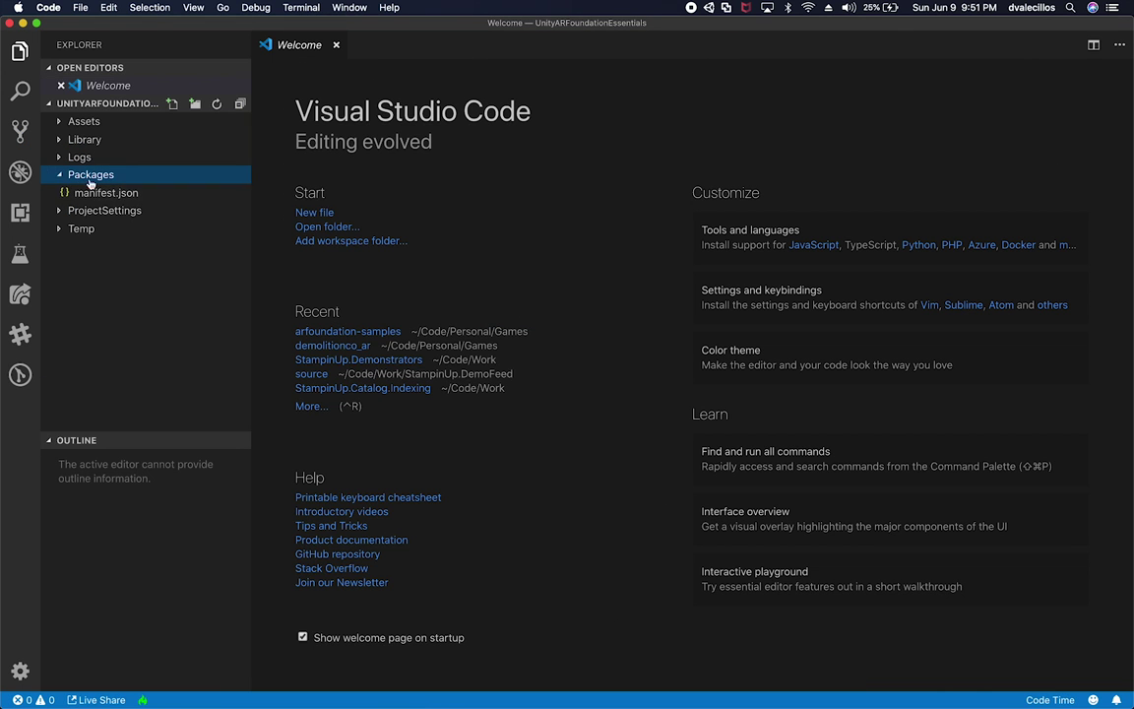
click(106, 192)
scroll(618, 415, down, 5)
scroll(618, 415, down, 1)
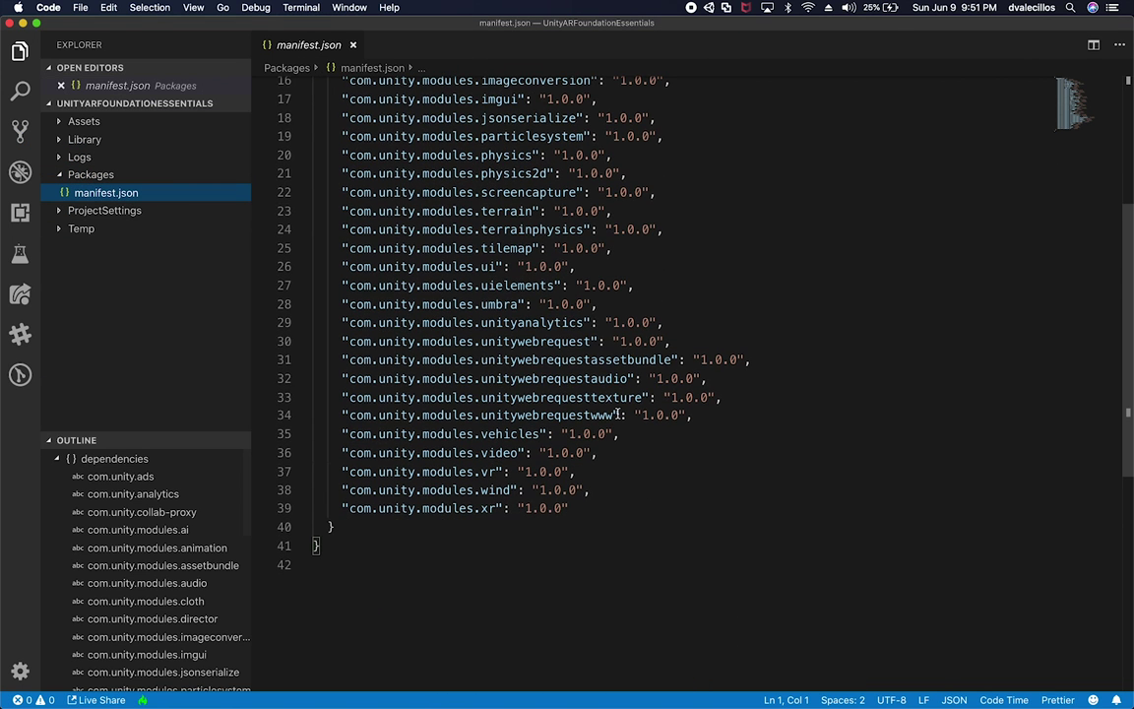
drag(570, 510, 306, 459)
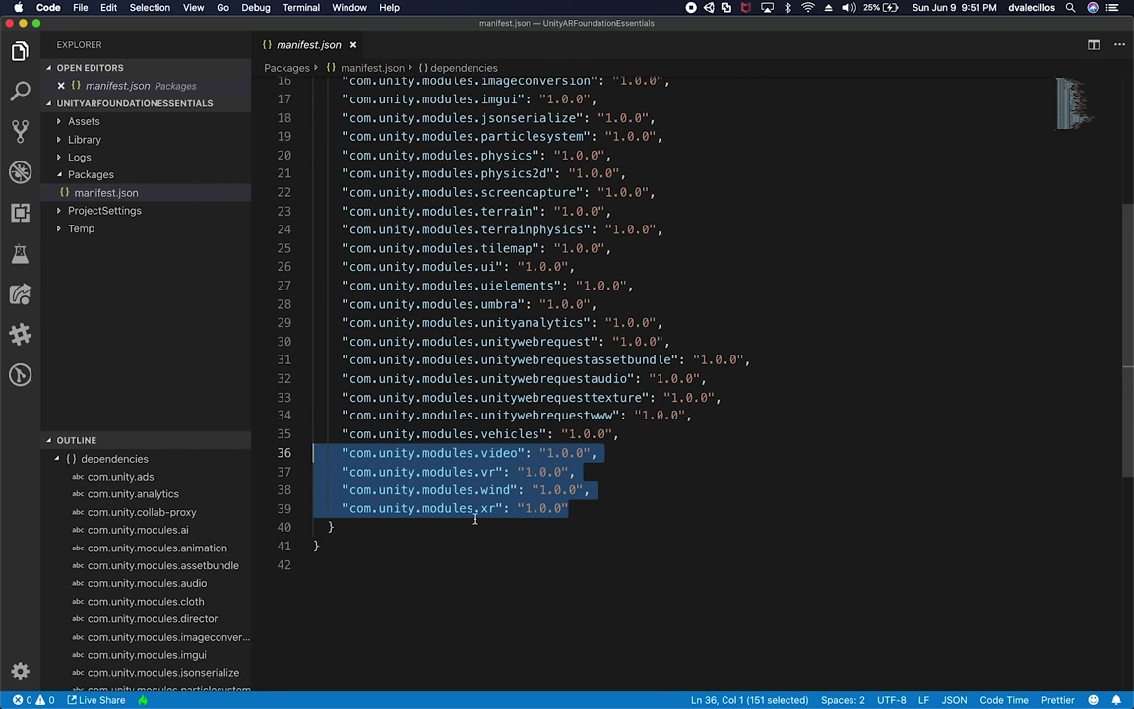
scroll(579, 341, up, 5)
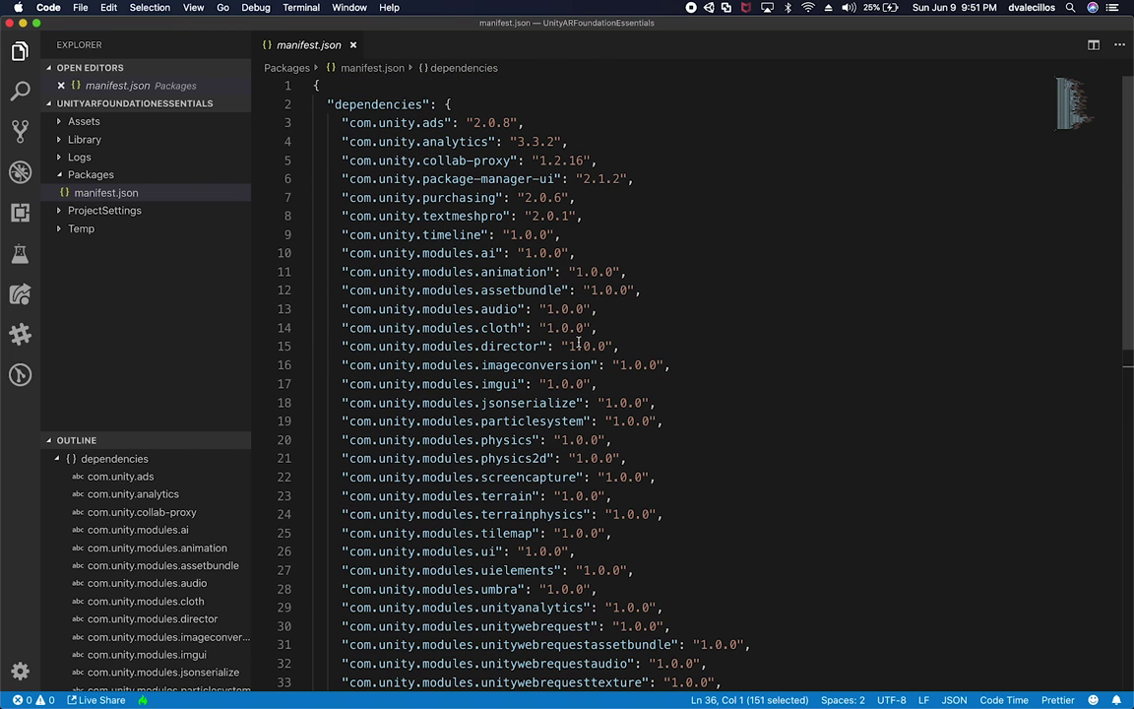
click(585, 218)
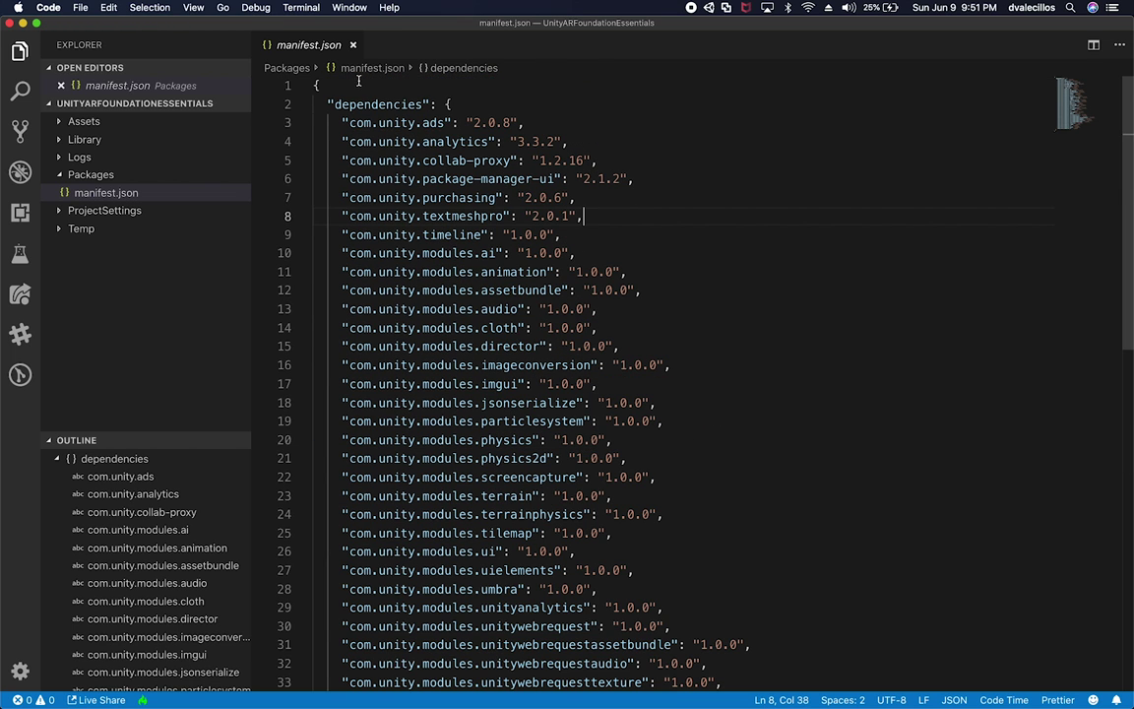
click(607, 309)
- Copy the five com.unity.xr lines from the samples manifest and paste them after the timeline entry
key(super+grave)
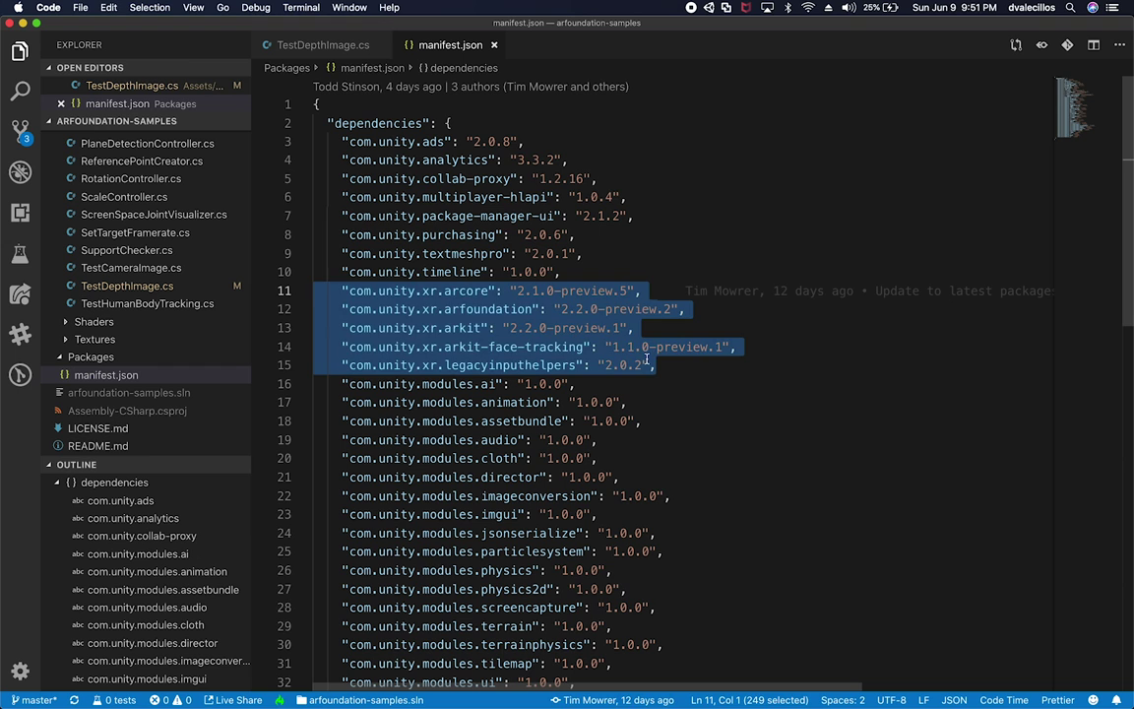
key(Right)
key(shift+Home)
key(shift+Up)
key(shift+Up)
key(shift+Up)
key(shift+Up)
key(super+c)
key(super+grave)
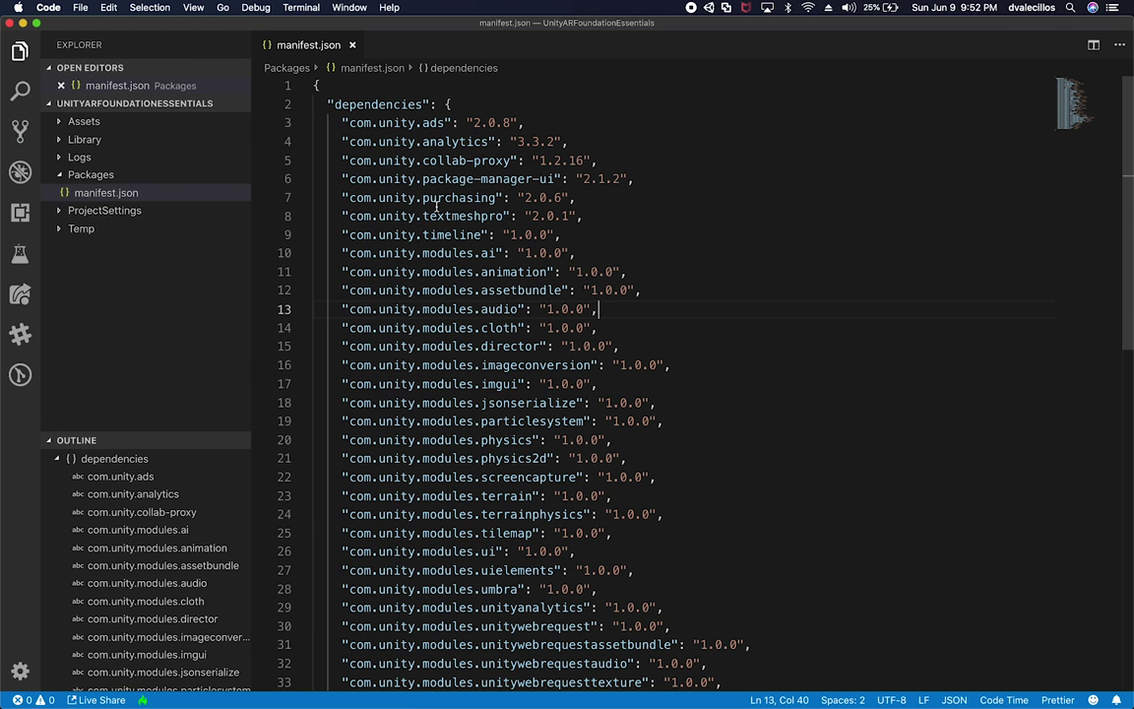
click(563, 234)
key(super+v)
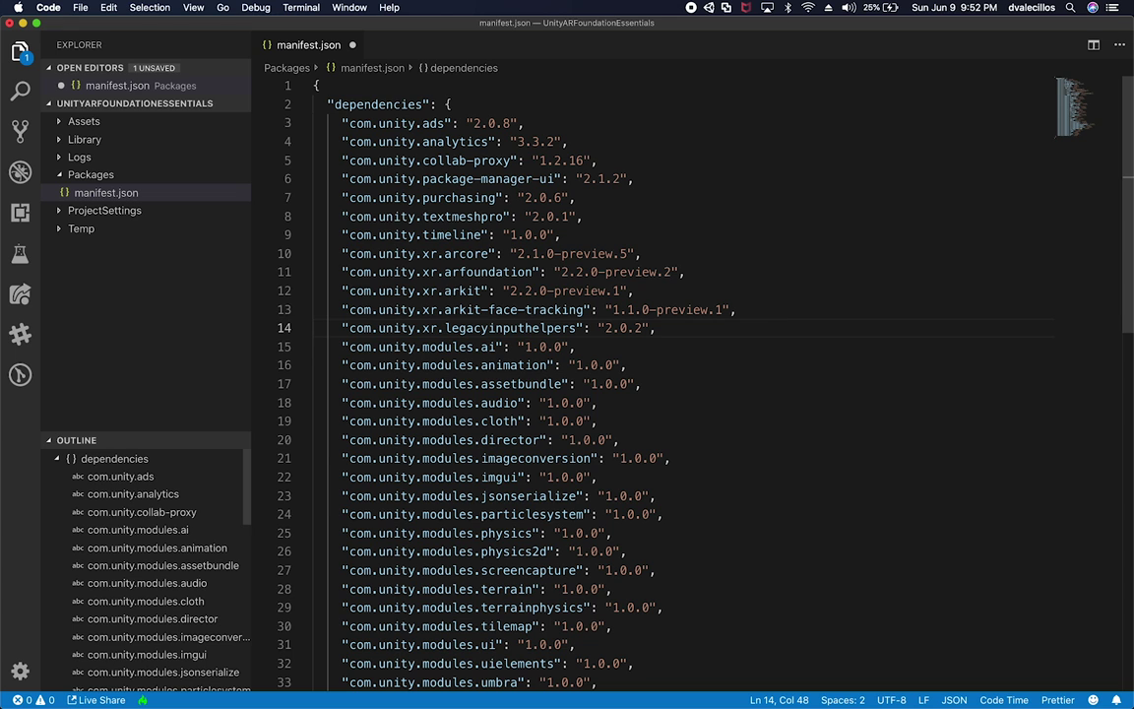
- Compare the edited manifest against the samples manifest, then return to Unity
key(super+grave)
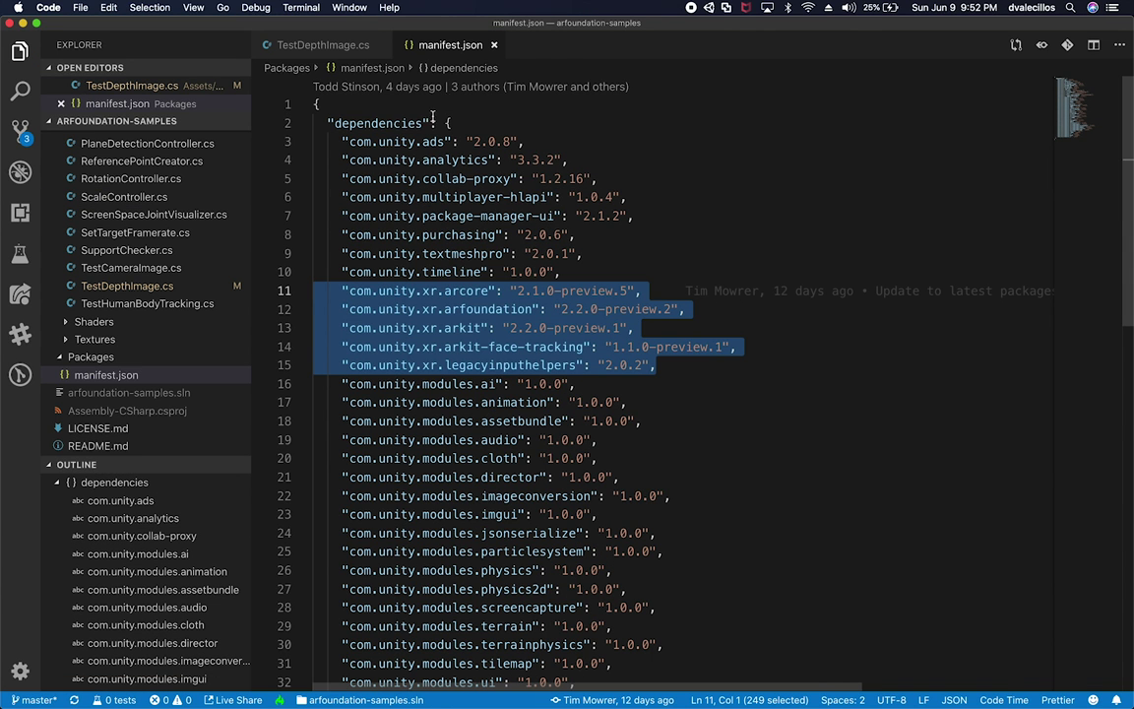
key(super+grave)
scroll(413, 237, down, 7)
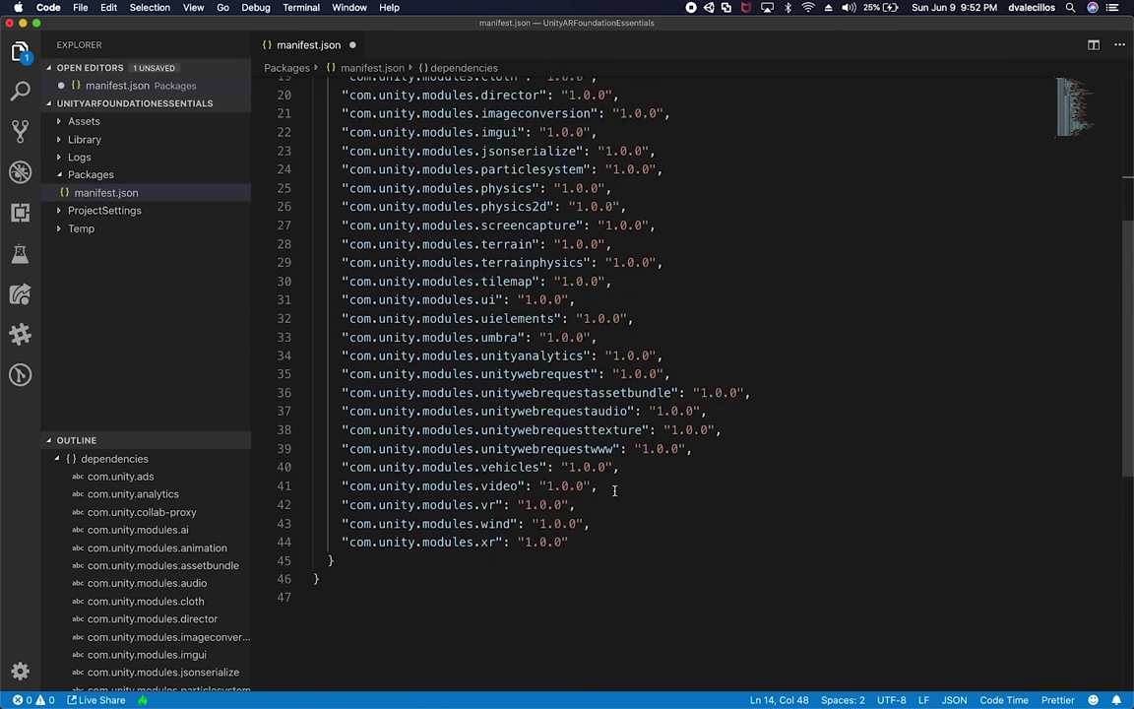
key(super+grave)
scroll(532, 394, down, 5)
scroll(532, 394, up, 4)
click(577, 389)
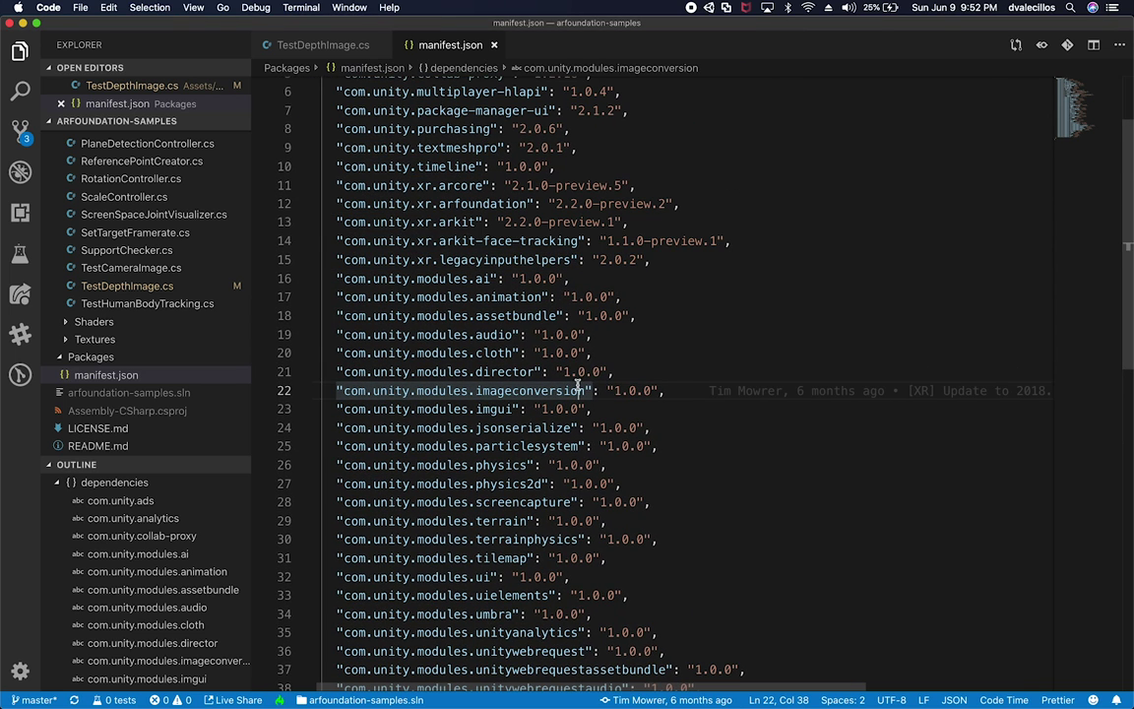
key(super+Tab)
key(super+Tab)
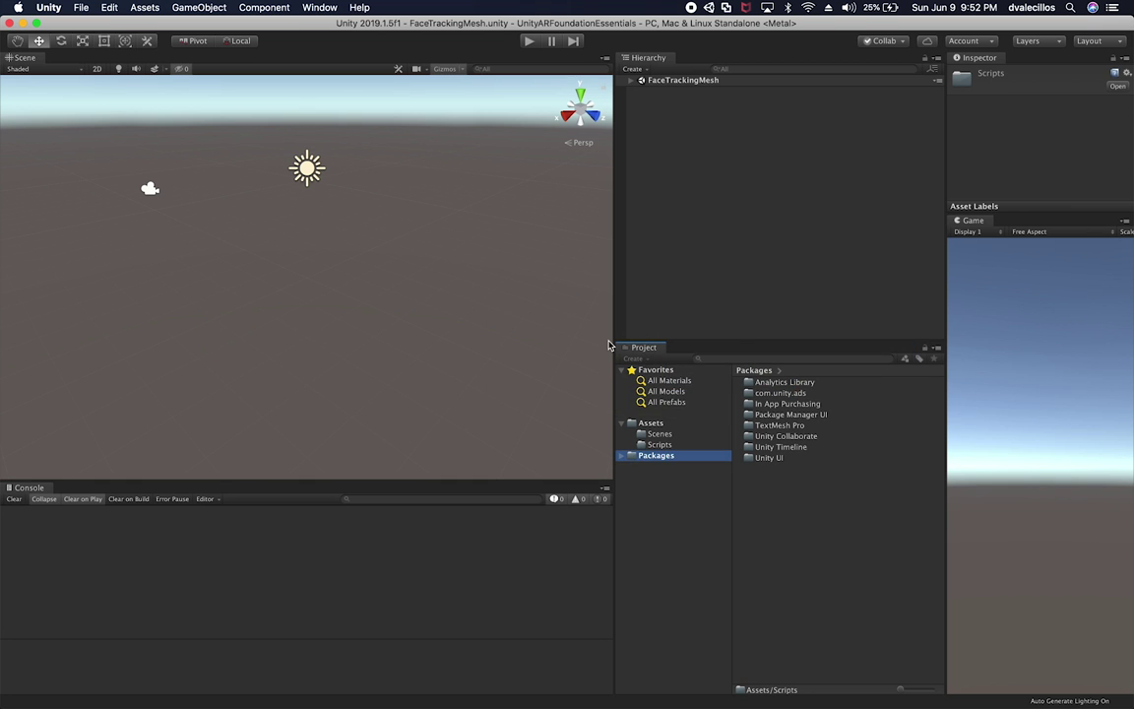
- Expand the Packages folder in Unity's Project tree to see the installed packages
click(691, 293)
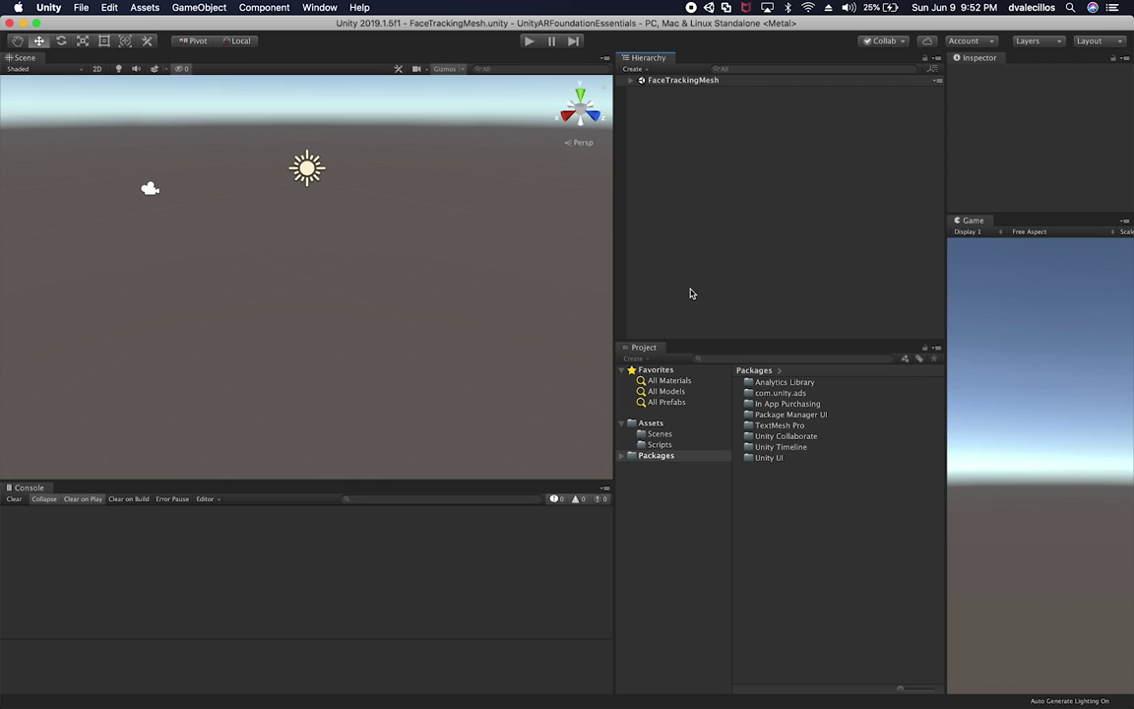
double_click(655, 455)
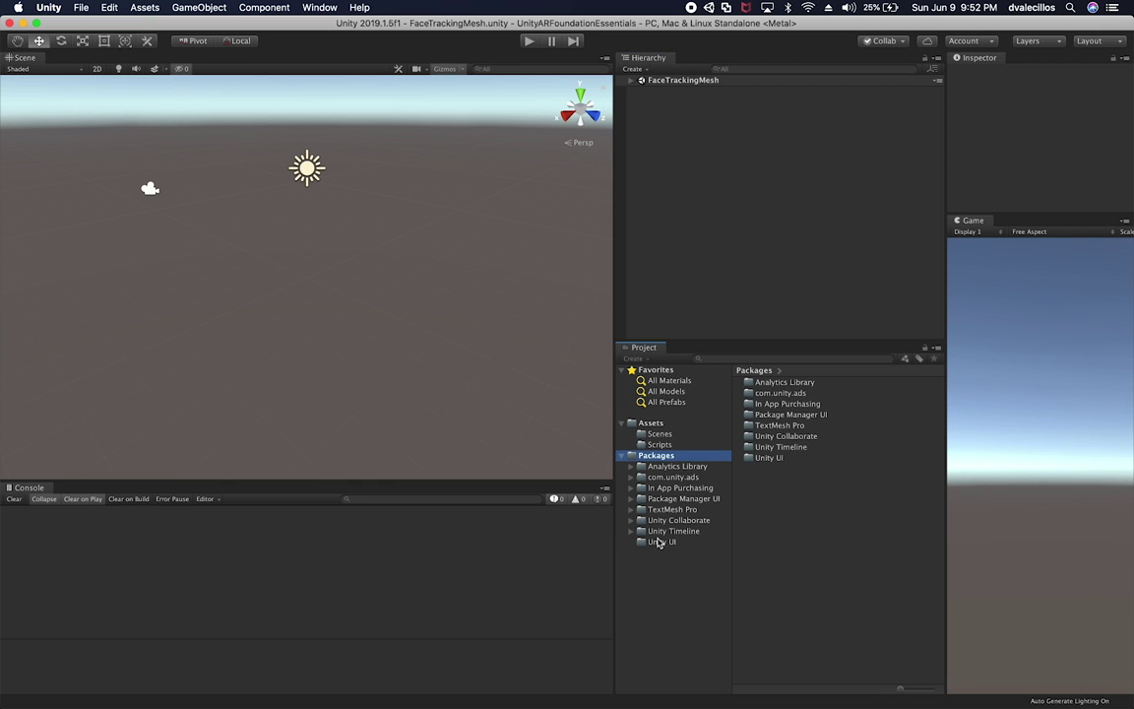
click(809, 505)
click(715, 227)
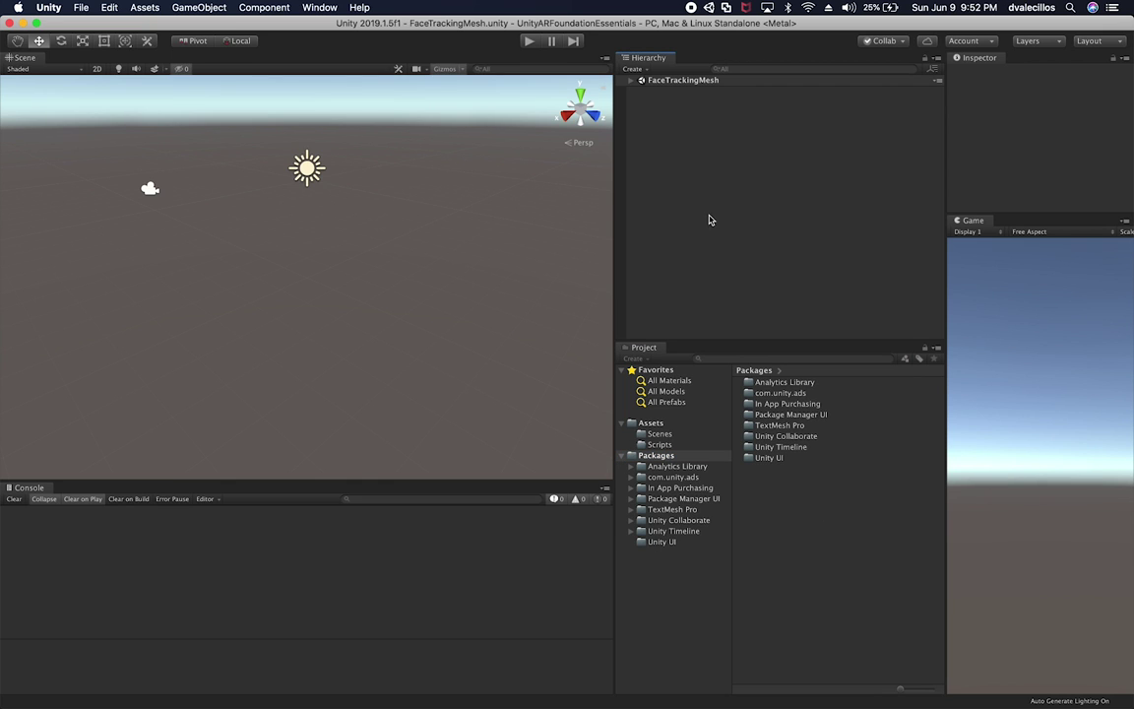
- Review the installed packages in the Package Manager, then go back to Visual Studio Code
click(315, 8)
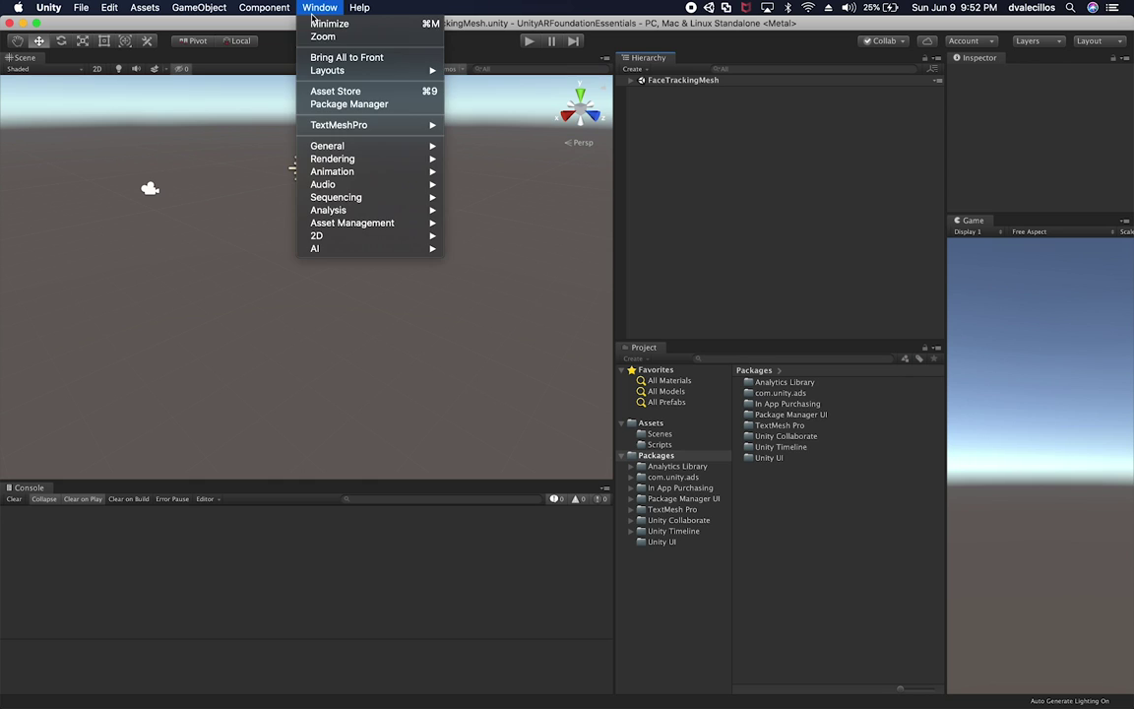
click(347, 103)
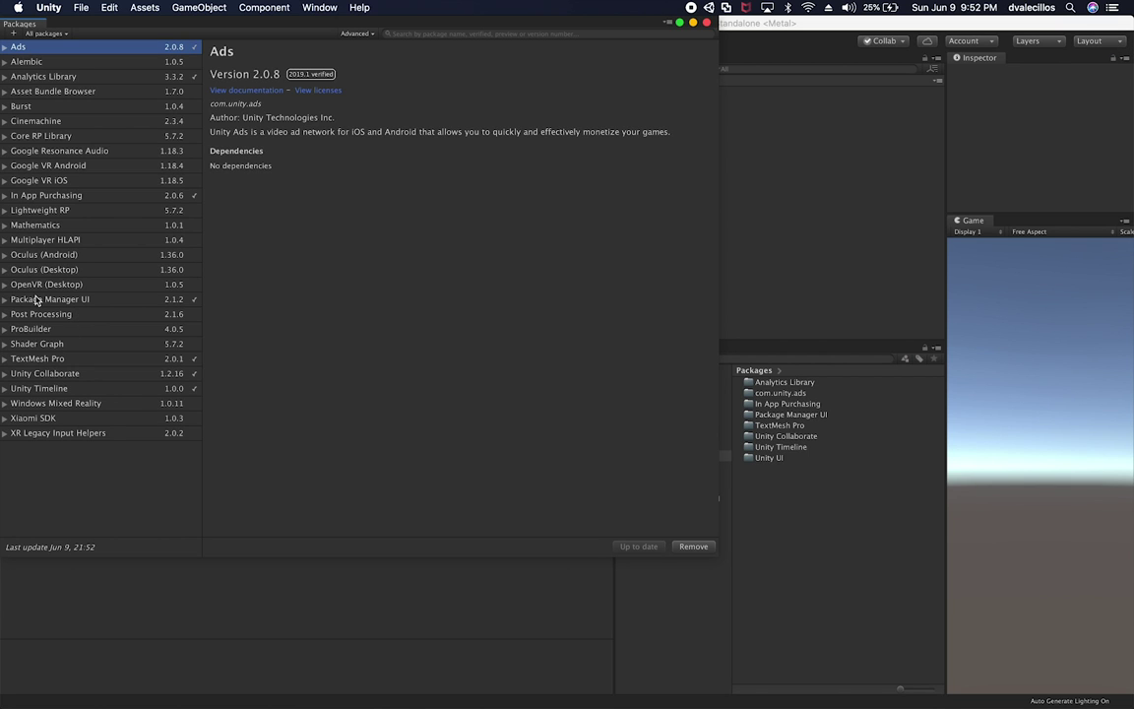
click(706, 21)
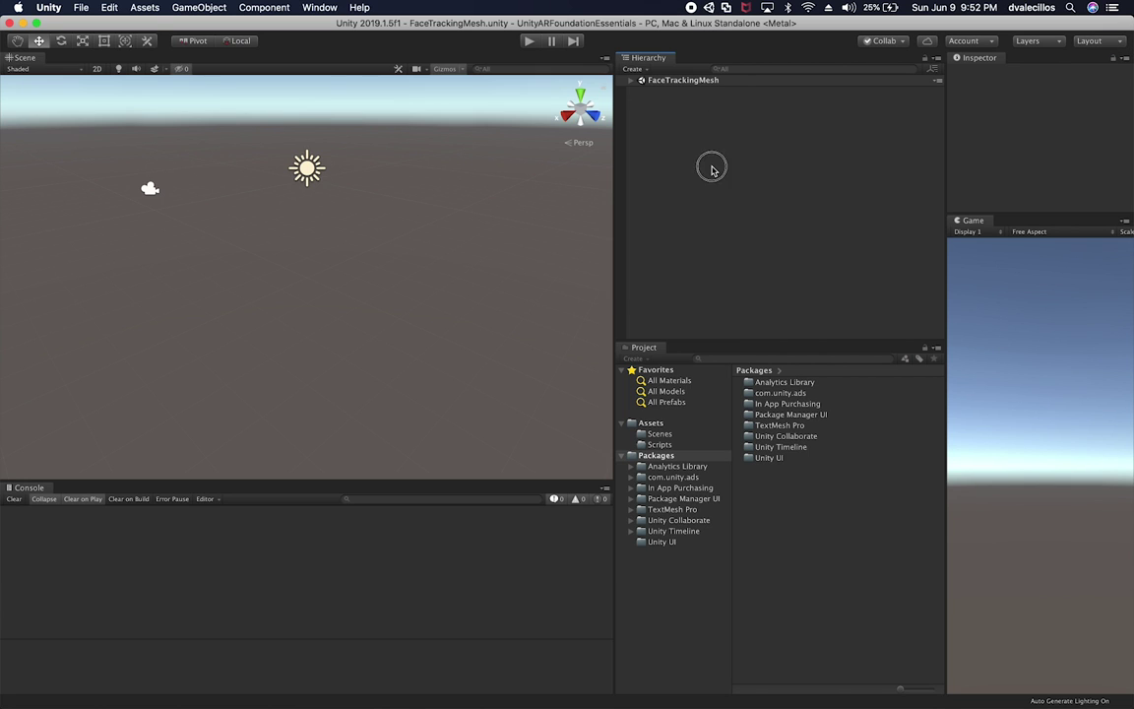
key(super+Tab)
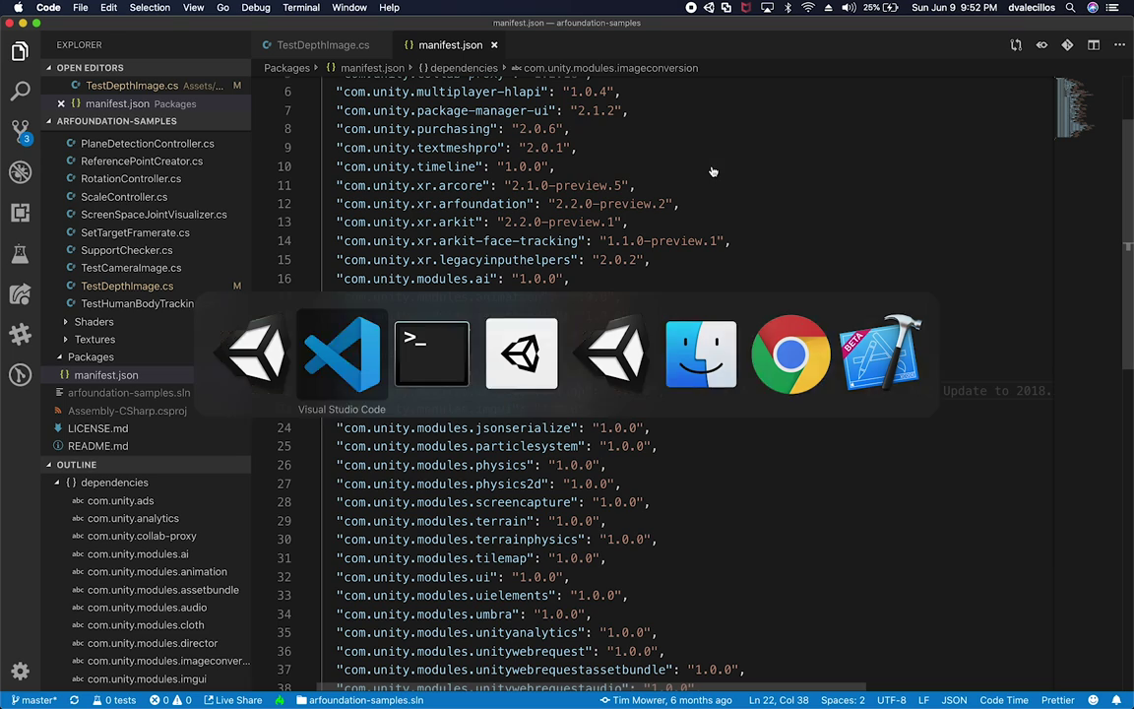
- Check the arcore entry against the samples manifest, save manifest.json, and return to Unity
click(679, 185)
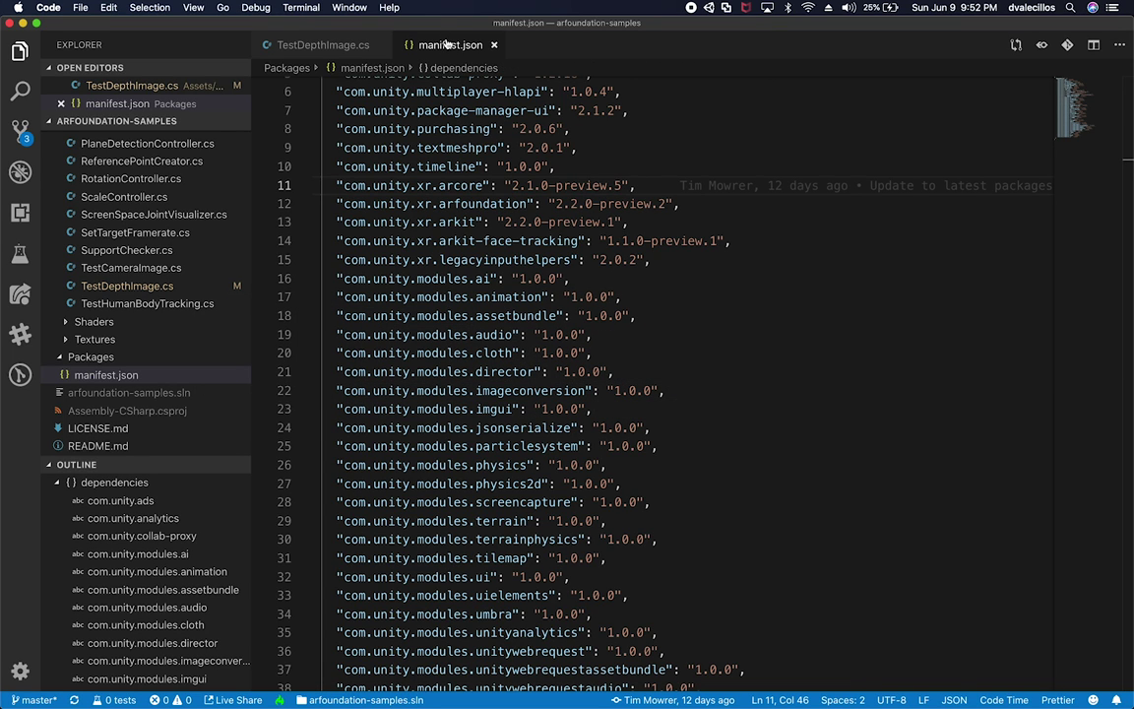
scroll(492, 197, up, 3)
key(super+grave)
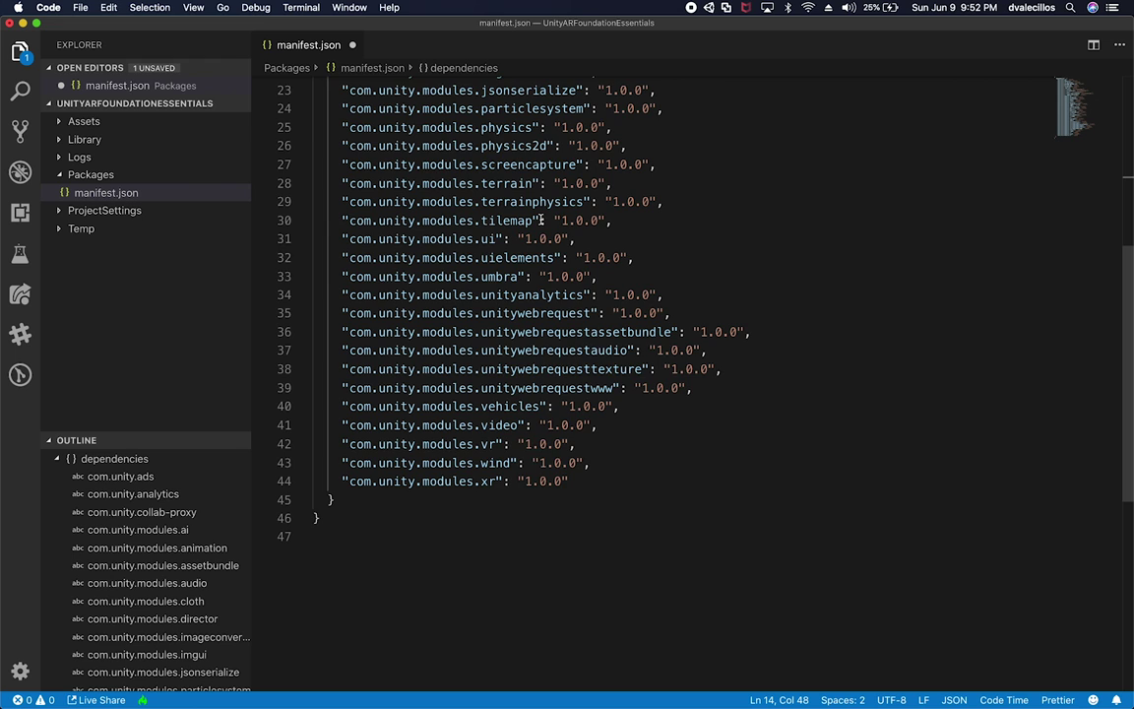
scroll(637, 197, up, 7)
click(628, 254)
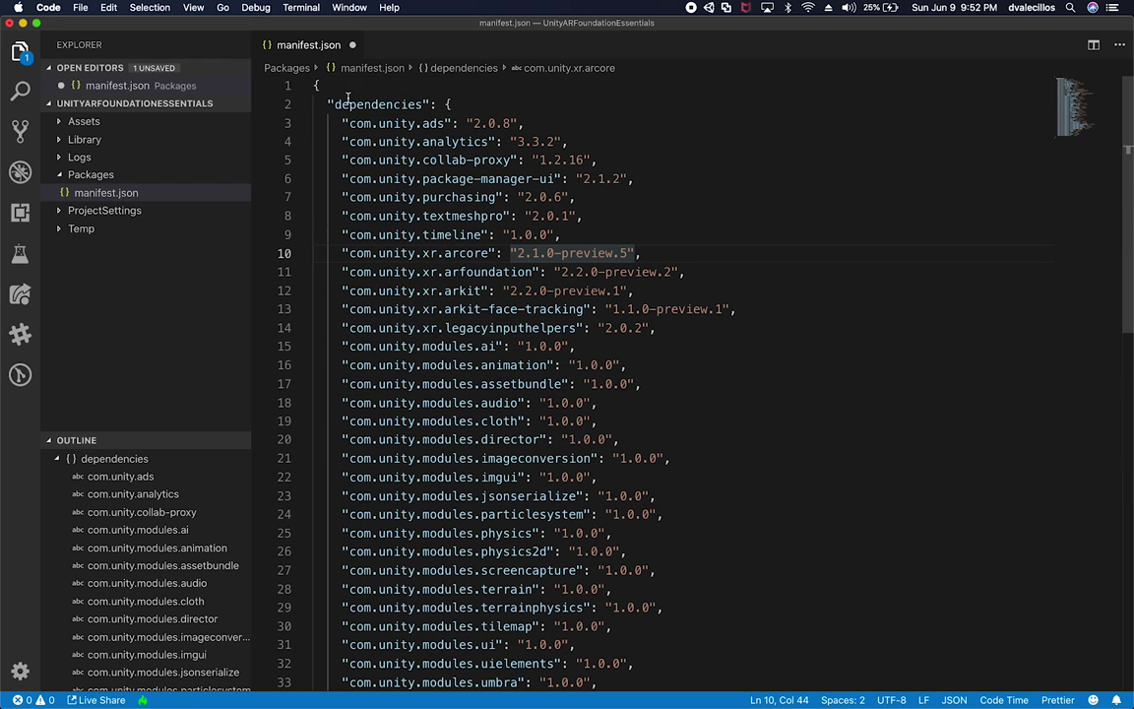
key(super+s)
click(493, 328)
key(super+Tab)
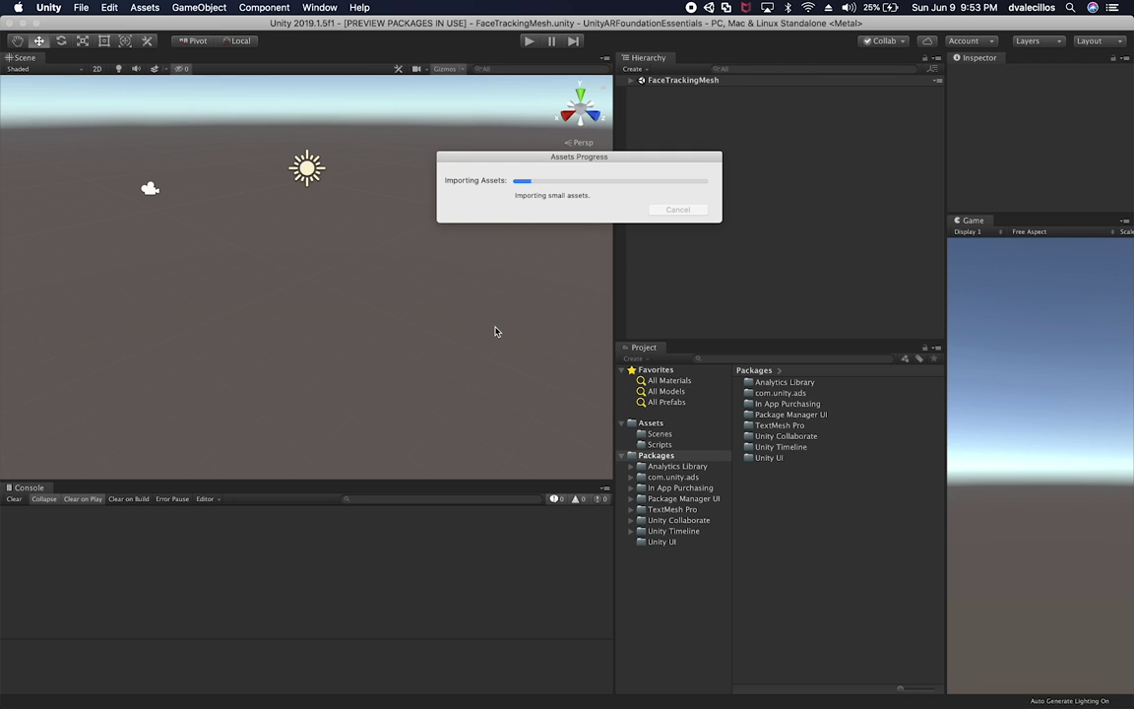
- In the arfoundation-samples project, open the FaceMesh scene from Assets > Scenes > FaceTracking
key(super+Tab)
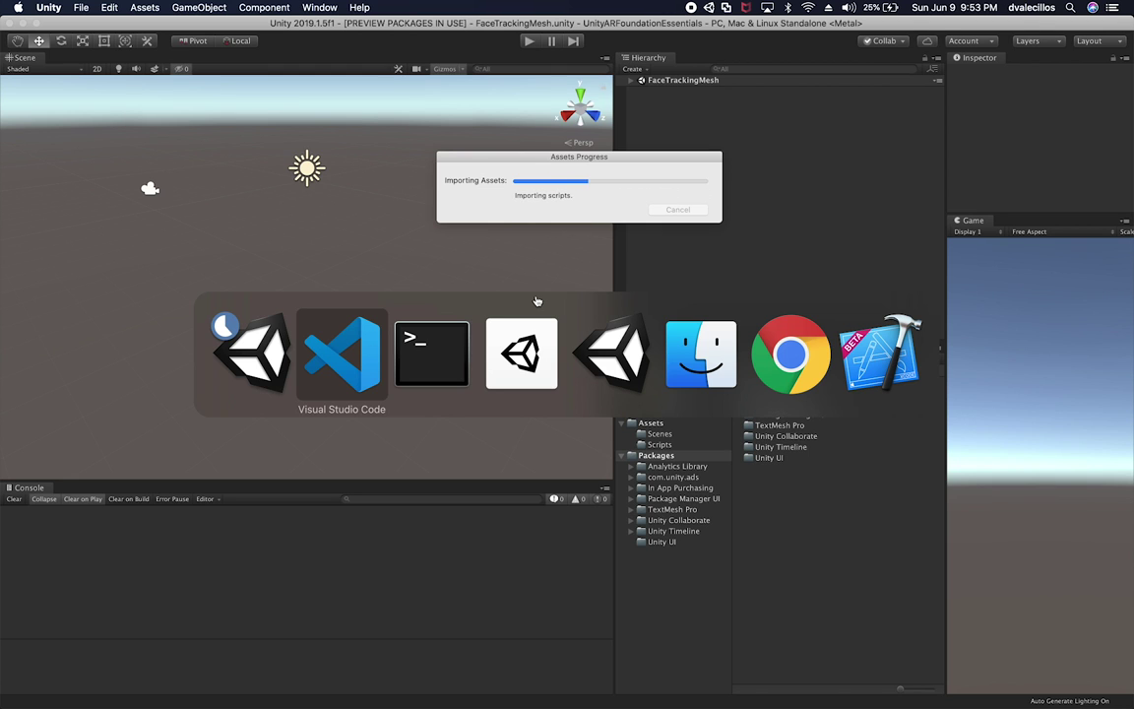
key(super+Tab)
key(super+Tab)
key(super+Tab)
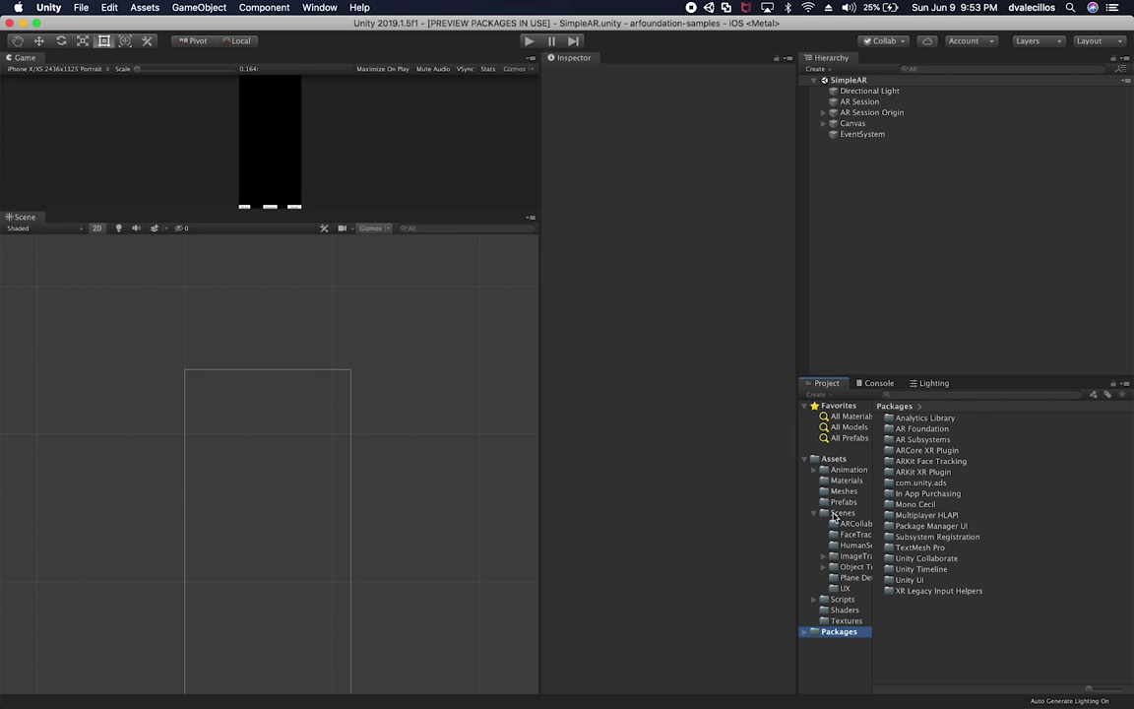
click(842, 513)
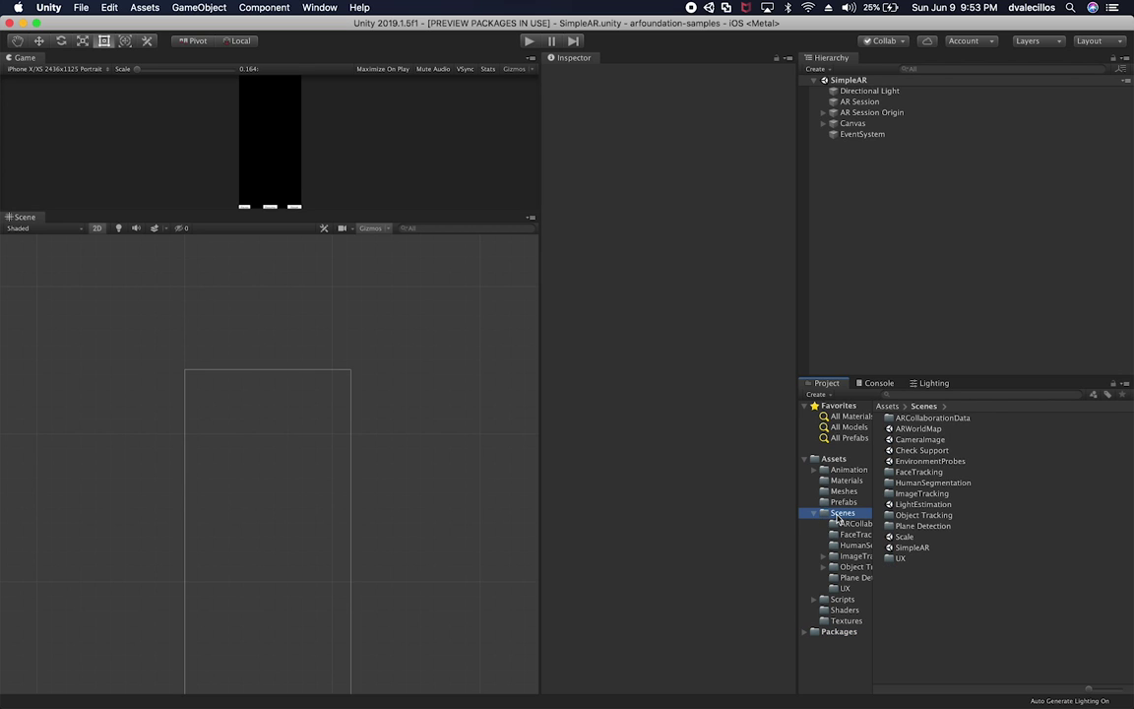
double_click(928, 473)
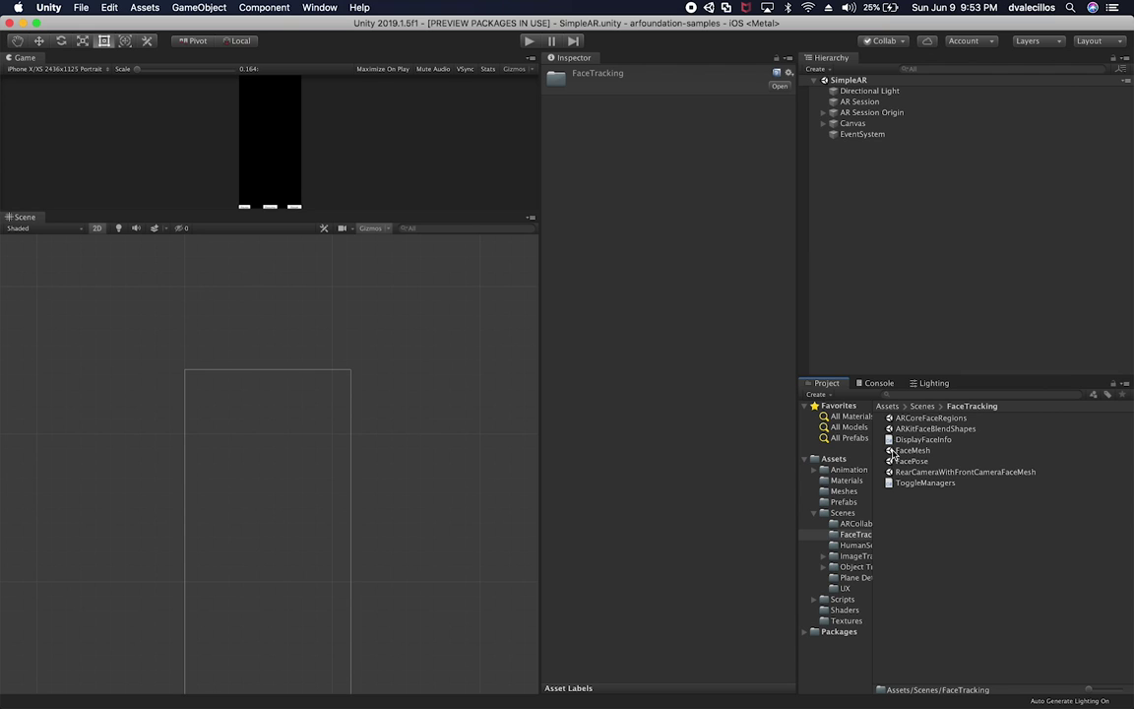
double_click(910, 450)
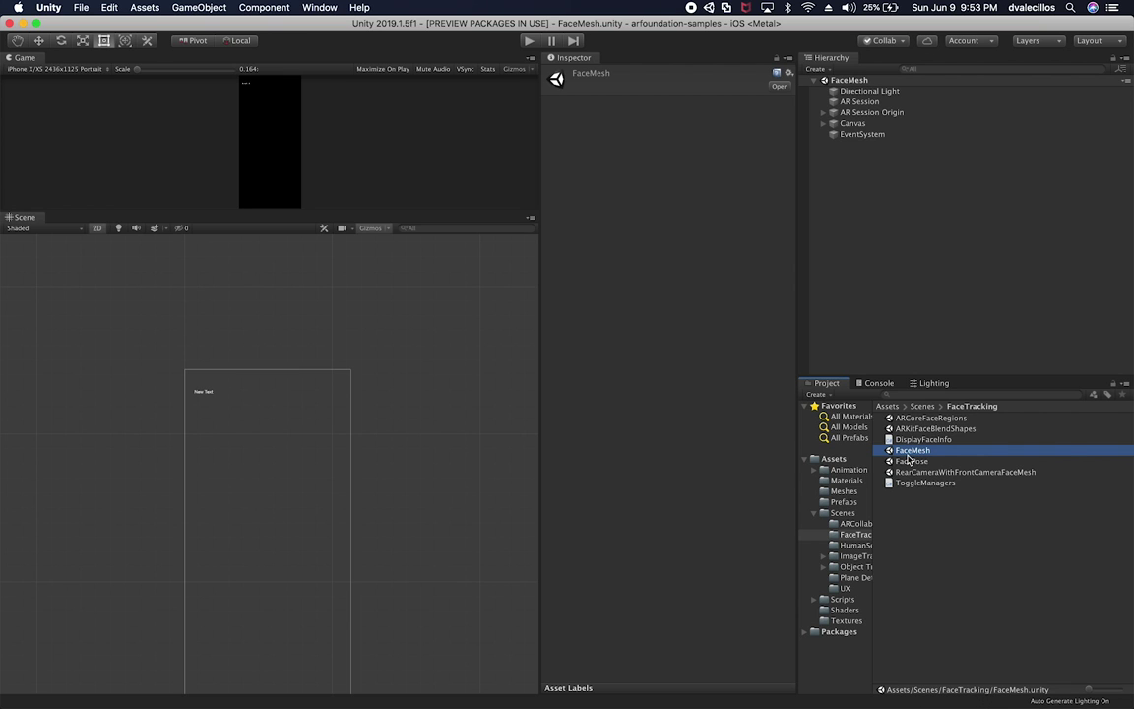
- Inspect the AR Session and AR Session Origin components, including the child Main Camera
click(859, 102)
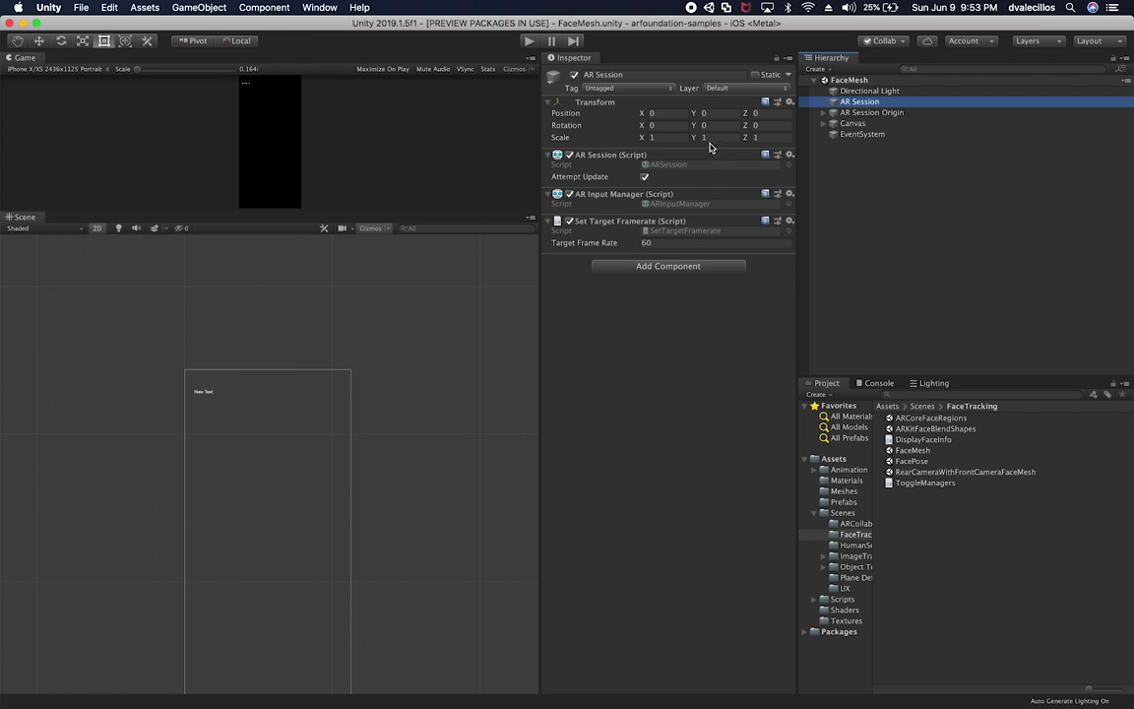
drag(539, 189, 478, 189)
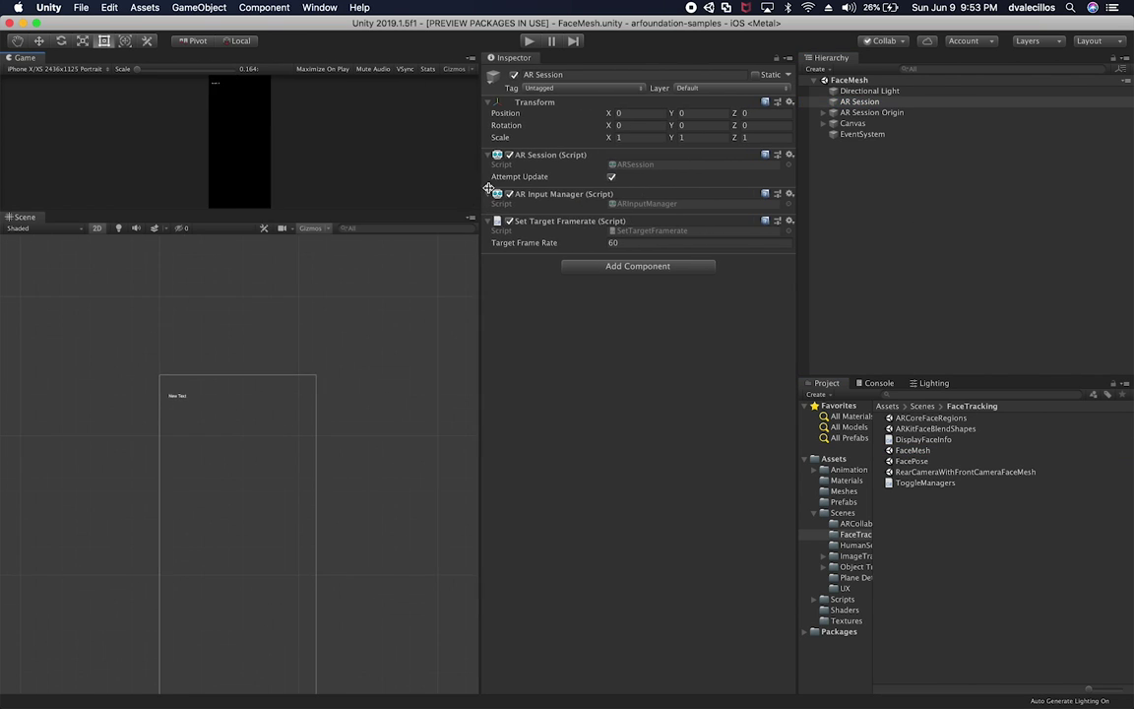
click(876, 172)
click(884, 103)
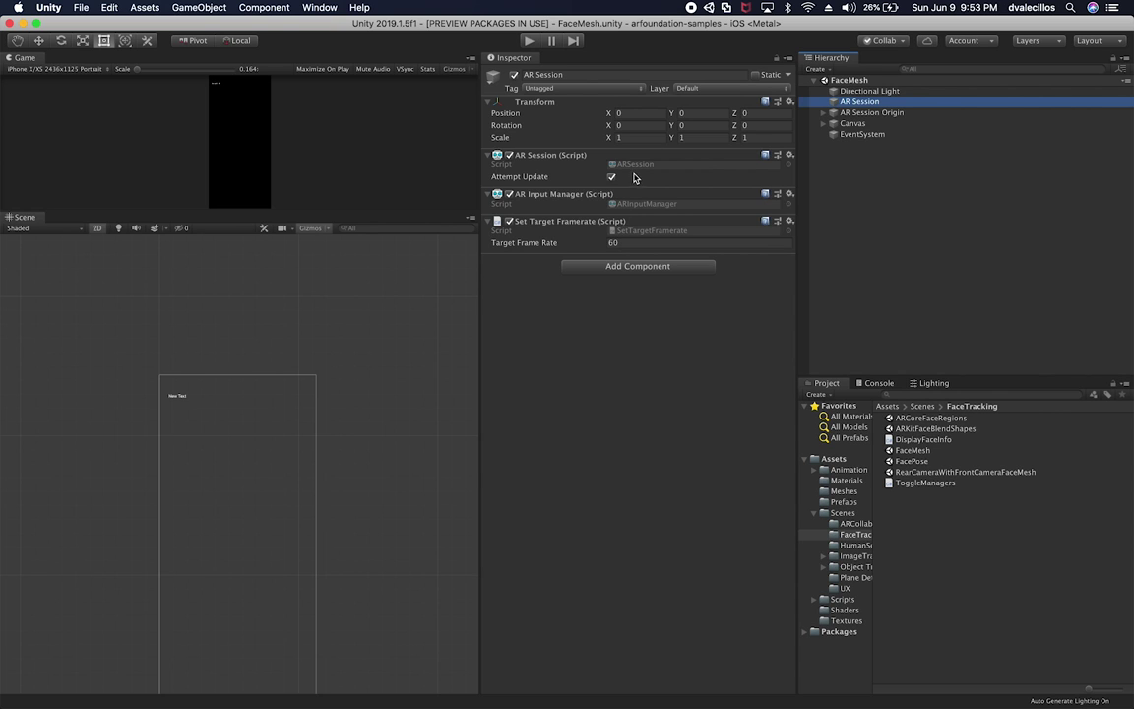
click(854, 113)
click(822, 113)
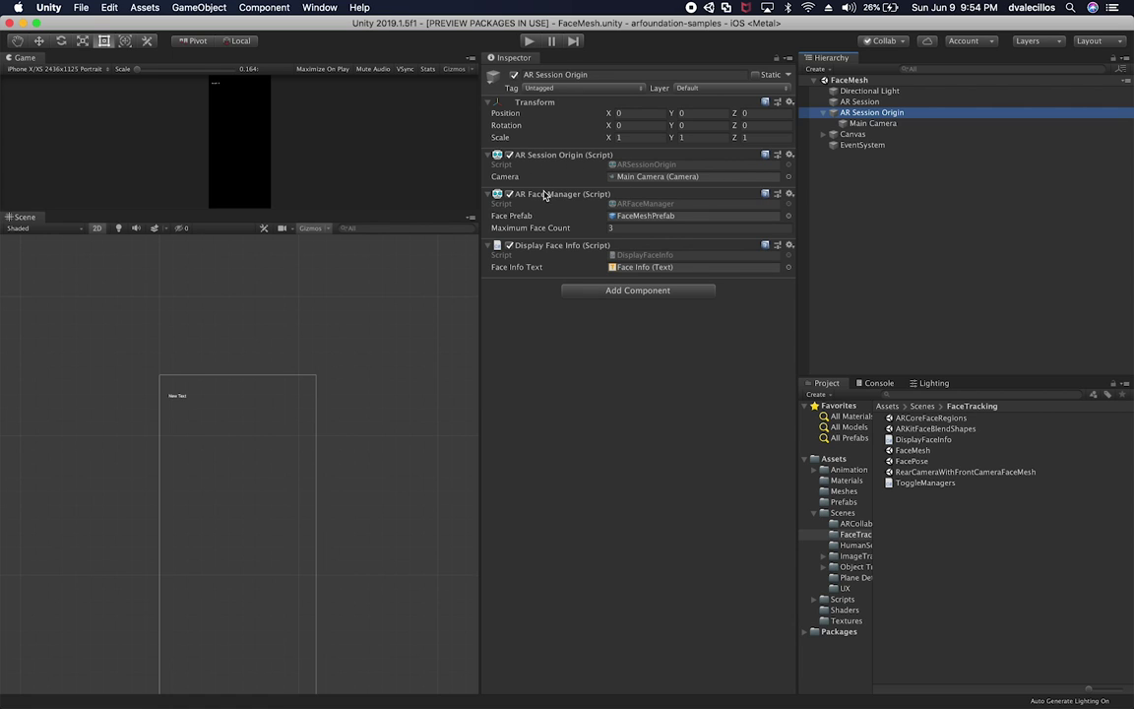
- Inspect FaceMeshPrefab in Prefab Mode, then return to the FaceMesh scene
double_click(652, 217)
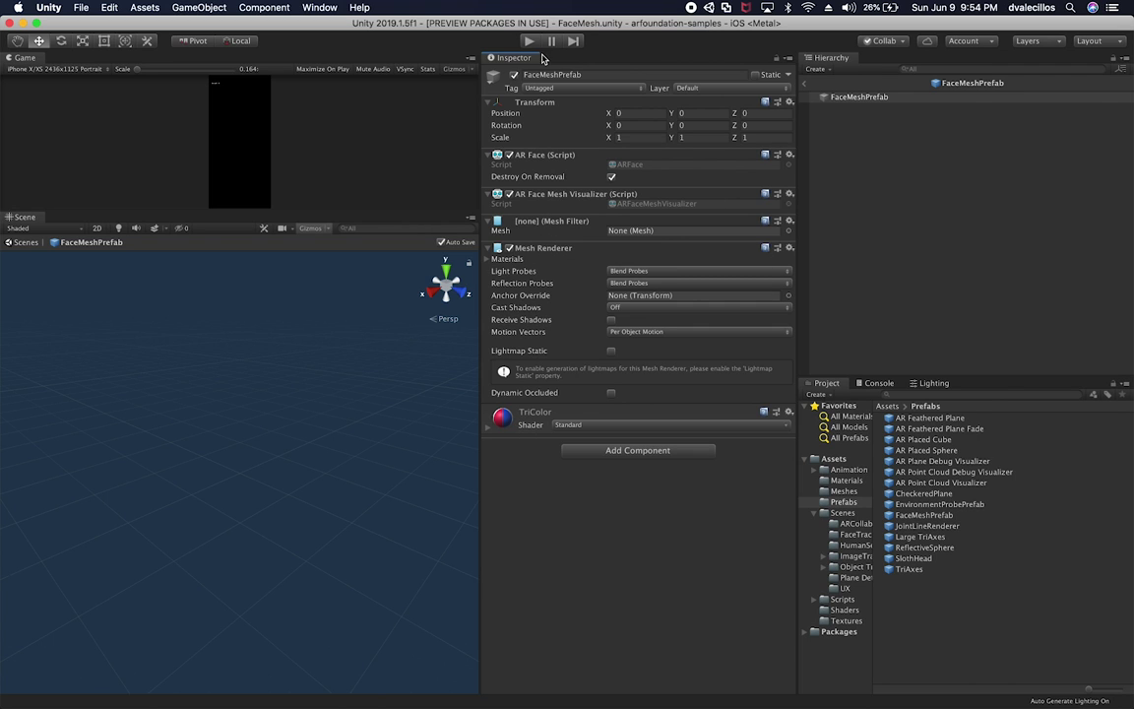
click(804, 85)
click(880, 245)
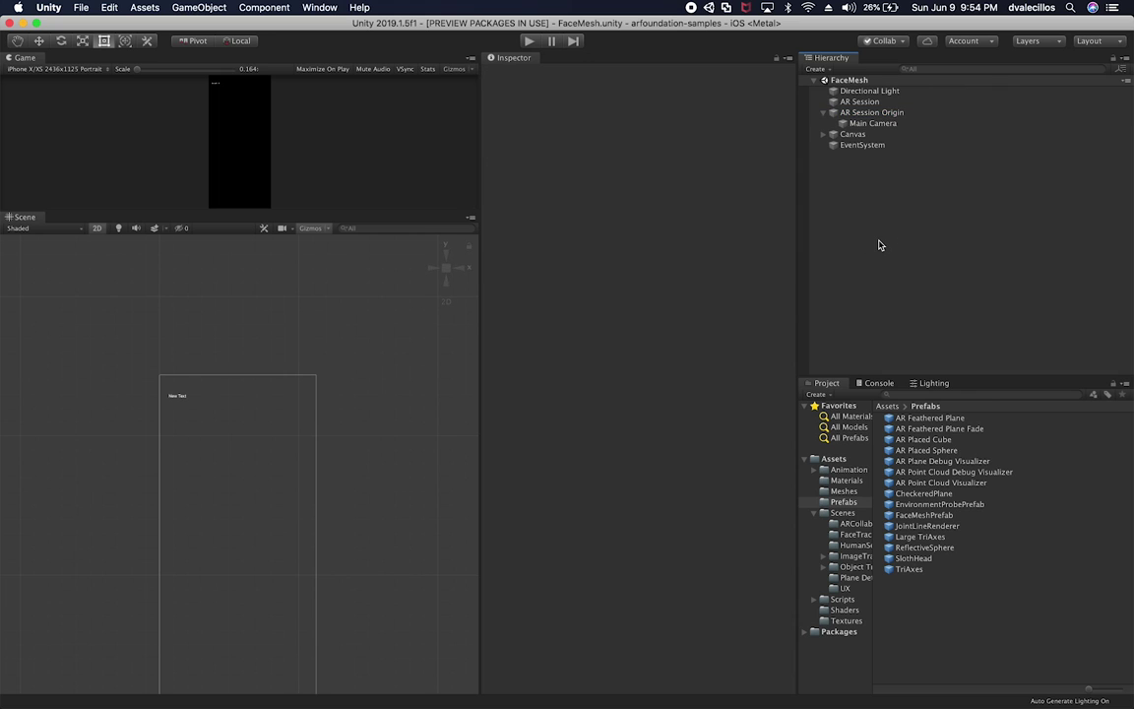
- In FaceTrackingMesh, delete the default Main Camera and Directional Light
key(super+Tab)
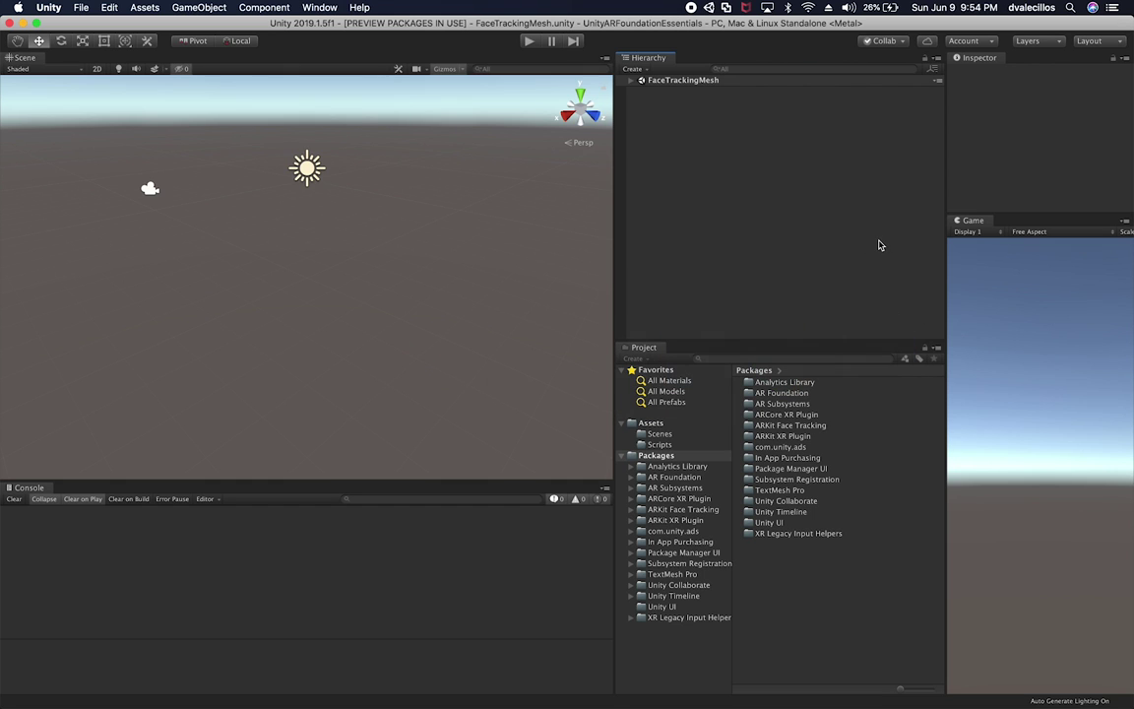
click(631, 80)
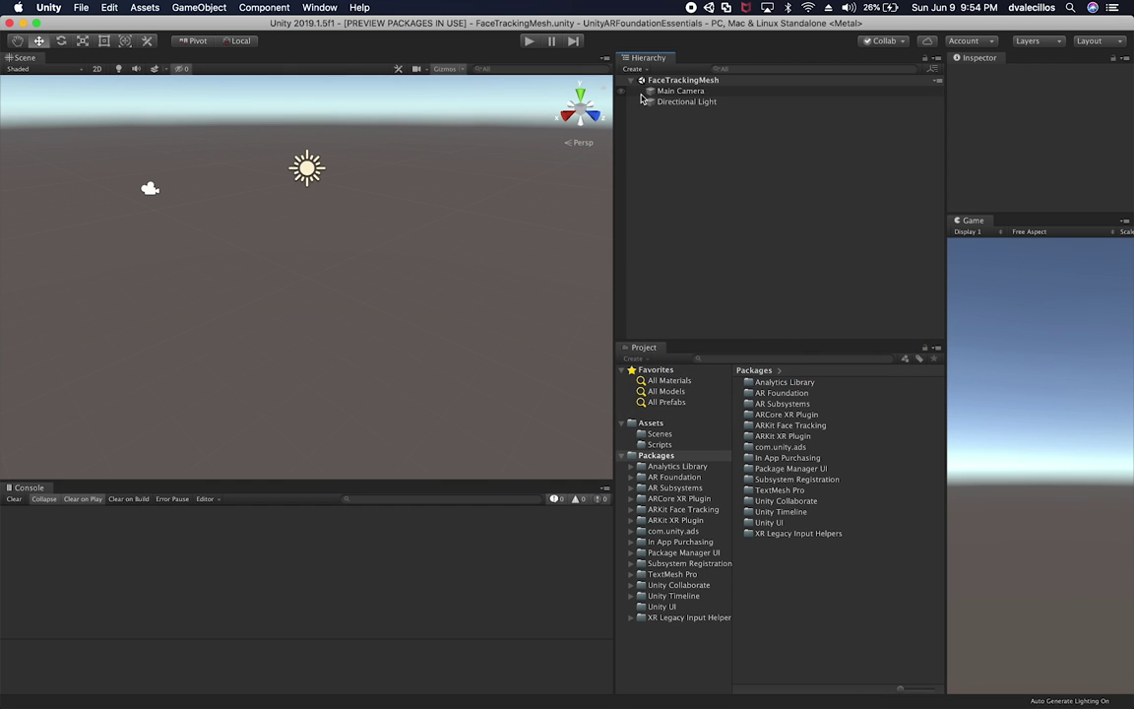
drag(454, 481, 455, 425)
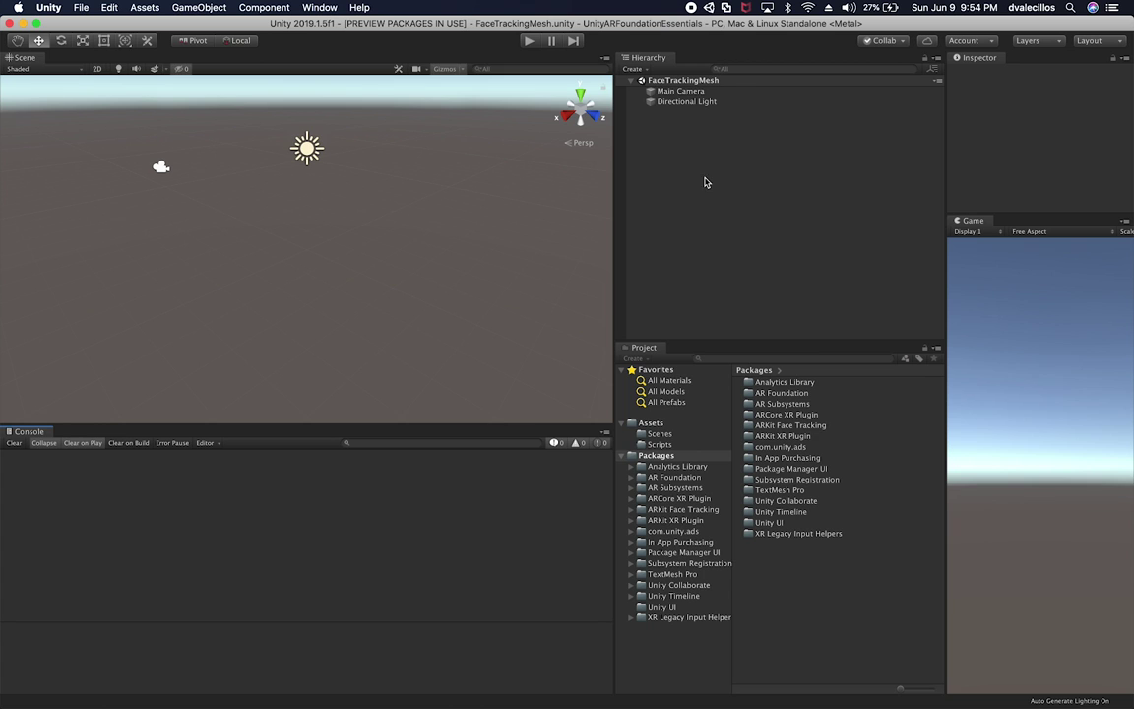
click(679, 91)
click(686, 102)
shift+click(681, 90)
key(super+BackSpace)
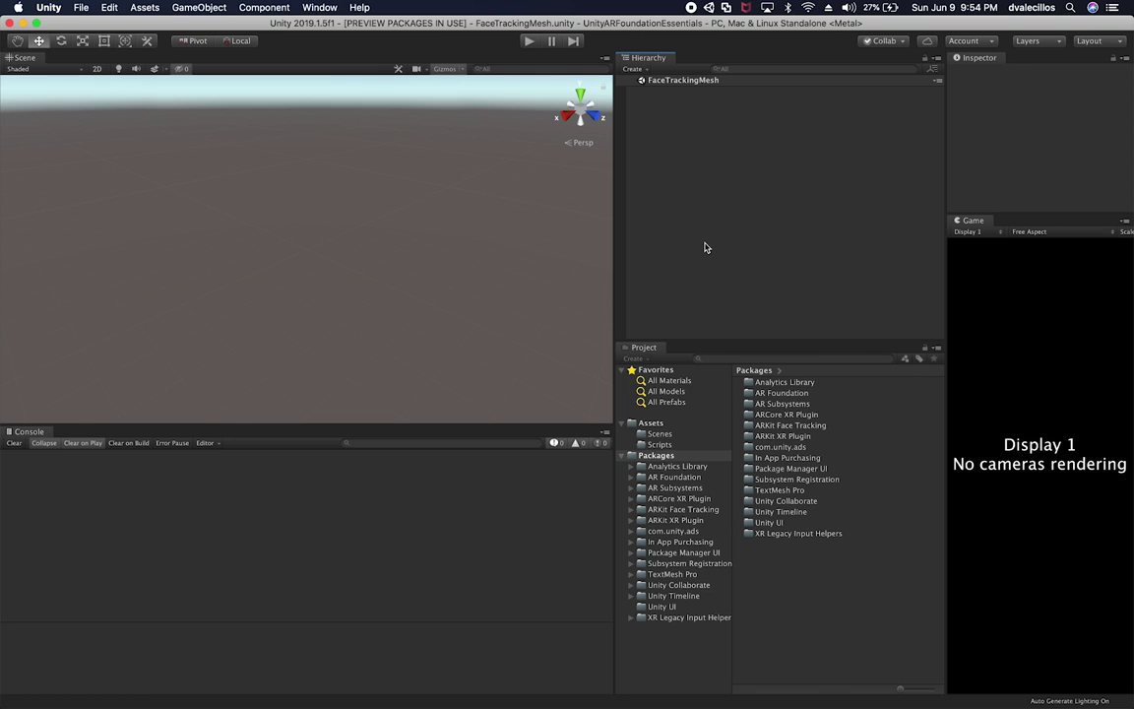
- Add an XR > AR Session object to the FaceTrackingMesh scene
click(621, 456)
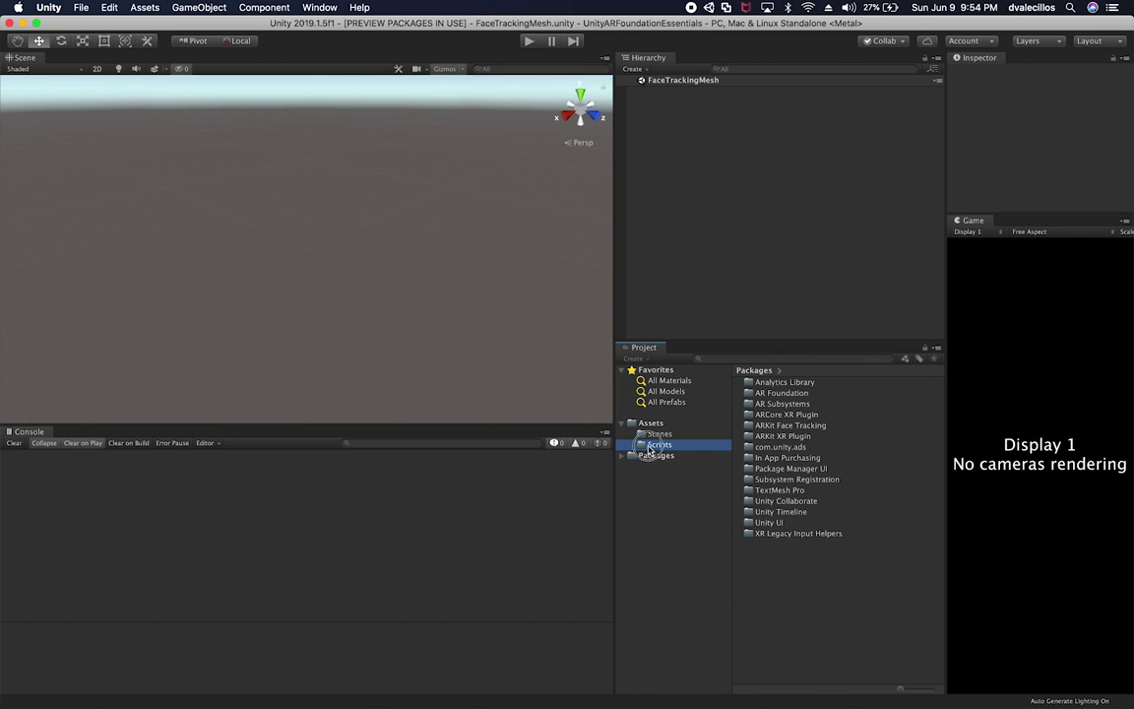
click(657, 444)
right_click(700, 136)
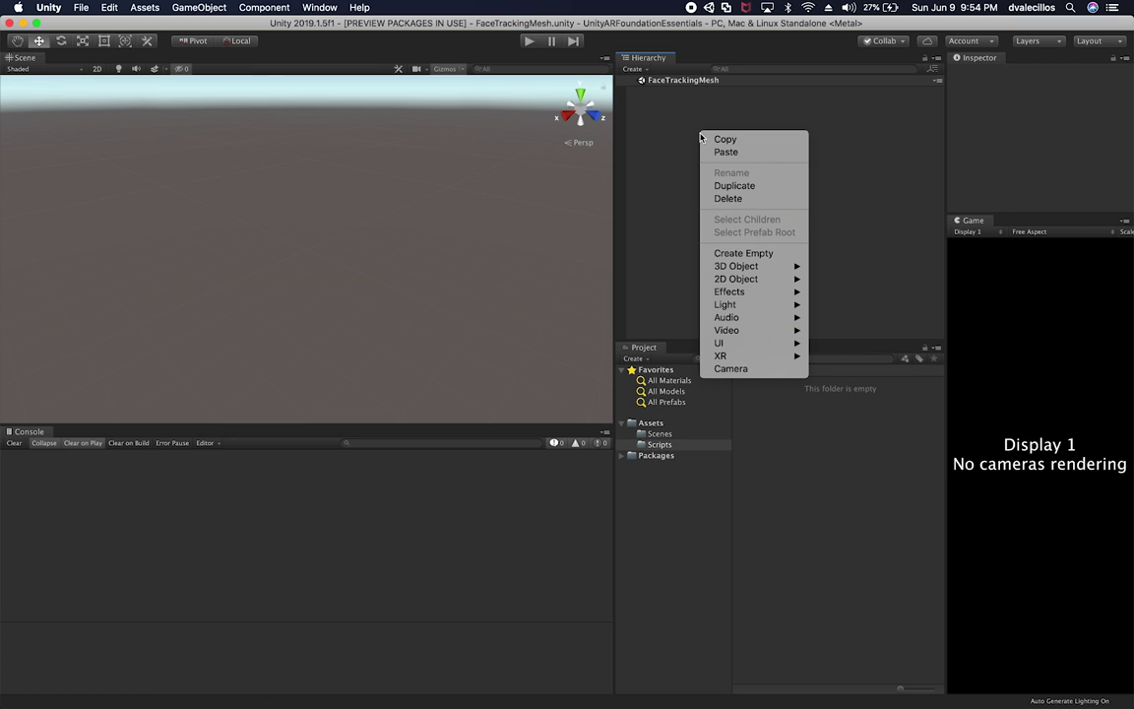
mouse_move(757, 361)
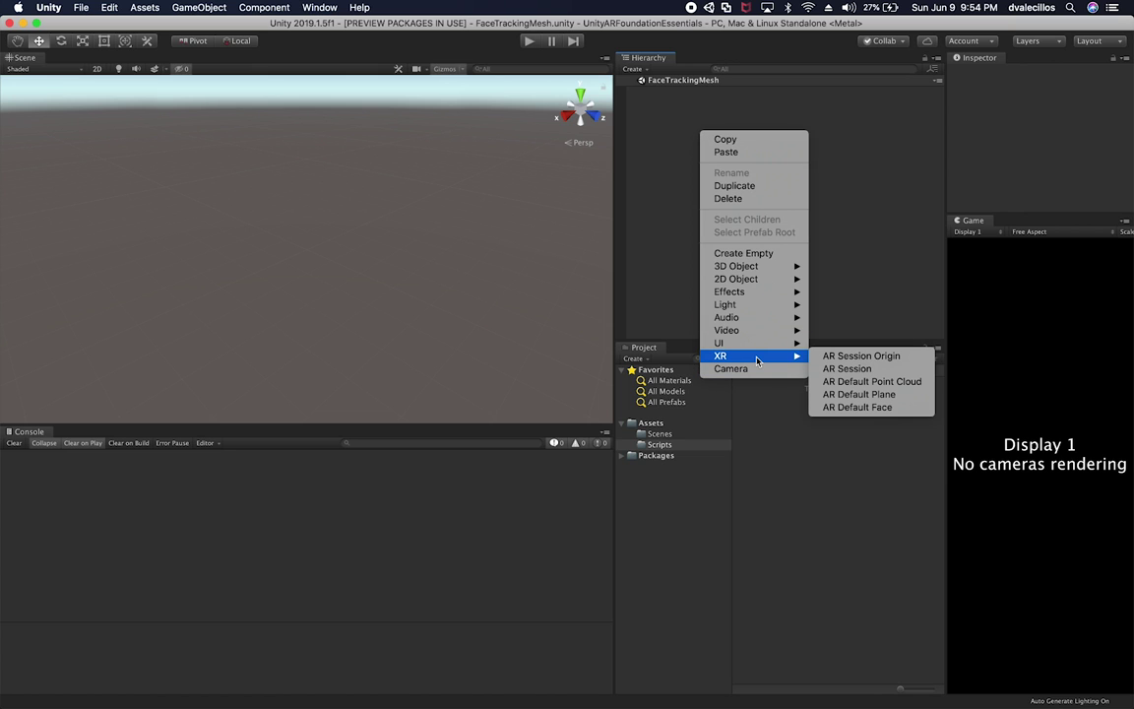
click(838, 371)
click(680, 93)
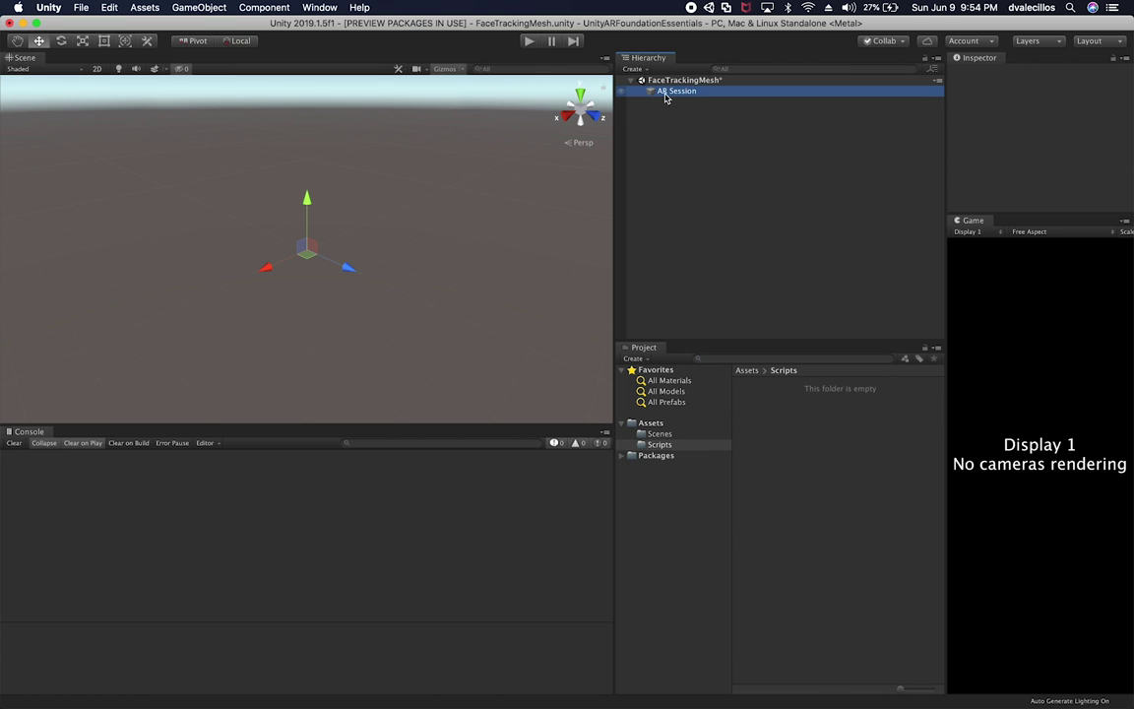
- Try relocating the Inspector panel, then bring up the window layouts list
drag(952, 61, 981, 58)
click(1028, 41)
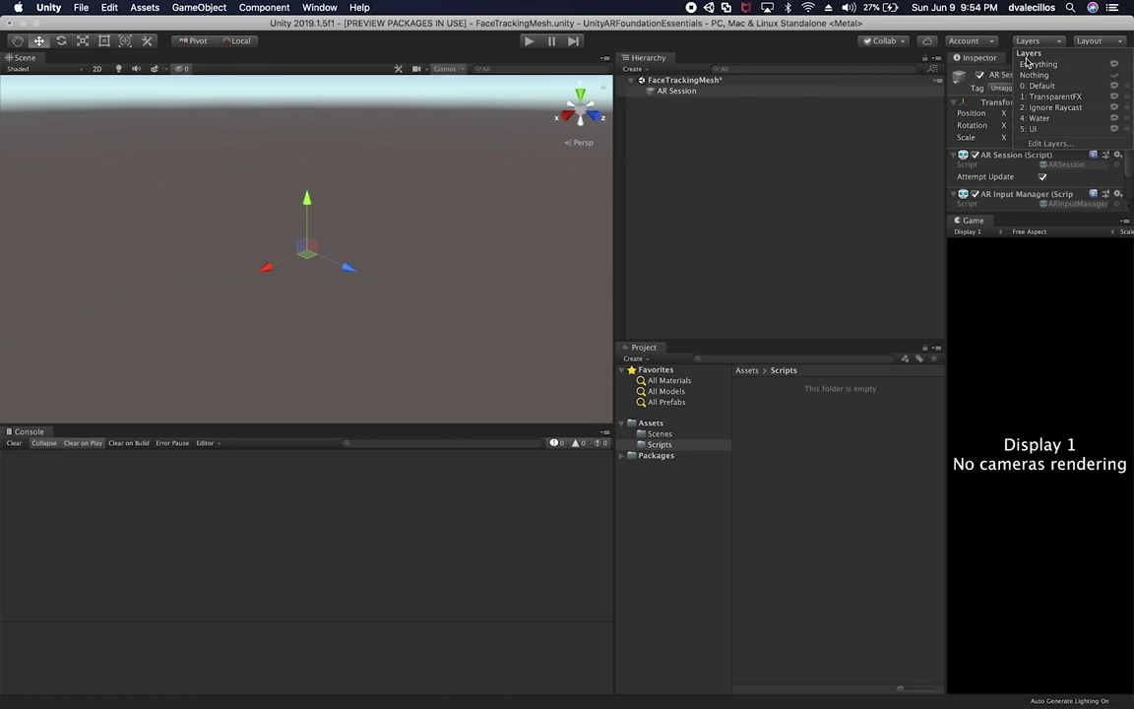
click(1073, 40)
click(1089, 40)
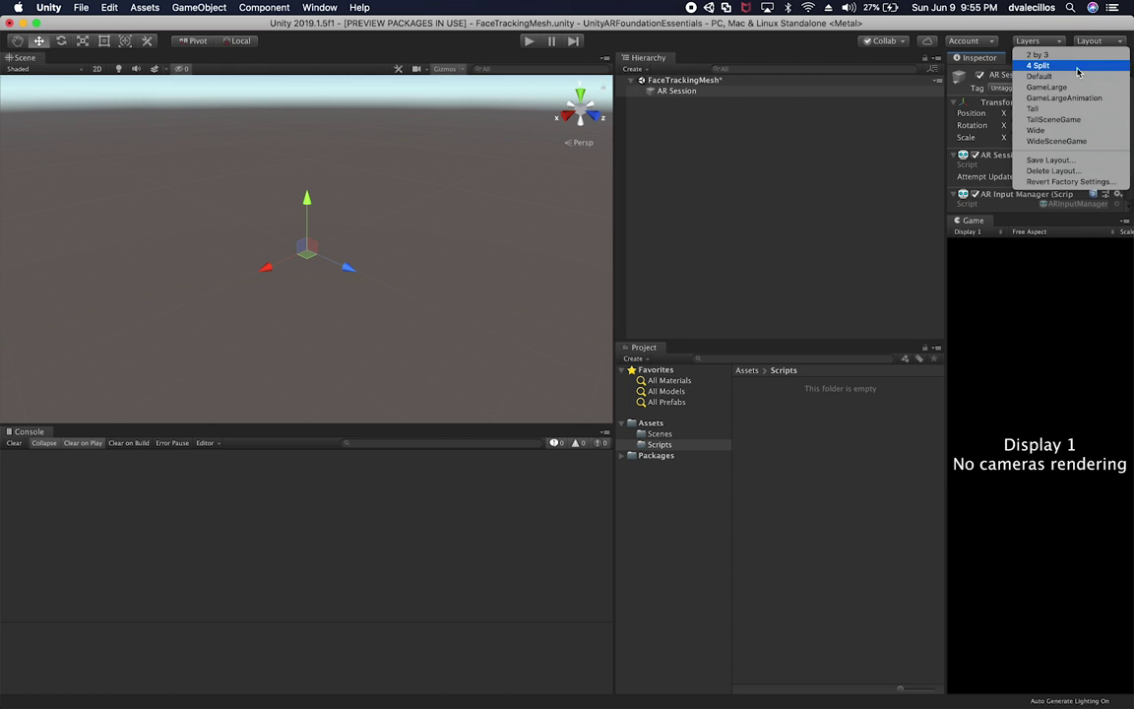
- Switch the editor to the Default layout and expand the FaceTrackingMesh scene
click(1077, 76)
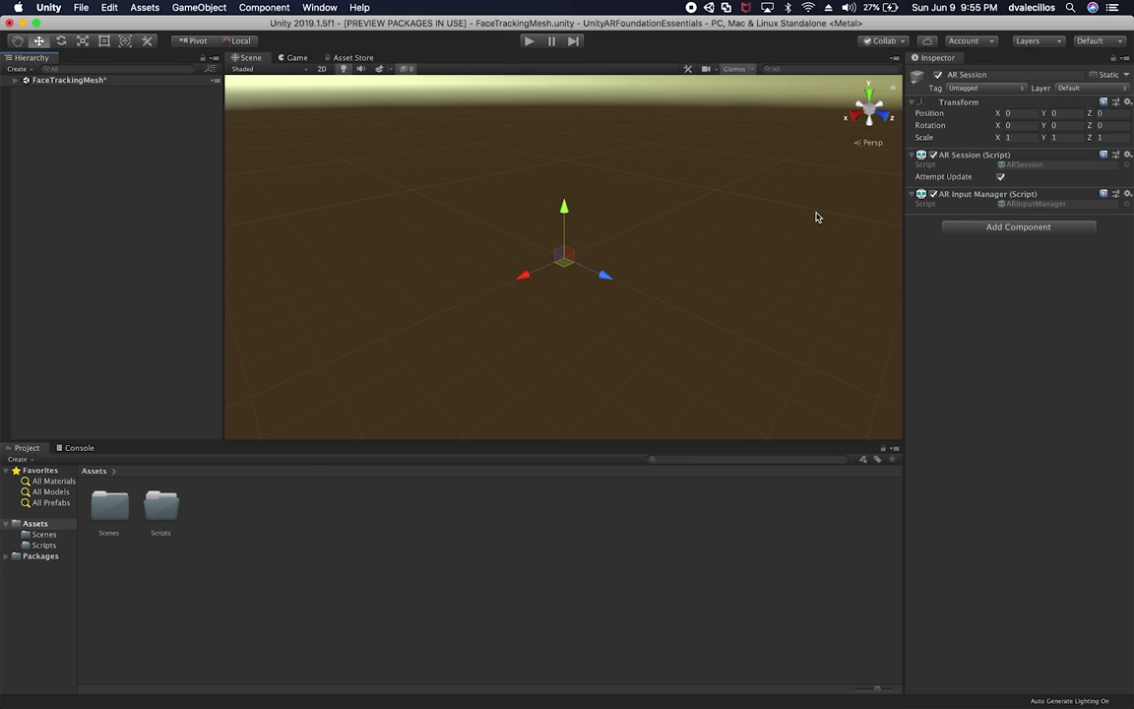
click(14, 79)
click(53, 92)
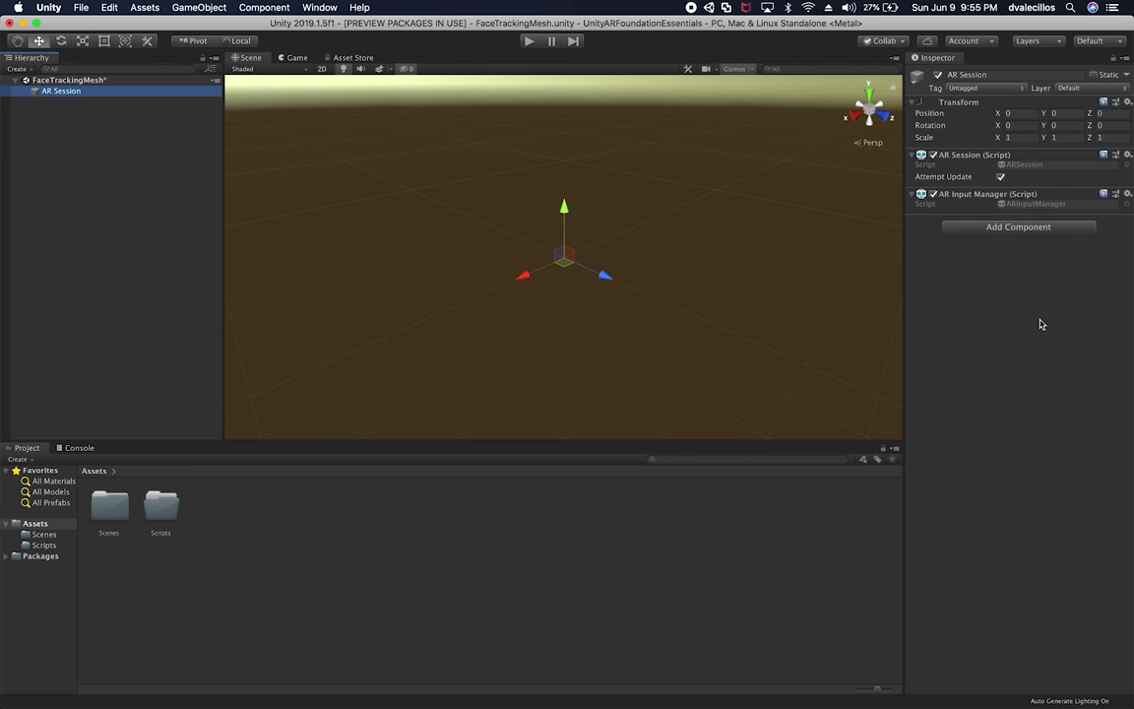
click(83, 137)
- Add an XR > AR Session Origin and expand it to show its AR Camera
right_click(84, 138)
mouse_move(128, 366)
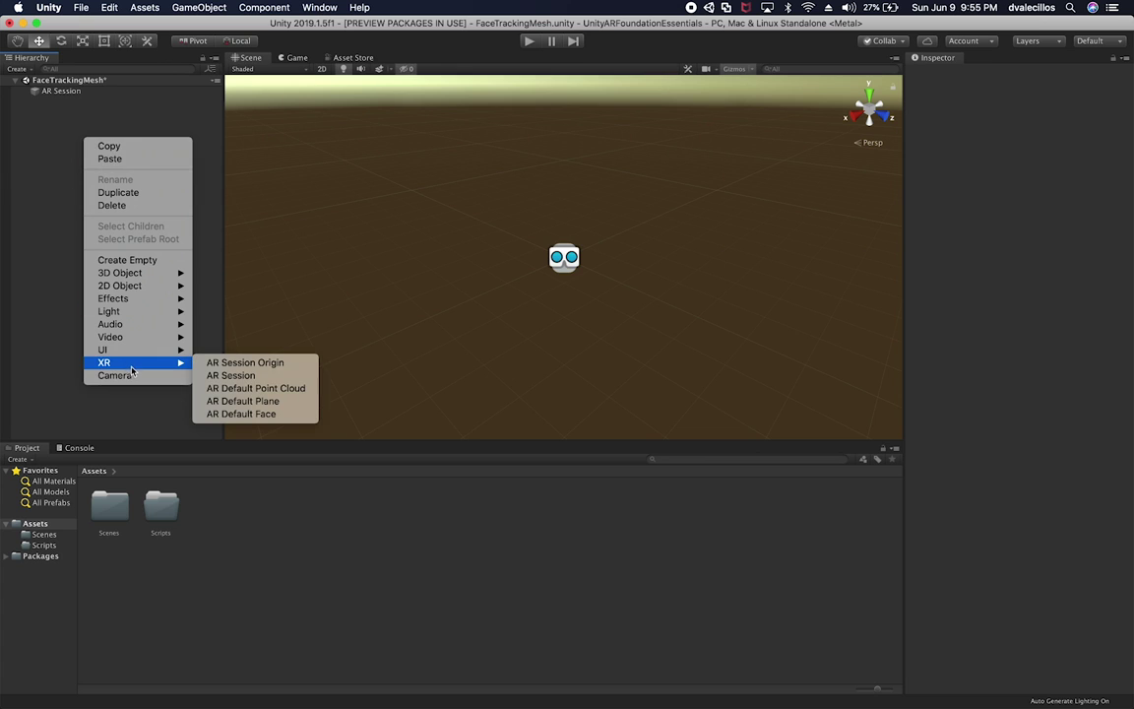
click(236, 365)
click(74, 102)
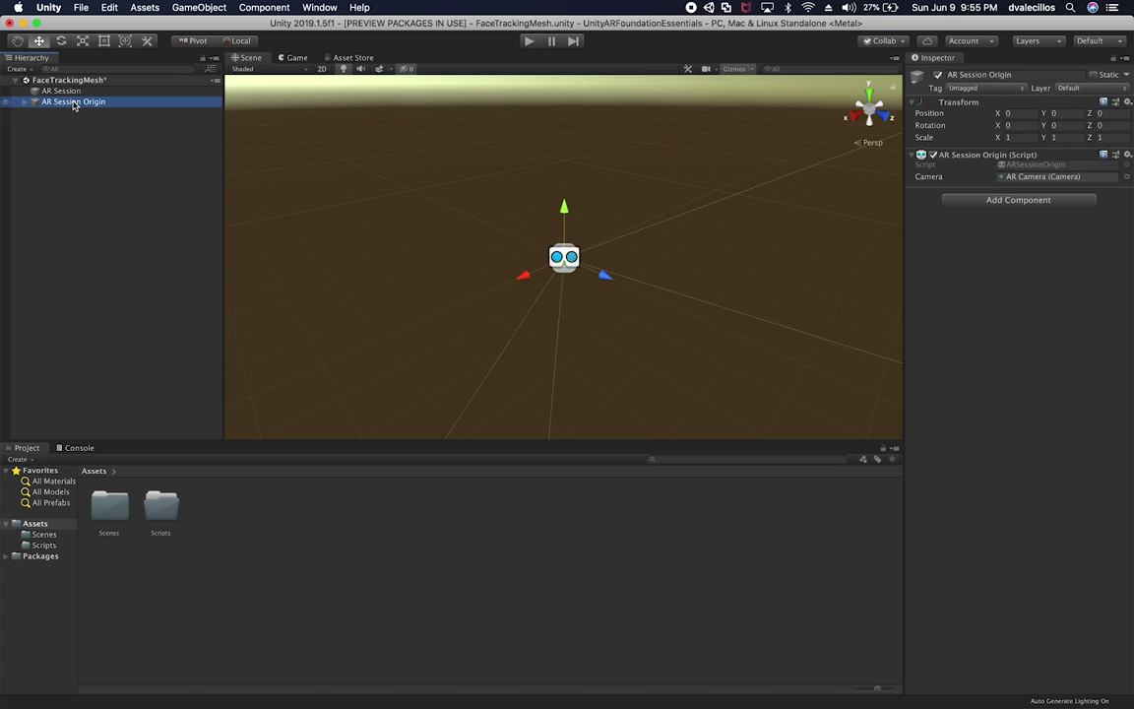
click(26, 103)
- Compare the components of AR Camera, AR Session Origin and AR Session
click(79, 112)
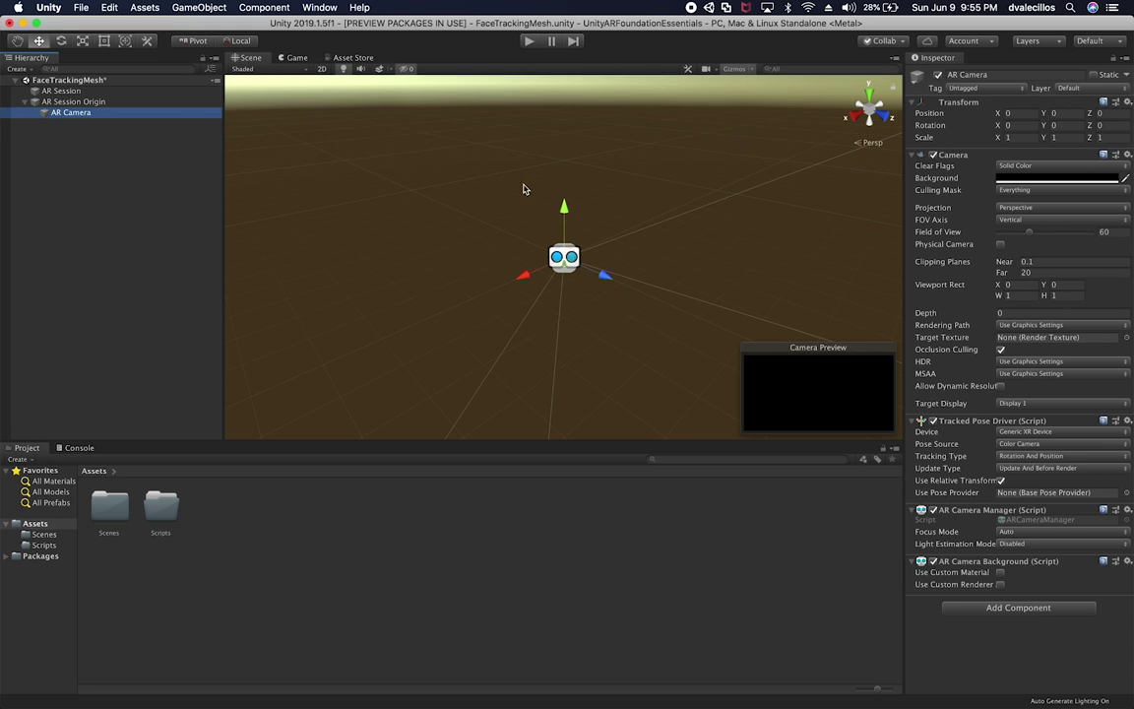
click(67, 102)
click(61, 91)
click(67, 101)
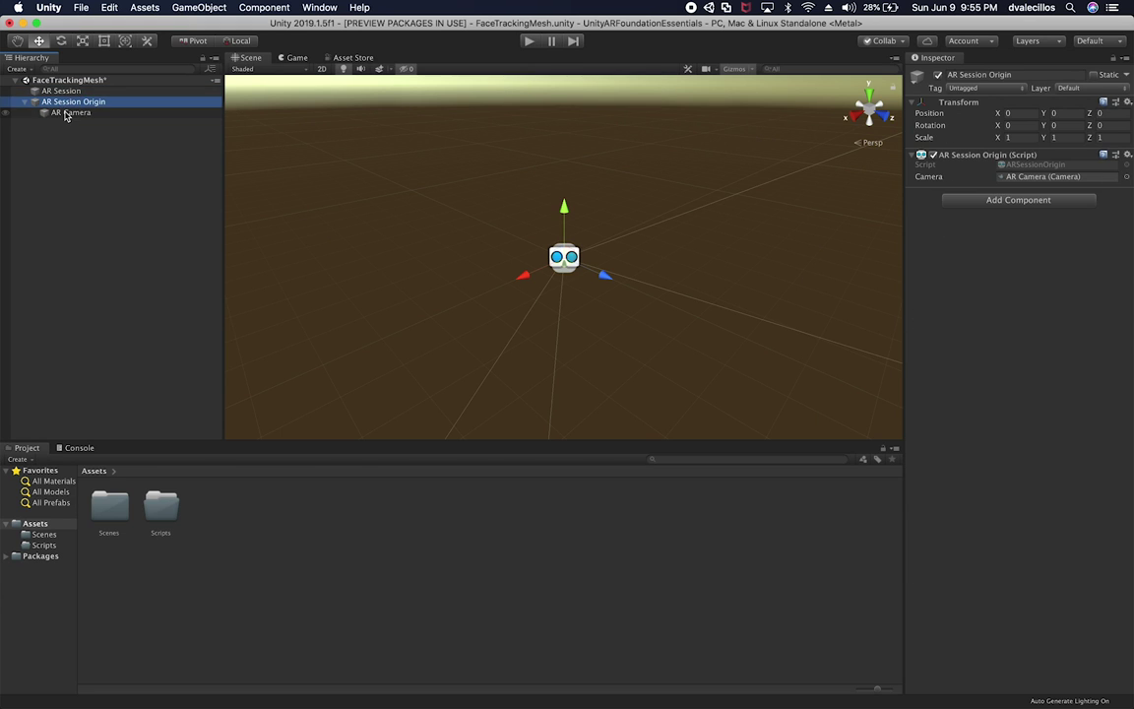
click(67, 112)
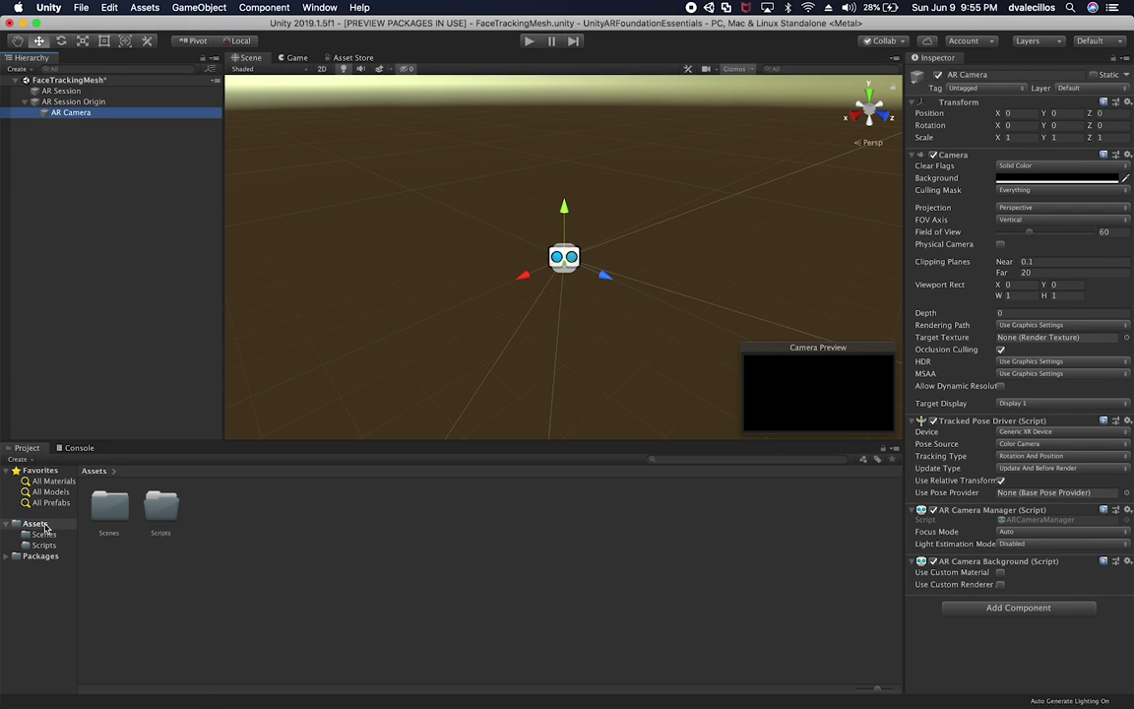
- Create a Prefabs folder in Assets and open it
right_click(44, 474)
mouse_move(97, 387)
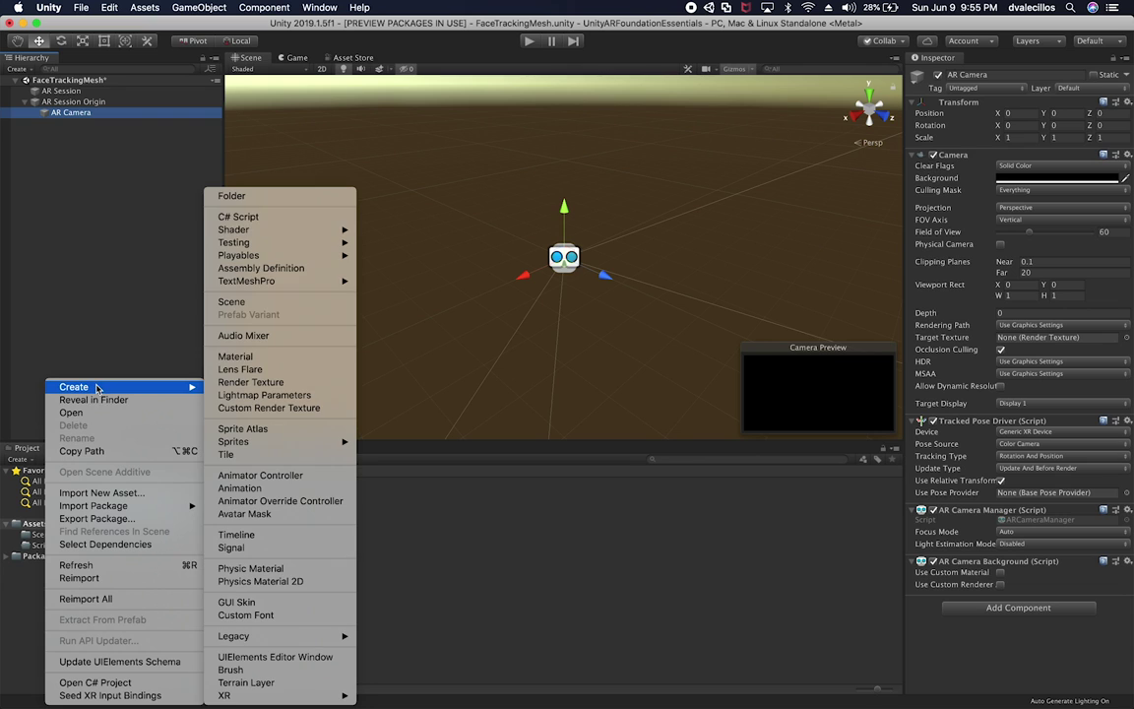
click(280, 194)
text(Prefabs)
key(Return)
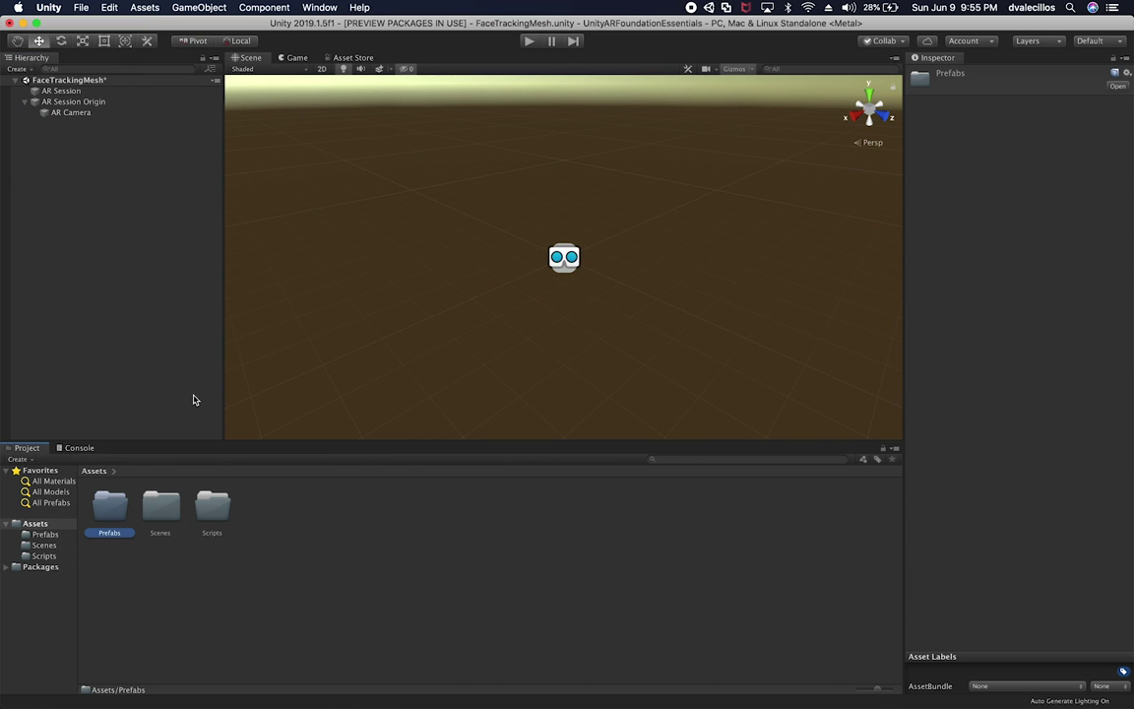
double_click(117, 509)
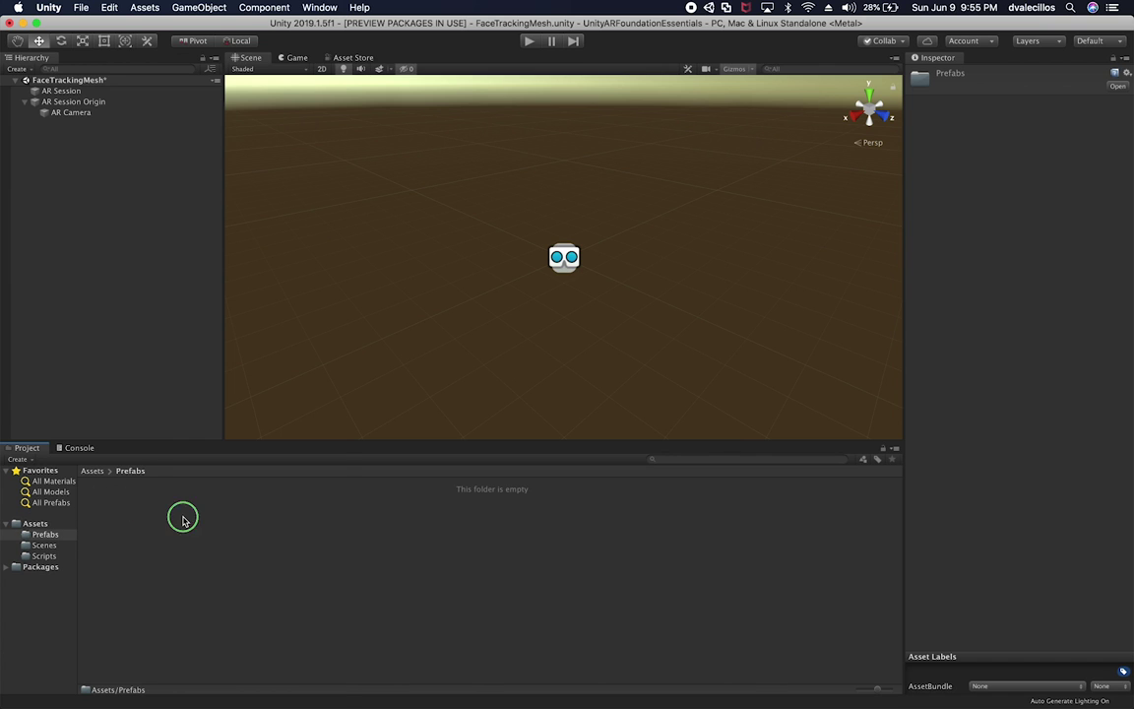
- Create an empty object named FaceMesh and place it directly under AR Session
right_click(182, 517)
mouse_move(230, 393)
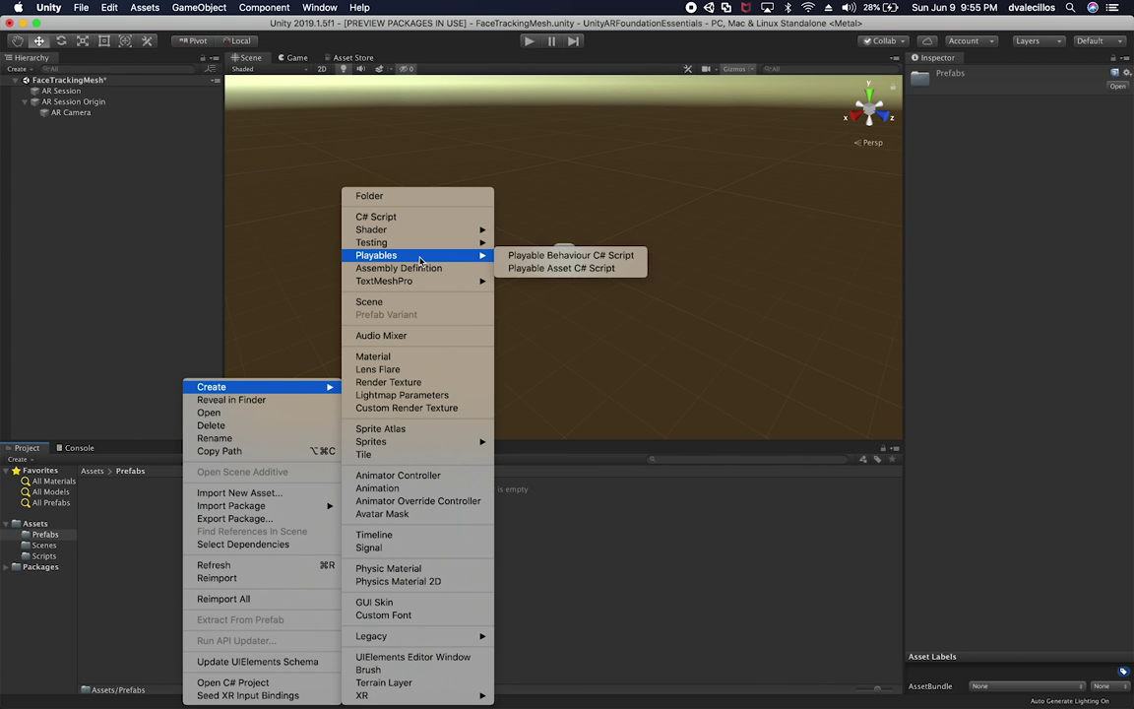
click(80, 208)
right_click(79, 207)
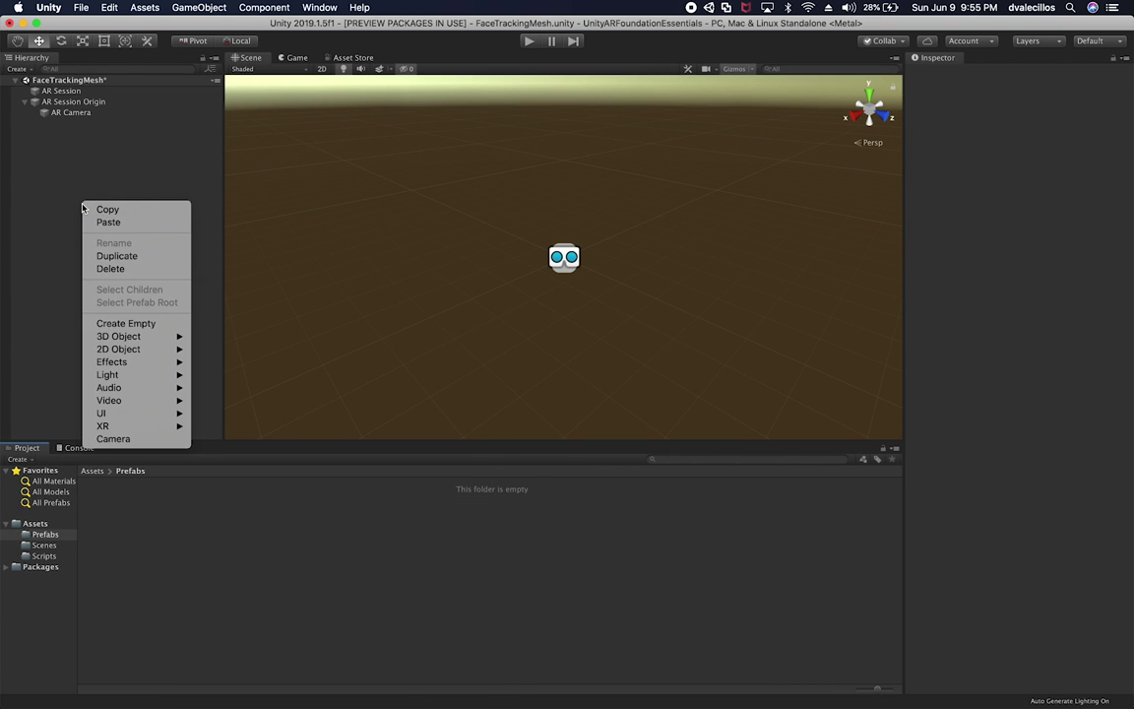
click(127, 318)
right_click(127, 318)
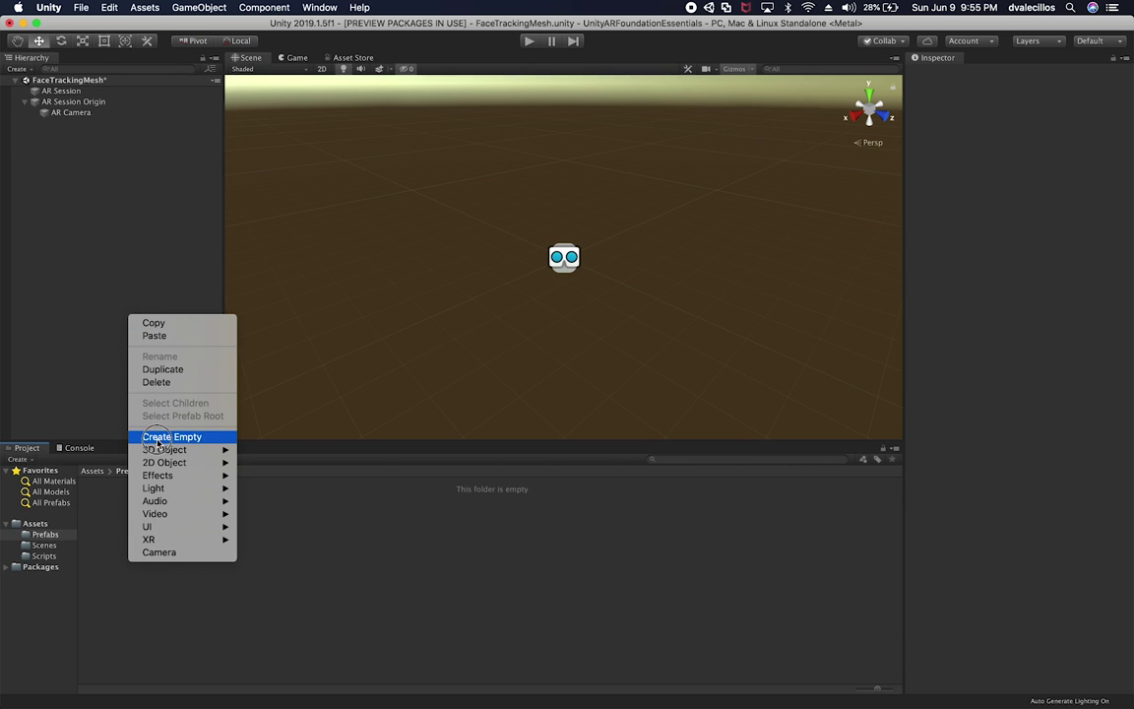
click(149, 436)
click(67, 124)
text(FaceMesh)
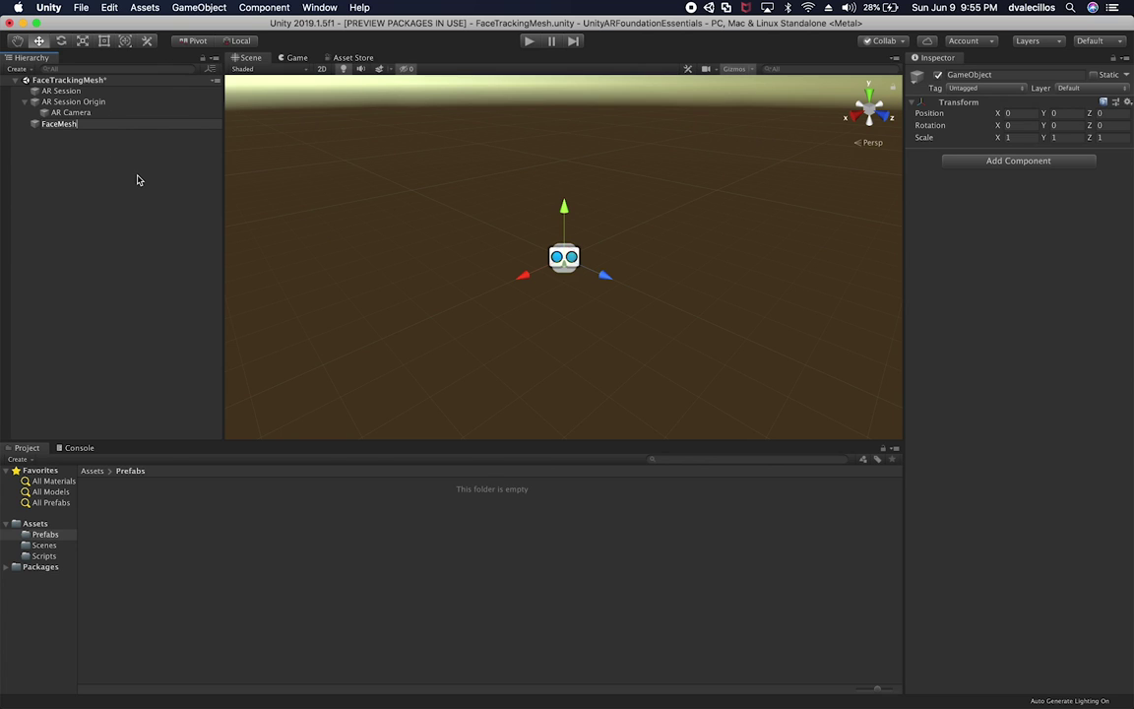
key(Return)
drag(66, 122, 71, 98)
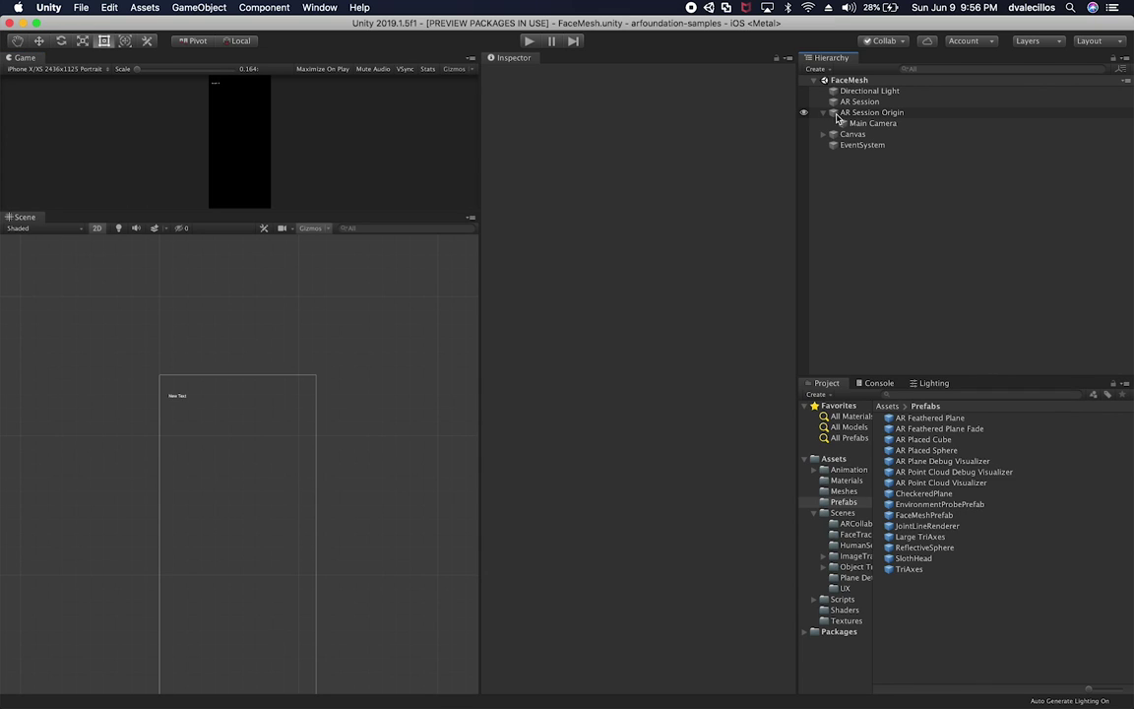
- Add AR Face and AR Face Mesh Visualizer components to FaceMesh, matching FaceMeshPrefab
click(920, 515)
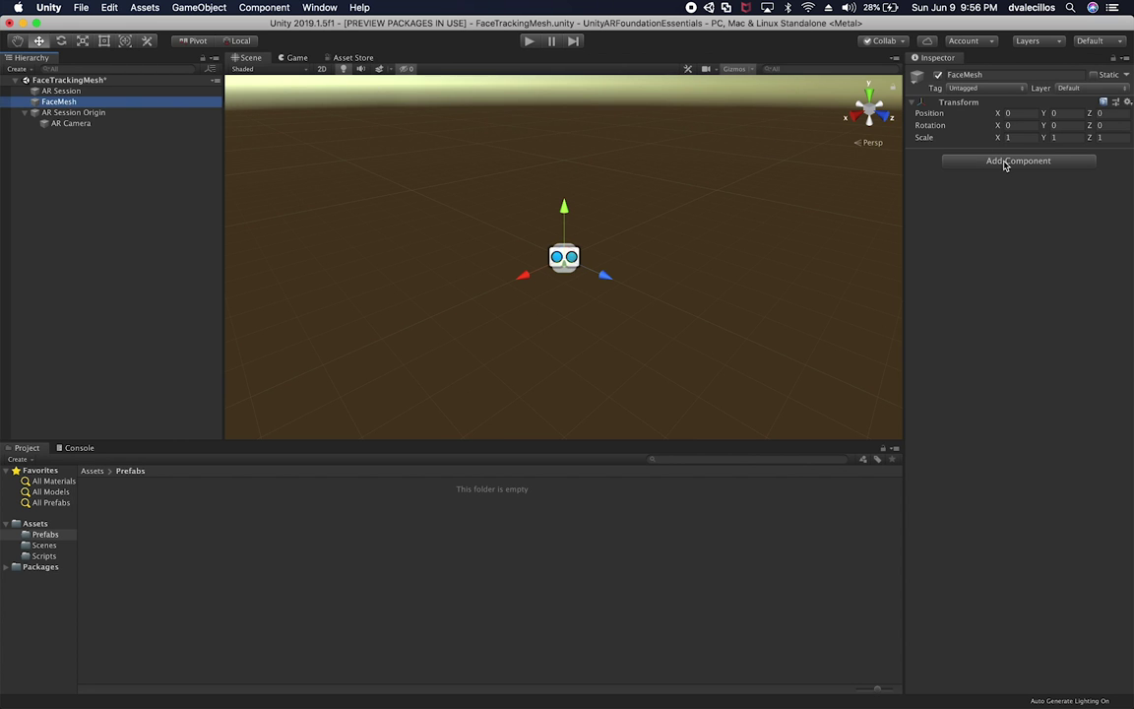
click(1006, 162)
text(ar fa)
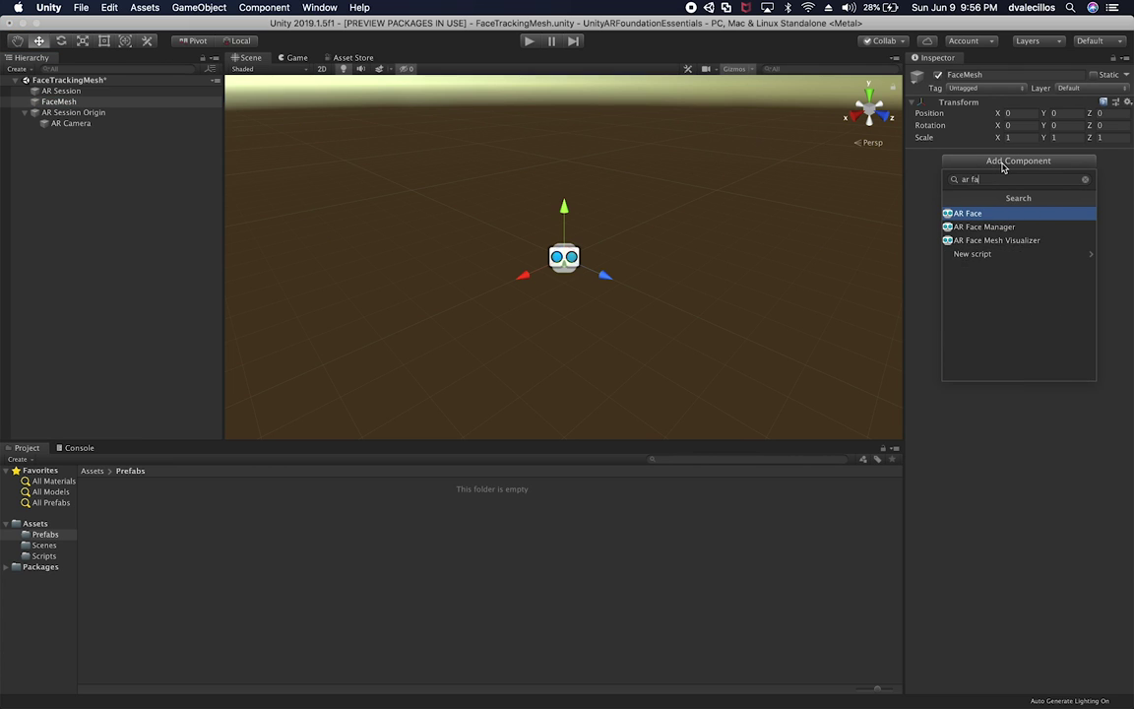
key(Return)
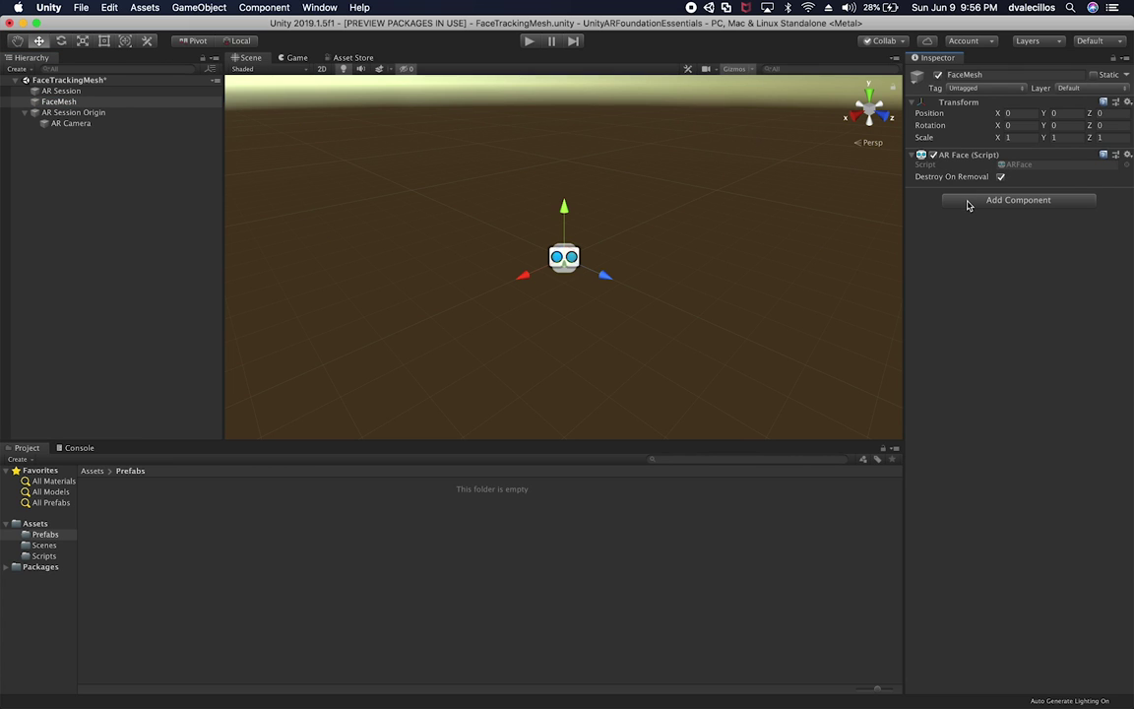
click(968, 202)
key(BackSpace)
key(BackSpace)
key(BackSpace)
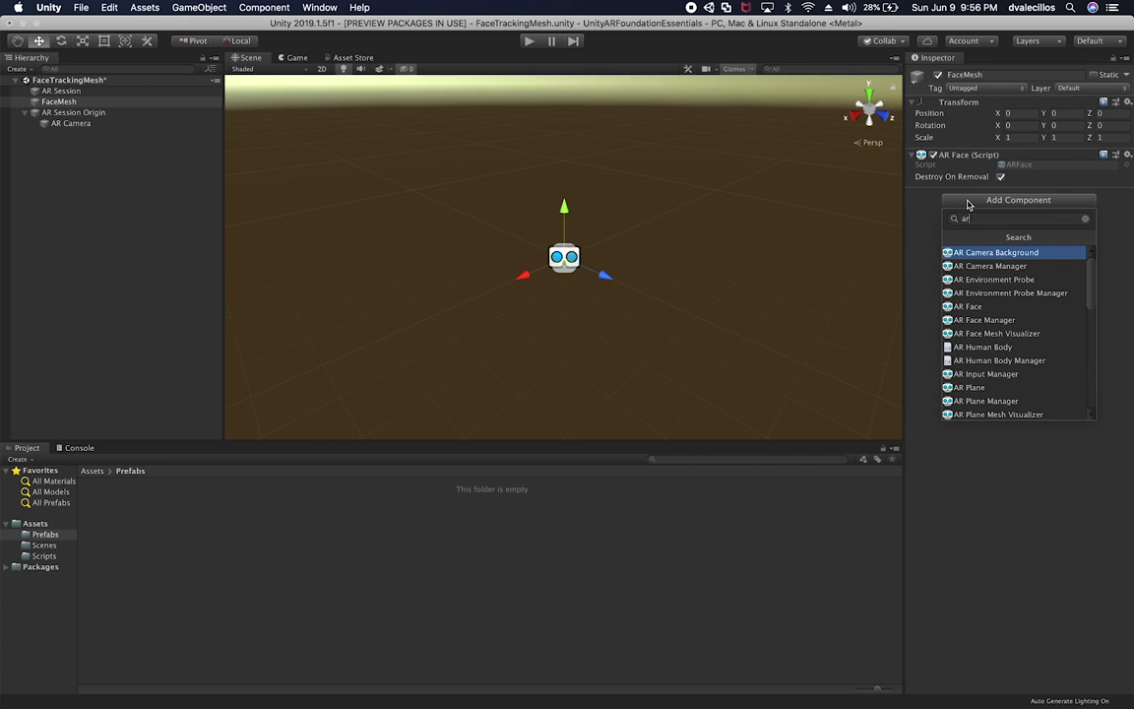
text(fac)
key(Down)
key(Down)
key(Return)
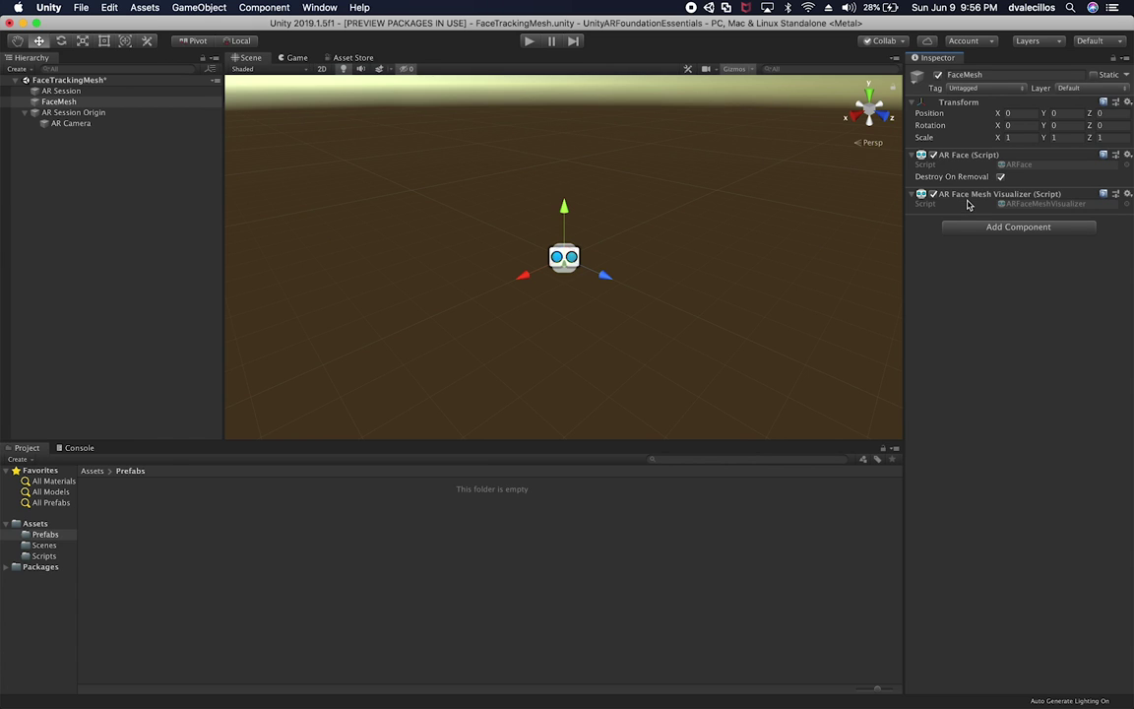
- Add Mesh Filter and Mesh Renderer components to FaceMesh
click(968, 225)
text(mesh)
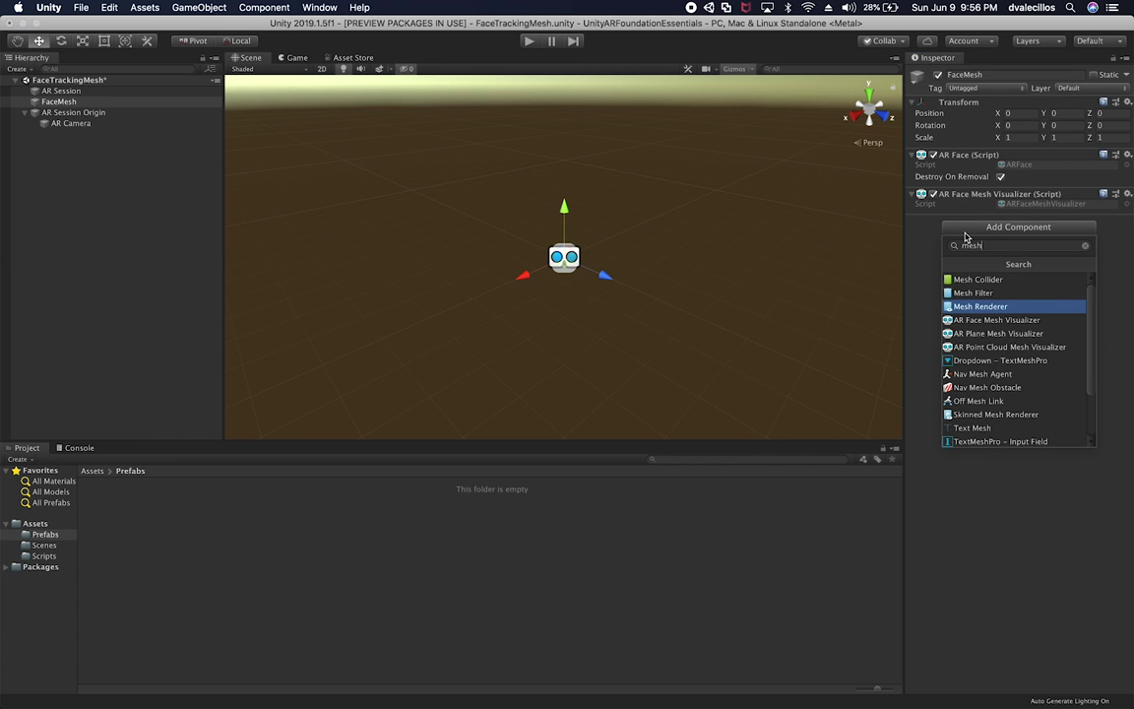
key(Up)
key(Return)
click(964, 253)
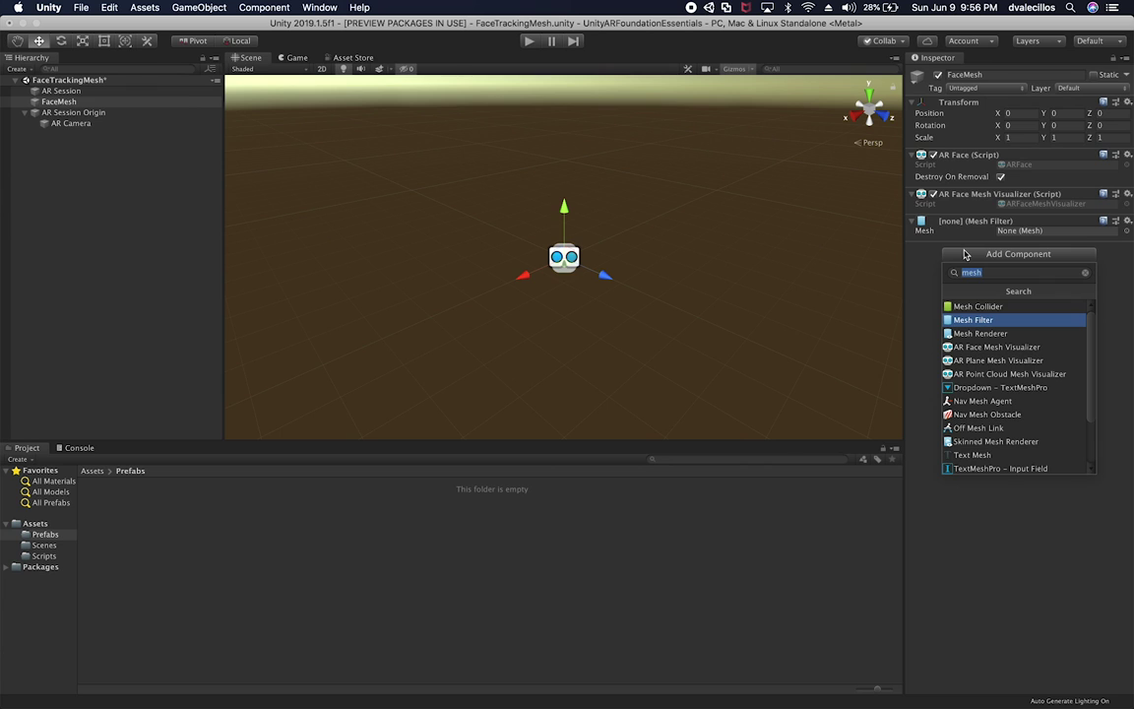
click(974, 333)
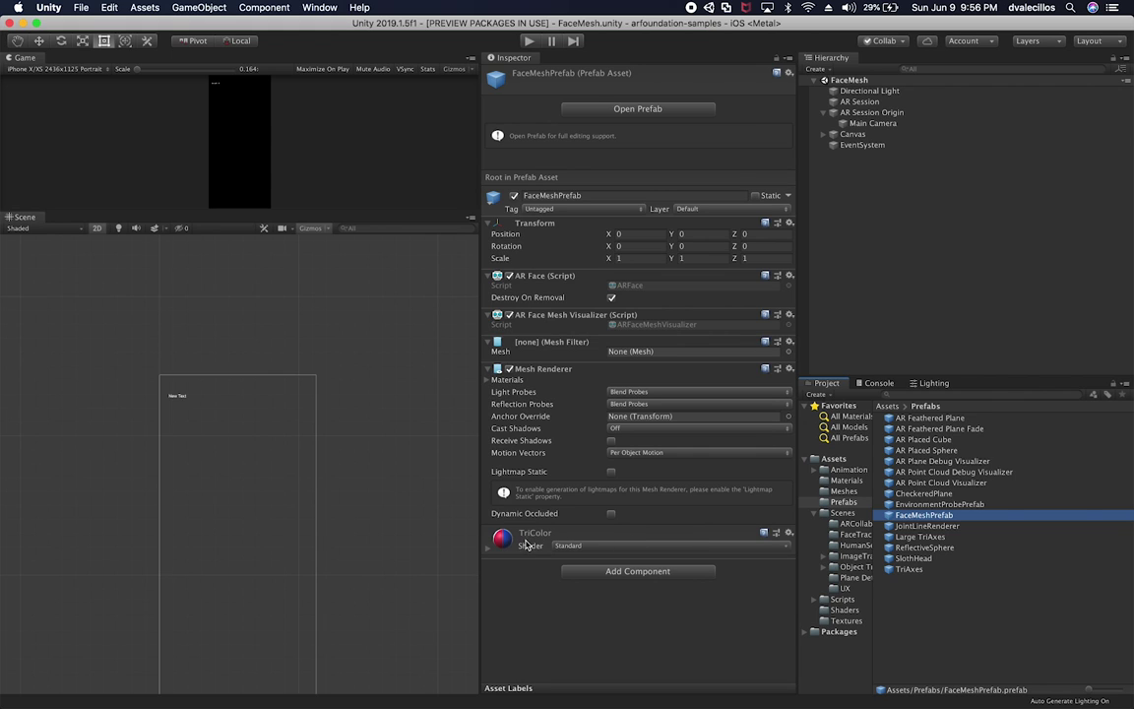
- Reveal the sample project's TriColor material in Finder from the Materials folder
click(844, 480)
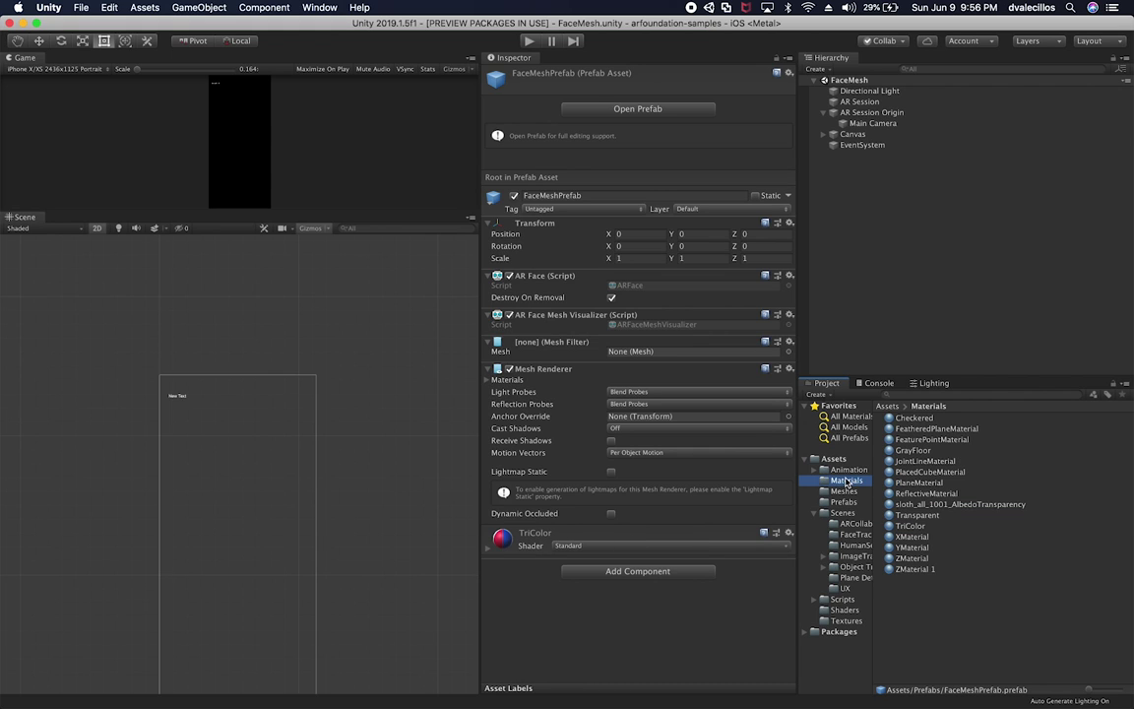
click(911, 526)
right_click(921, 525)
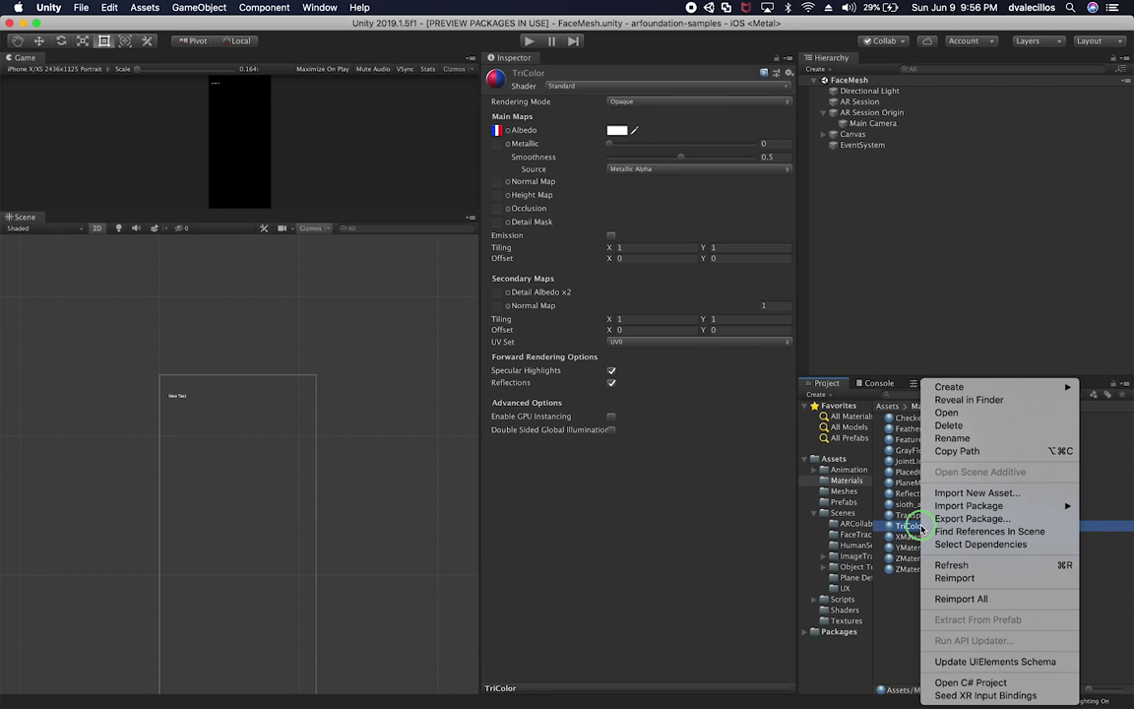
click(964, 399)
- Select TriColor.mat and Transparent.mat in Finder and widen the window to see details
click(714, 351)
click(689, 399)
super+click(748, 376)
drag(748, 376, 933, 511)
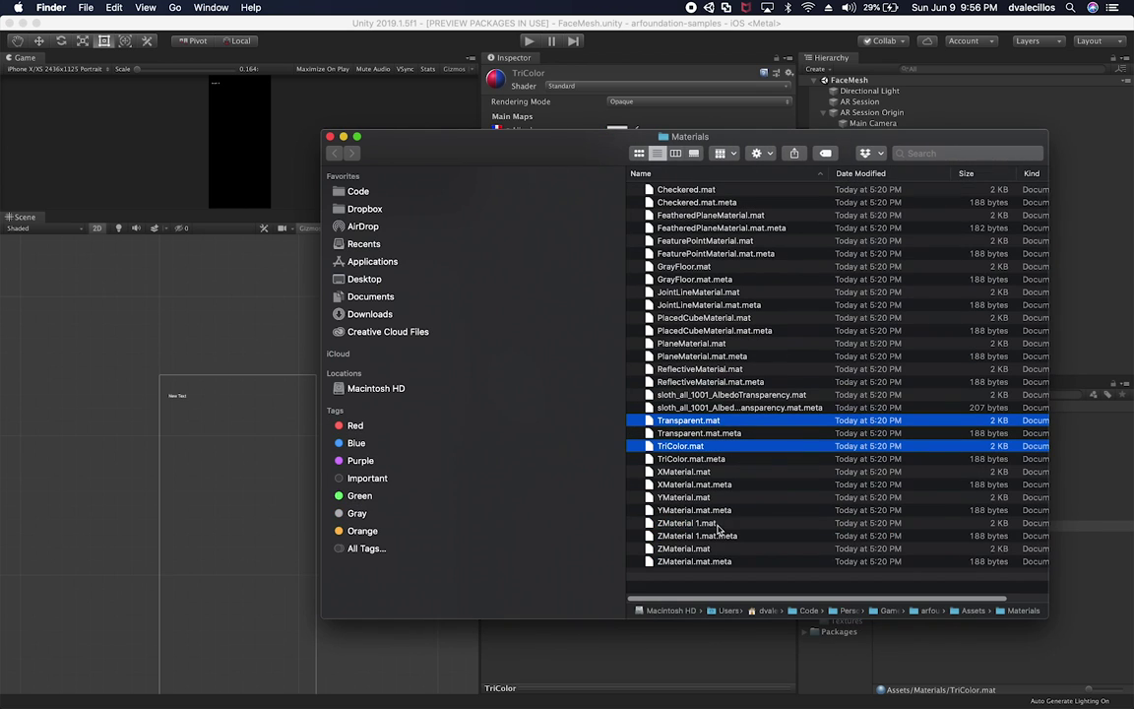
- Create a new Materials folder inside UnityARFoundationEssentials/Assets
double_click(891, 610)
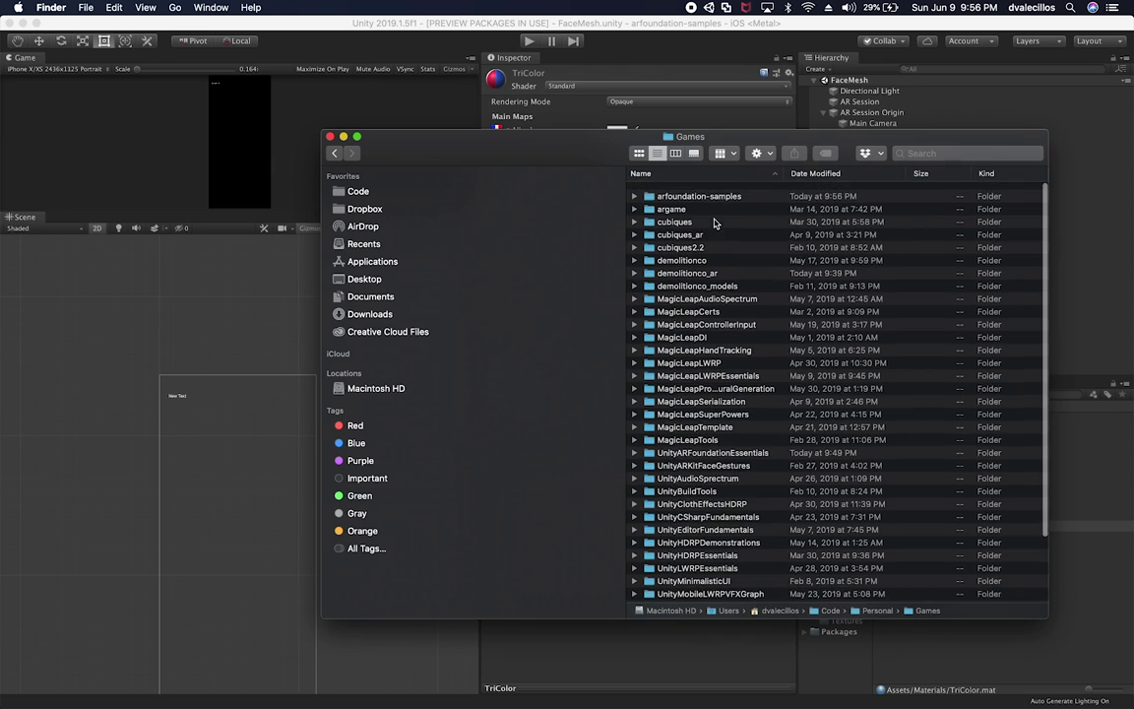
click(817, 175)
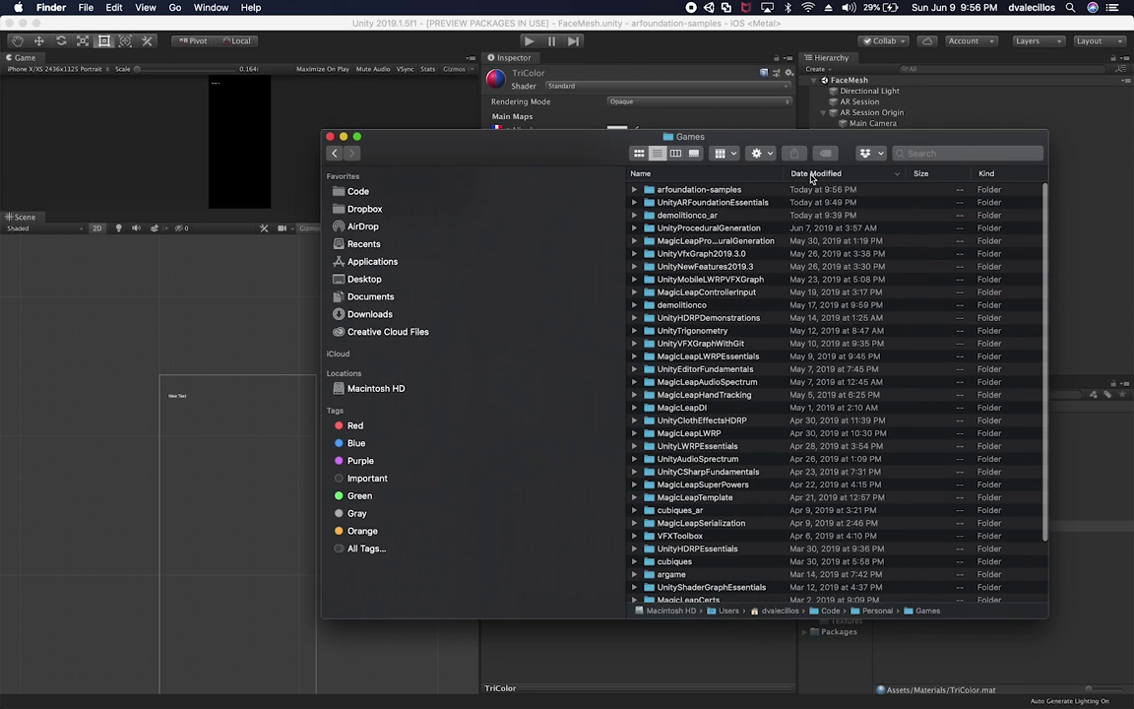
double_click(713, 202)
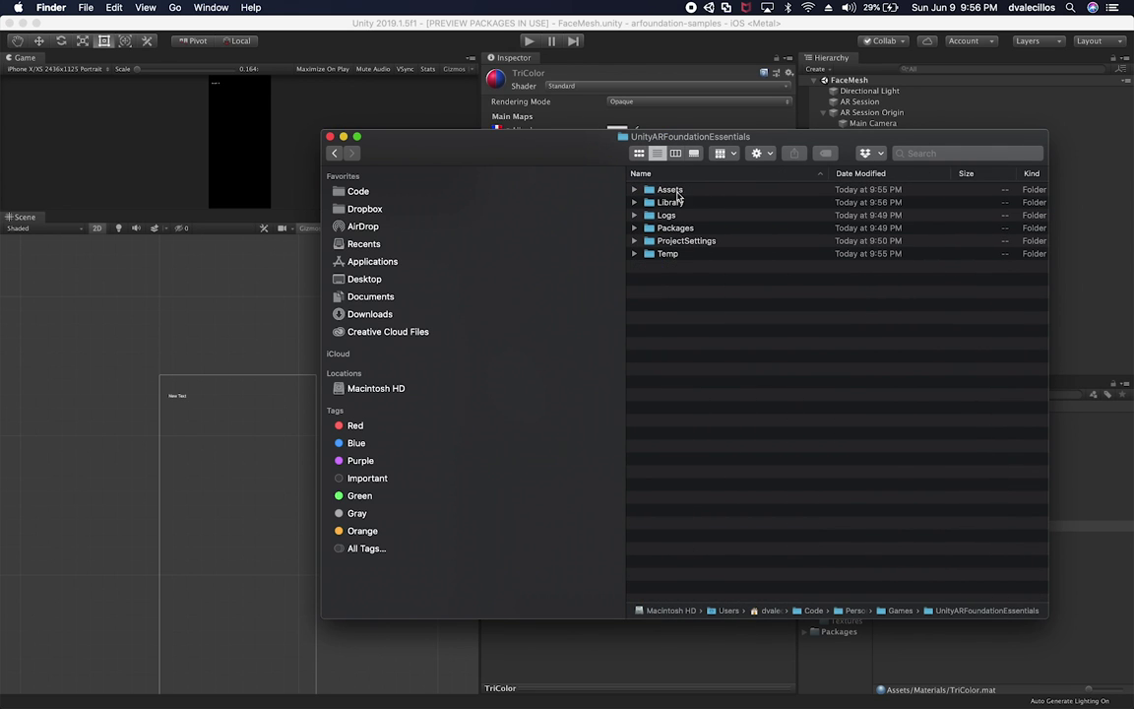
double_click(677, 192)
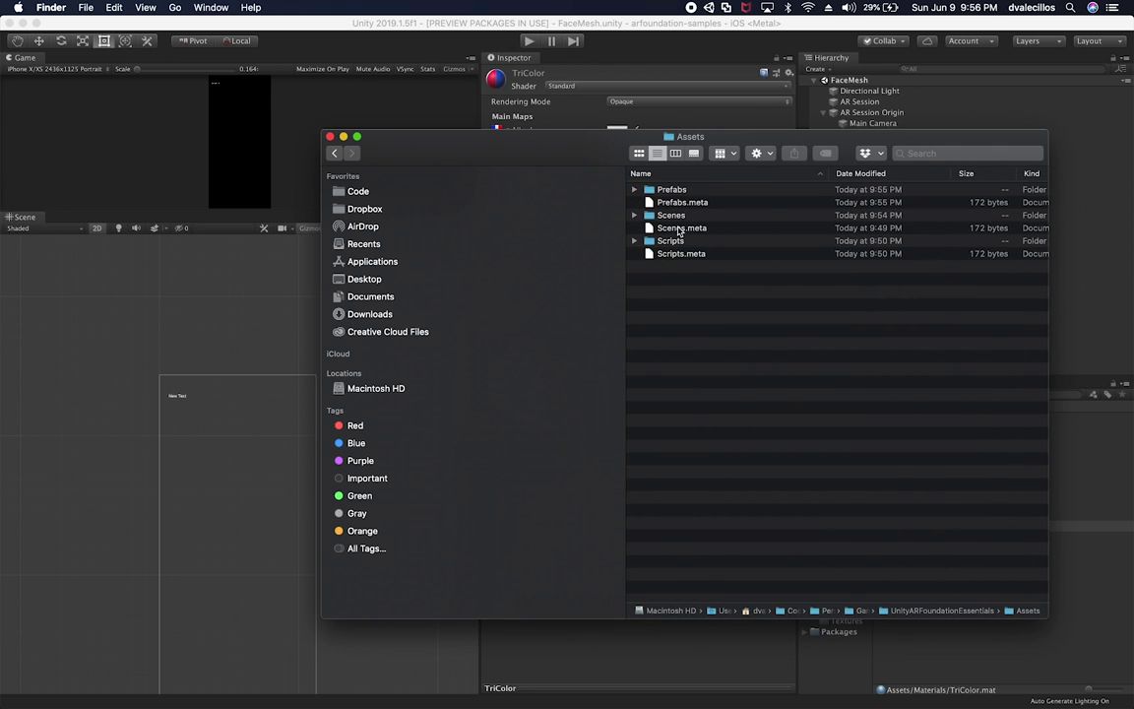
right_click(688, 315)
click(689, 312)
text(Materials)
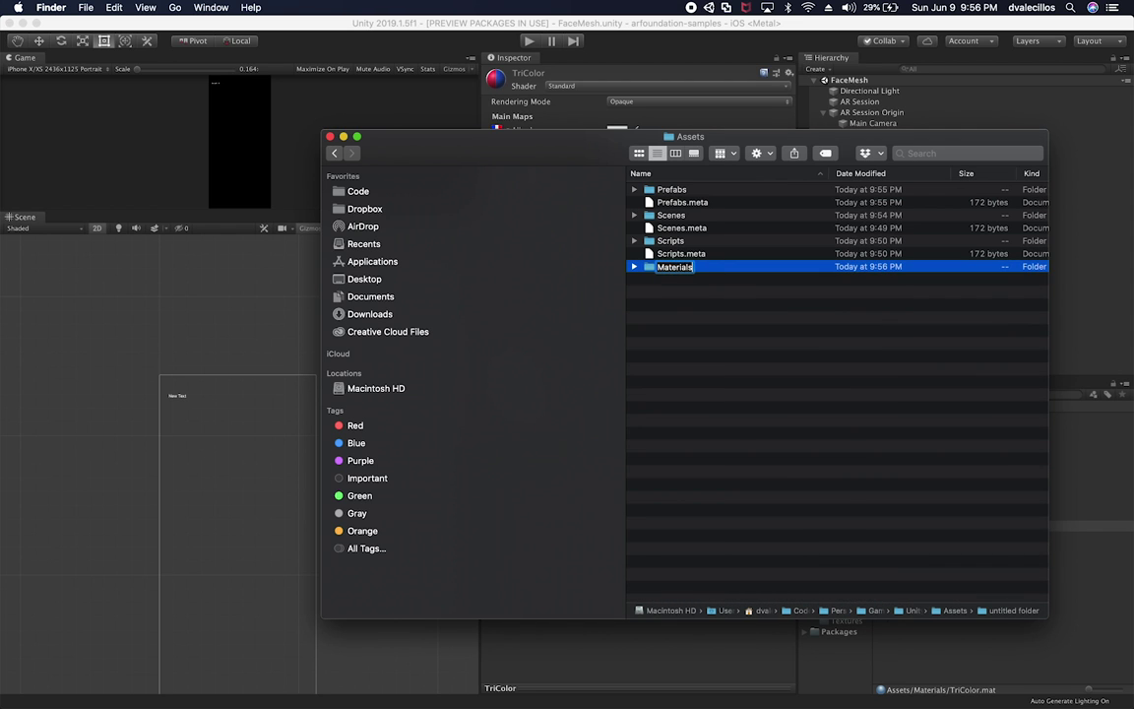
key(Return)
- Delete the copied Transparent.mat so only TriColor.mat remains, then go back to Unity
double_click(648, 192)
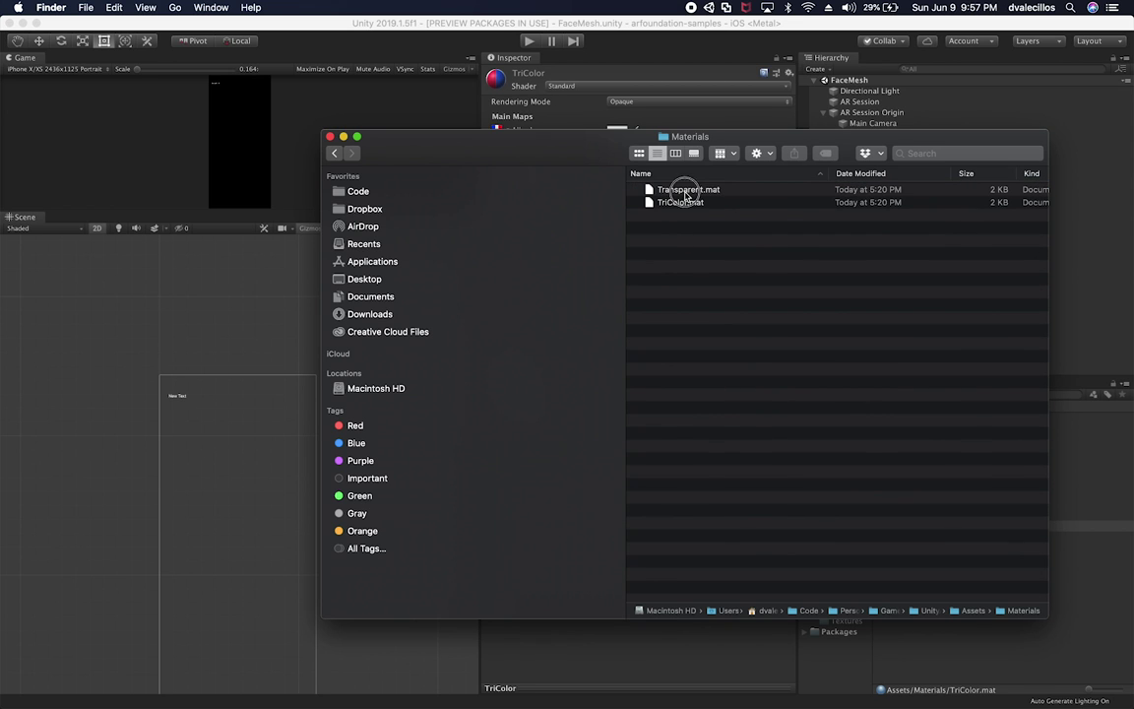
click(683, 190)
key(super+BackSpace)
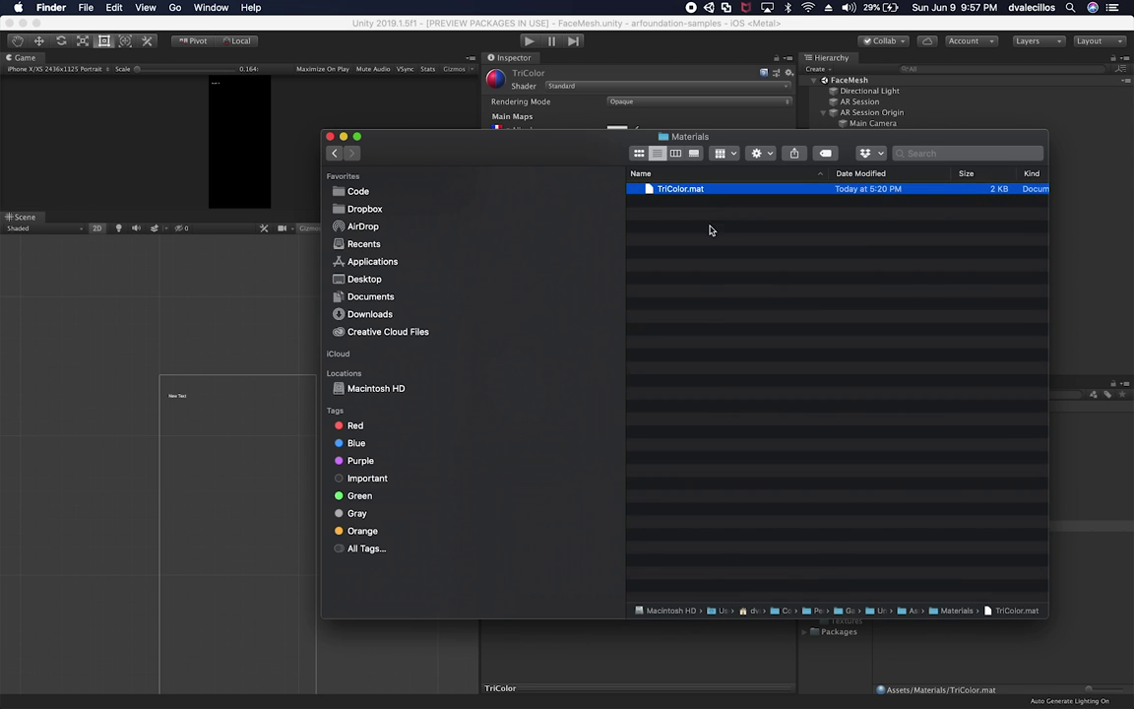
click(589, 80)
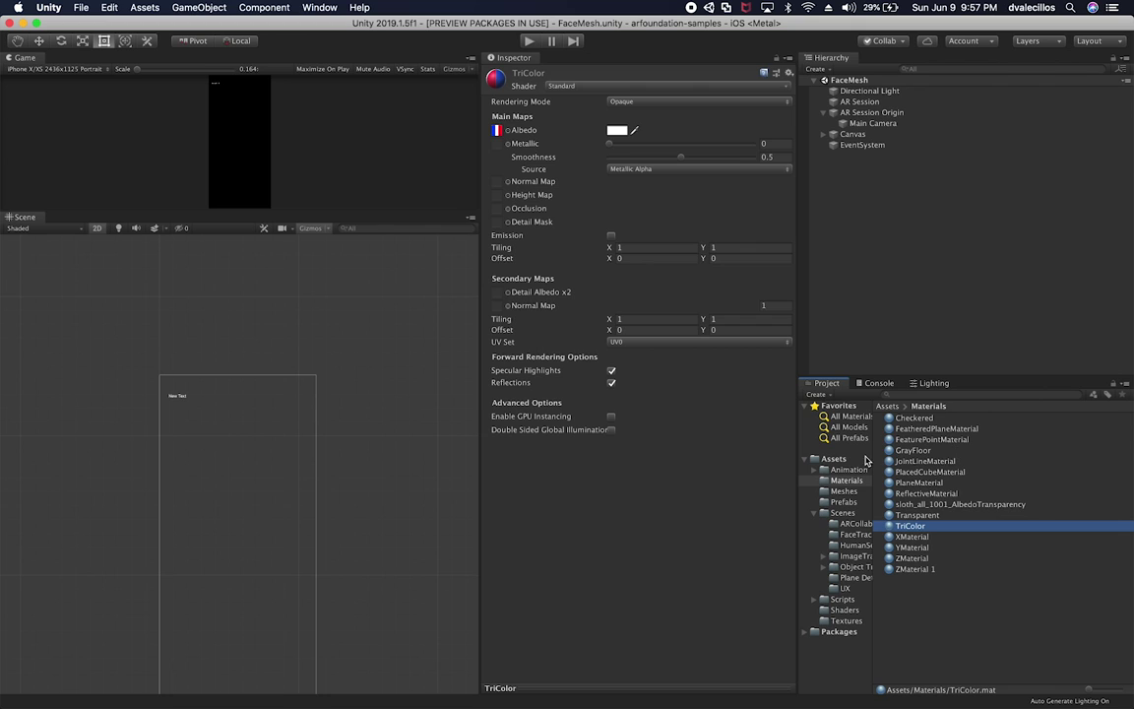
- Check the sample FaceMeshPrefab's components, then return to the FaceTrackingMesh project
click(860, 163)
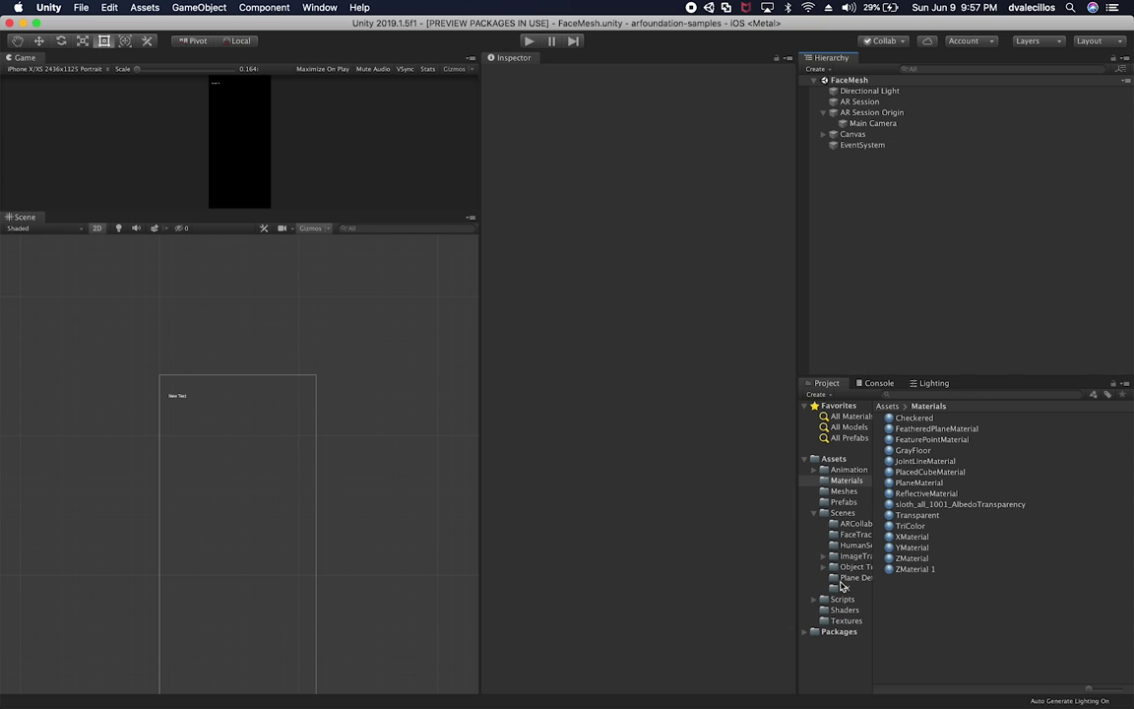
click(843, 501)
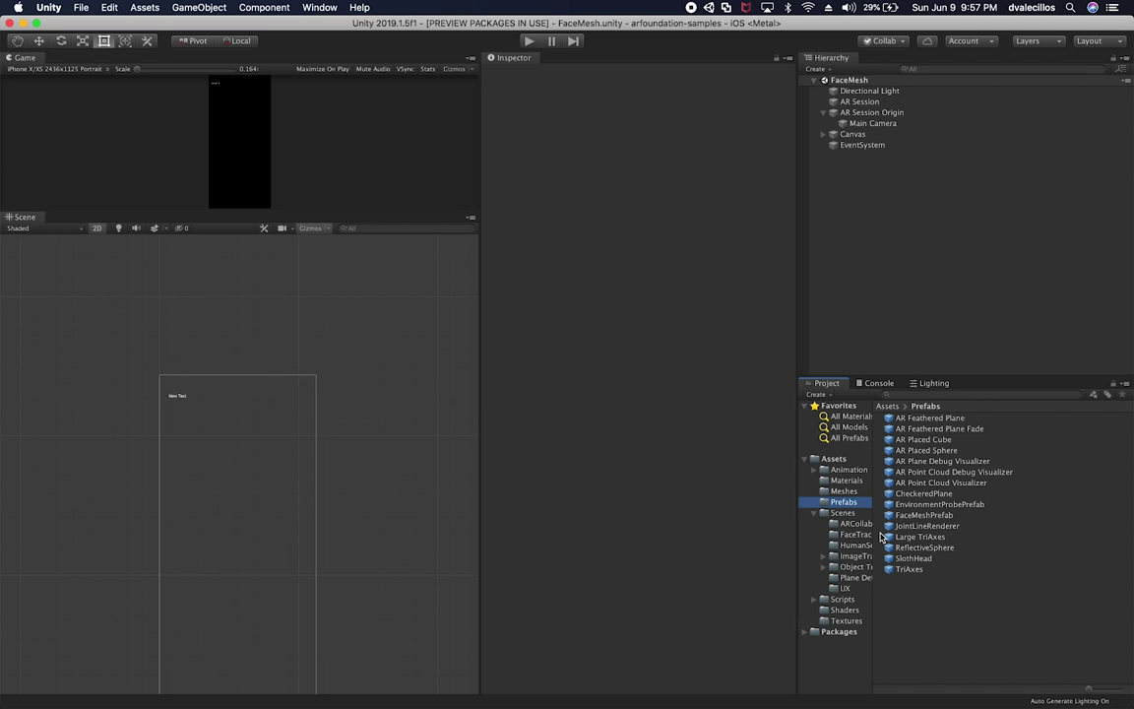
click(925, 514)
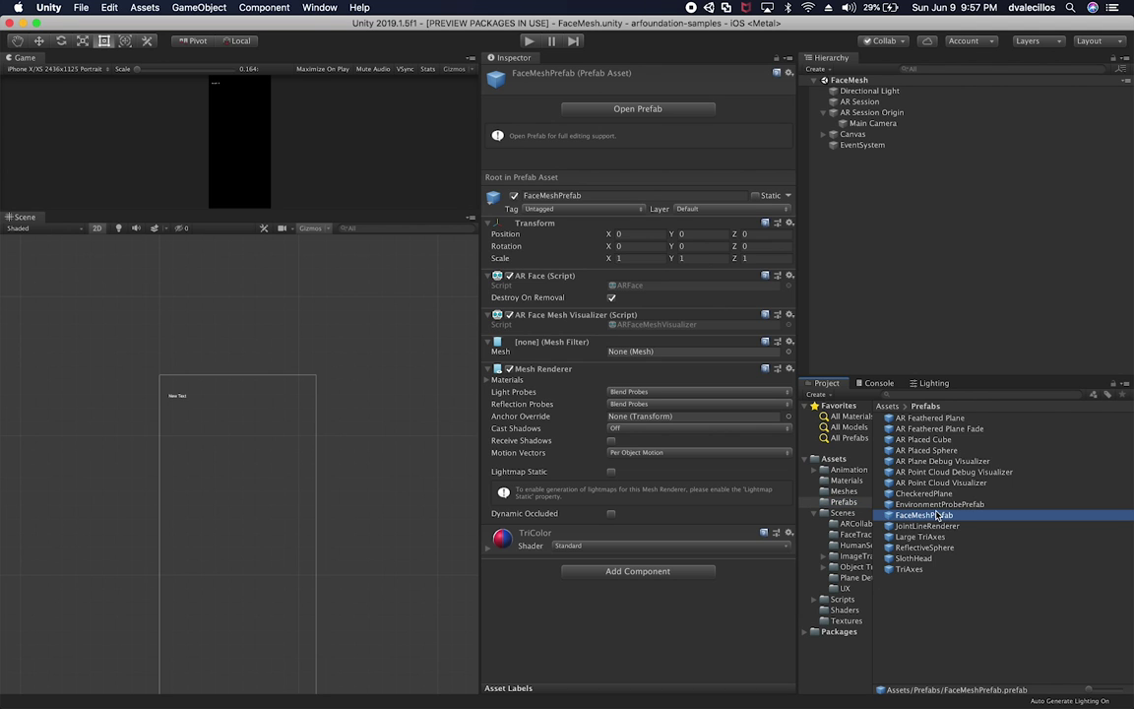
key(super+Tab)
key(super+Tab)
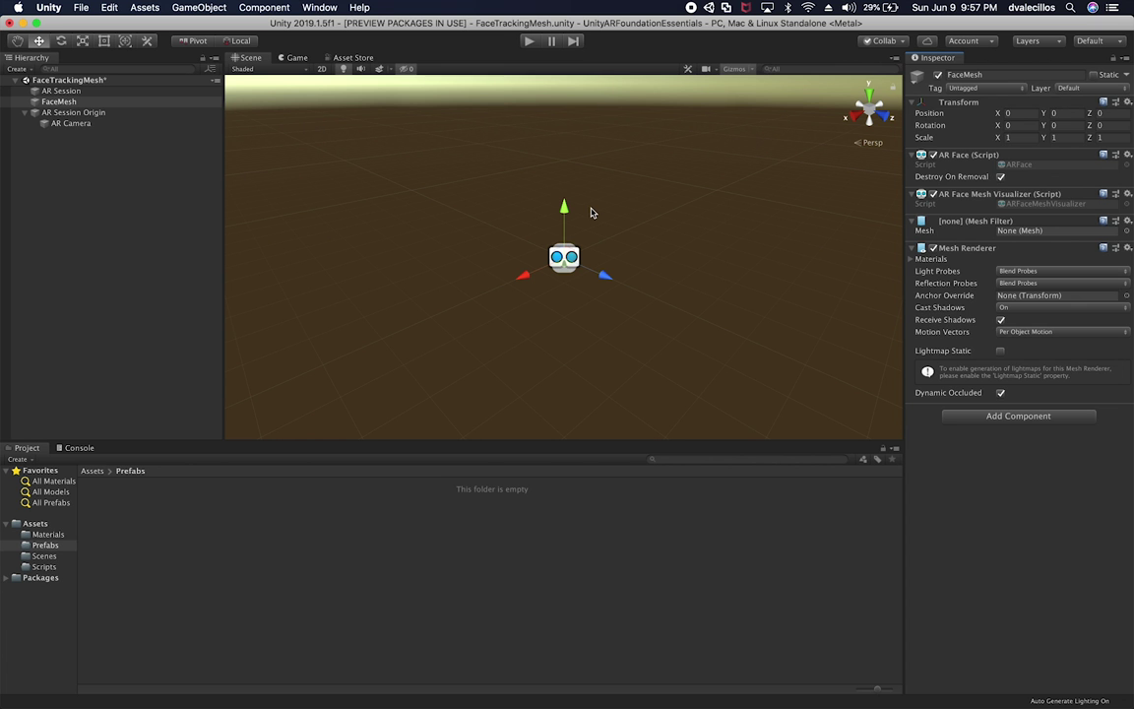
click(153, 91)
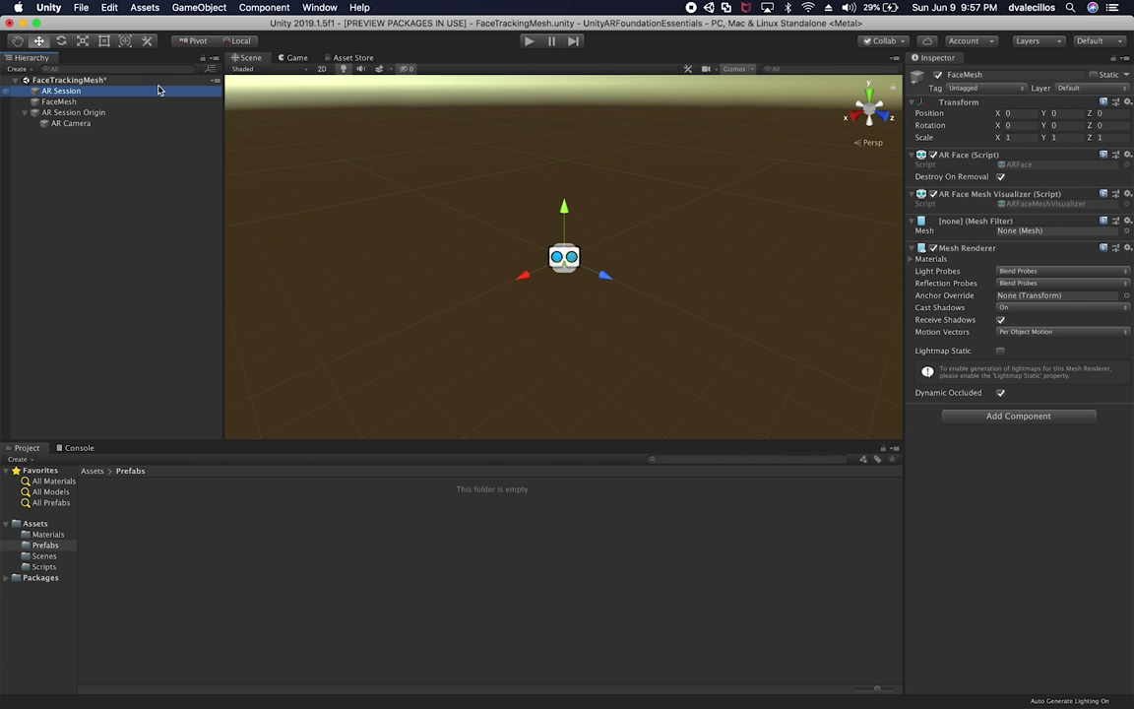
- Search FaceMesh's Add Component list for 'mat' and 'tri', then close it without adding anything
click(67, 103)
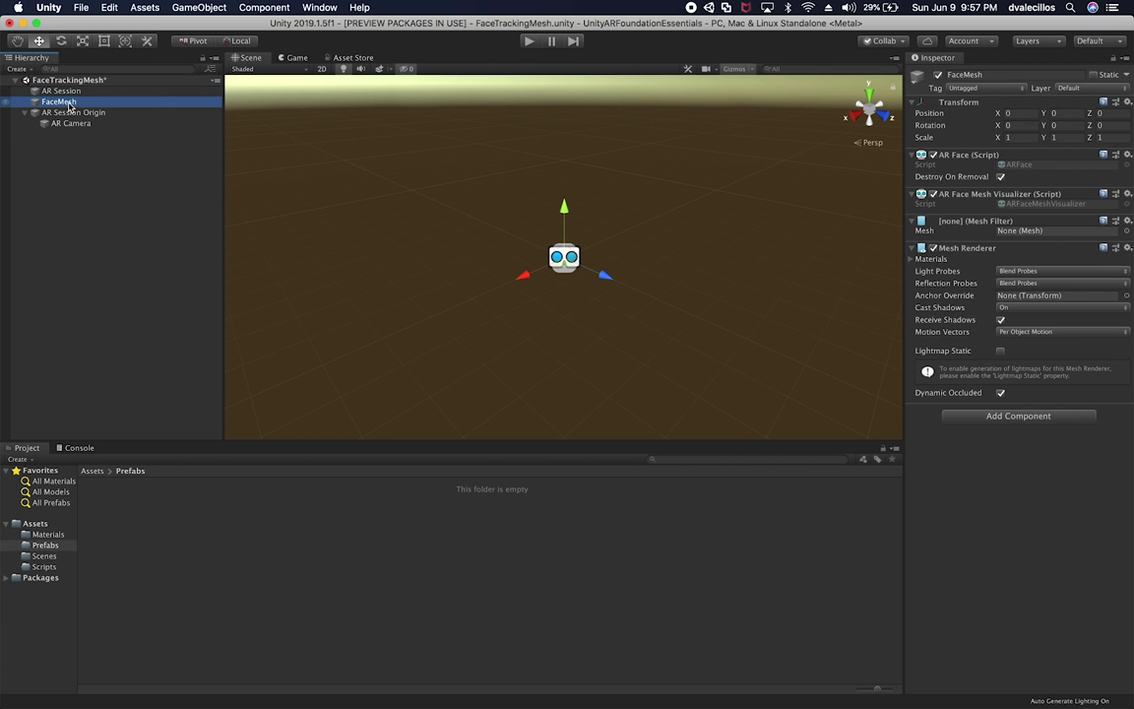
click(984, 415)
text(mat)
key(BackSpace)
key(BackSpace)
key(BackSpace)
text(tri)
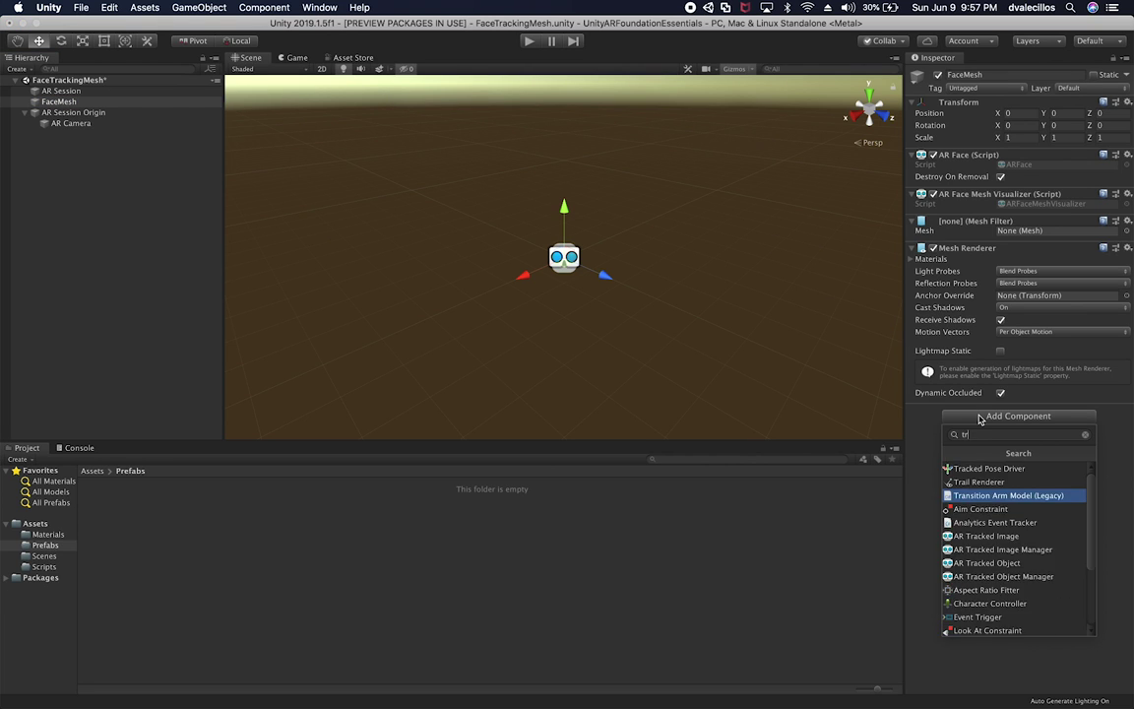
key(BackSpace)
key(BackSpace)
key(BackSpace)
click(429, 577)
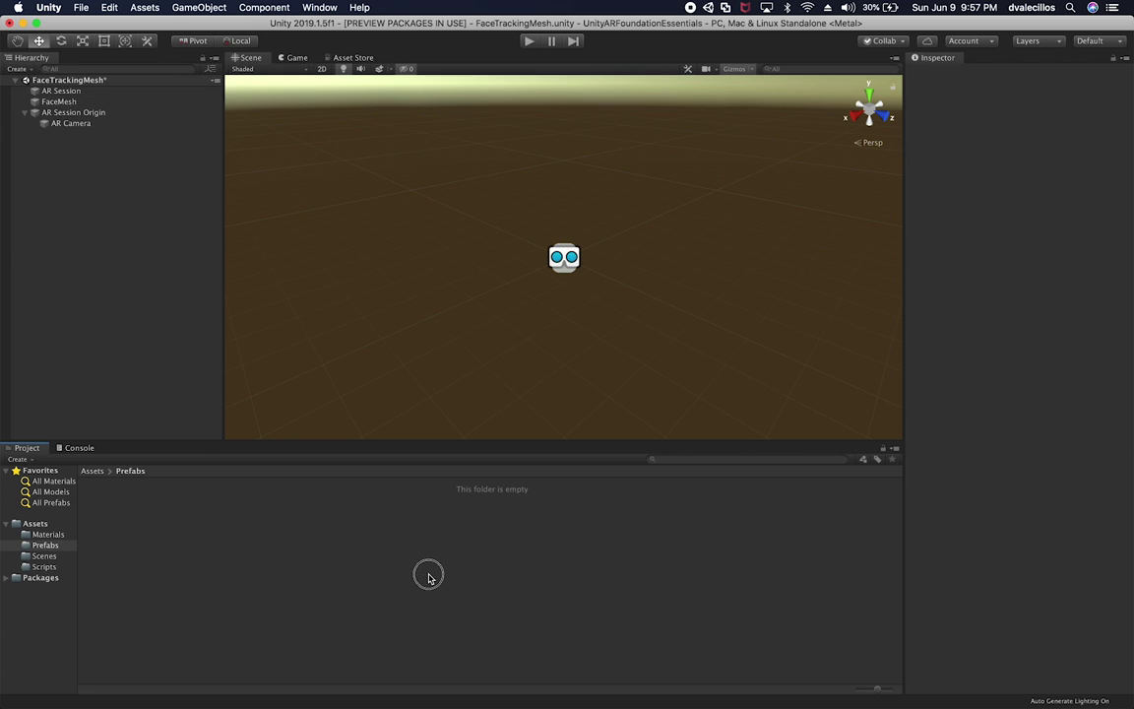
- Find the TriColor material in Assets/Materials, then switch to the samples project
click(47, 533)
click(100, 519)
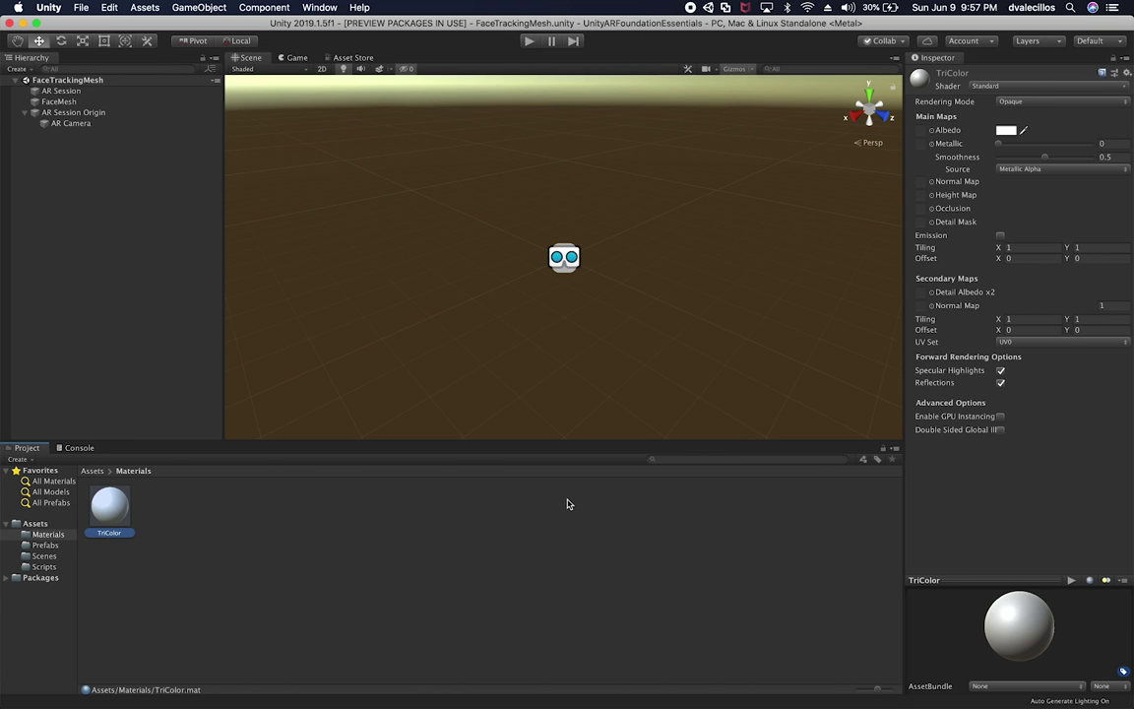
key(super+Tab)
key(super+Tab)
key(super+Tab)
key(super+Tab)
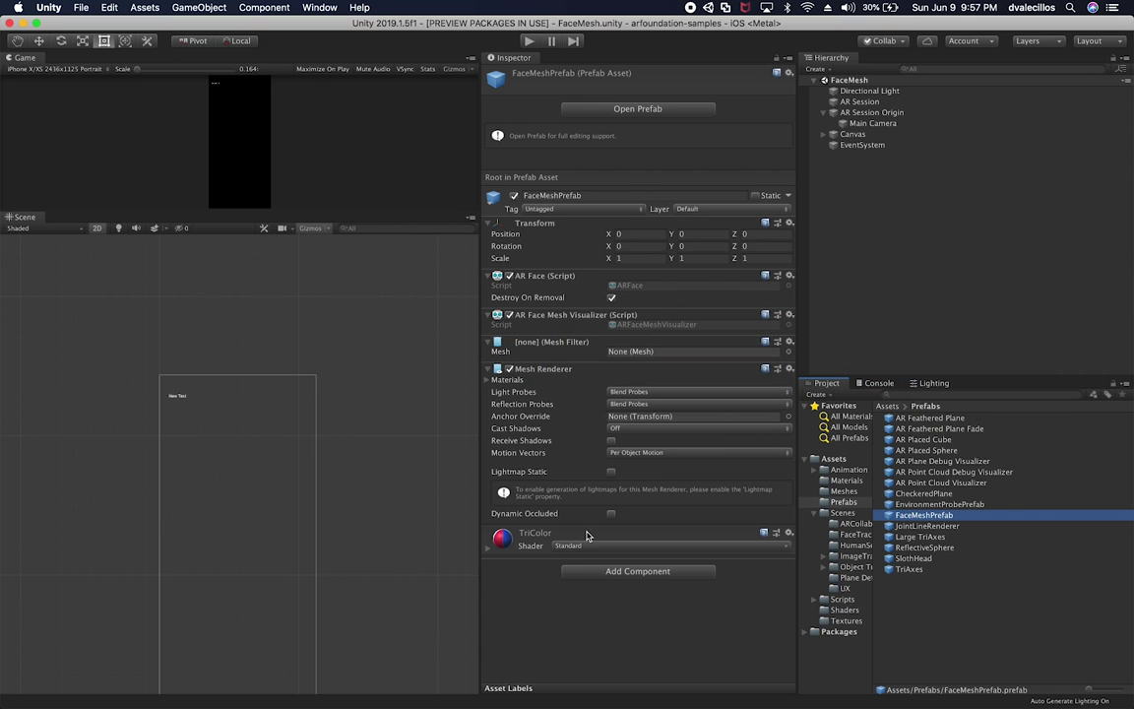
- Review the TriColor material's shader options, keeping it on the Standard shader
click(842, 611)
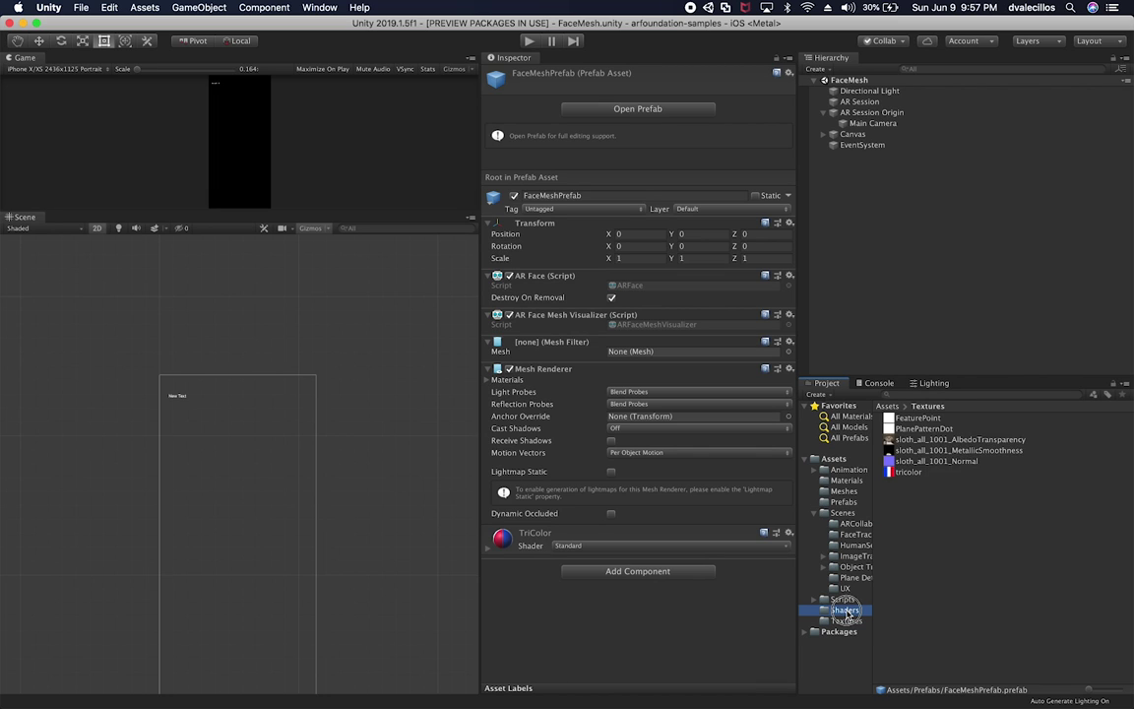
click(512, 547)
click(528, 548)
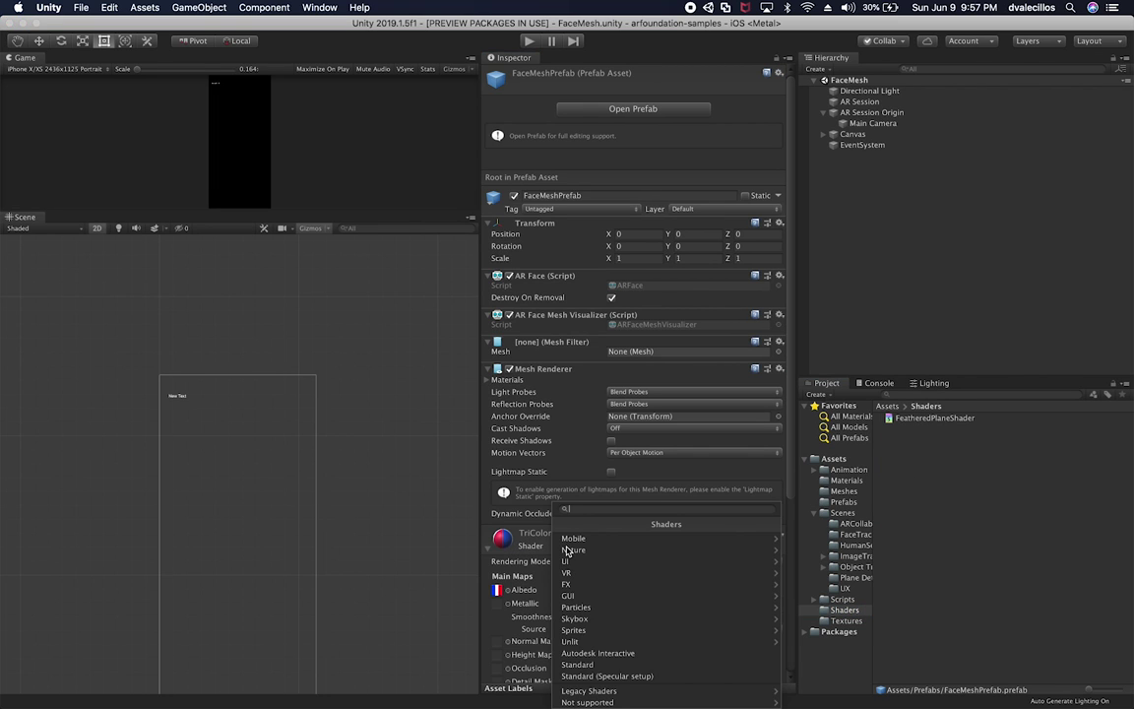
click(529, 550)
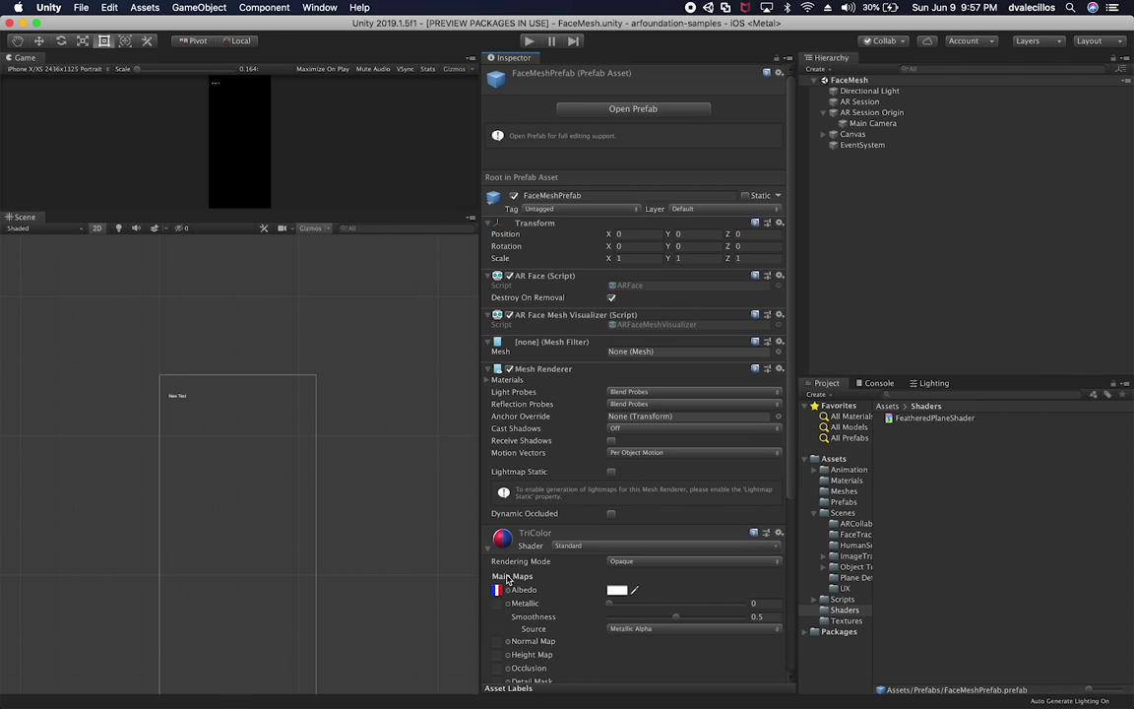
- Locate TriColor's Albedo texture, tricolor, and reveal it in Finder
click(496, 590)
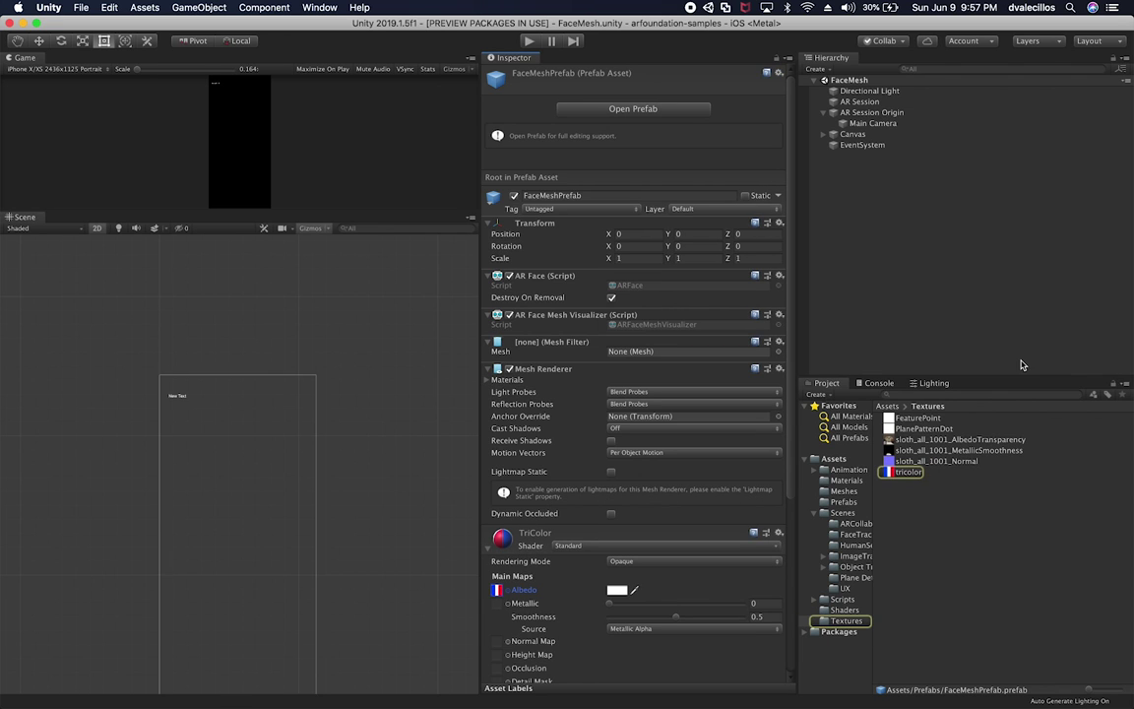
click(906, 471)
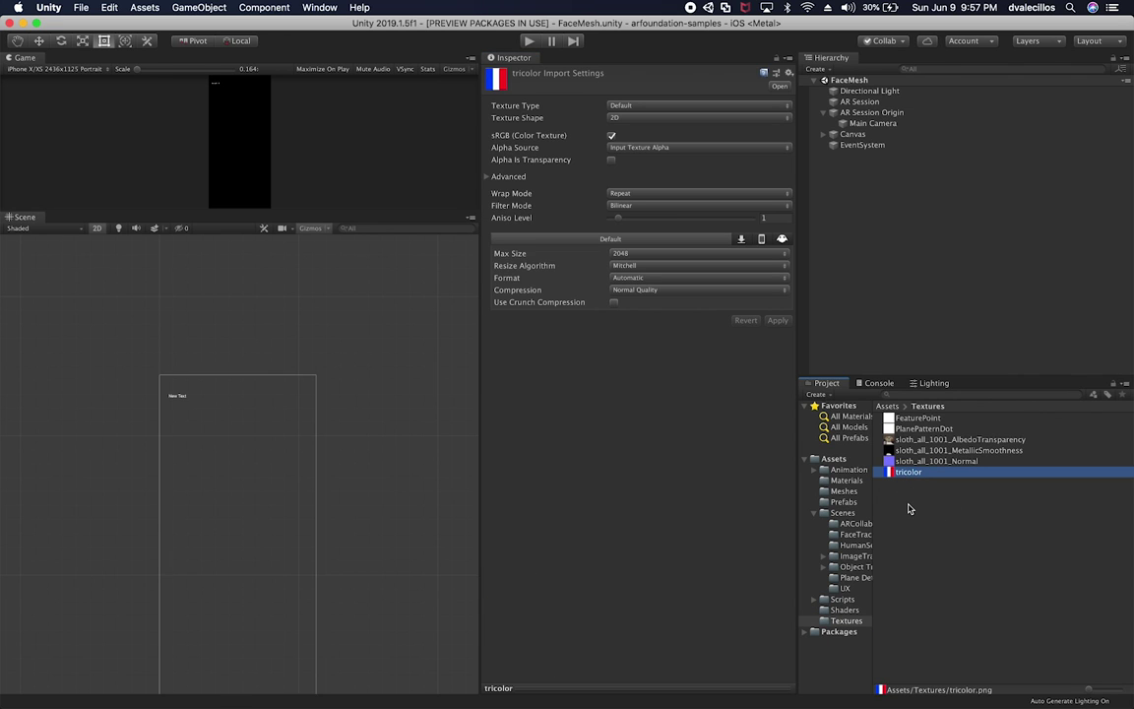
right_click(898, 477)
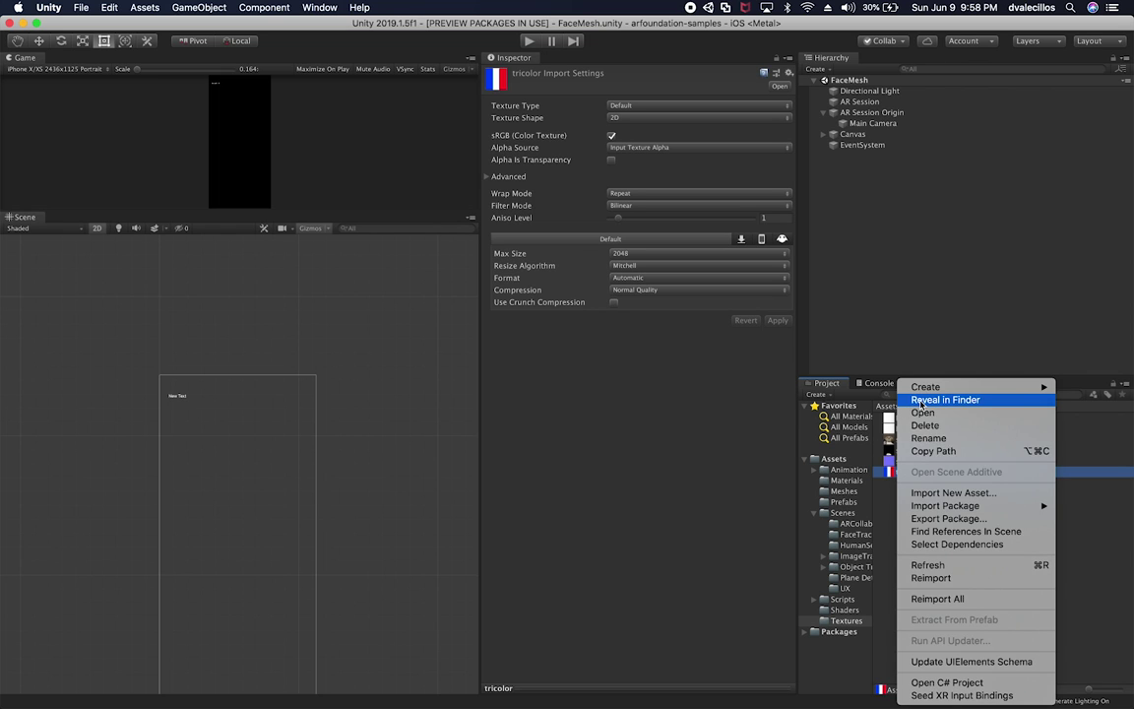
click(871, 398)
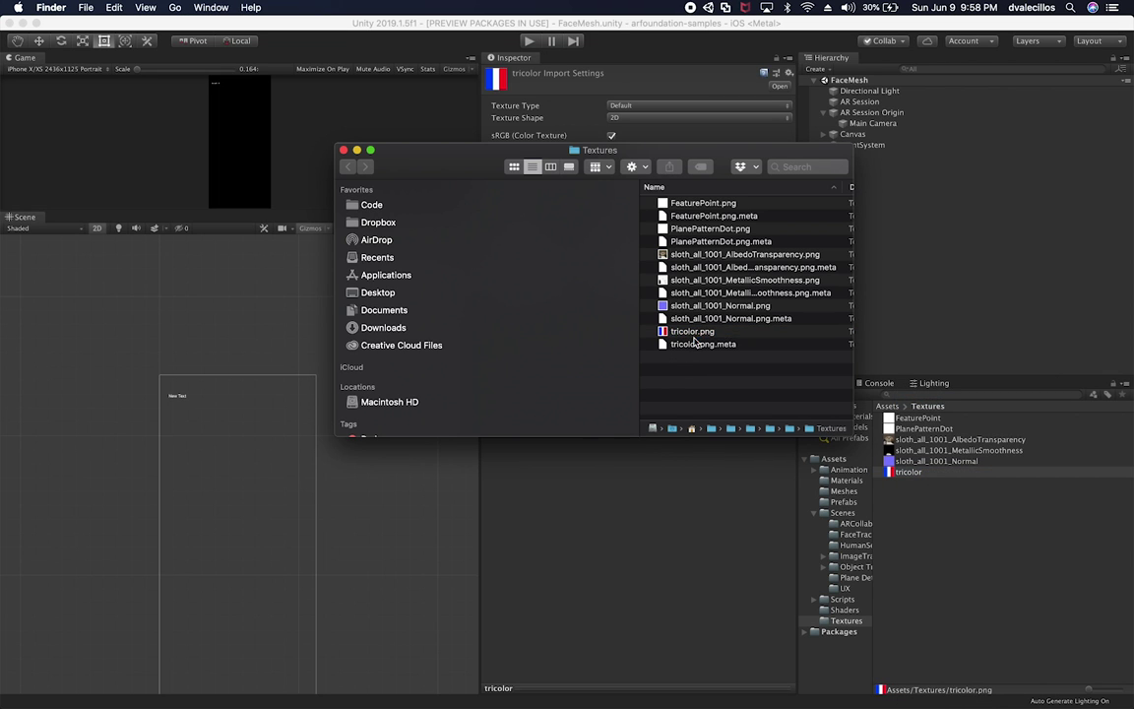
- Select tricolor.png in Finder and copy it
click(691, 343)
click(689, 331)
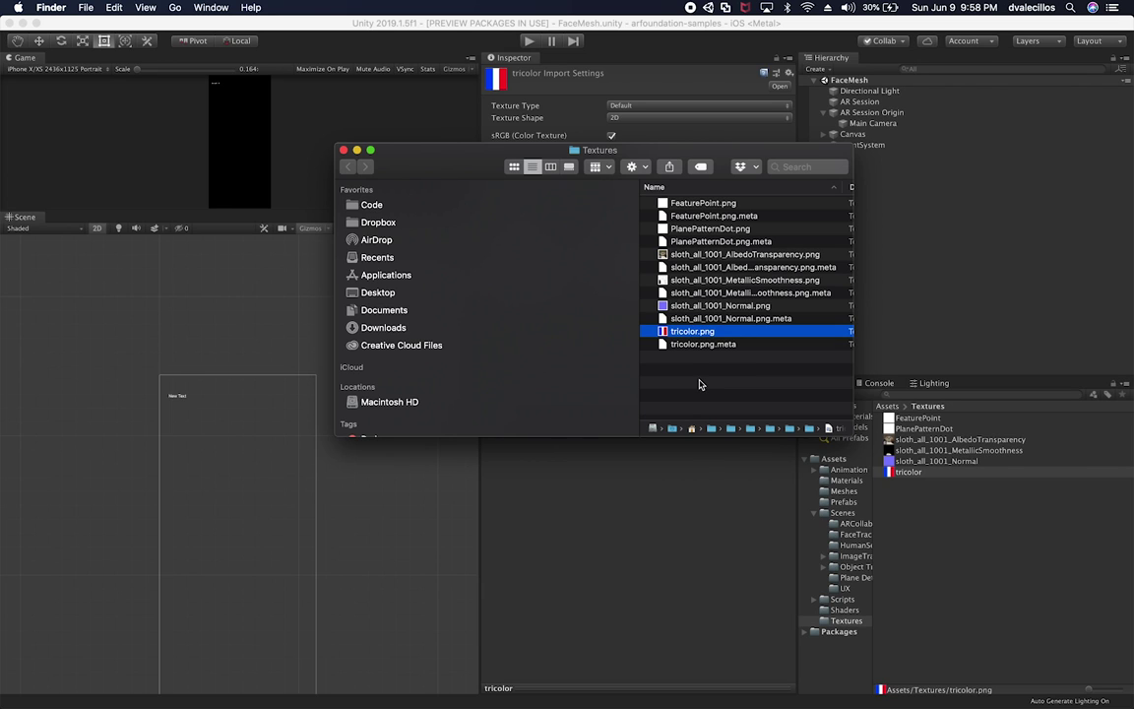
click(699, 384)
click(695, 334)
click(675, 374)
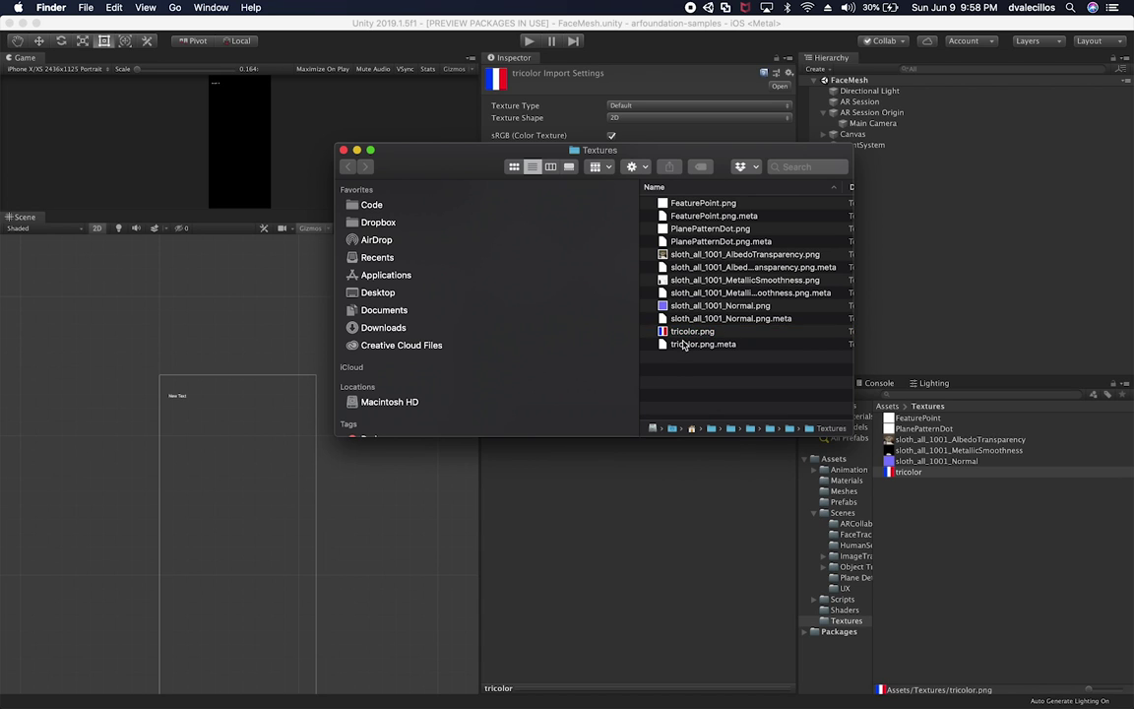
click(681, 335)
key(super+c)
- Create and open a new Textures folder in UnityARFoundationEssentials/Assets
key(super+Tab)
key(super+shift+Tab)
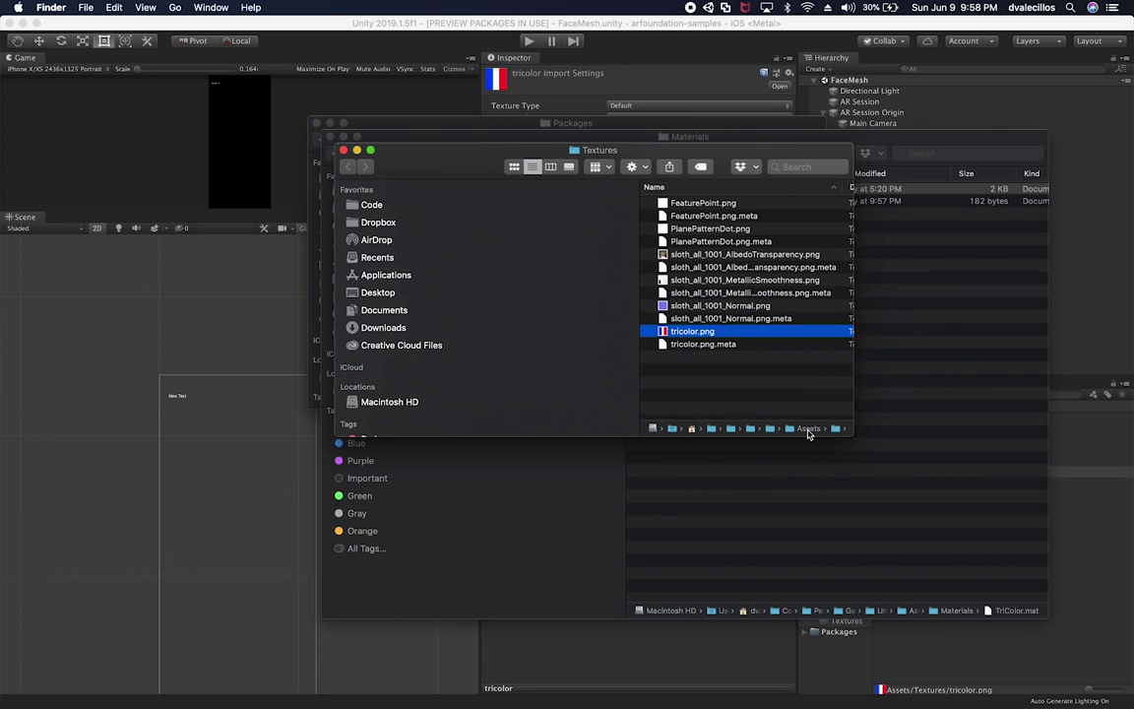
double_click(764, 430)
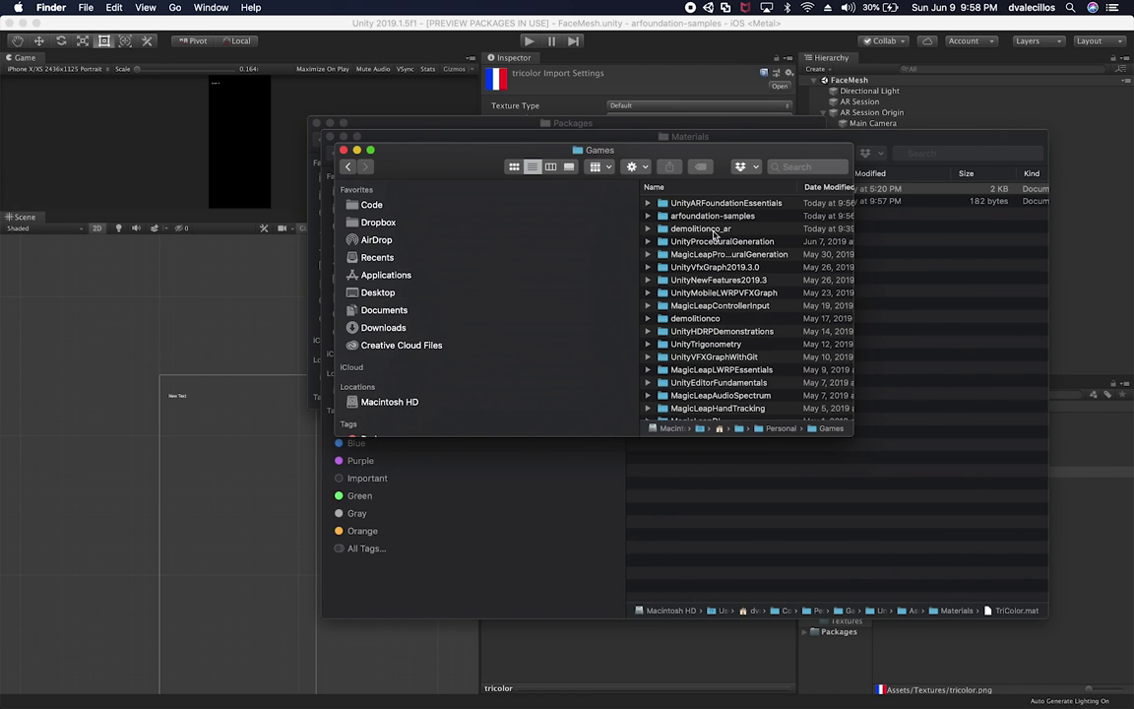
double_click(679, 203)
double_click(684, 204)
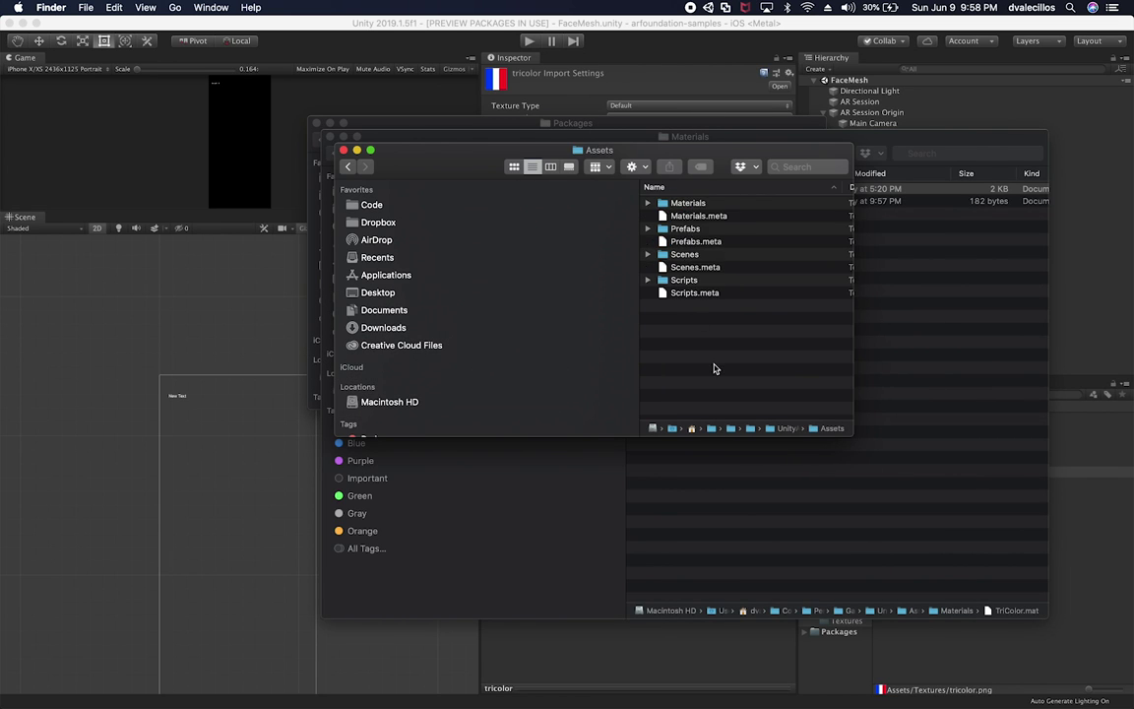
right_click(647, 360)
click(717, 371)
text(Textures)
key(Return)
double_click(678, 308)
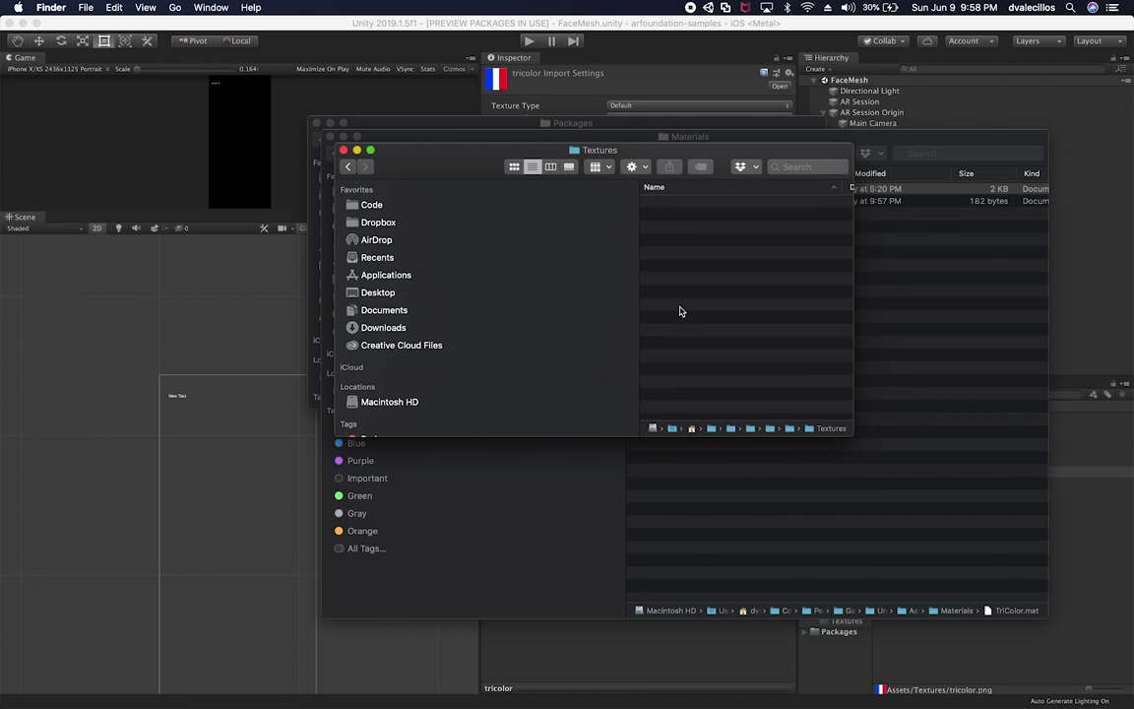
key(super+Tab)
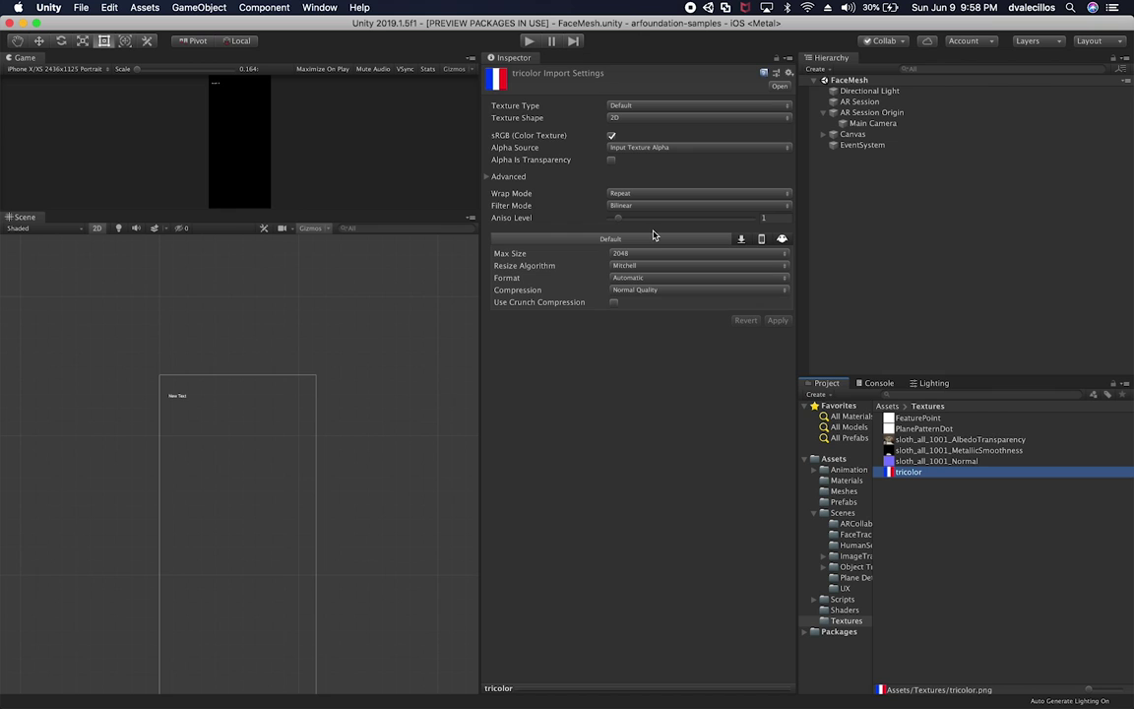
- In the FaceTrackingMesh project, open Assets/Textures and select the tricolor texture
key(super+Tab)
key(super+Tab)
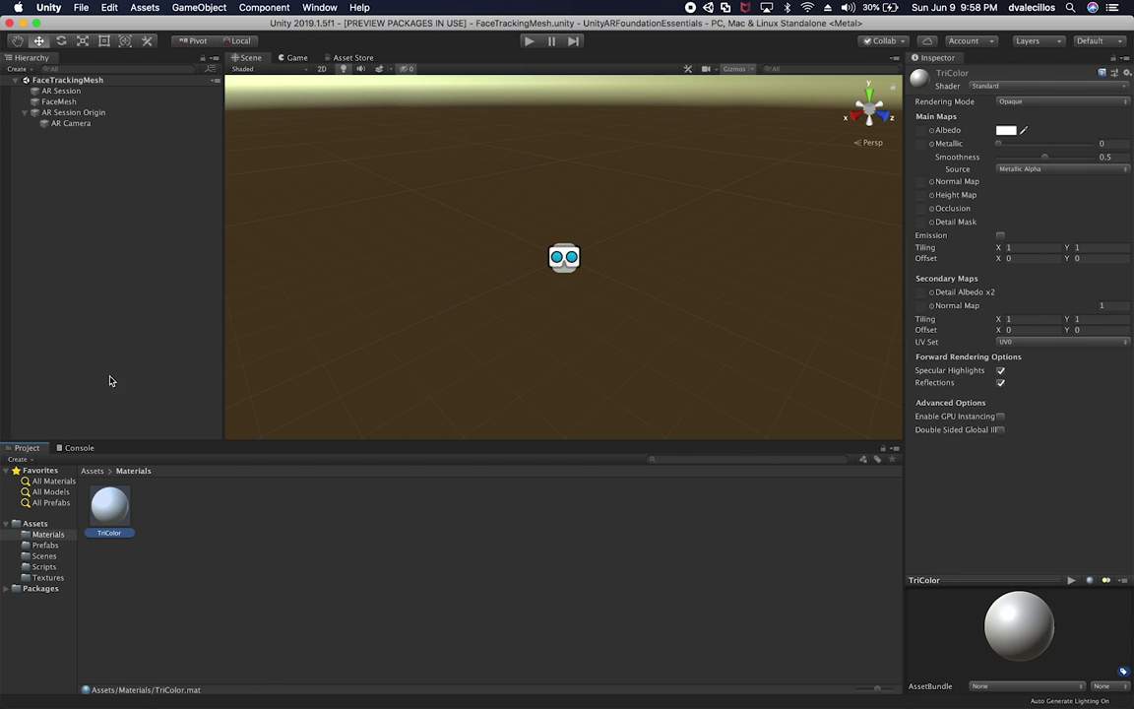
click(45, 576)
click(106, 504)
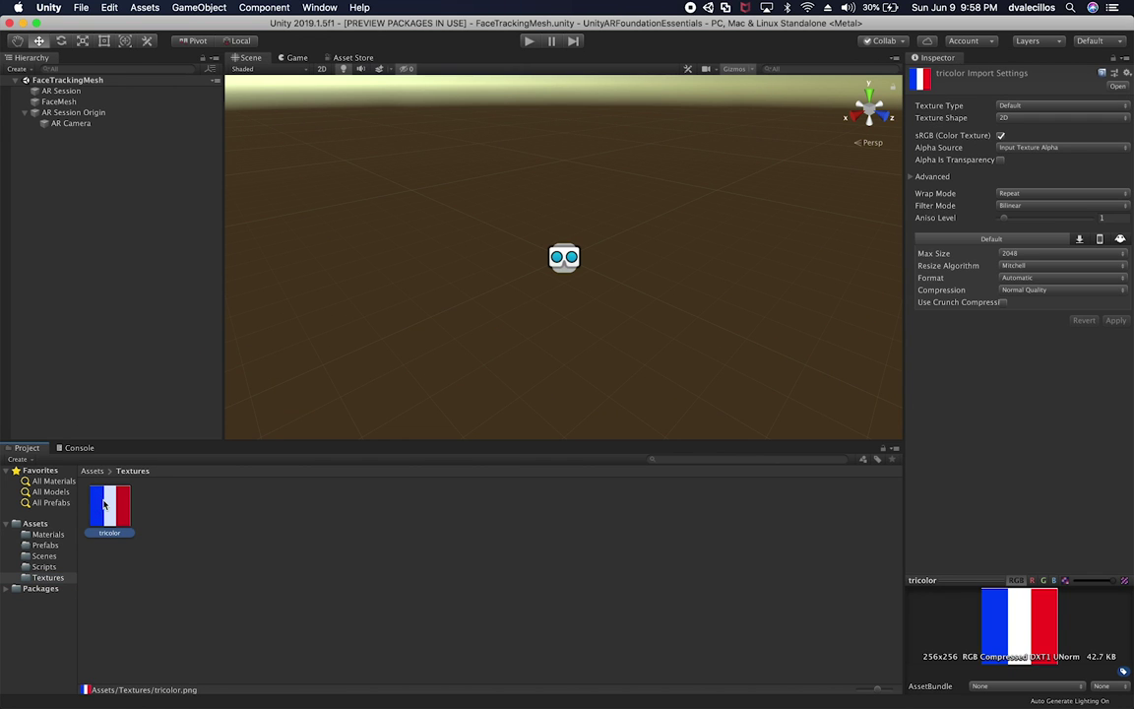
- Compare with the sample project's tricolor texture, then return and select FaceMesh
key(super+Tab)
click(917, 509)
click(906, 471)
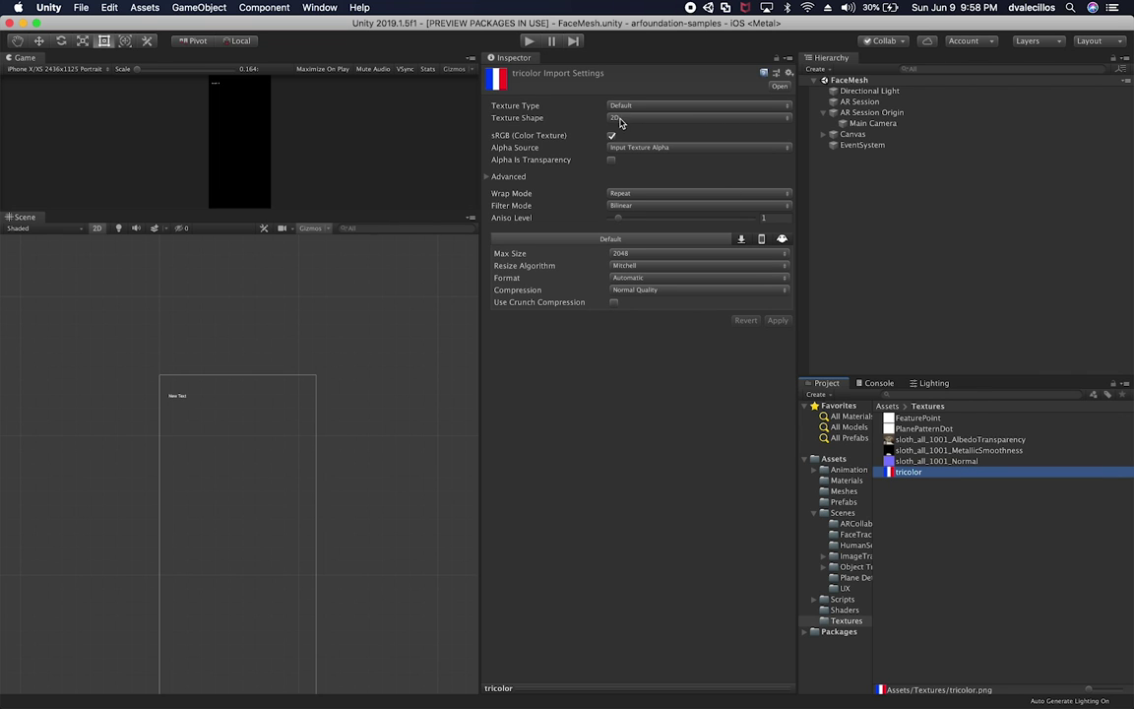
key(super+Tab)
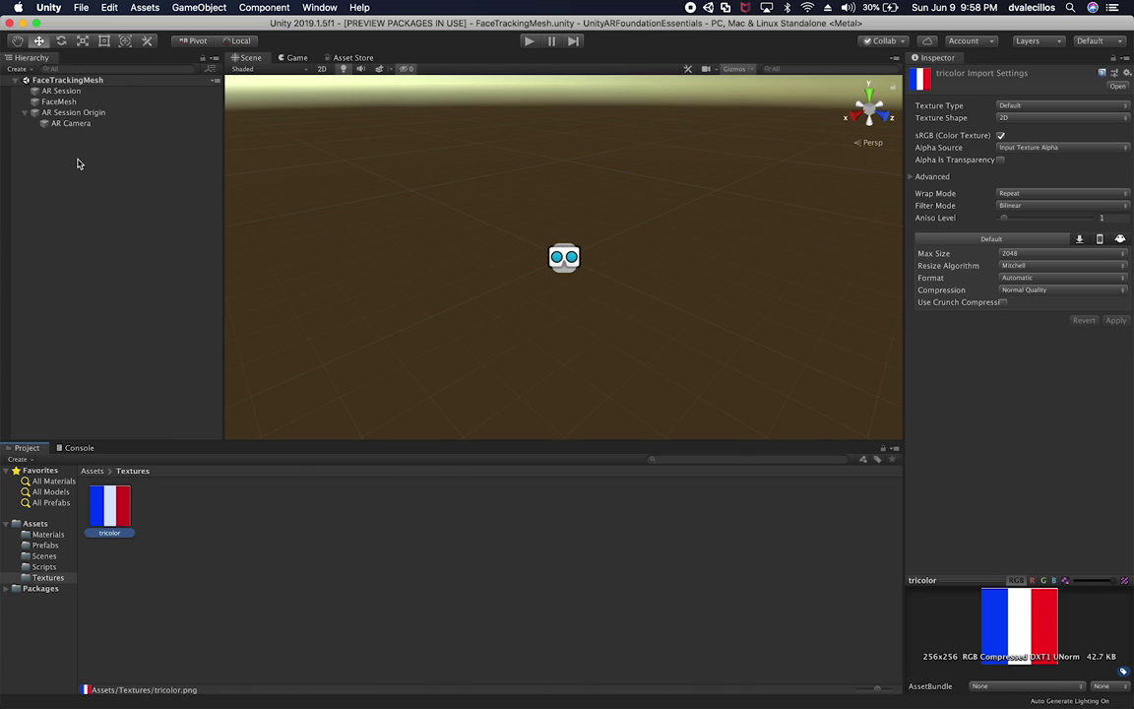
click(79, 101)
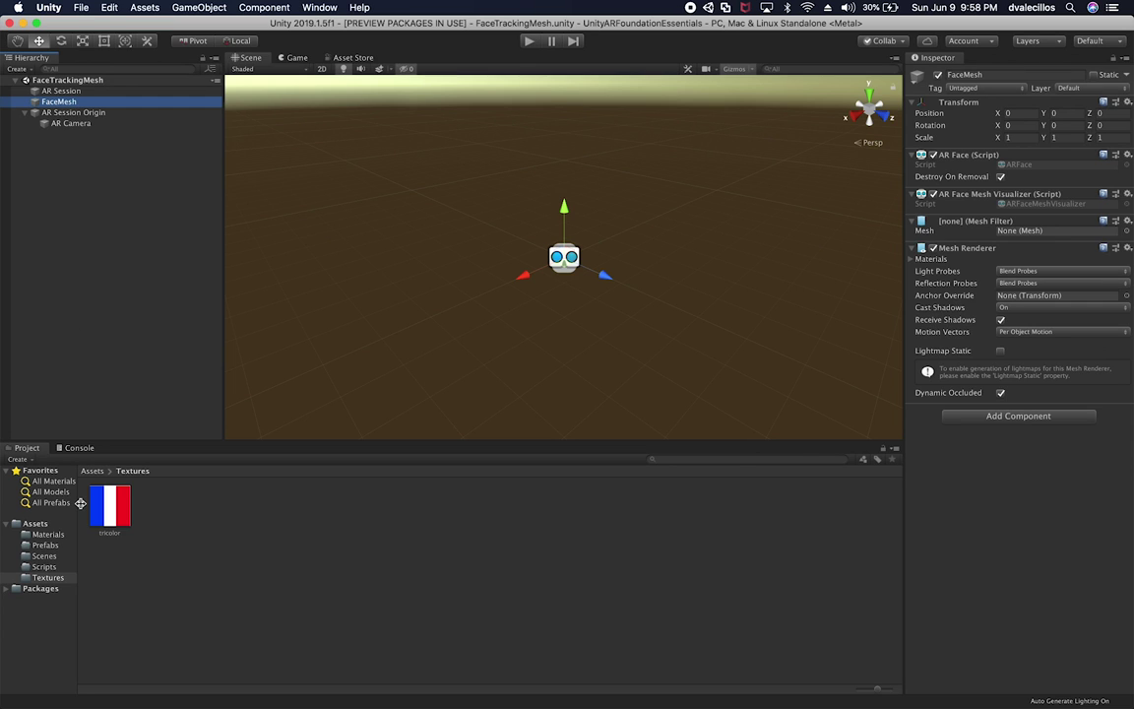
- Set the TriColor material's Albedo texture to tricolor
click(77, 531)
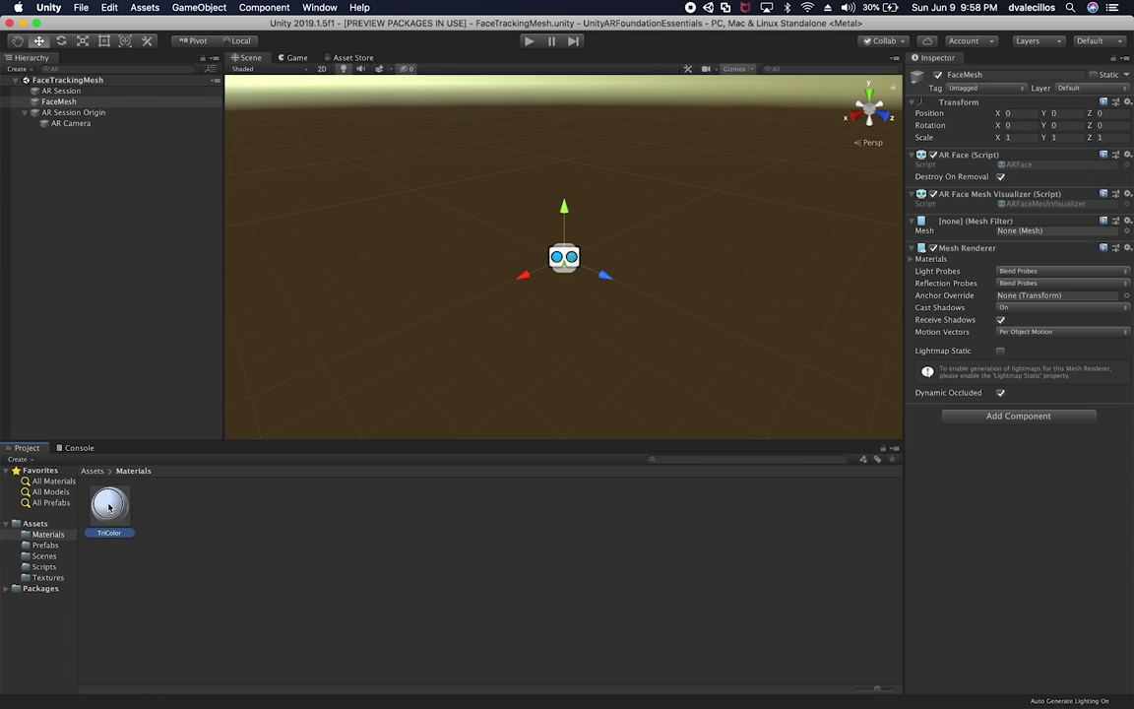
click(110, 507)
click(931, 131)
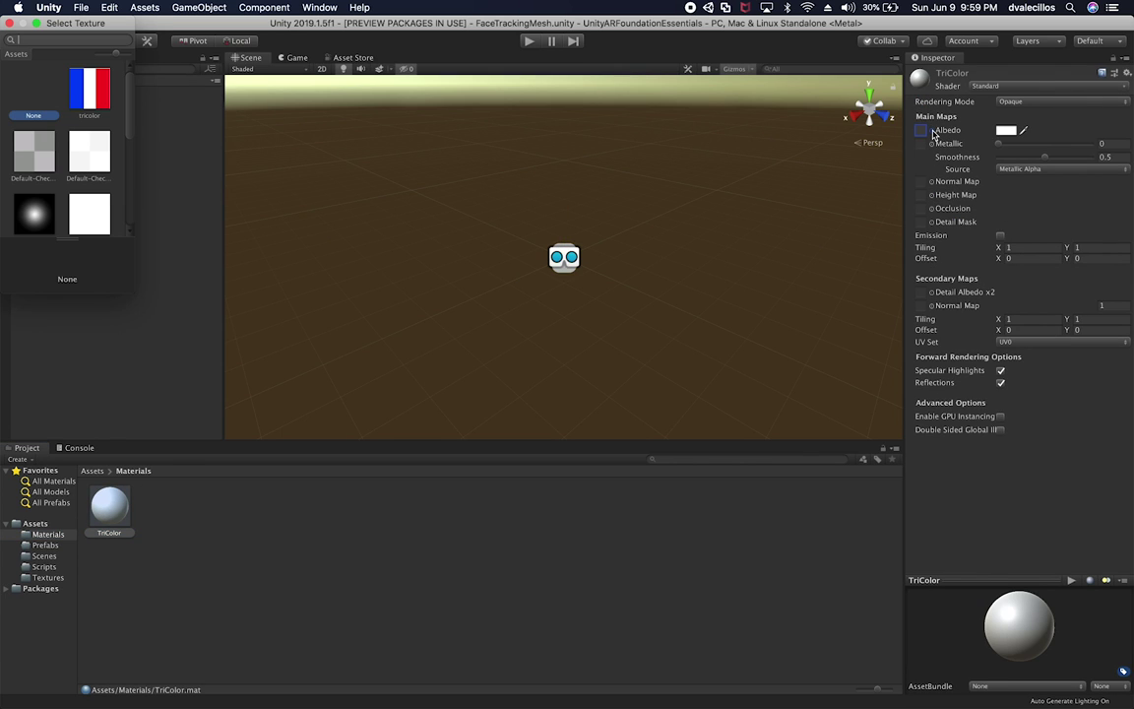
click(90, 108)
double_click(89, 107)
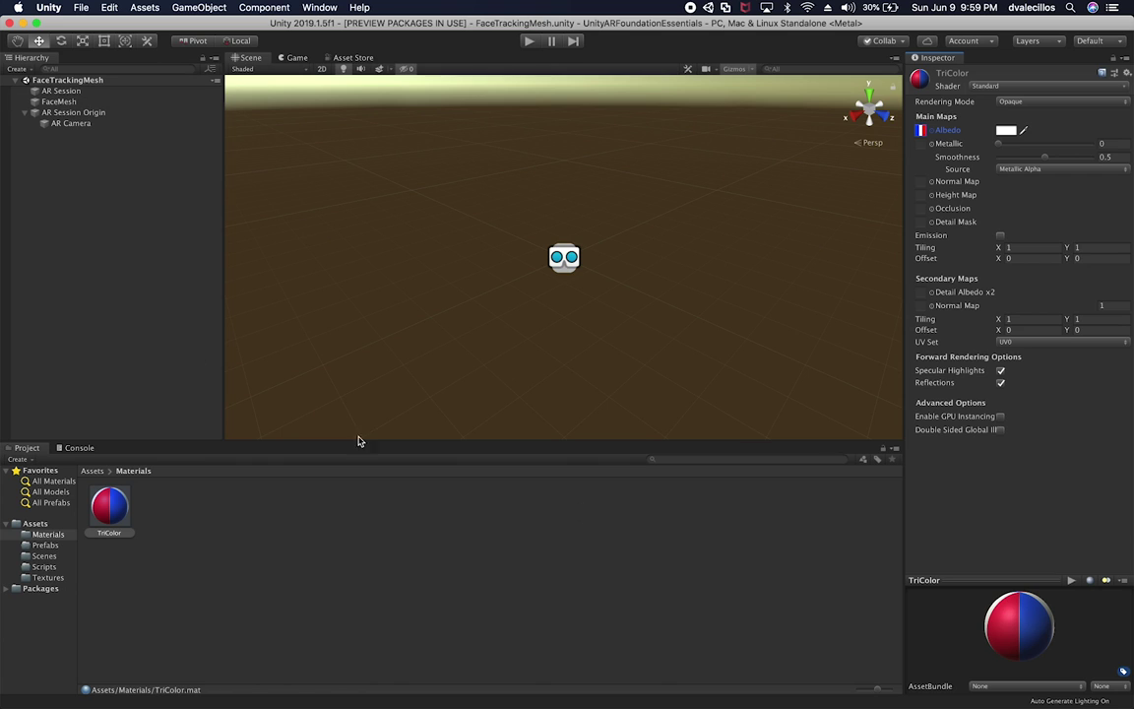
- Search FaceMesh's Add Component list for 'fa' and 'tr', then cancel without adding
click(56, 101)
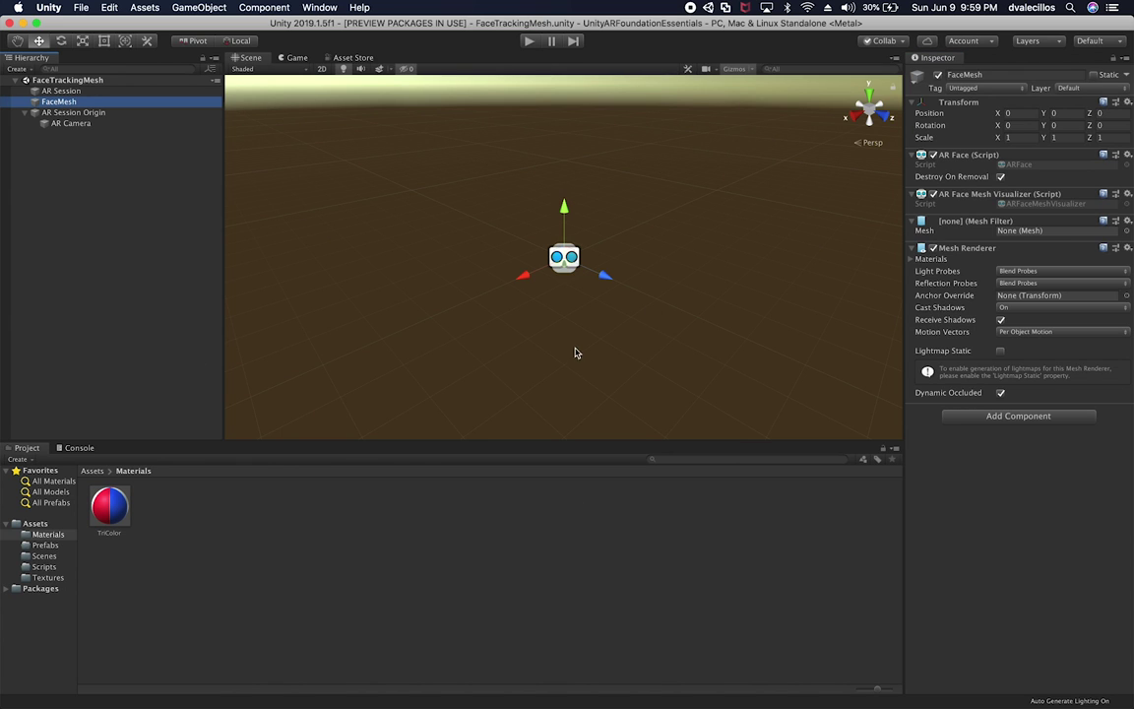
click(1019, 416)
text(fa)
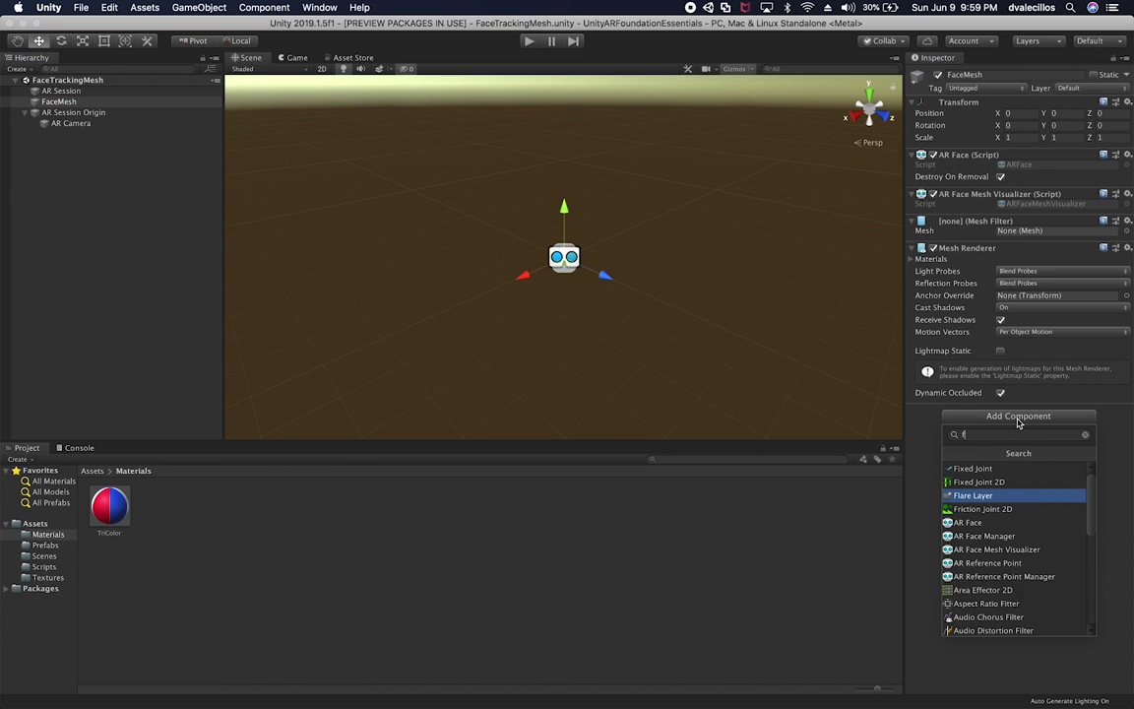
key(BackSpace)
key(BackSpace)
text(tr)
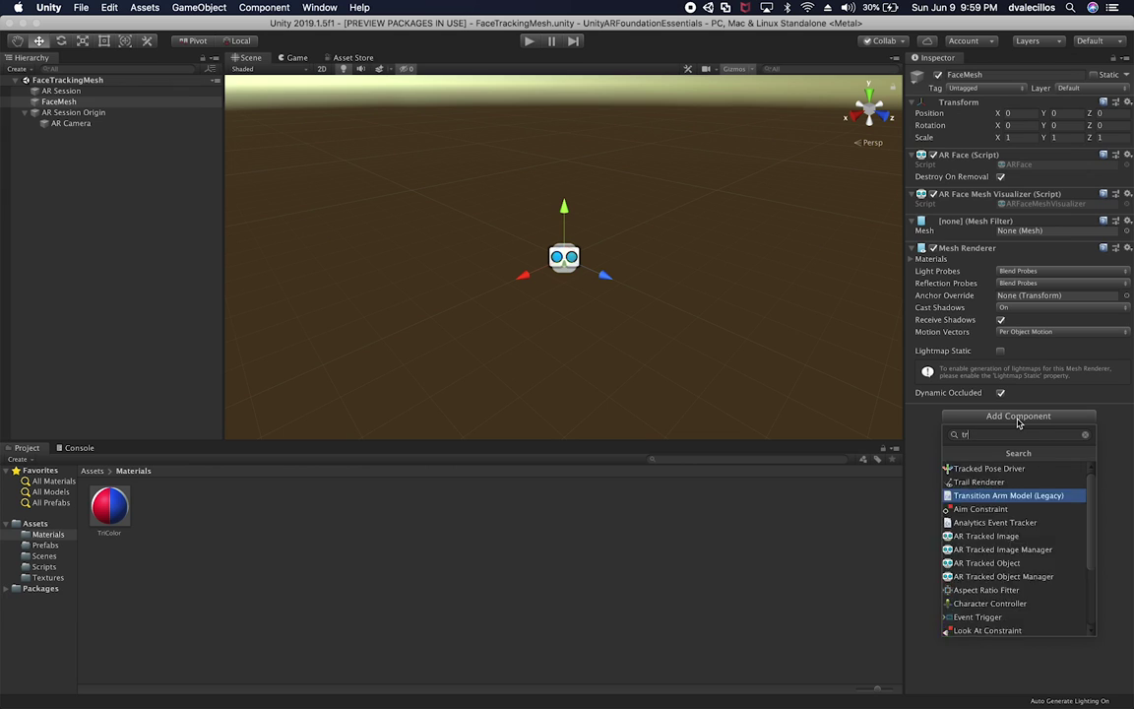
key(BackSpace)
key(BackSpace)
key(Escape)
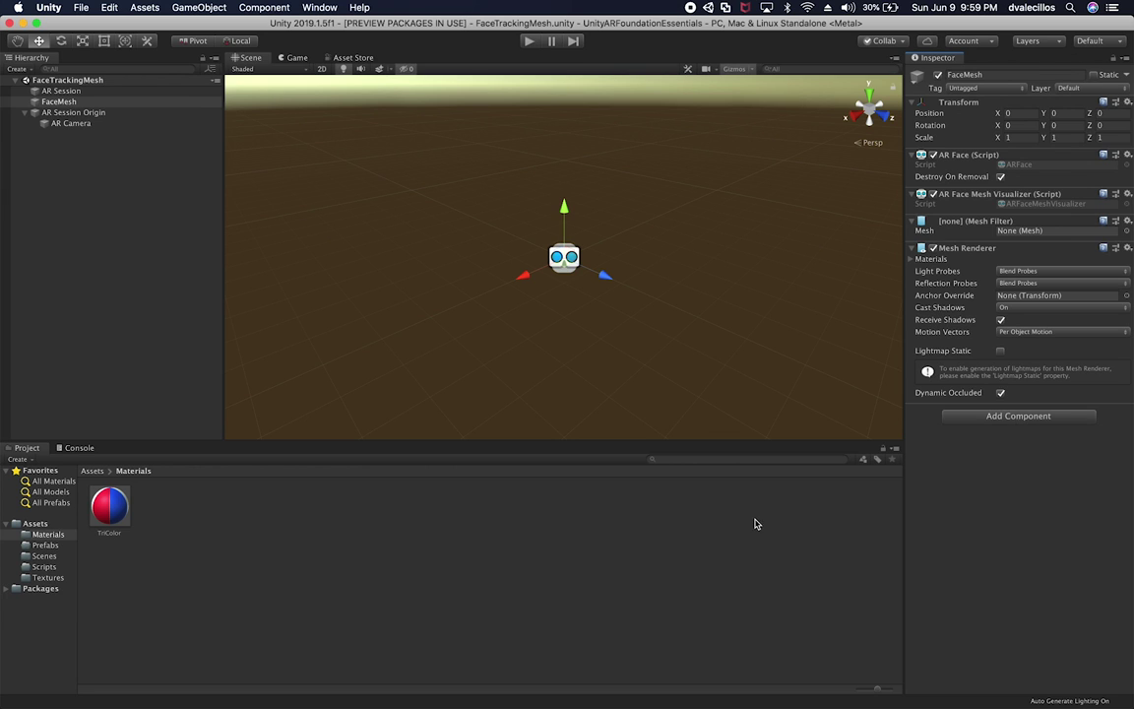
click(549, 537)
- Drag the TriColor material onto FaceMesh's Inspector to apply it
click(115, 509)
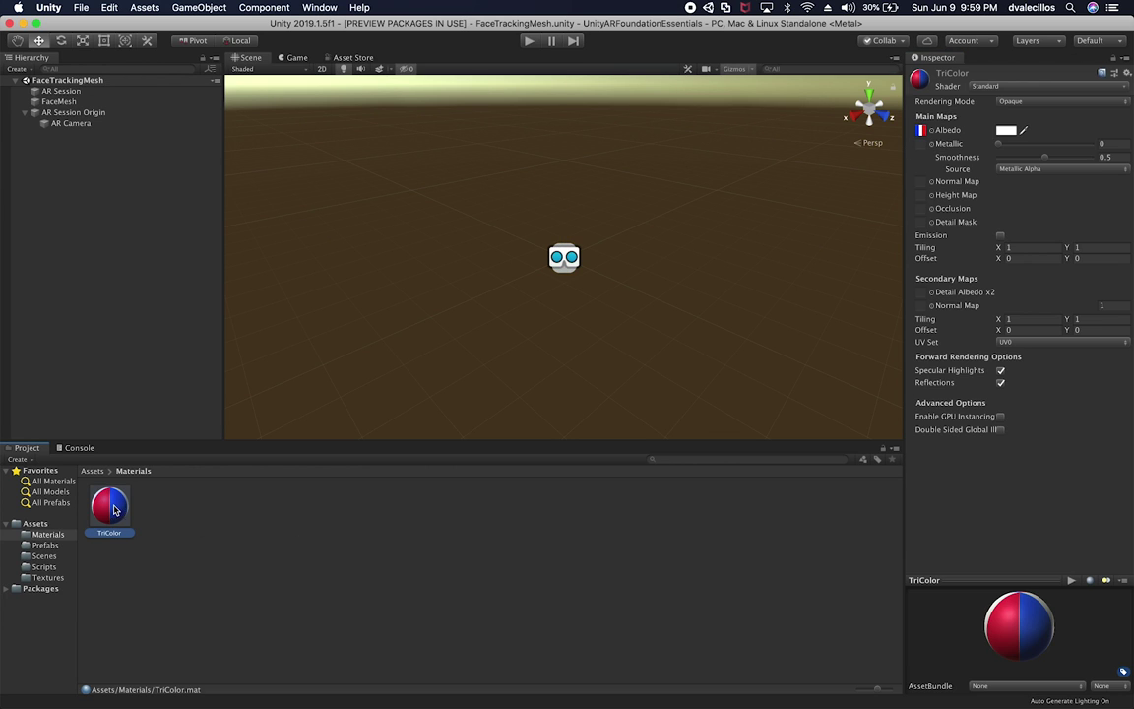
click(67, 102)
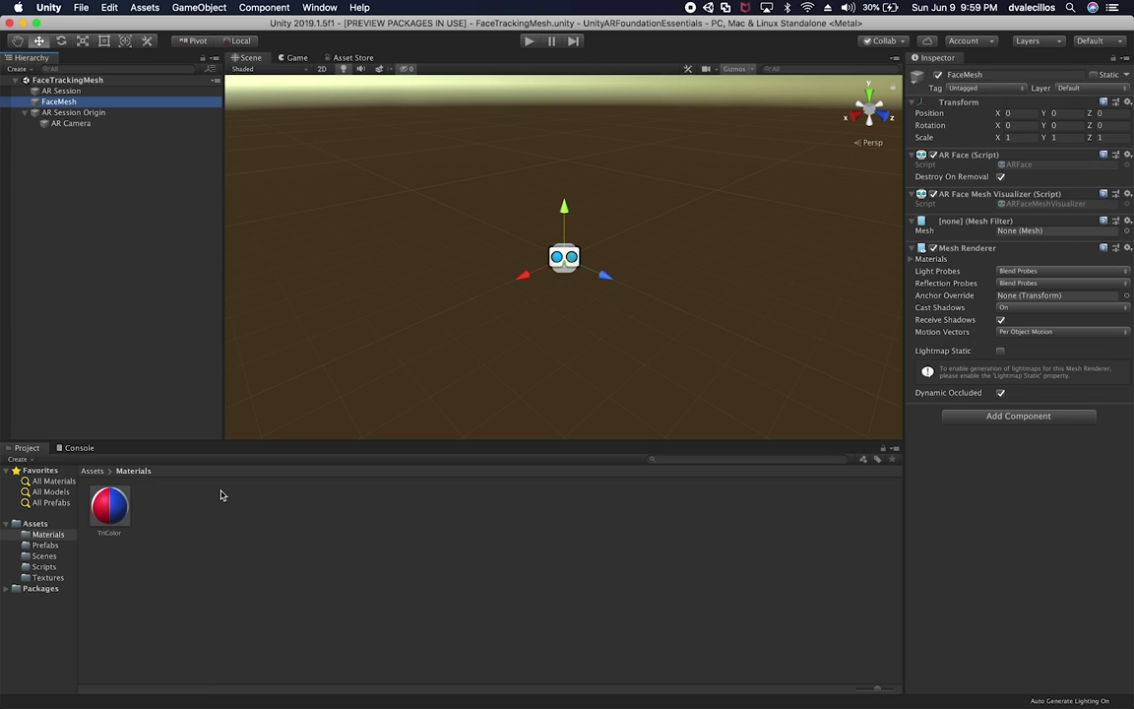
drag(109, 510, 980, 540)
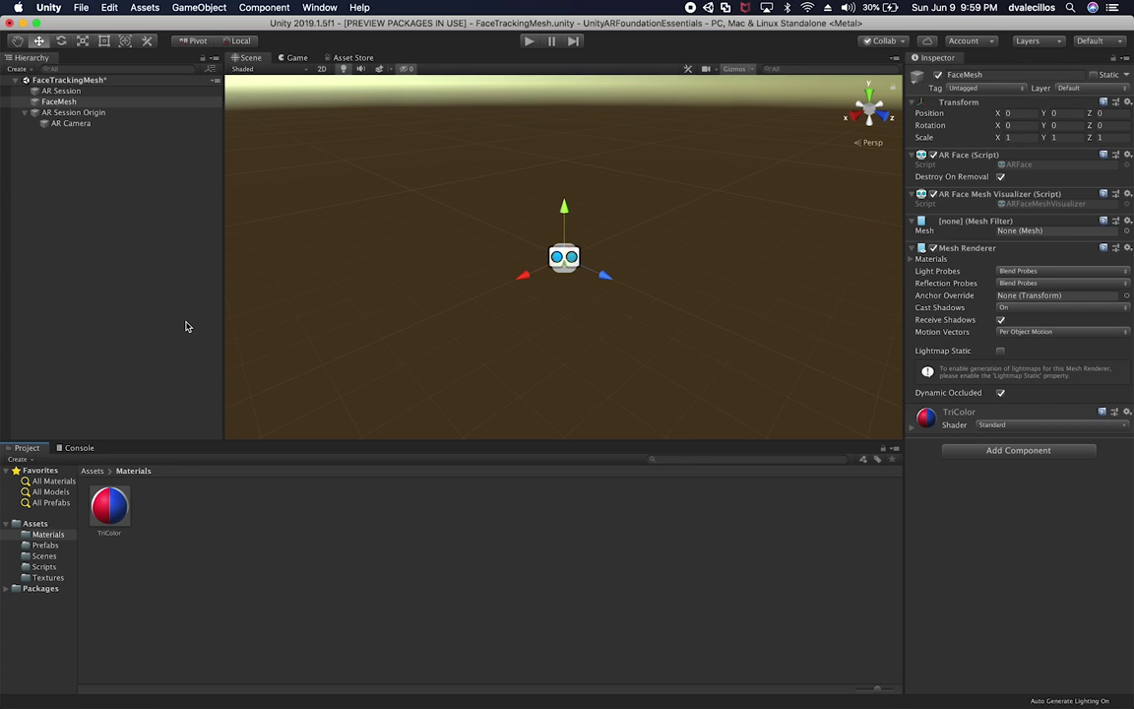
click(126, 206)
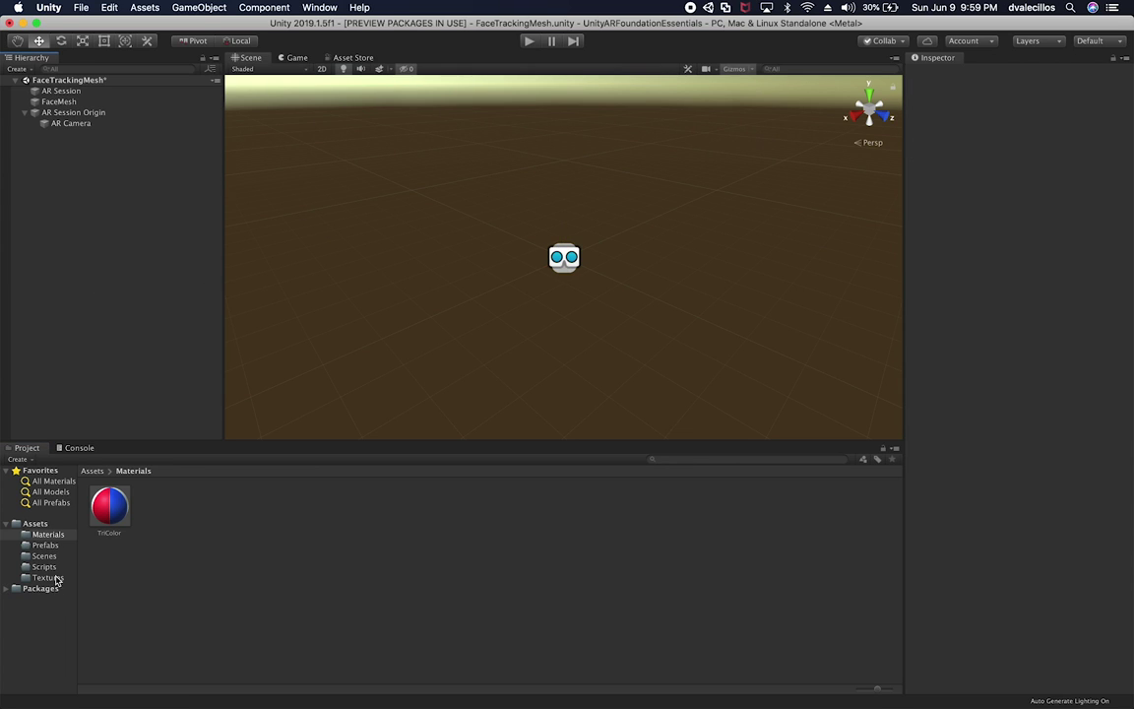
- Save FaceMesh as a prefab in Prefabs, delete it from the scene, and review AR objects
click(44, 544)
drag(59, 101, 197, 531)
click(59, 101)
key(super+BackSpace)
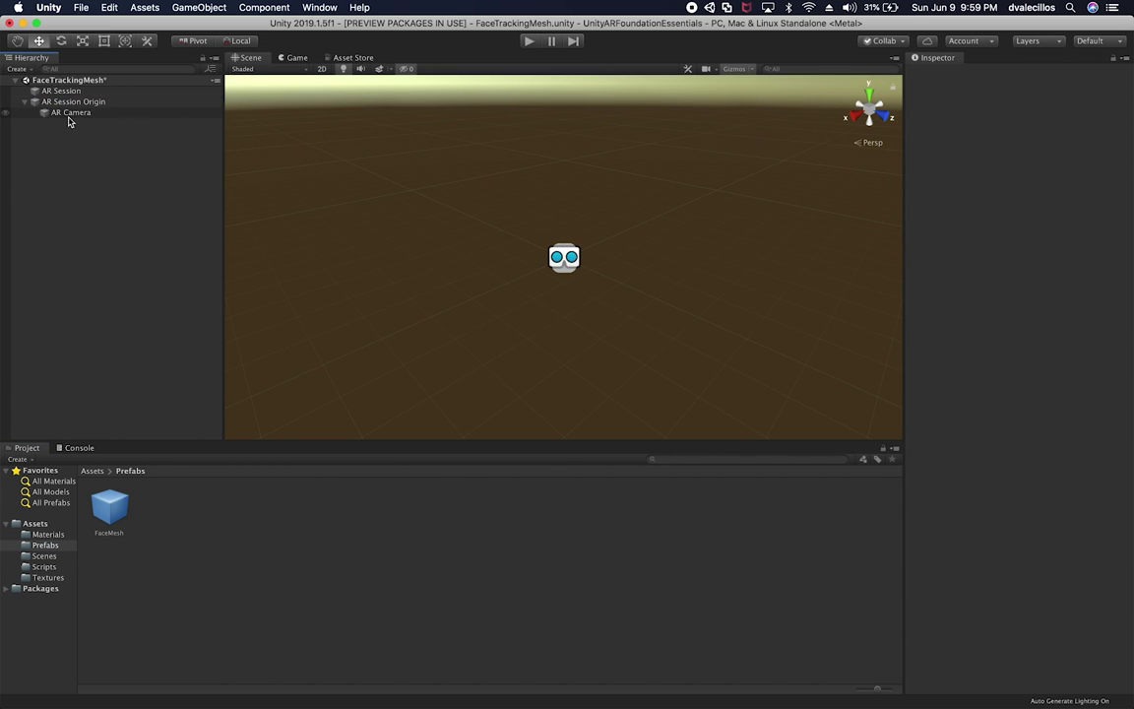
click(69, 115)
click(74, 102)
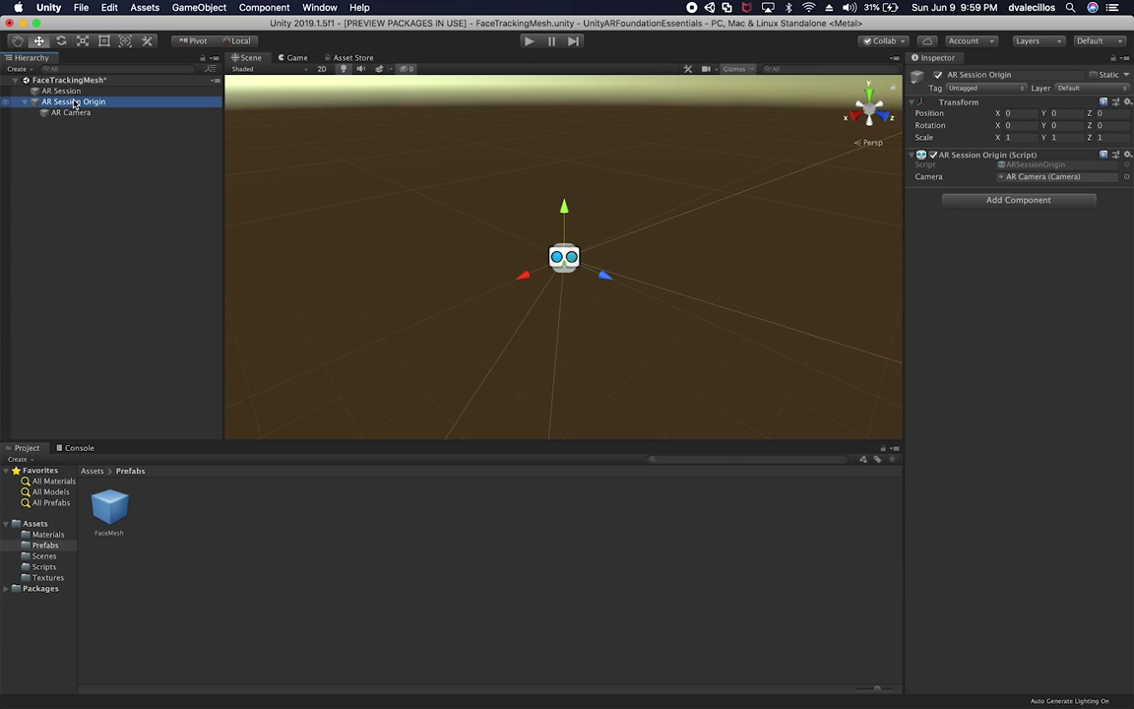
- Compare the AR Session, Origin and Camera components with the sample scene's
click(75, 92)
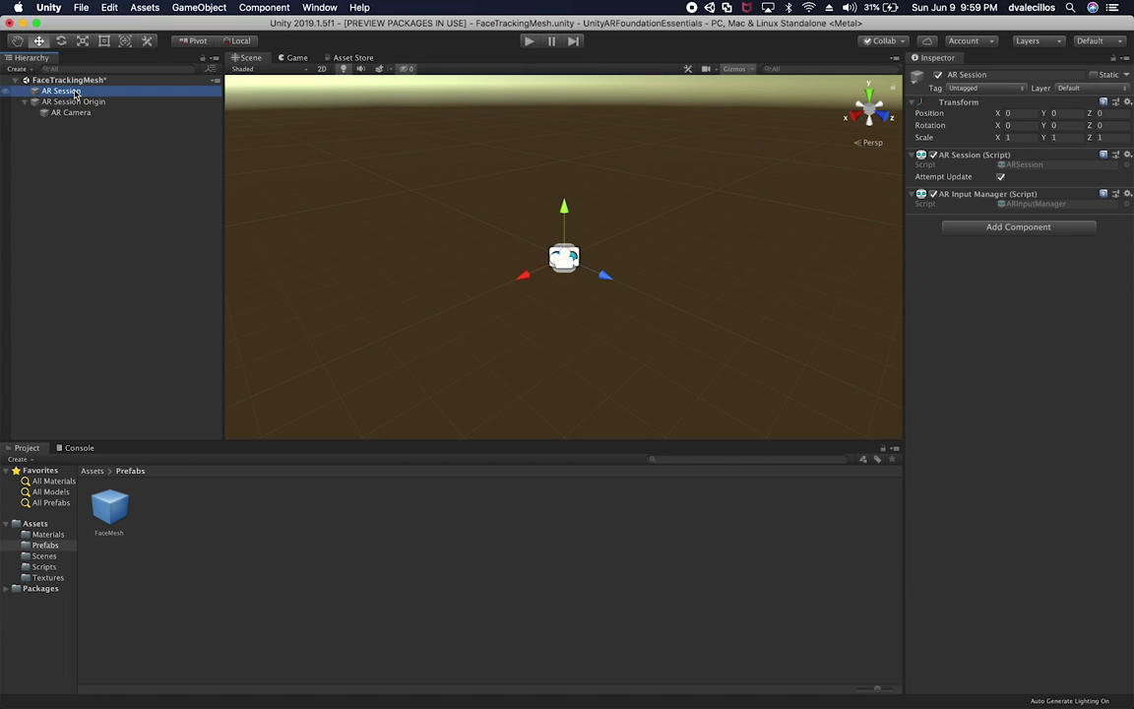
click(75, 102)
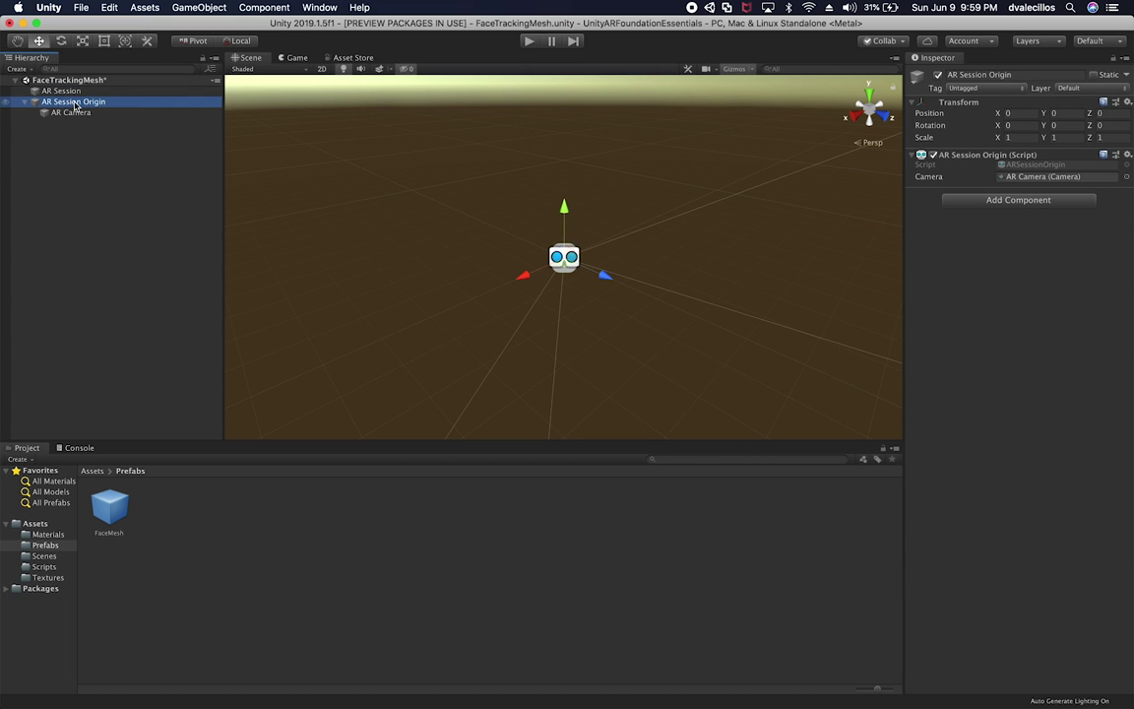
click(72, 114)
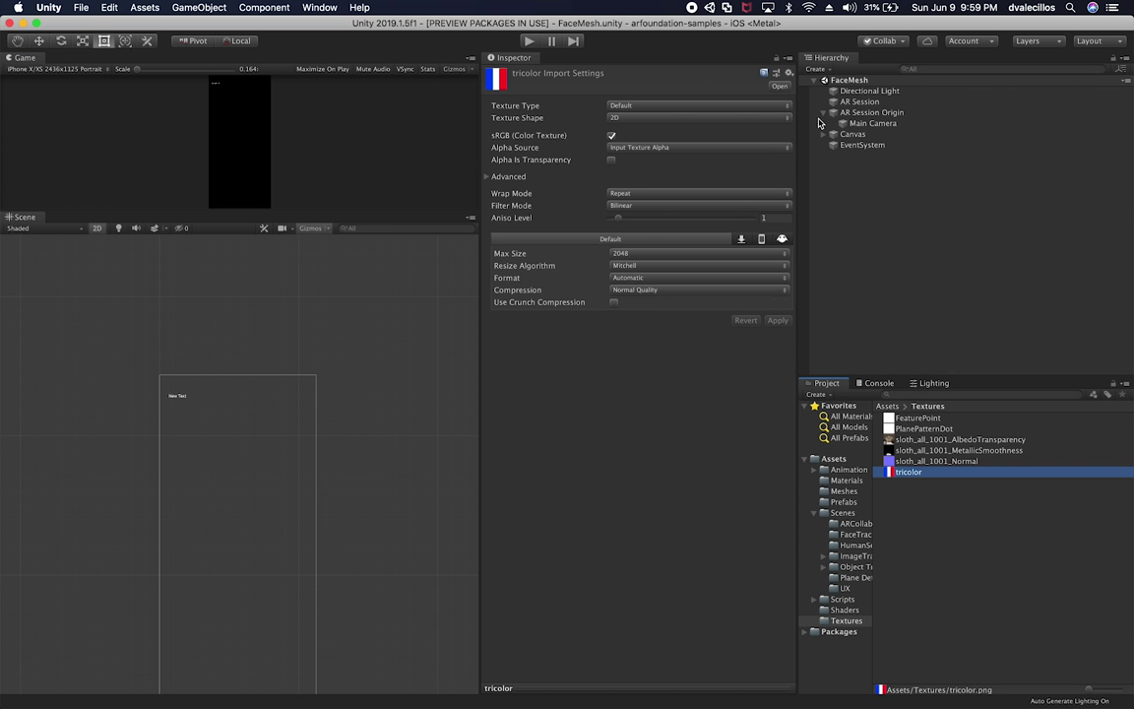
click(820, 123)
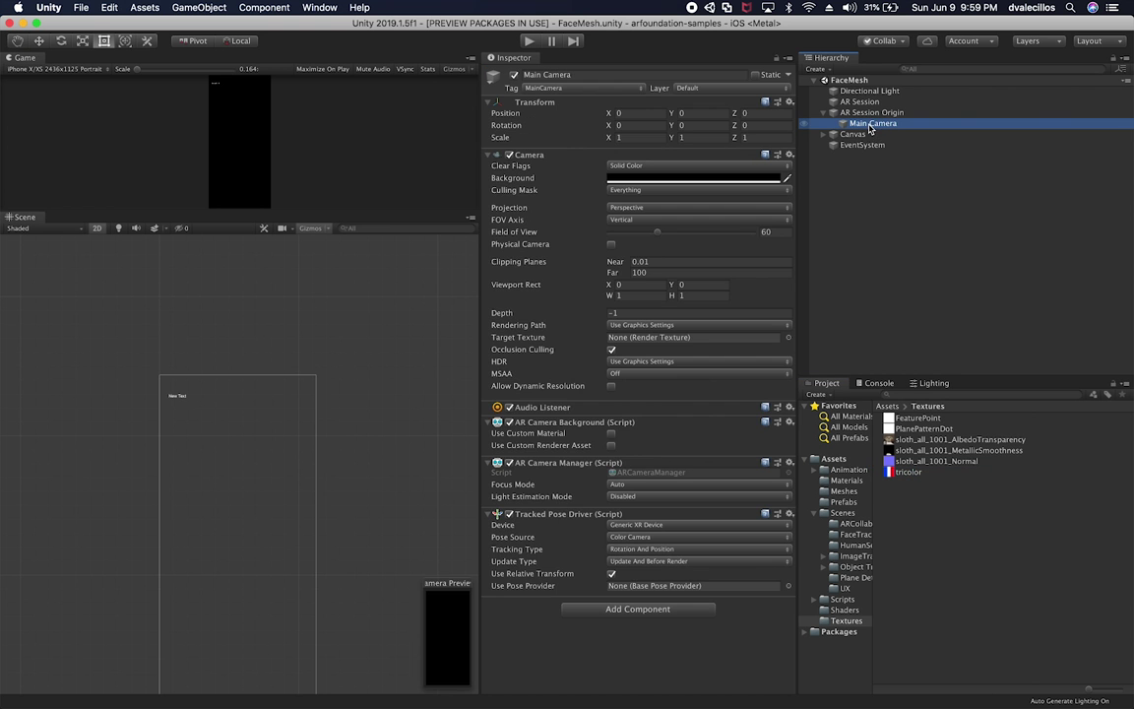
click(874, 114)
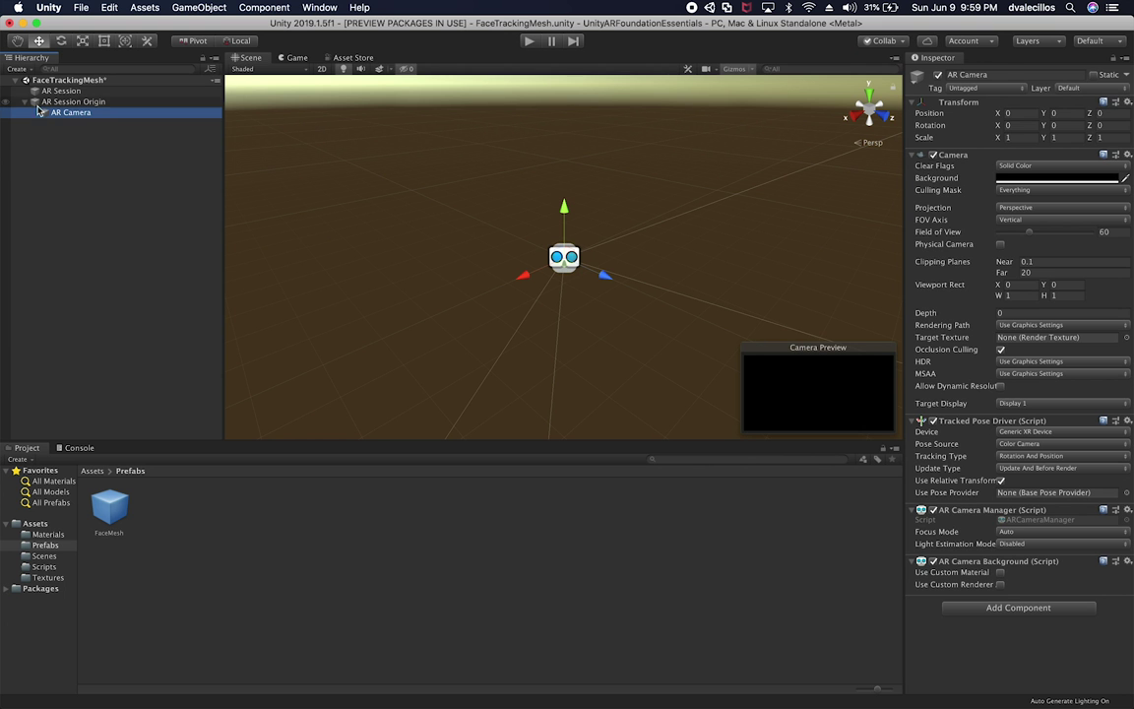
- Add AR Face Manager to AR Session Origin with FaceMesh as Face Prefab and Maximum Face Count 3
click(42, 103)
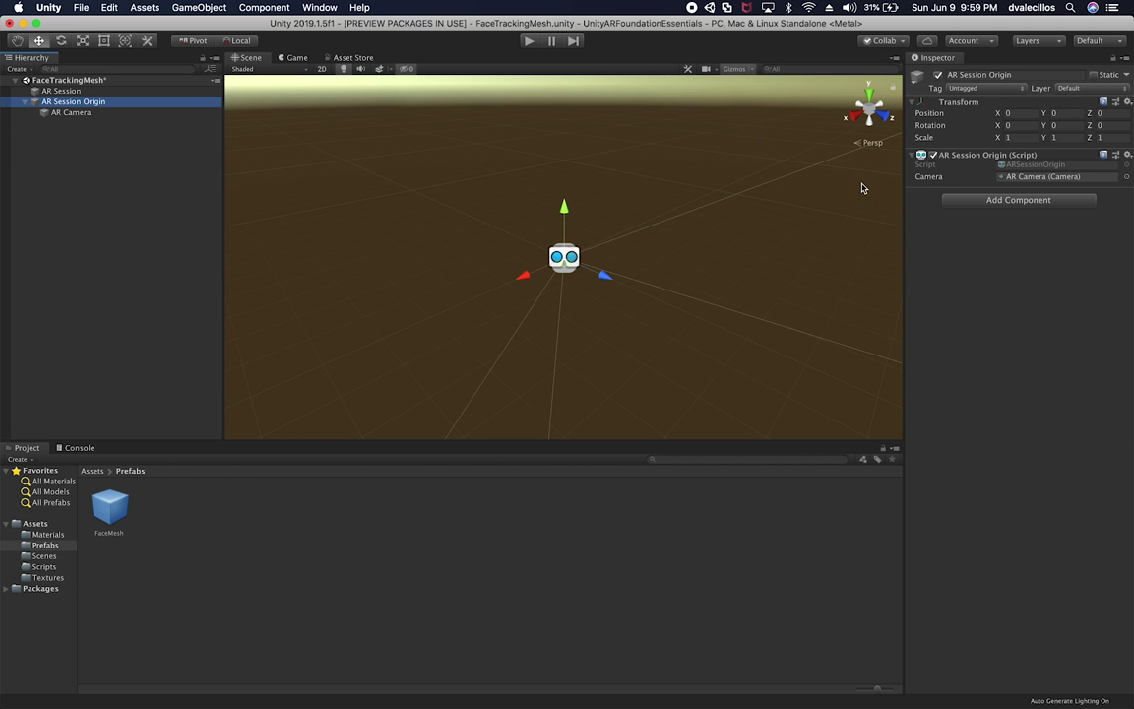
click(996, 199)
text(ar face)
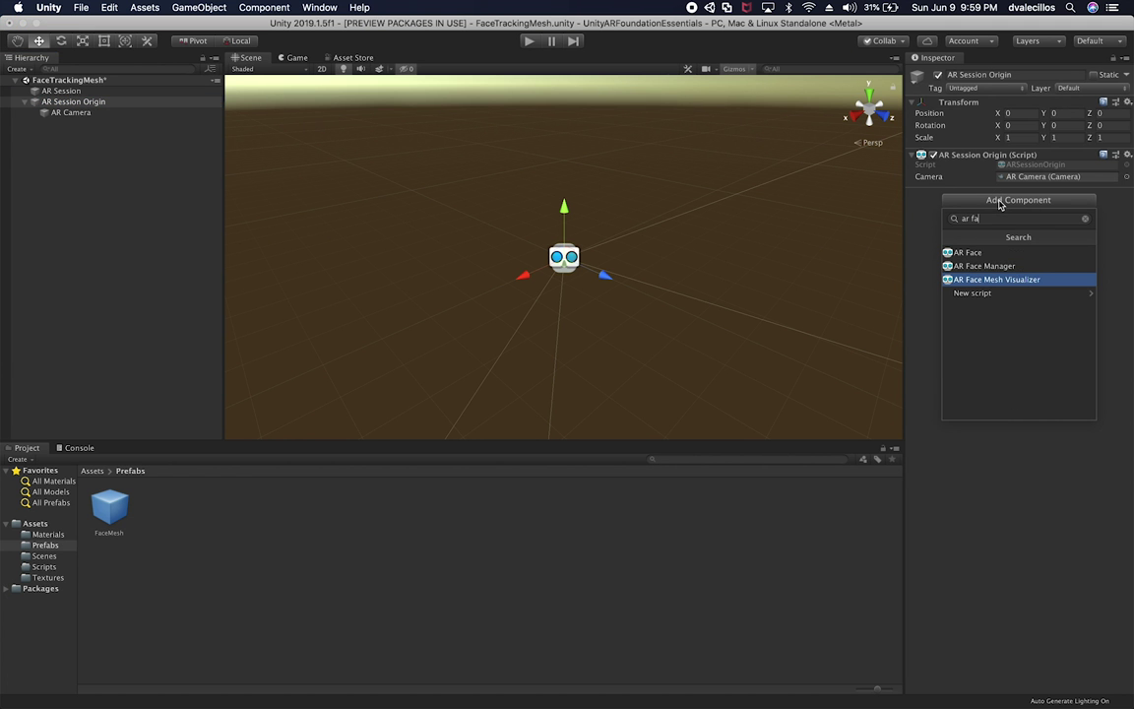
key(Up)
key(Return)
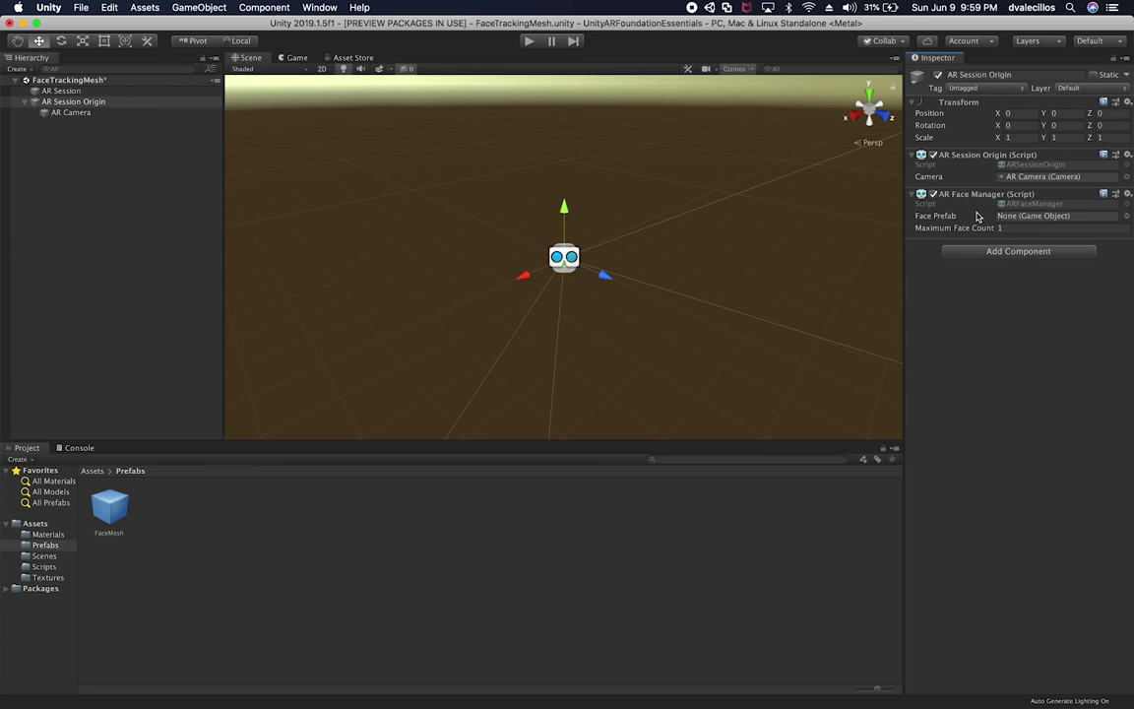
click(132, 509)
drag(133, 509, 1024, 216)
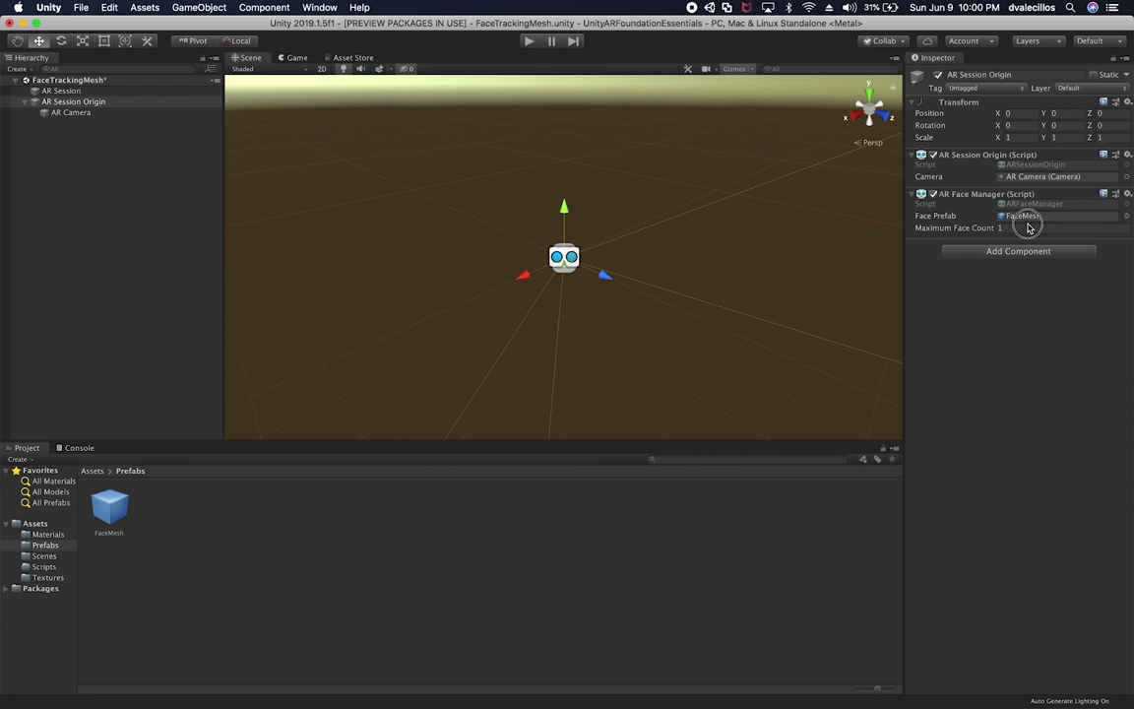
click(1027, 226)
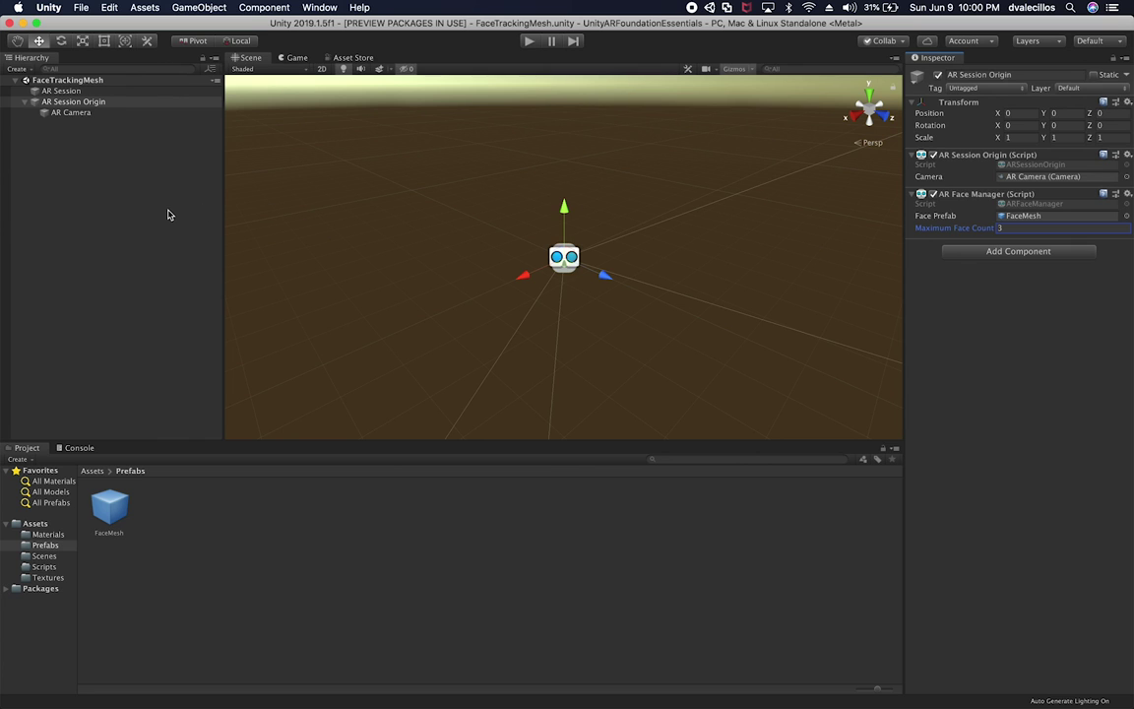
click(73, 90)
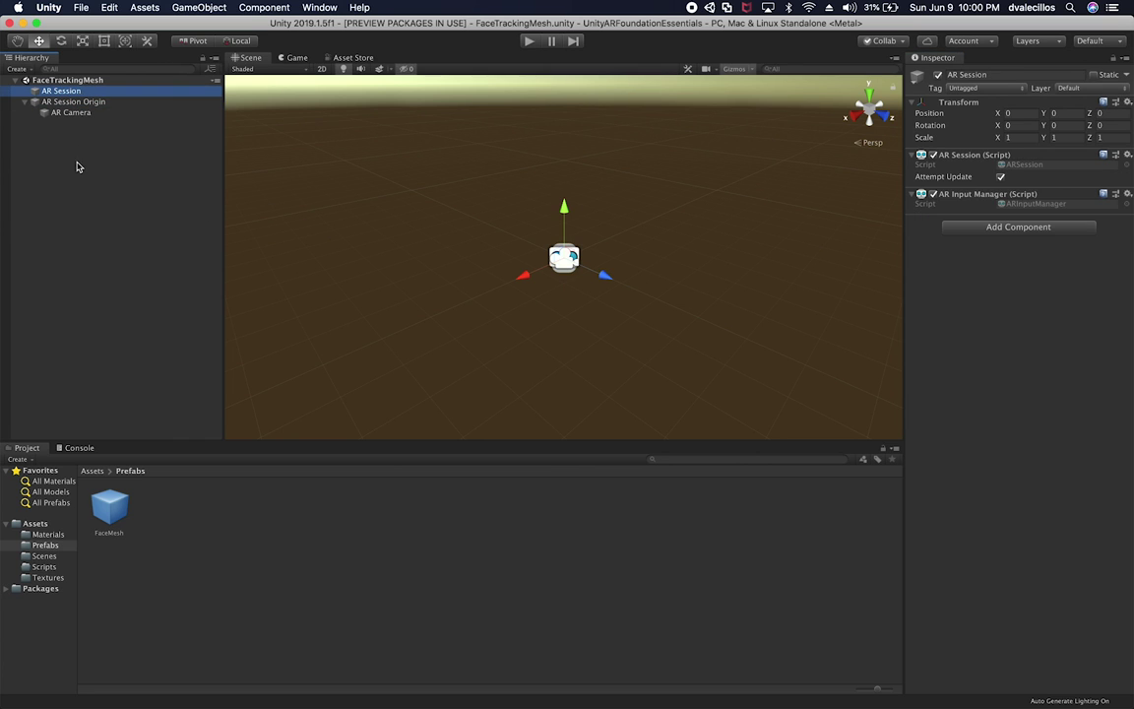
- Review the sample scene's Directional Light settings
click(79, 138)
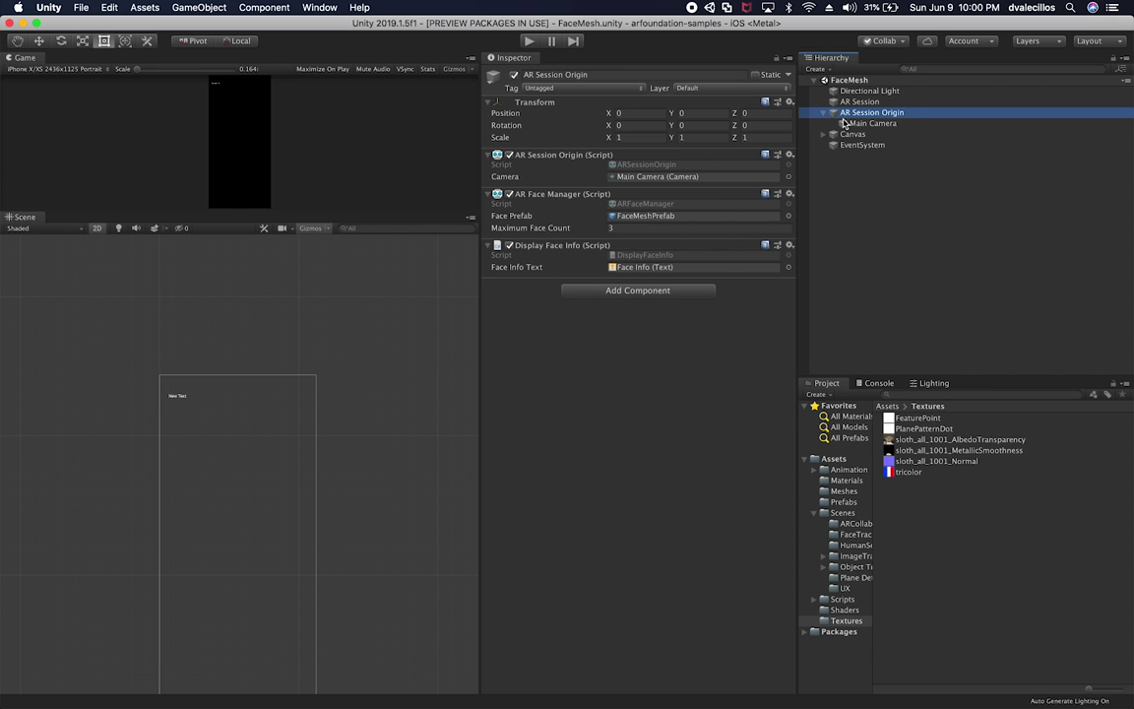
click(862, 90)
click(855, 111)
key(Home)
click(862, 91)
click(847, 266)
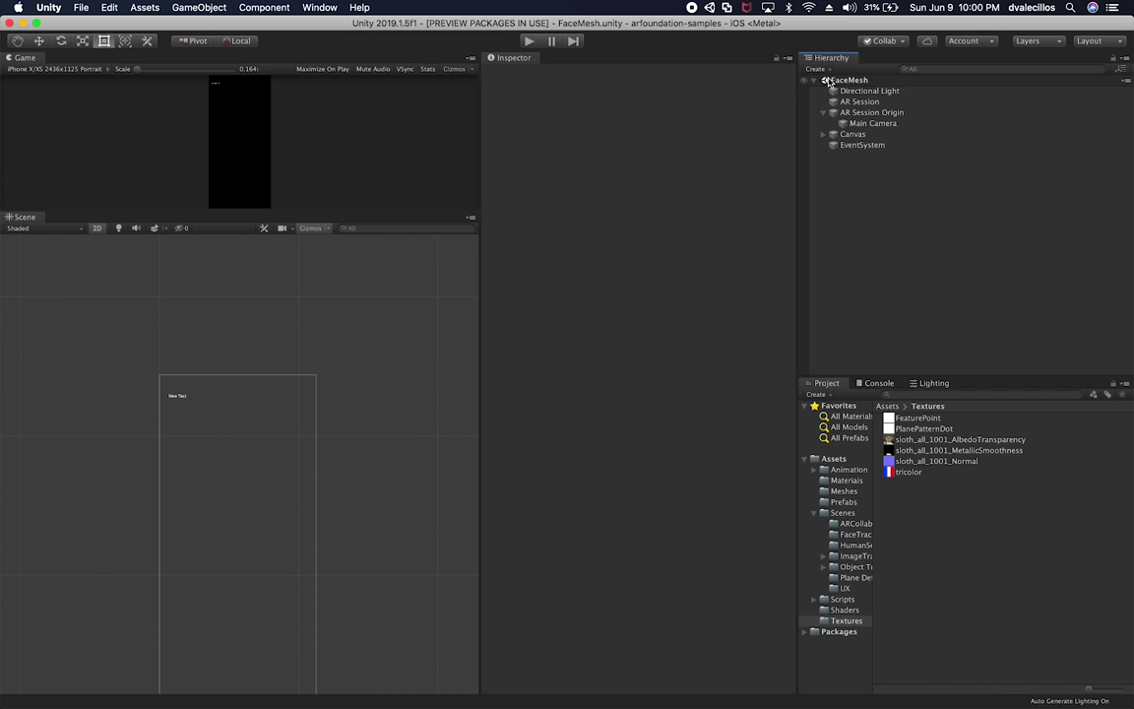
click(848, 90)
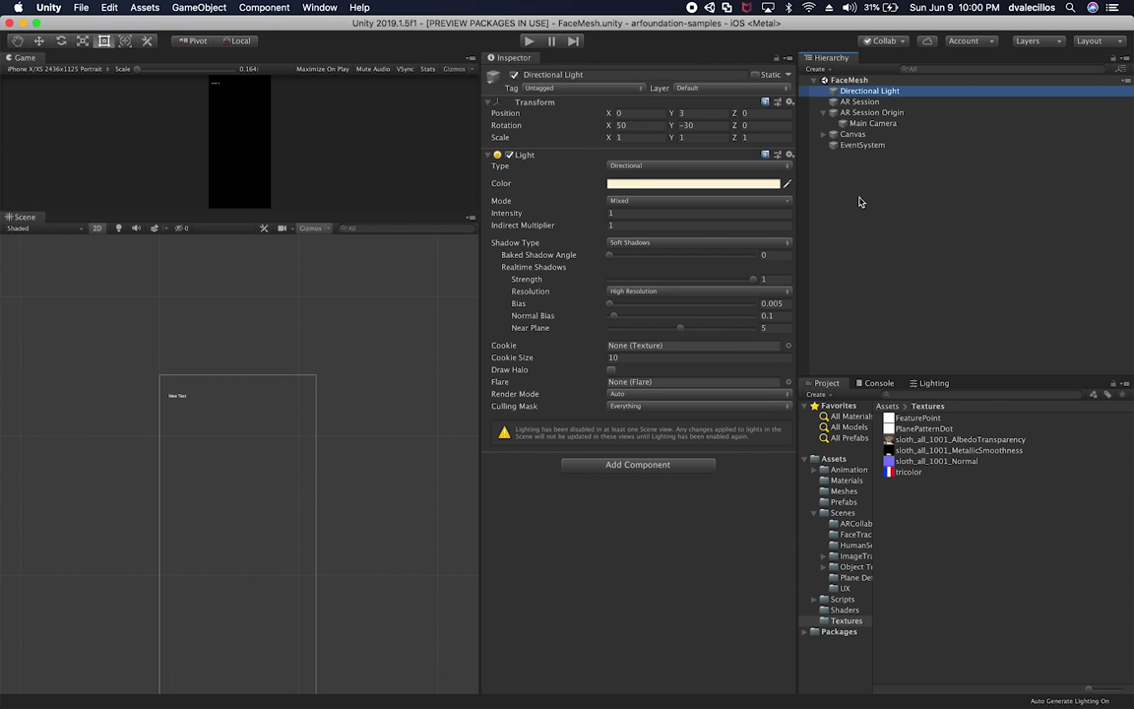
- Create a Directional Light and move it to the top of the Hierarchy
click(27, 232)
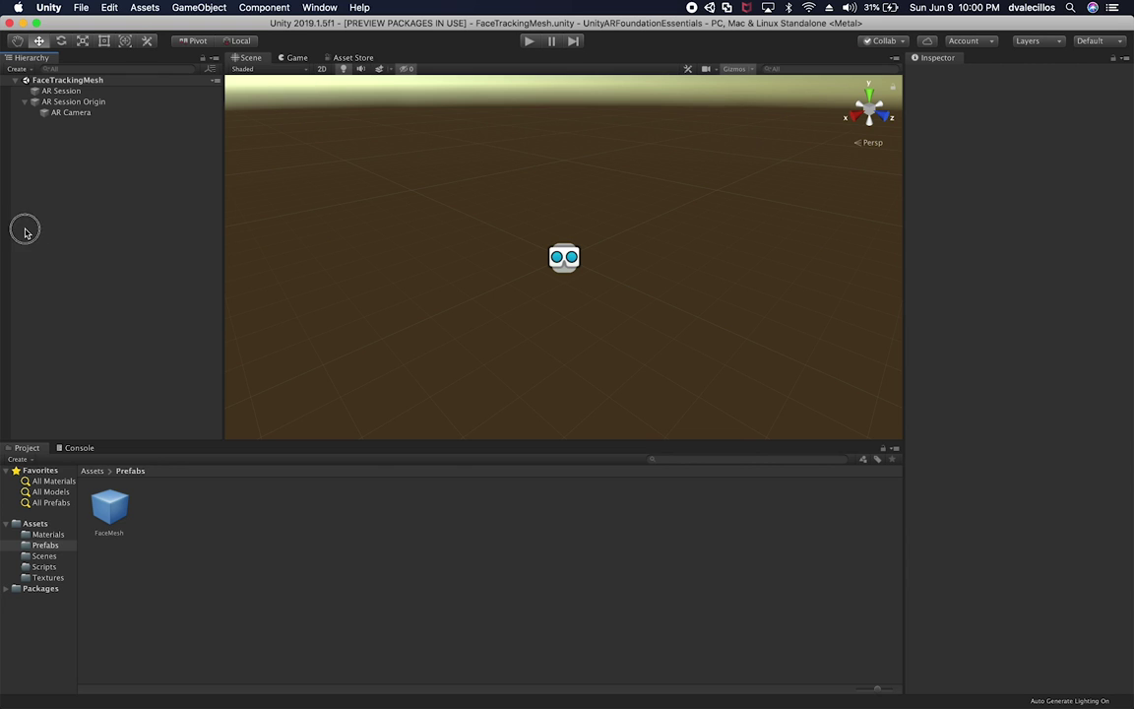
right_click(26, 232)
mouse_move(84, 365)
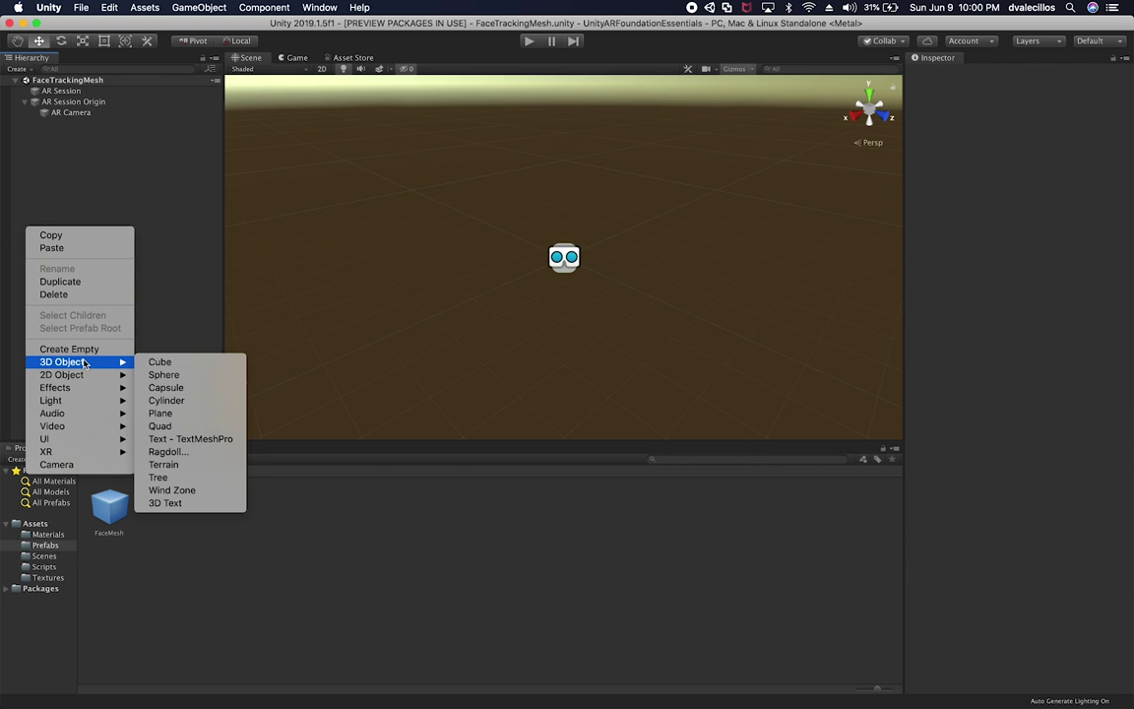
mouse_move(84, 400)
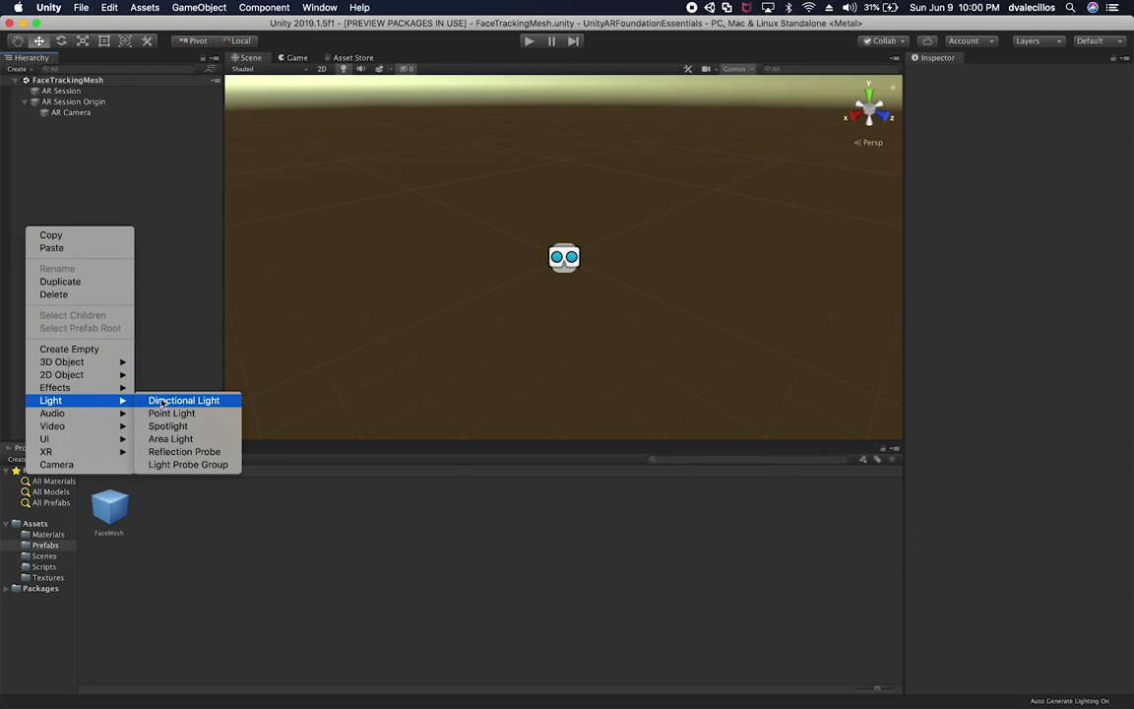
click(183, 399)
drag(61, 123, 59, 87)
click(108, 194)
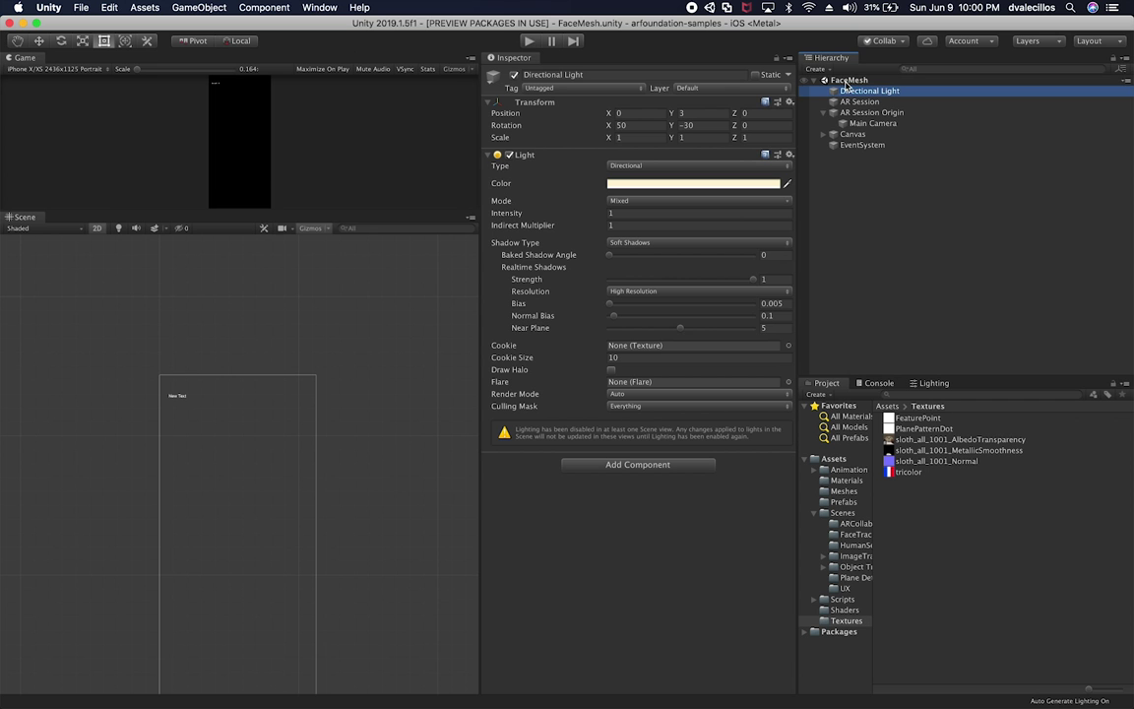
- Review the sample's EventSystem, Canvas and Face Info text settings
click(854, 146)
click(852, 135)
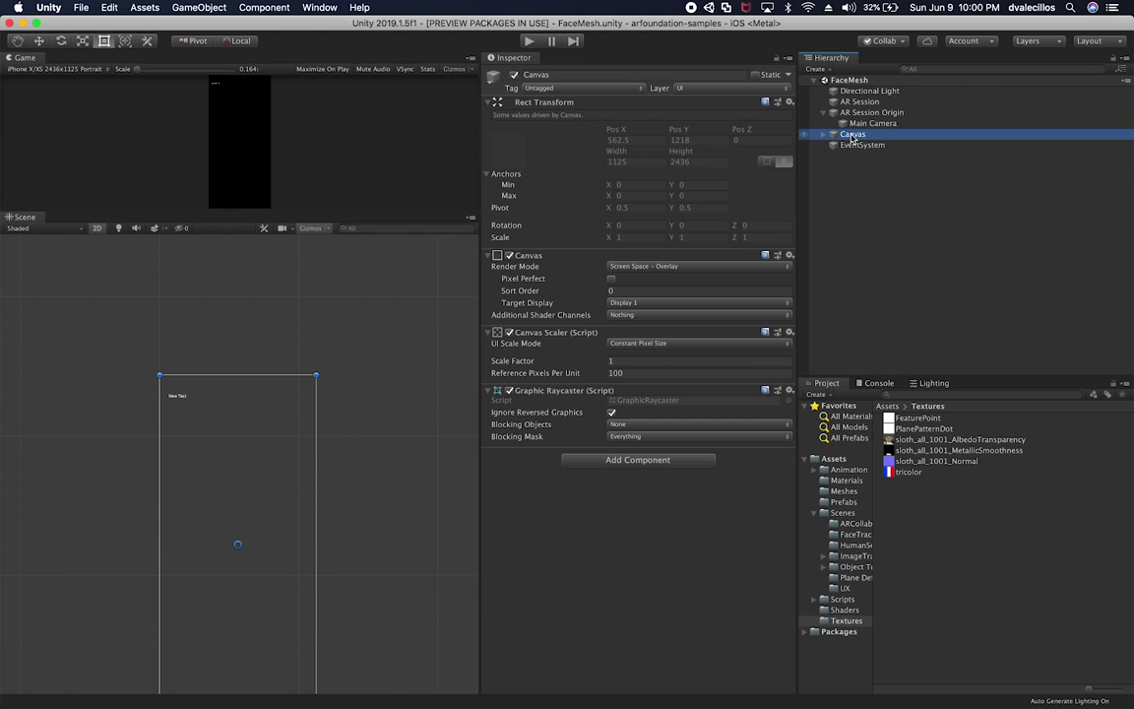
click(823, 134)
click(859, 145)
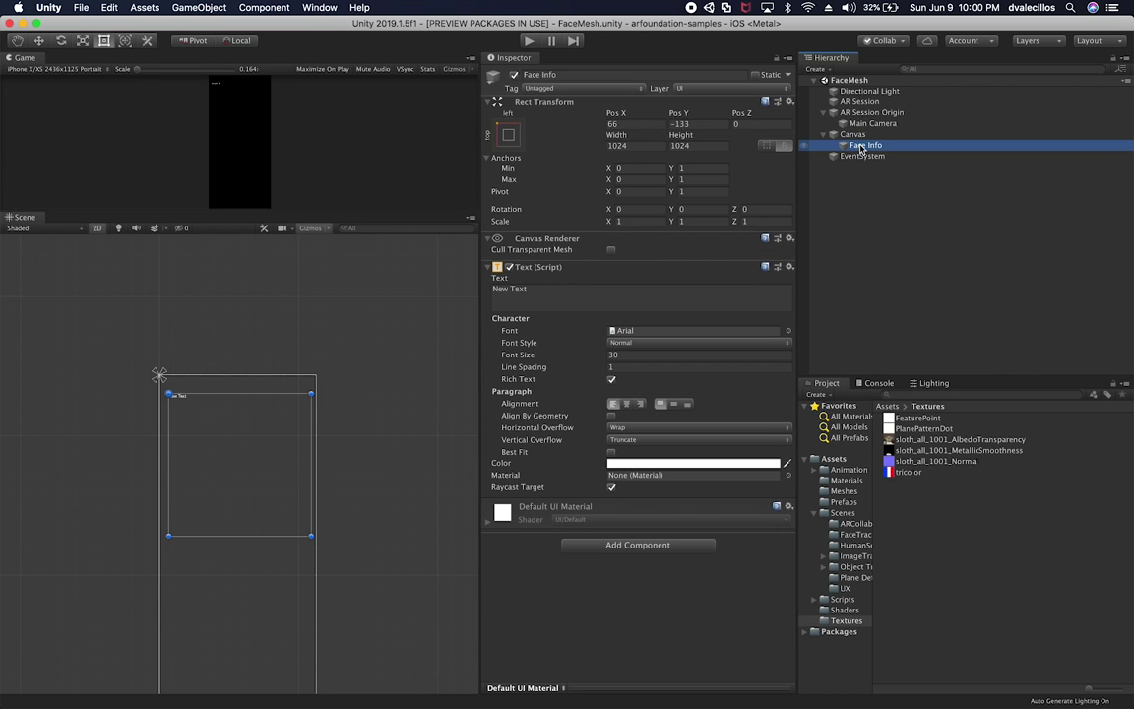
click(848, 136)
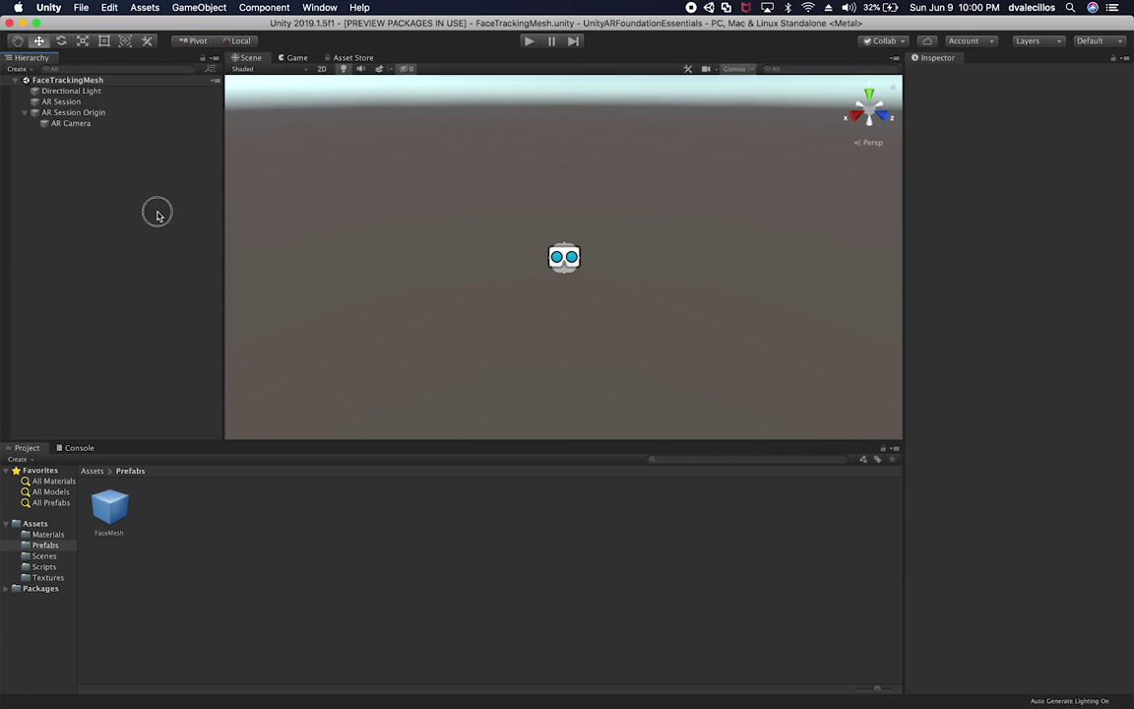
right_click(157, 210)
- Add a UI Canvas with its EventSystem and collapse AR Session Origin
mouse_move(204, 422)
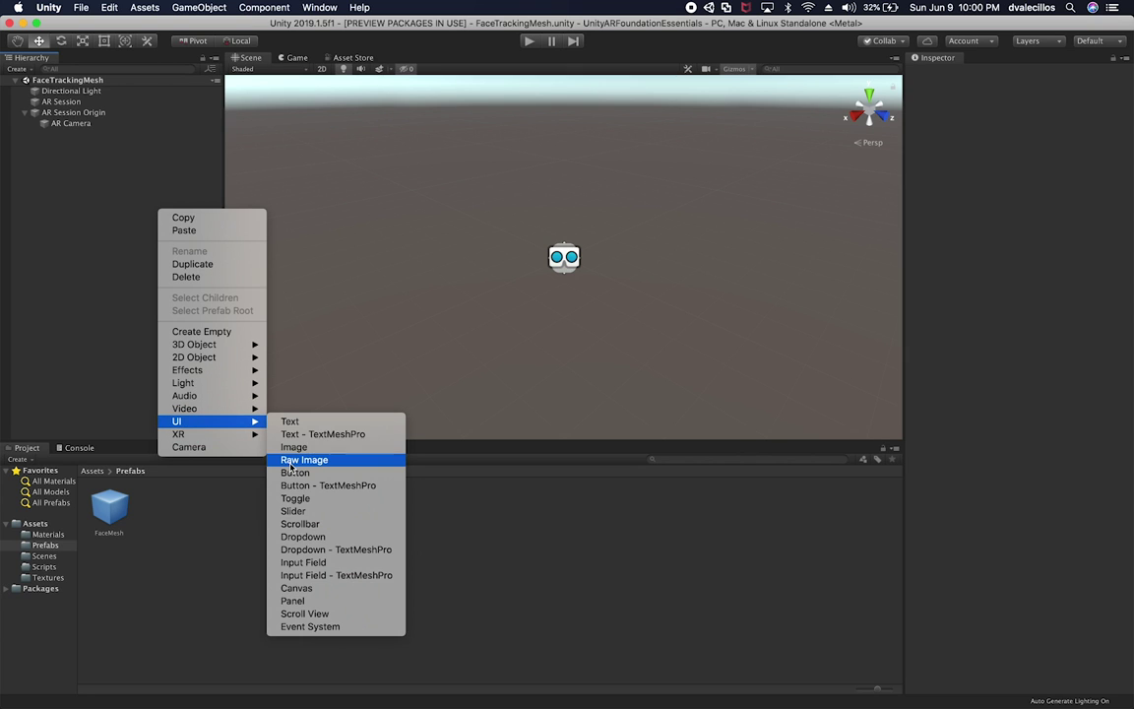
click(296, 588)
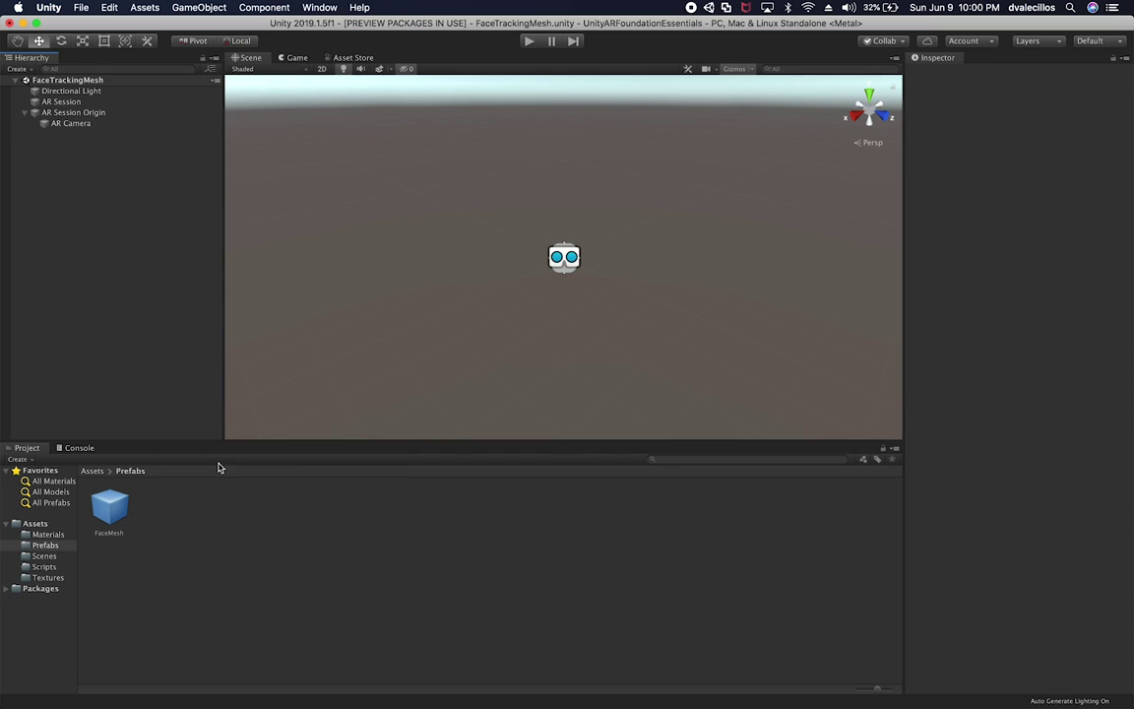
click(24, 112)
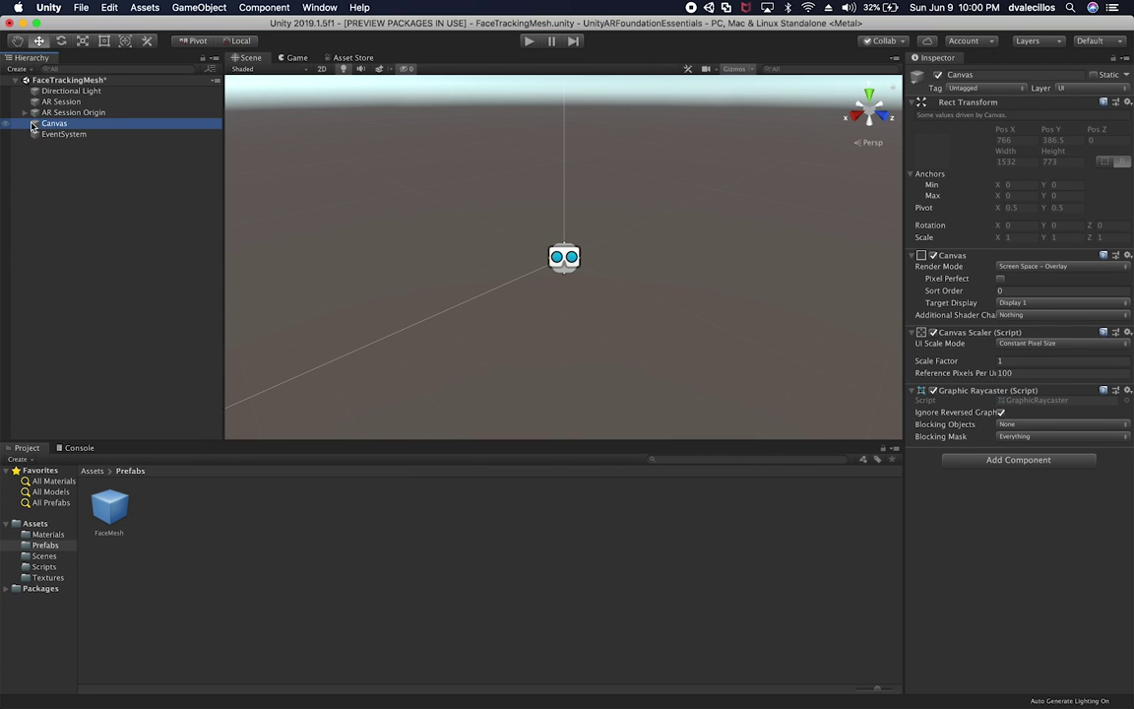
click(552, 254)
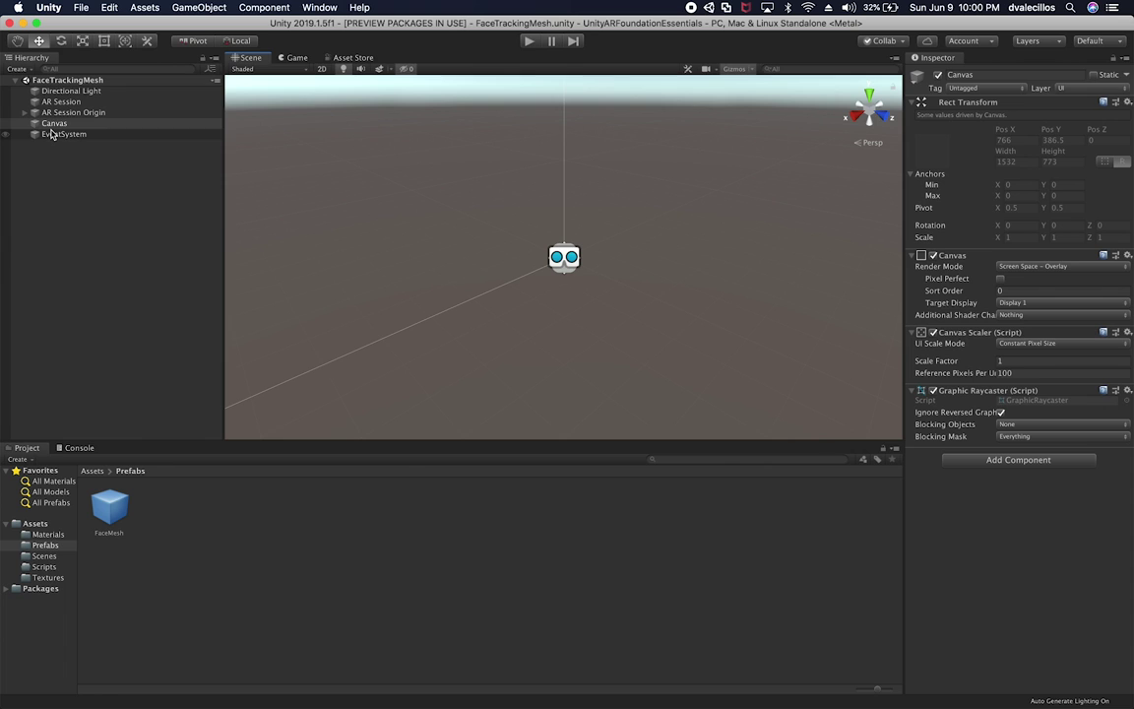
click(84, 8)
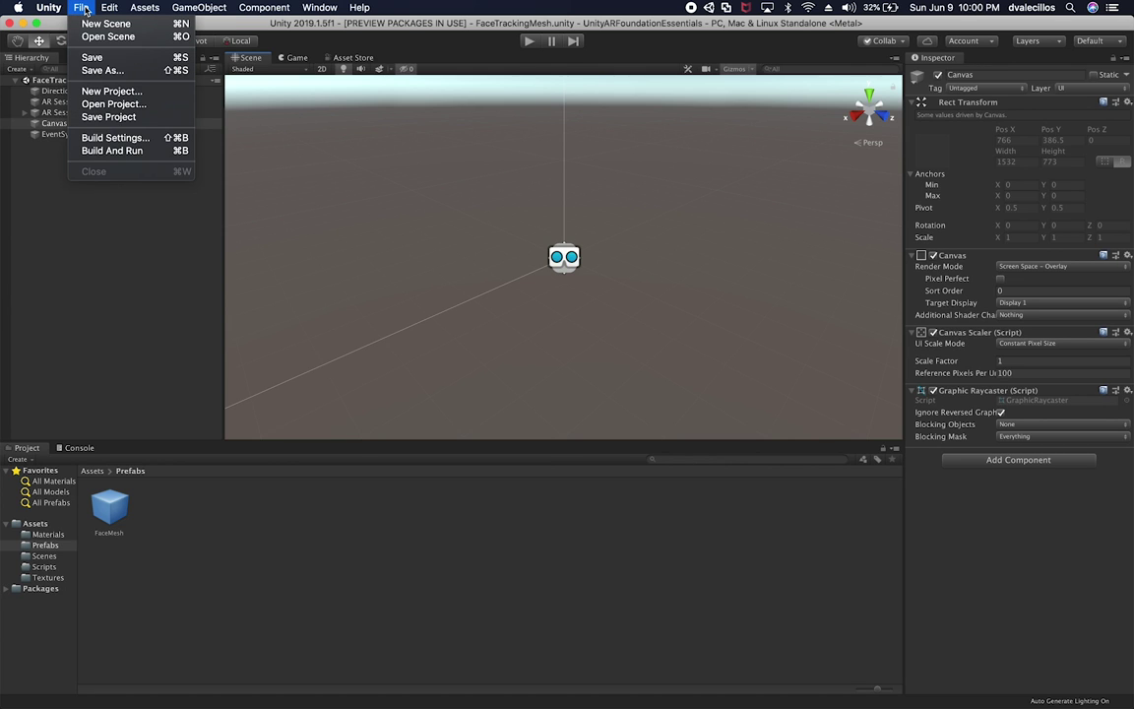
- Select iOS in Build Settings and add the open FaceTrackingMesh scene to Scenes In Build
click(97, 139)
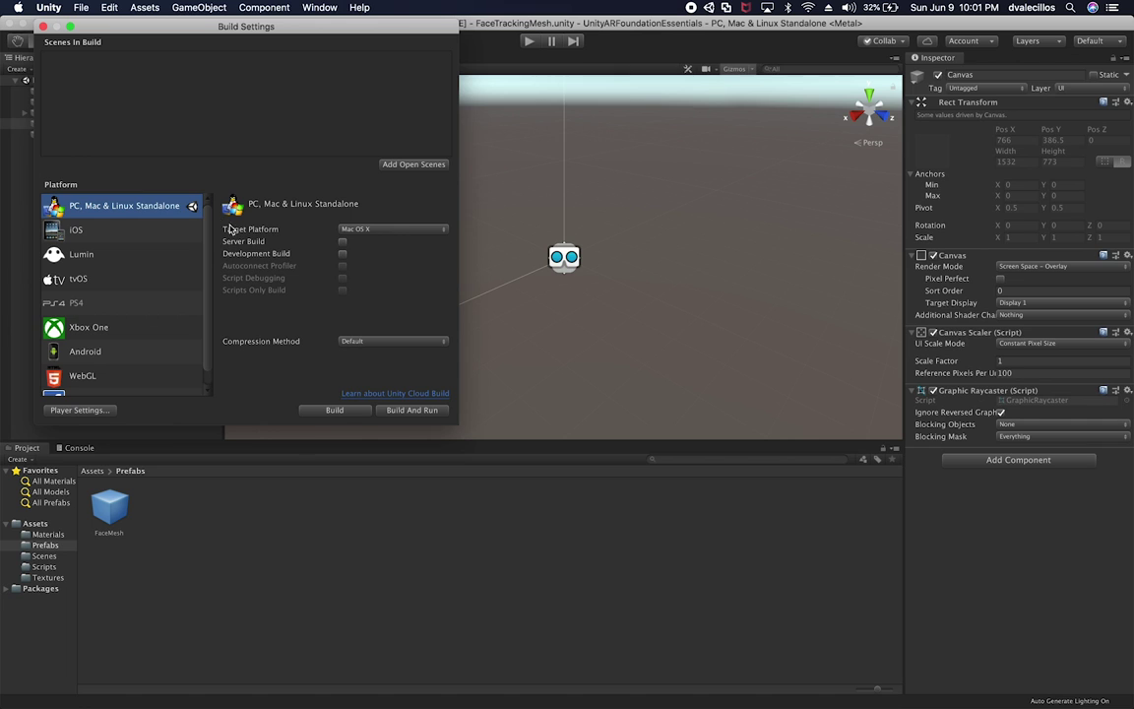
click(129, 232)
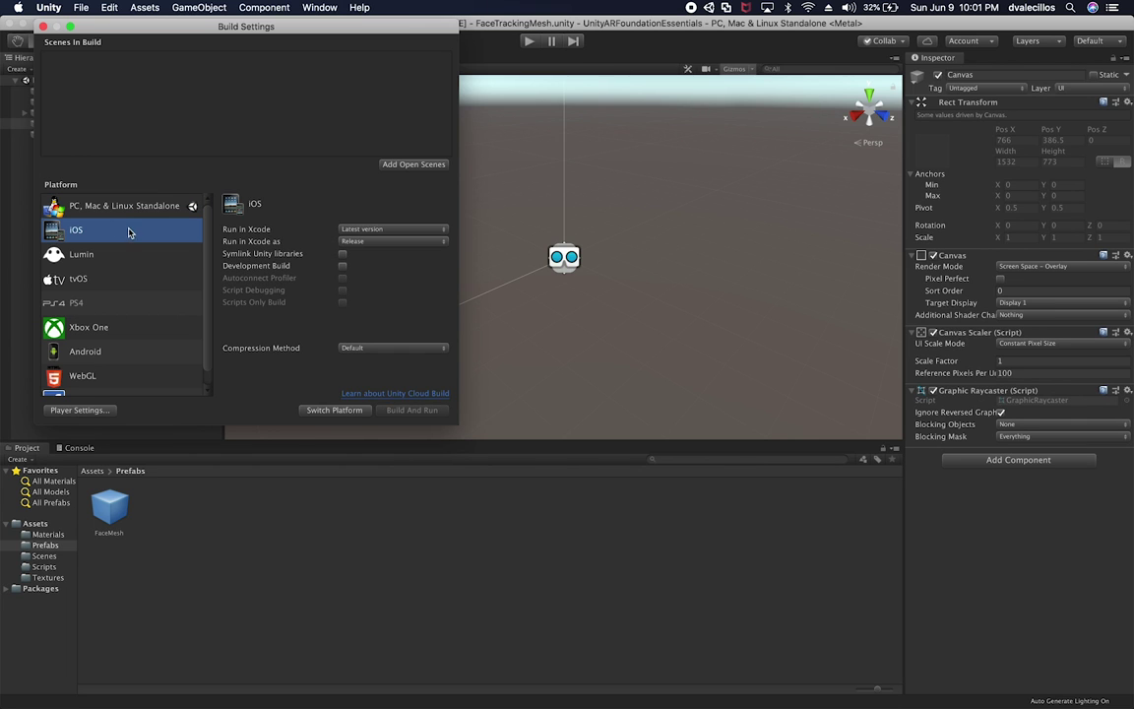
click(413, 166)
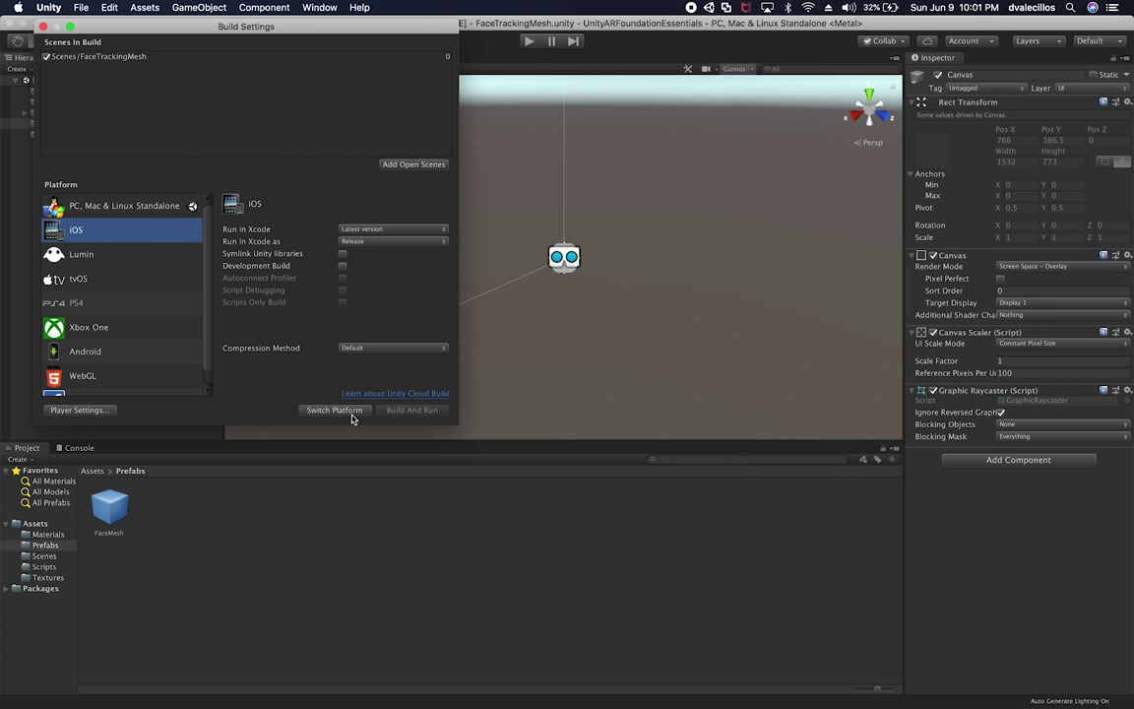
click(317, 410)
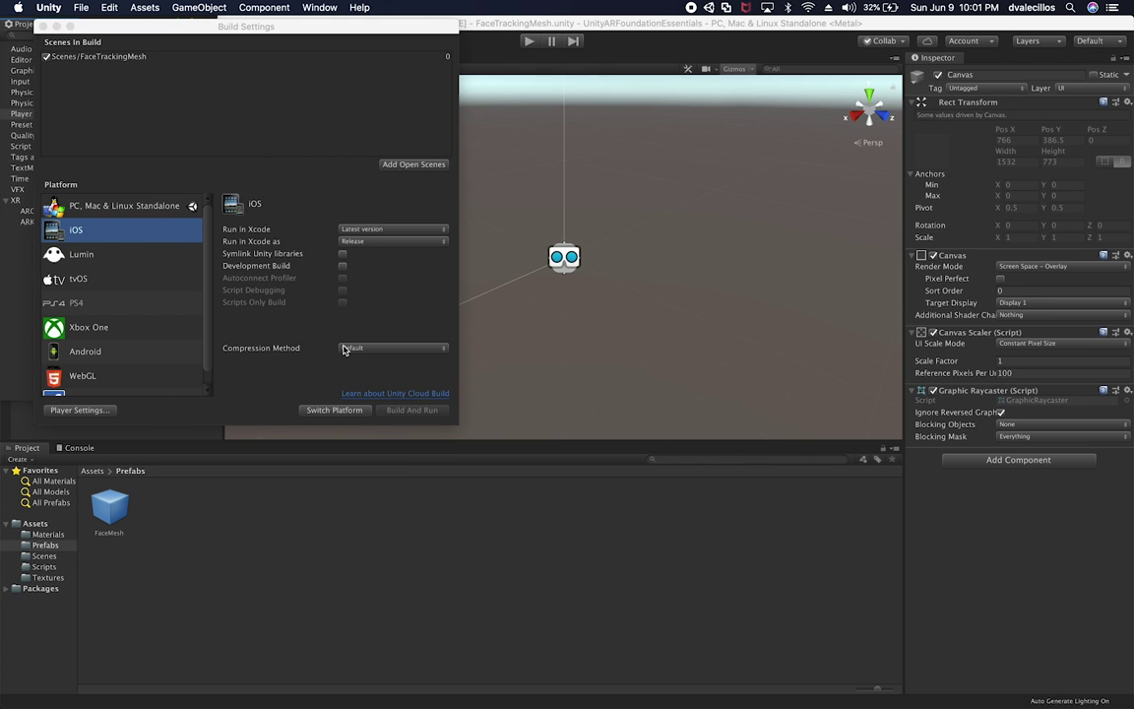
- Close the Build Settings window and bring up the Player page of Project Settings
drag(161, 30, 733, 191)
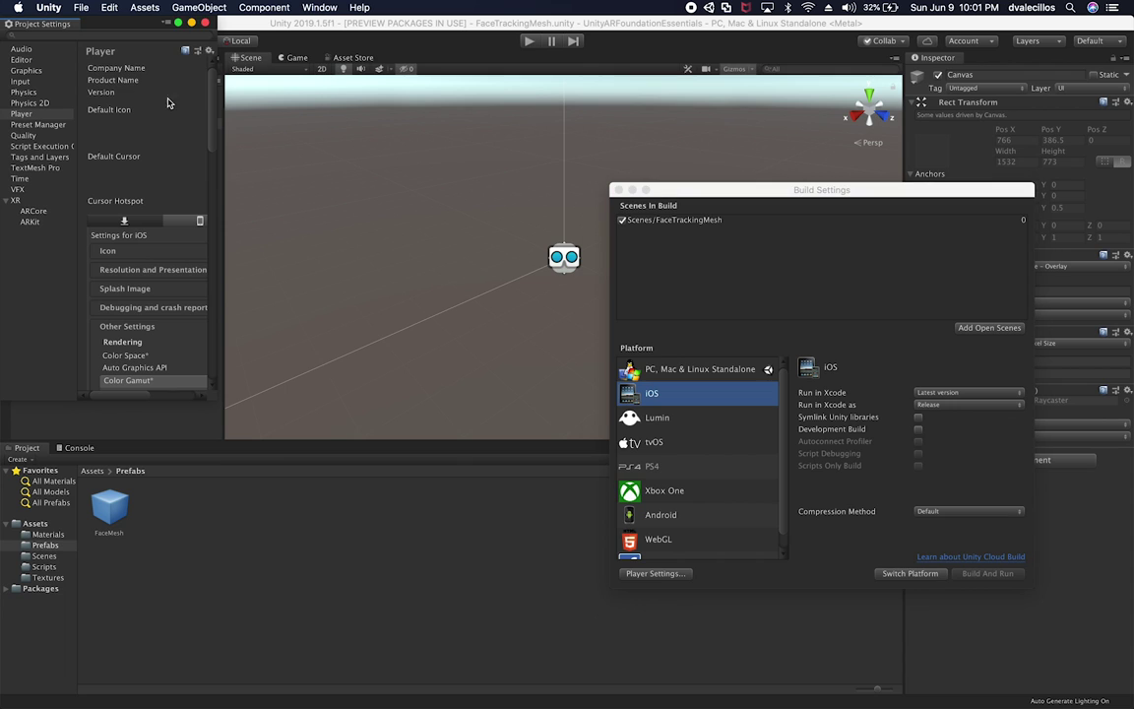
key(super+w)
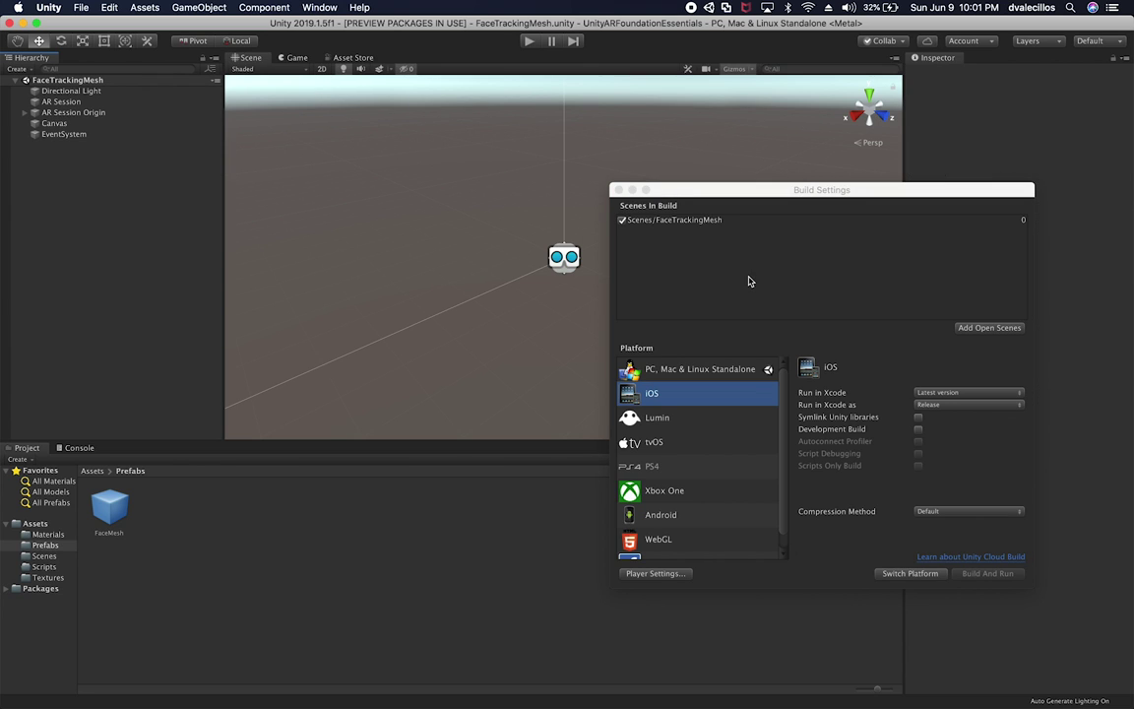
click(618, 189)
click(44, 24)
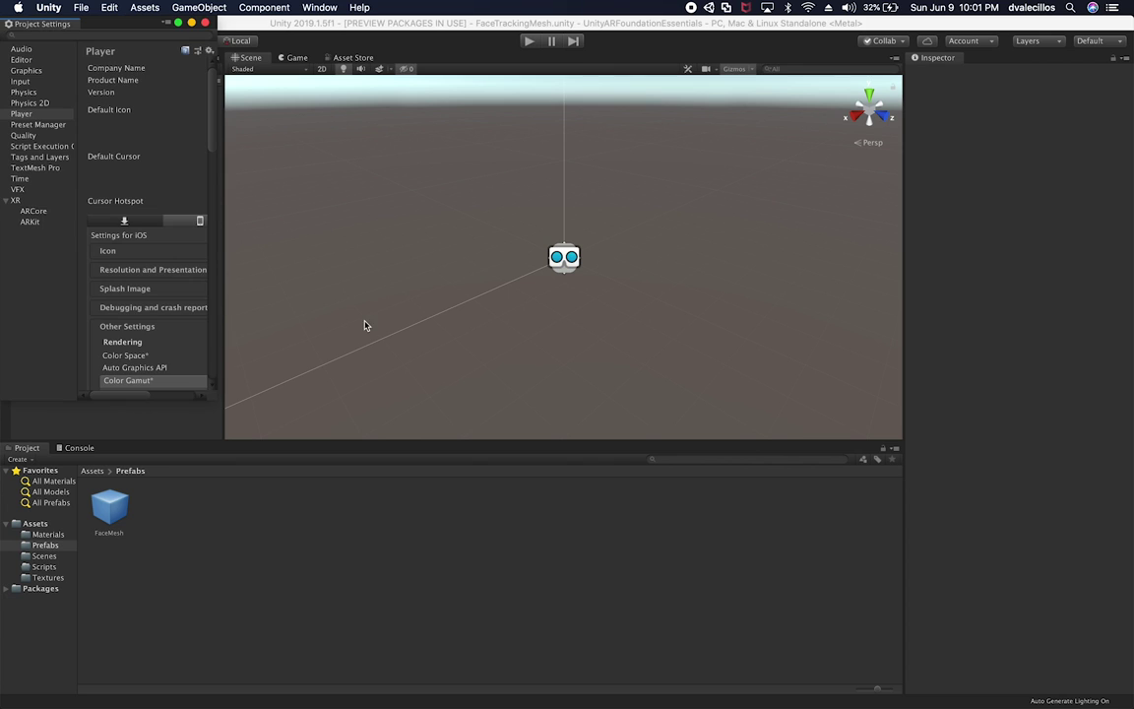
- Dock Project Settings as a tab and replace the Product Name with AR
drag(45, 24, 310, 57)
click(581, 103)
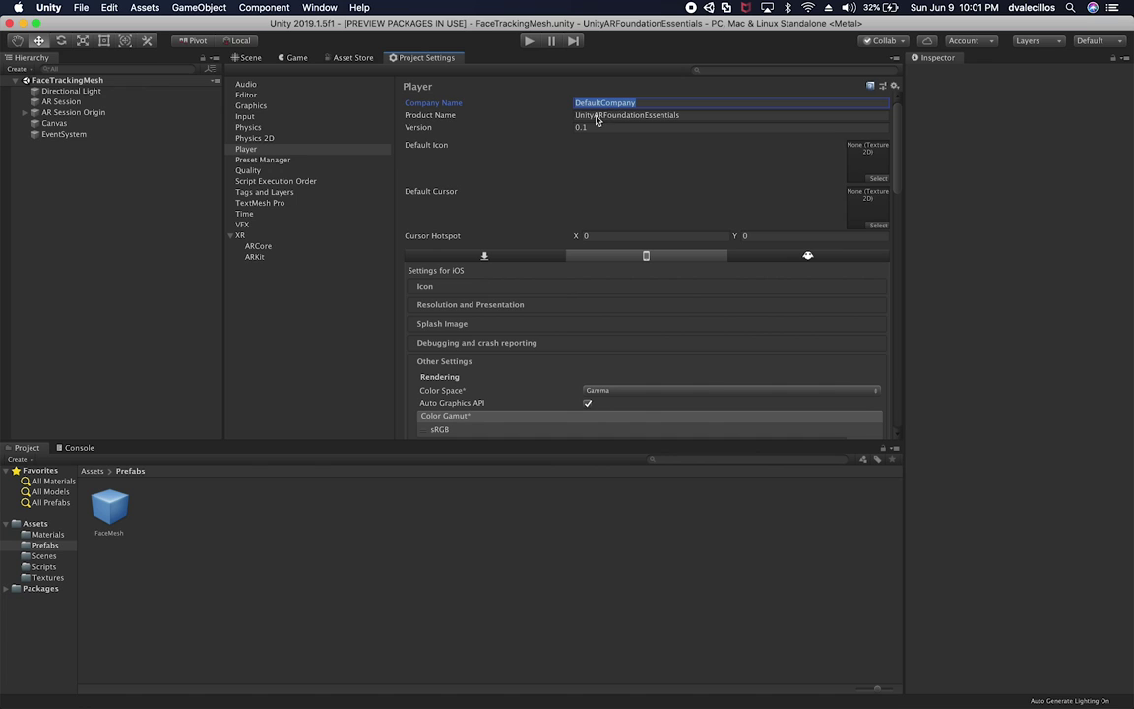
click(613, 116)
click(622, 116)
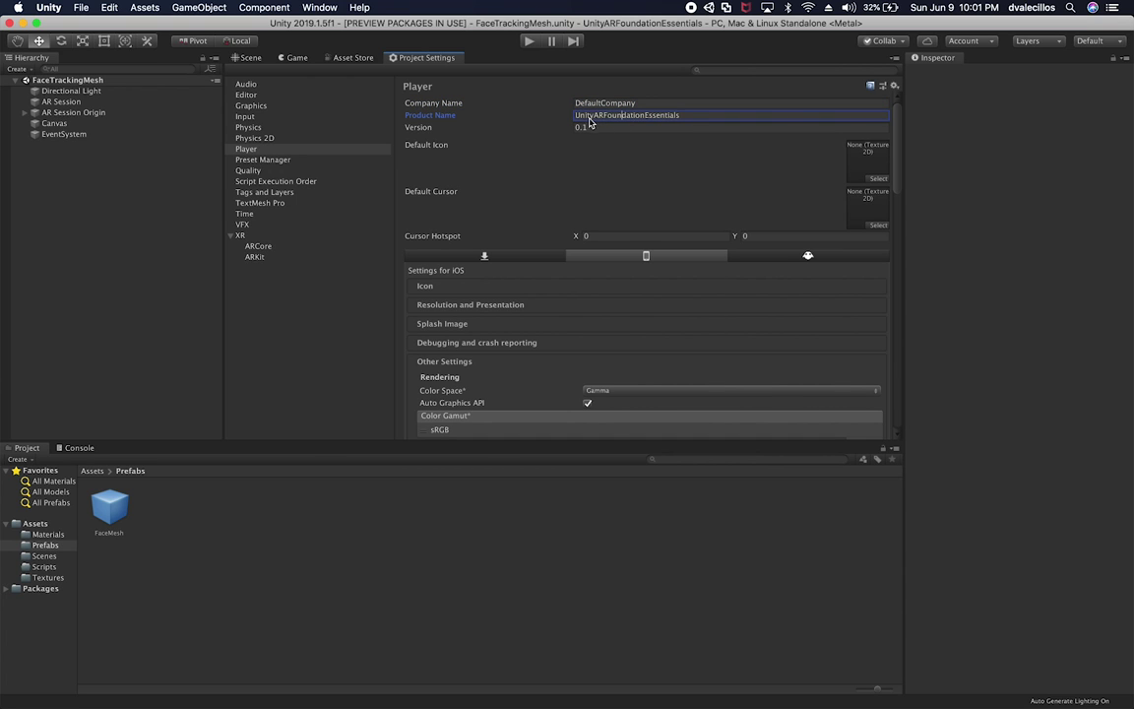
drag(646, 118, 600, 119)
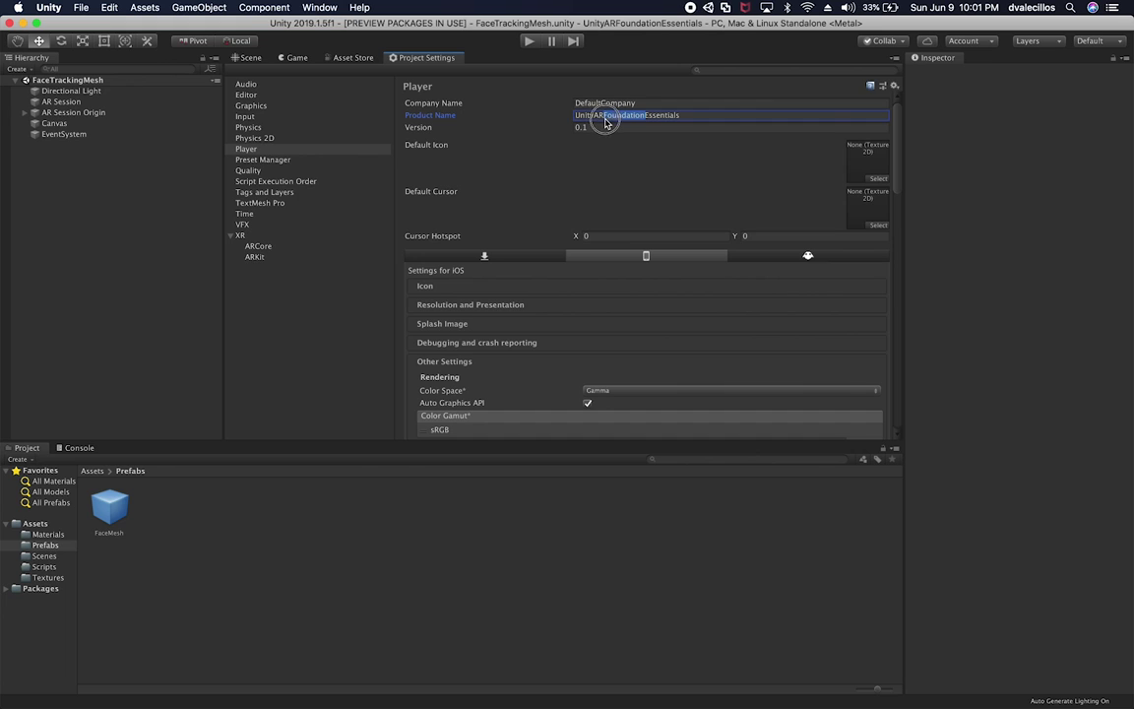
key(shift+alt+Right)
key(super+a)
key(BackSpace)
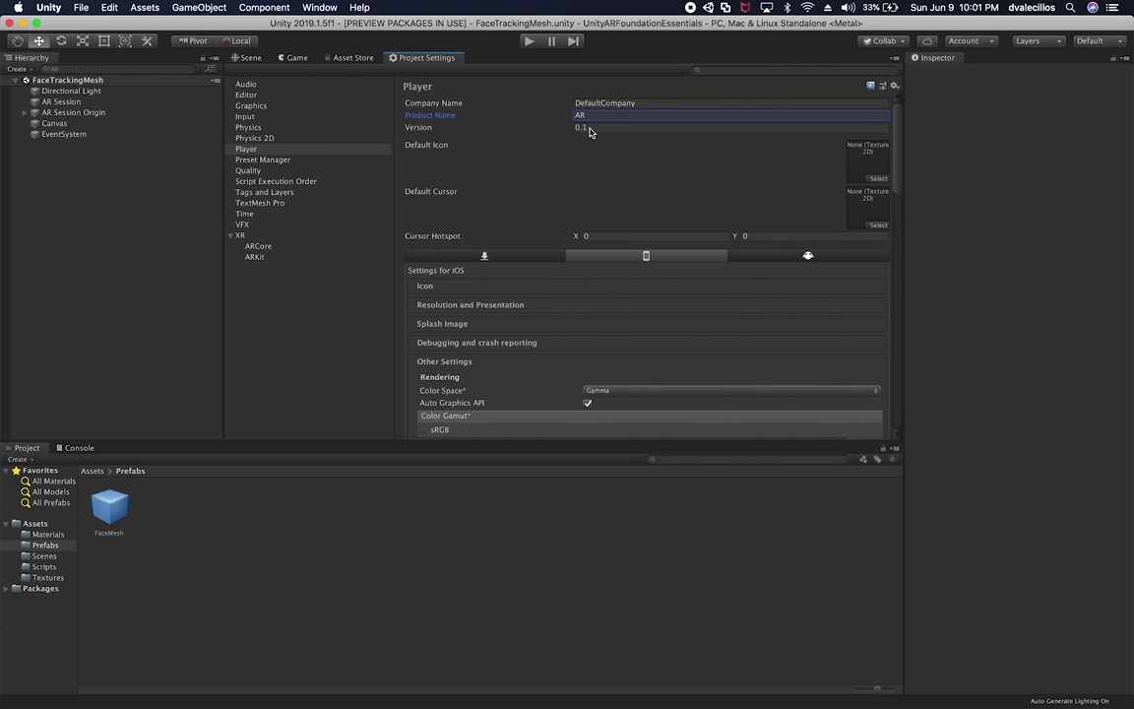
- Expand the Resolution, Splash Image, Debugging and Other Settings sections of the Player settings
click(597, 129)
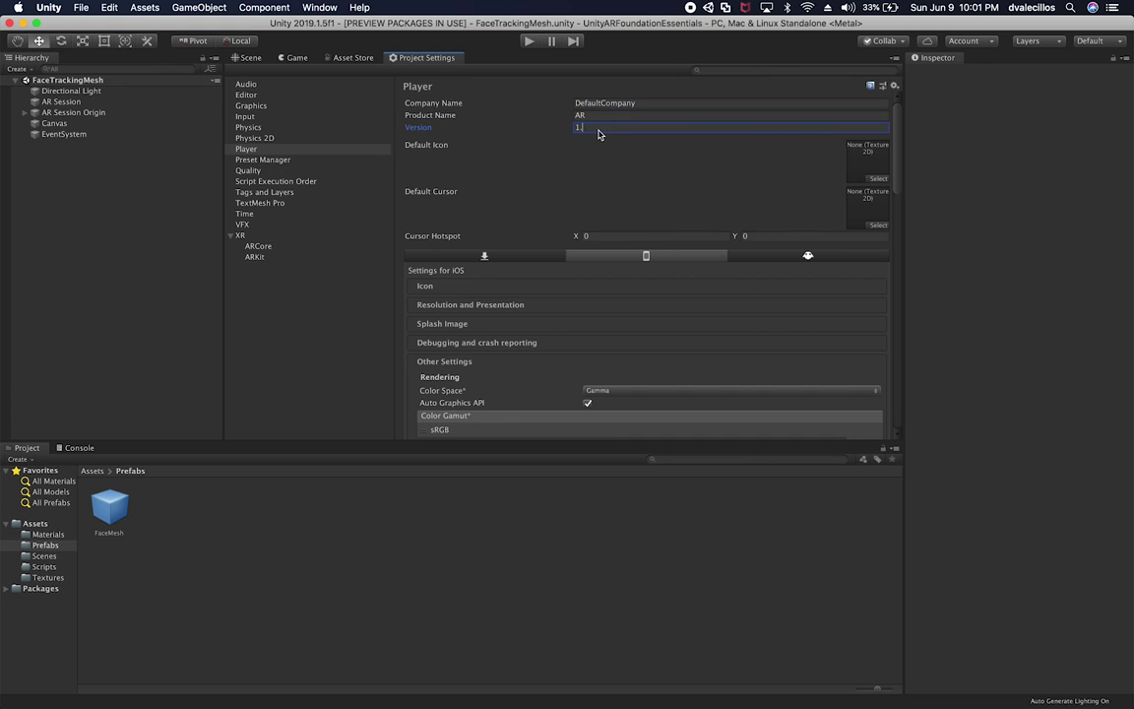
scroll(639, 232, down, 3)
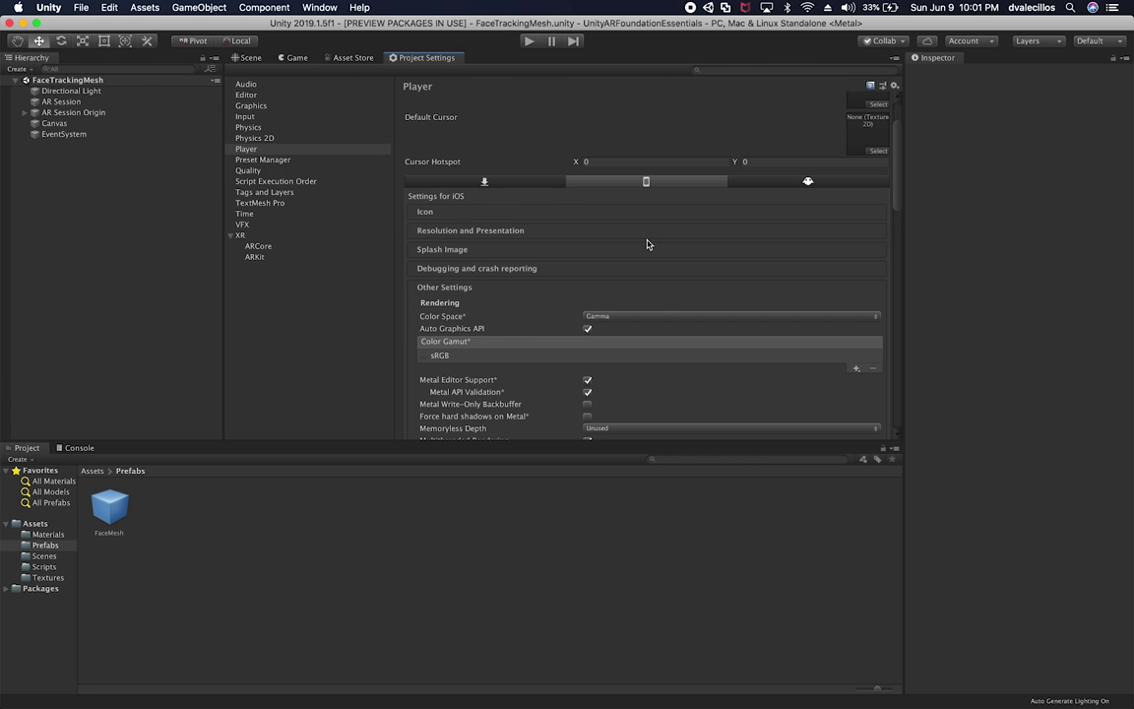
click(439, 232)
scroll(668, 316, down, 2)
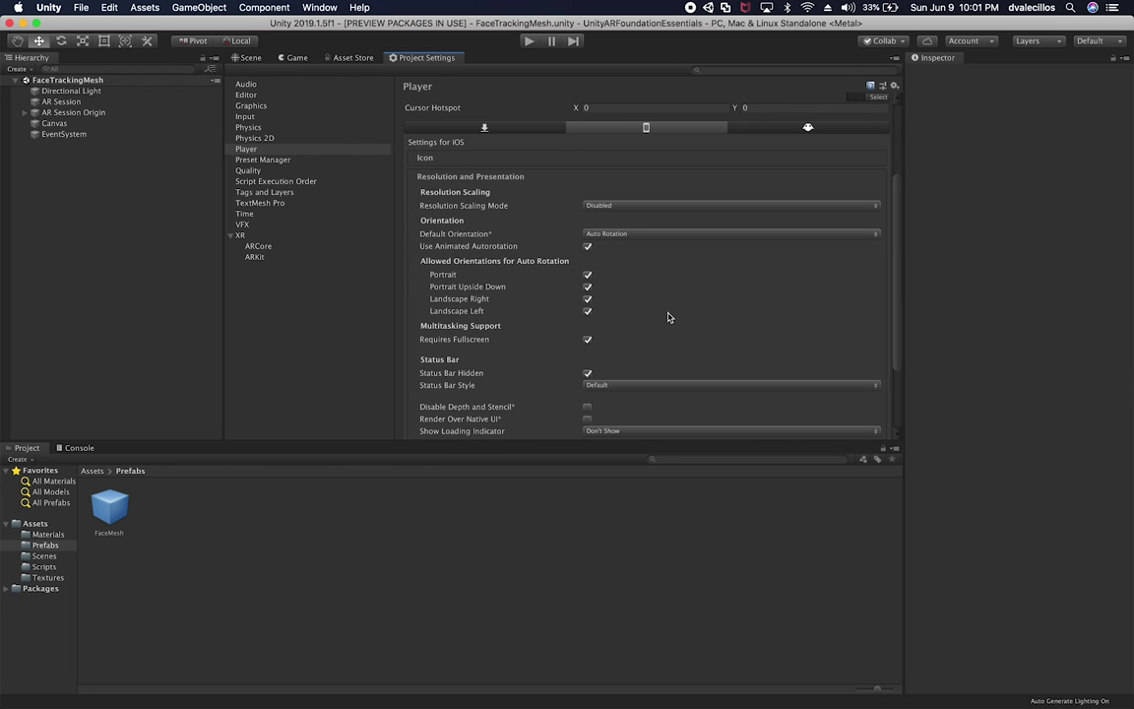
scroll(678, 327, down, 3)
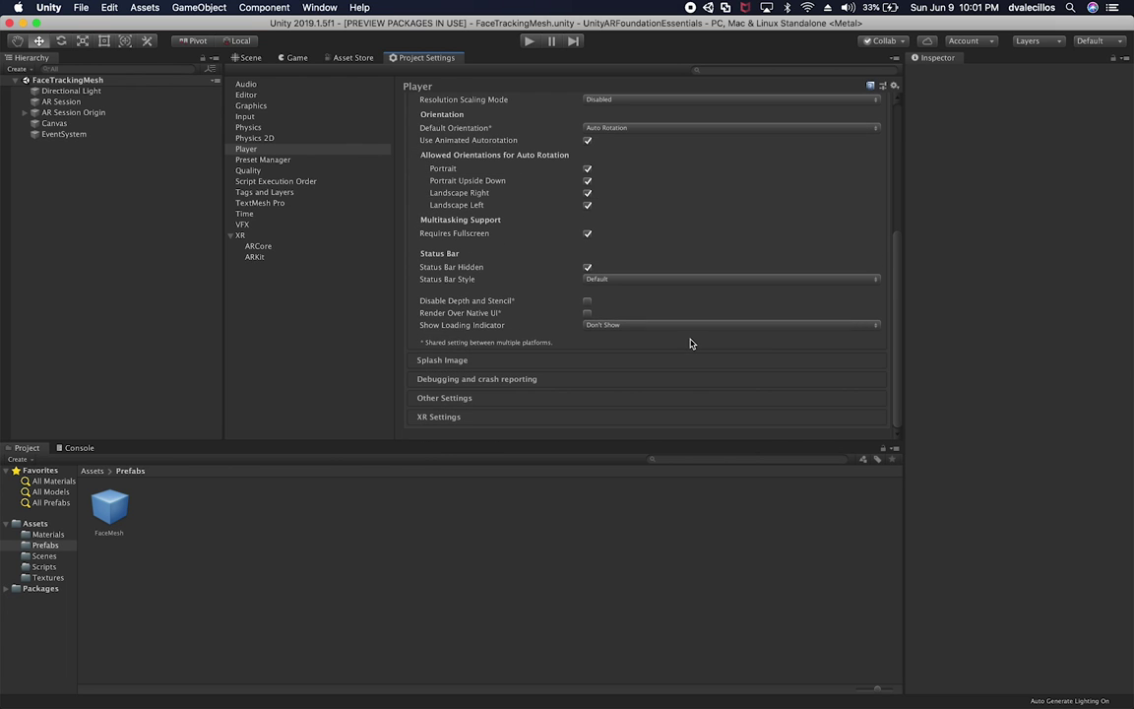
click(514, 361)
scroll(564, 374, down, 5)
scroll(534, 301, down, 10)
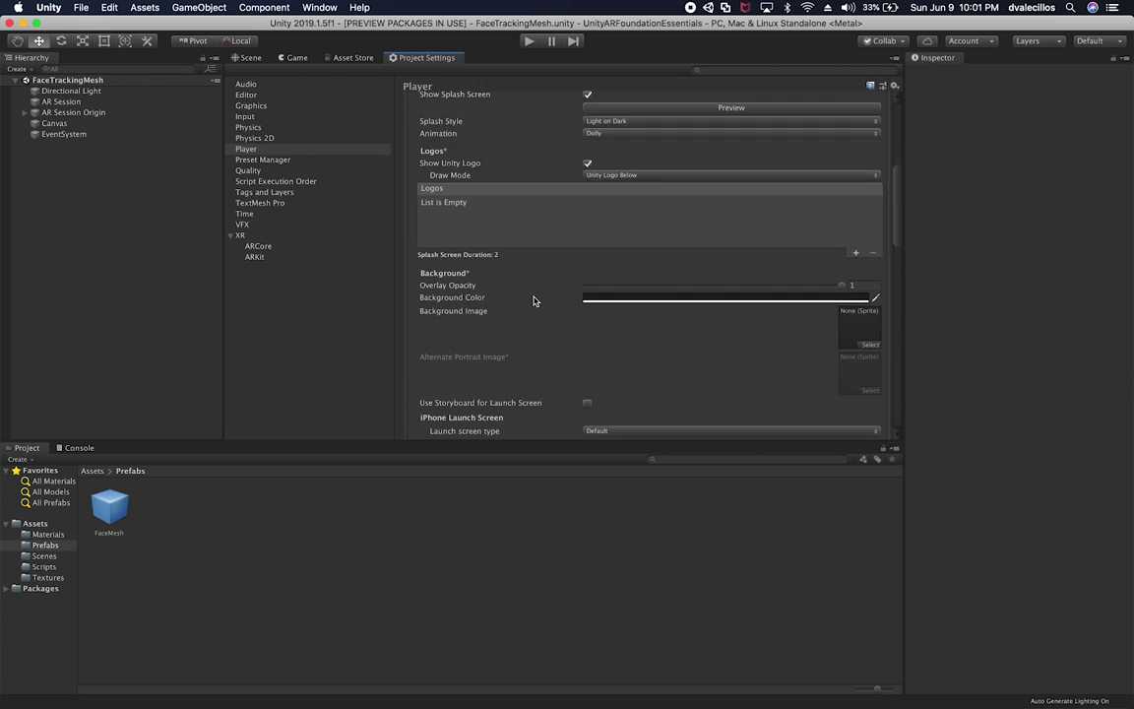
scroll(537, 323, down, 2)
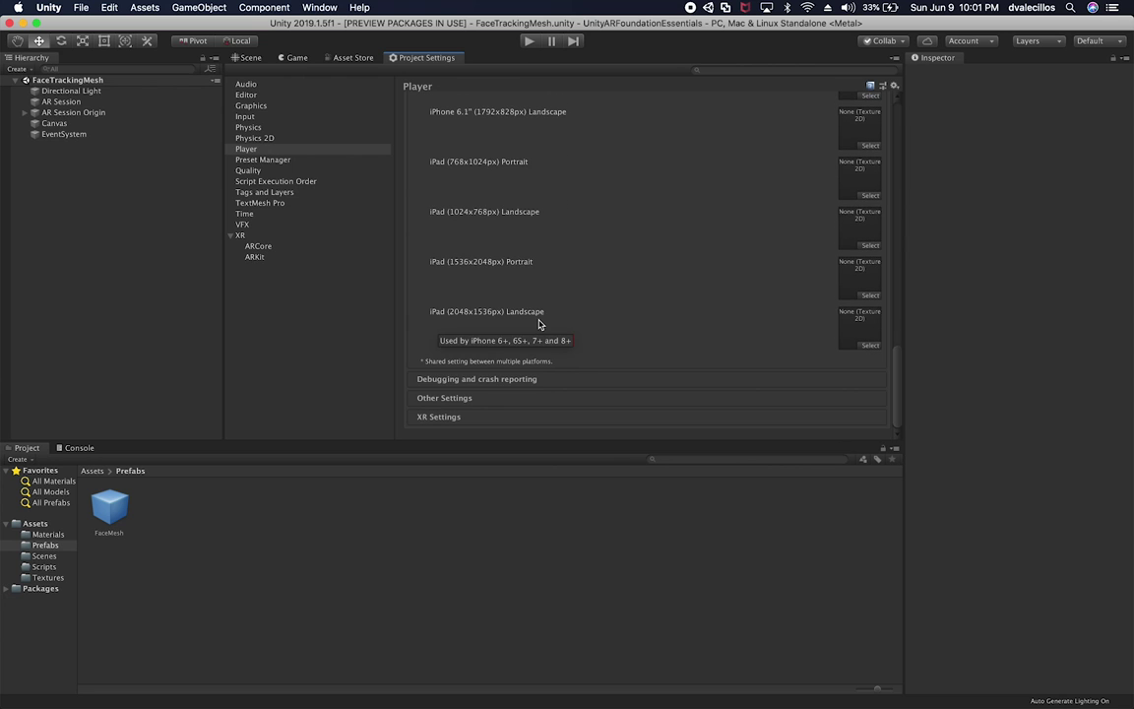
click(478, 375)
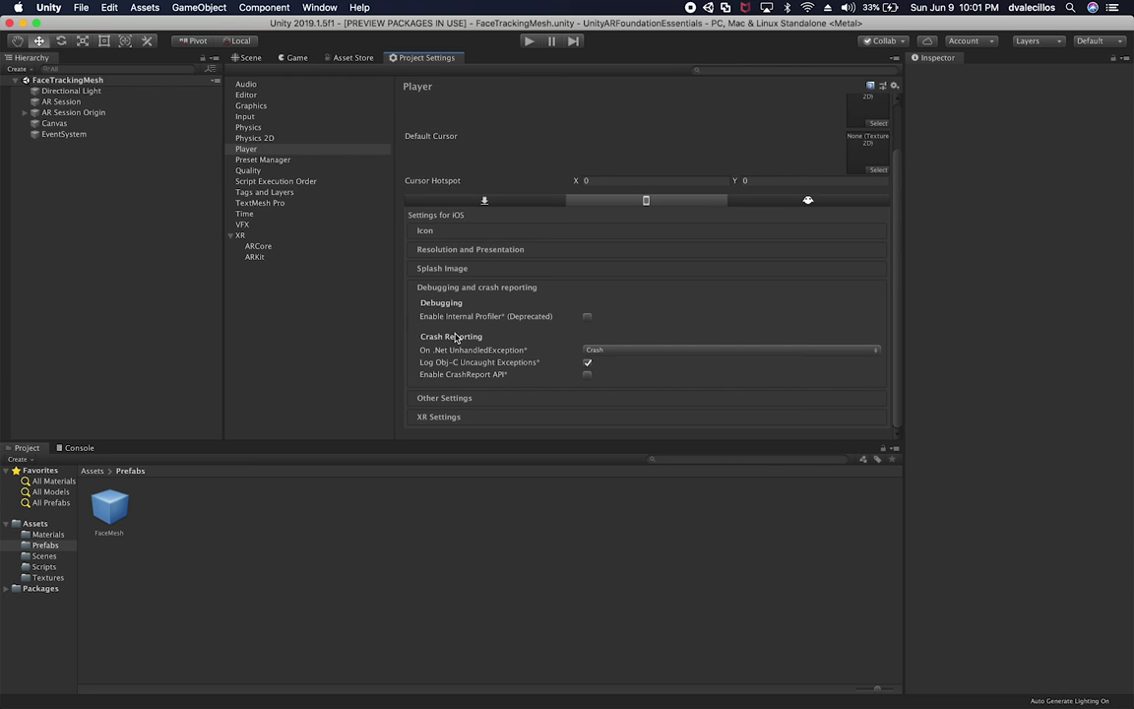
scroll(496, 352, up, 1)
click(496, 406)
scroll(544, 392, down, 5)
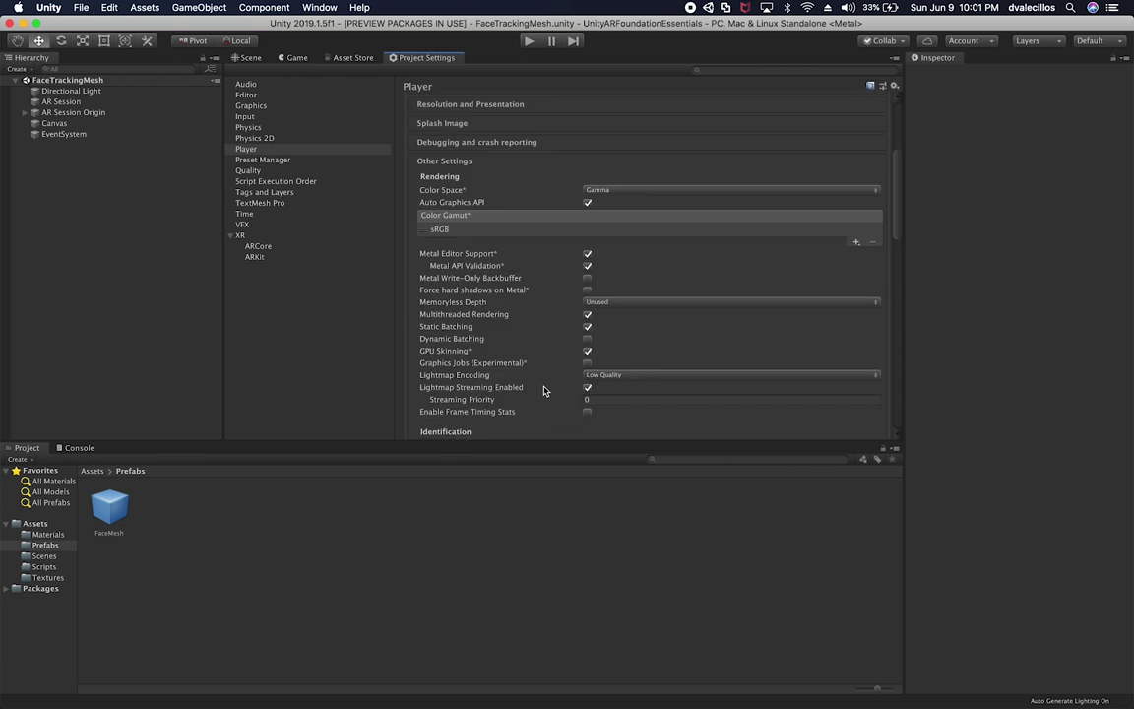
- Set the Bundle Identifier to com.mycompany.ar and the Build number to 1.0.0
click(608, 327)
text(com.mycompany.ar)
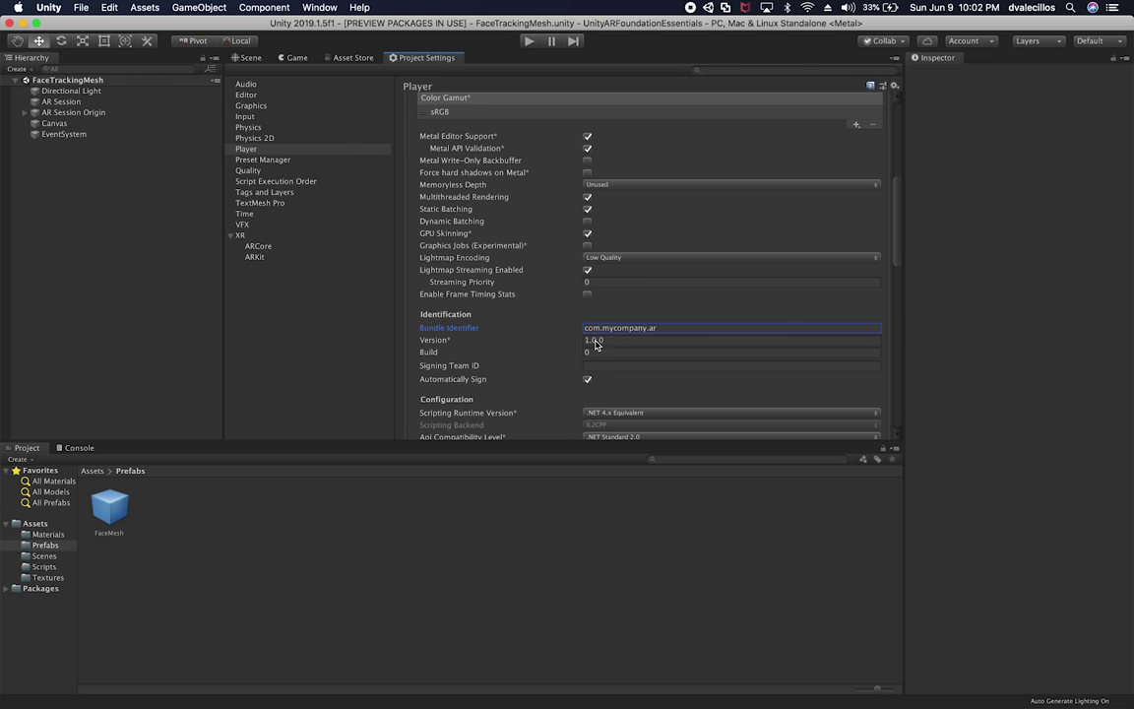
click(600, 352)
text(1.0.0)
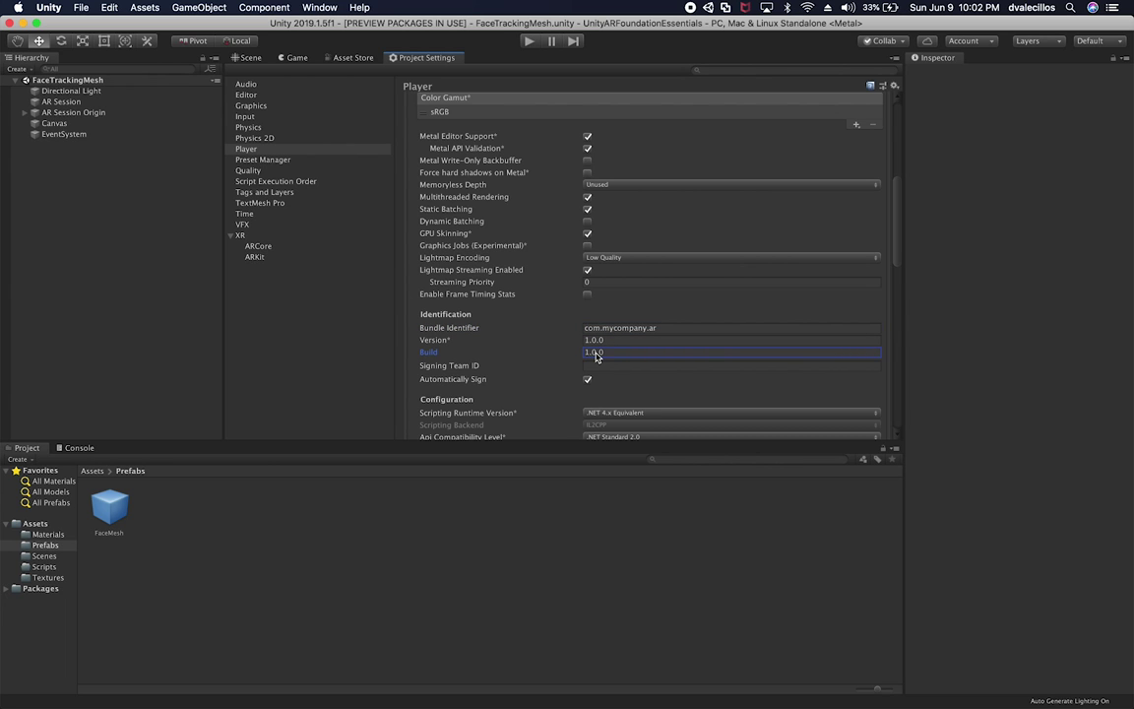
scroll(530, 377, down, 2)
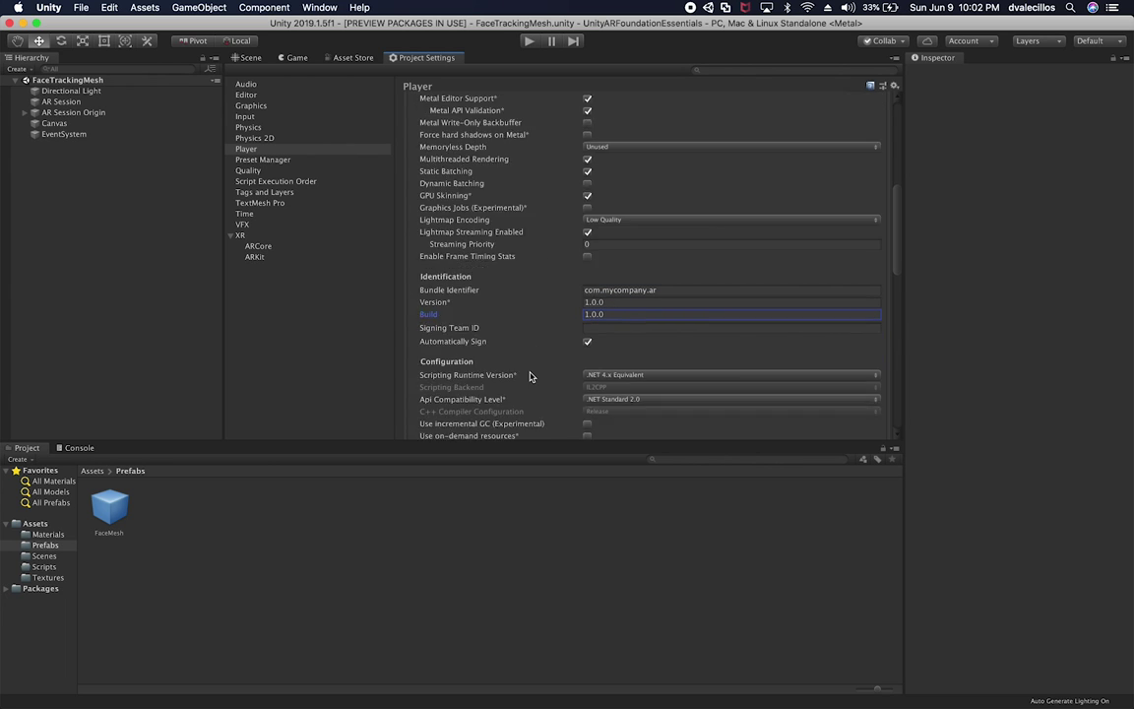
scroll(530, 377, down, 5)
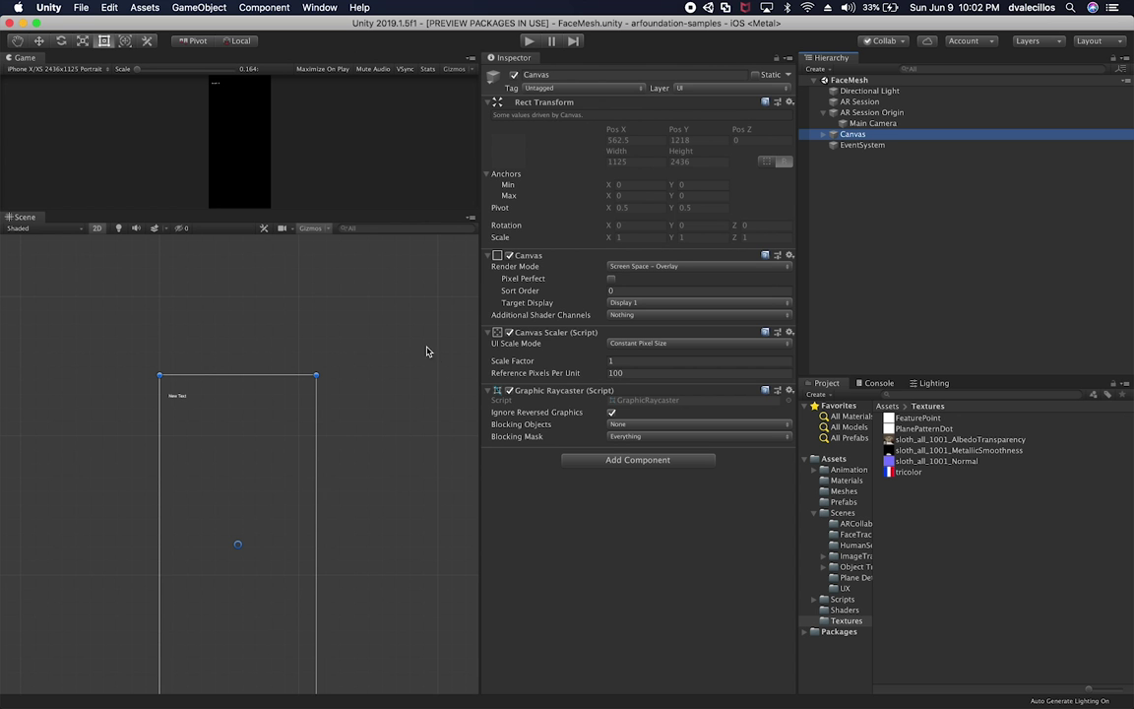
click(81, 8)
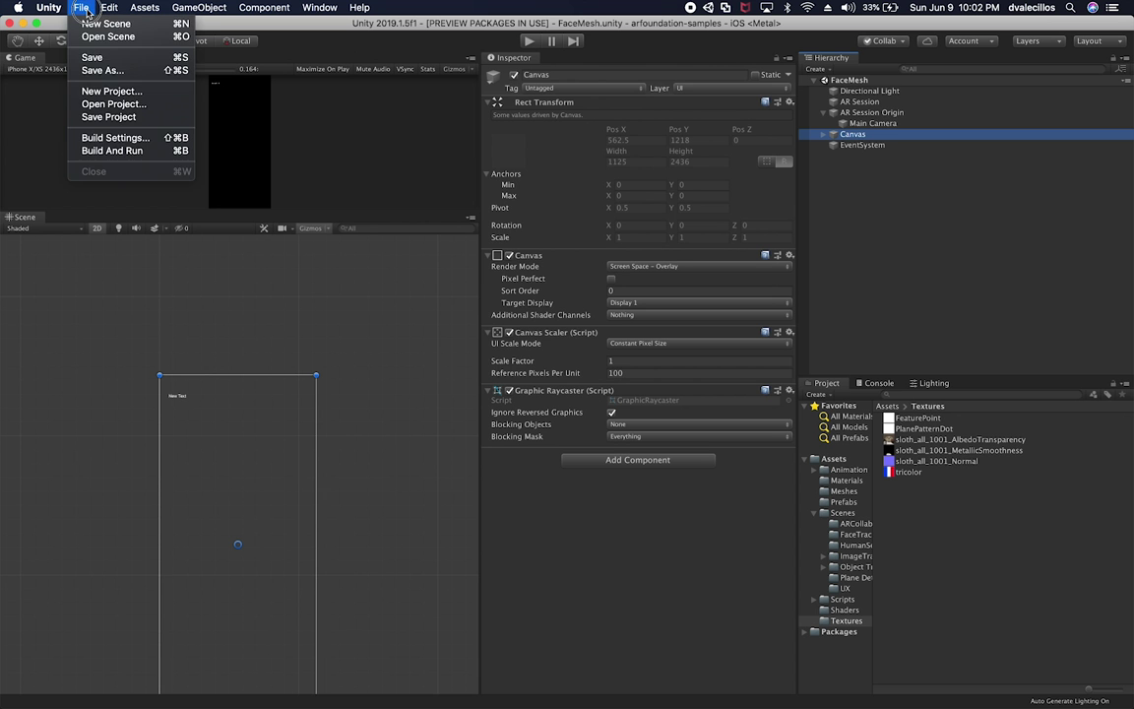
- Open the samples project's Player settings and dock them below the Game view
click(118, 138)
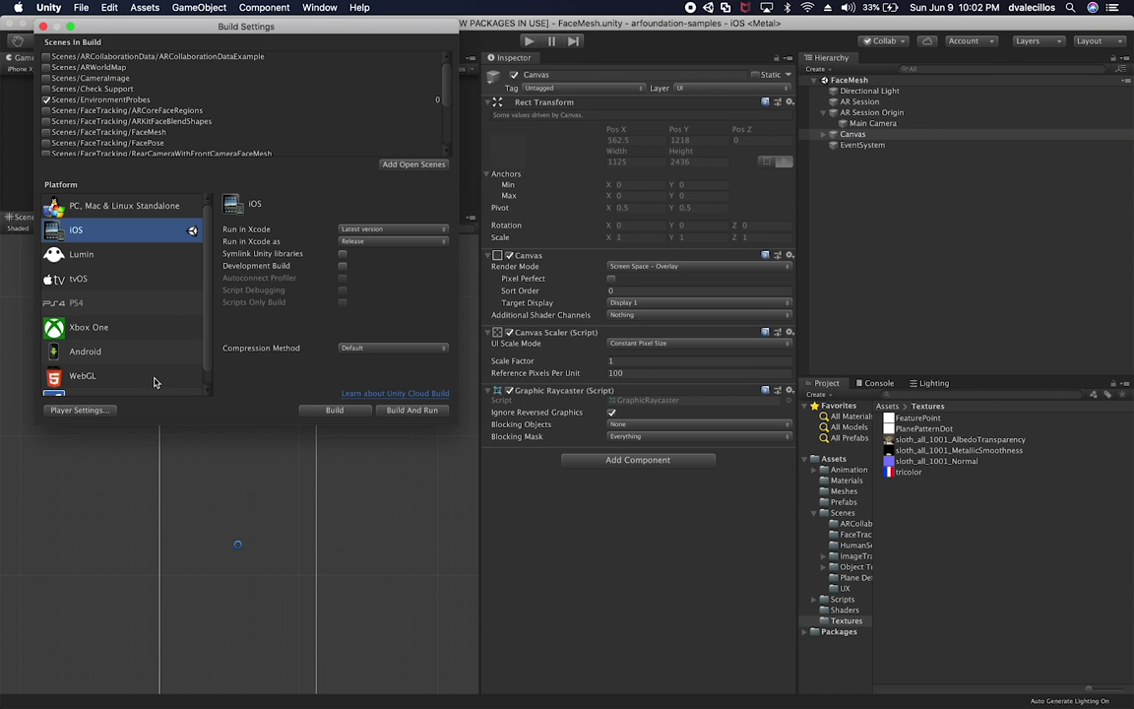
click(78, 410)
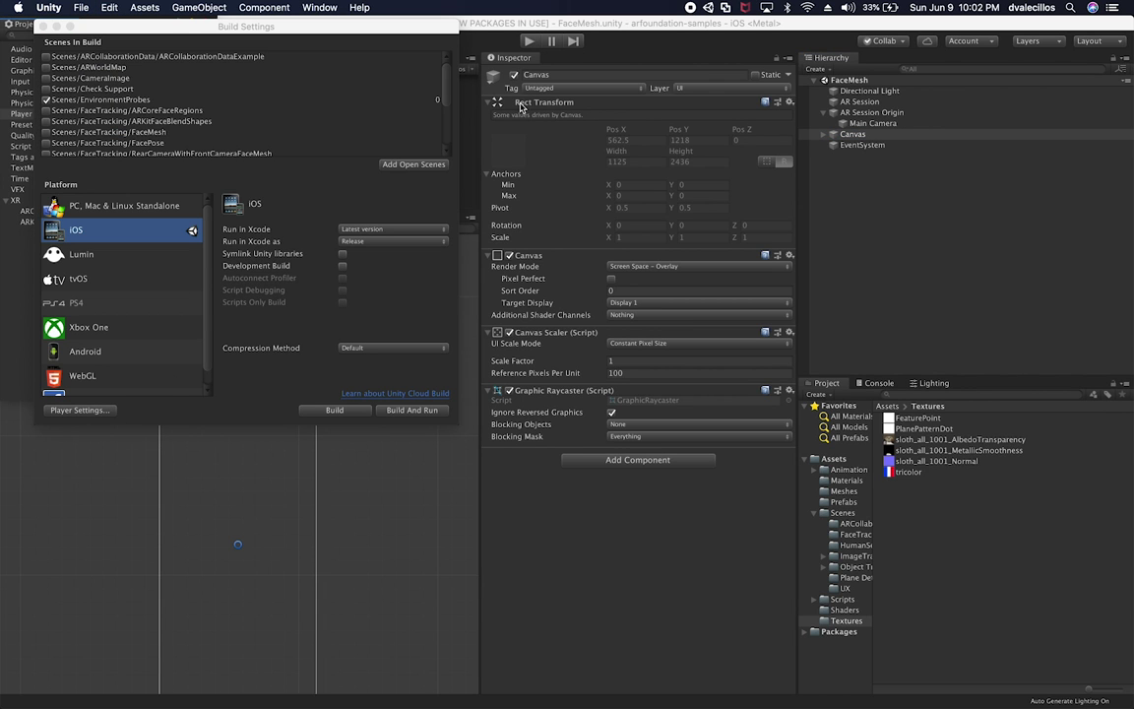
click(44, 30)
drag(43, 30, 138, 226)
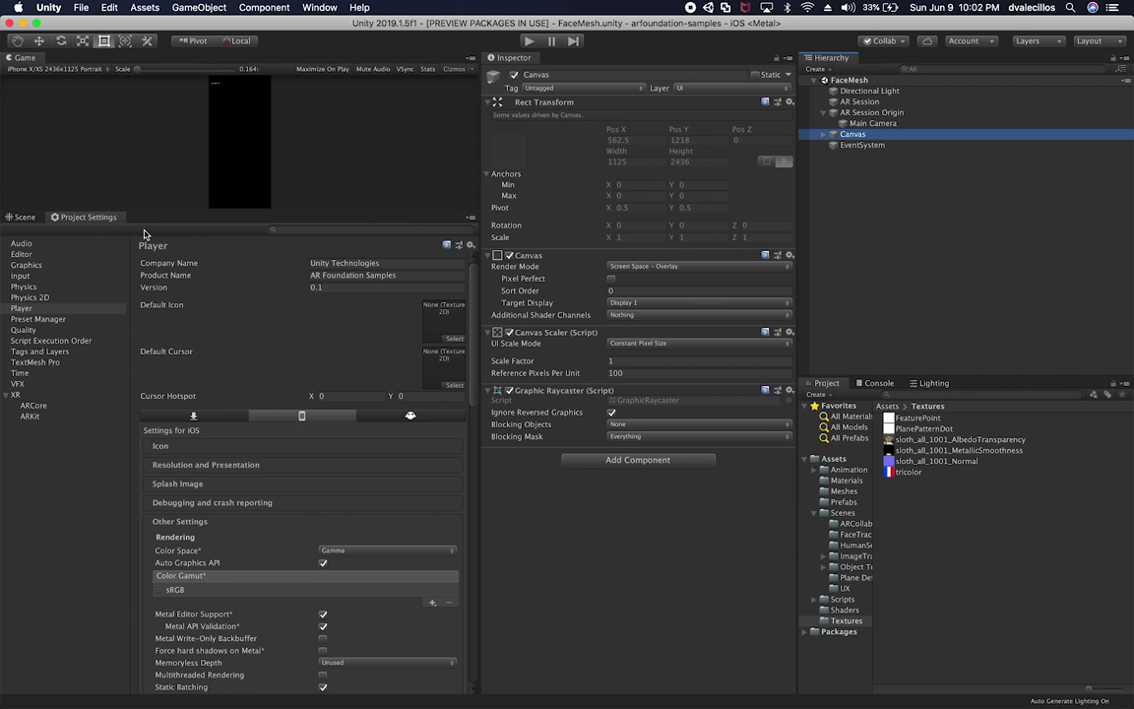
- Copy the samples' Camera Usage Description and paste 'Camera required for AR' into this project
drag(486, 440, 689, 428)
scroll(551, 523, down, 10)
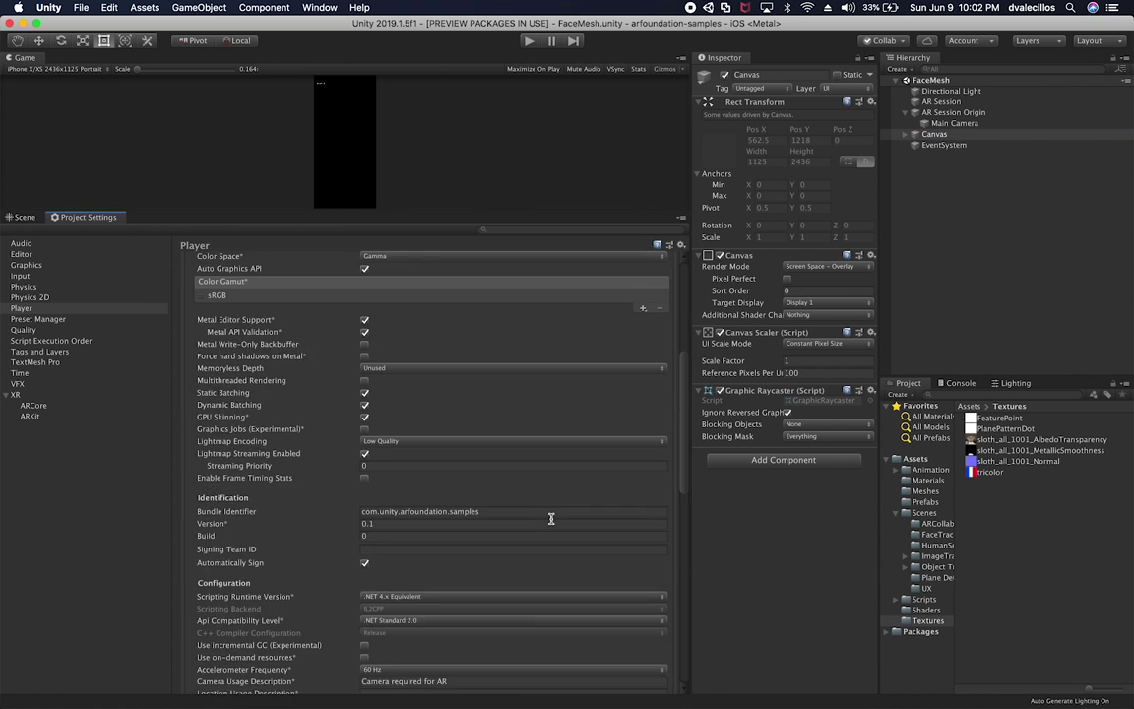
scroll(551, 523, down, 3)
click(413, 471)
key(super+c)
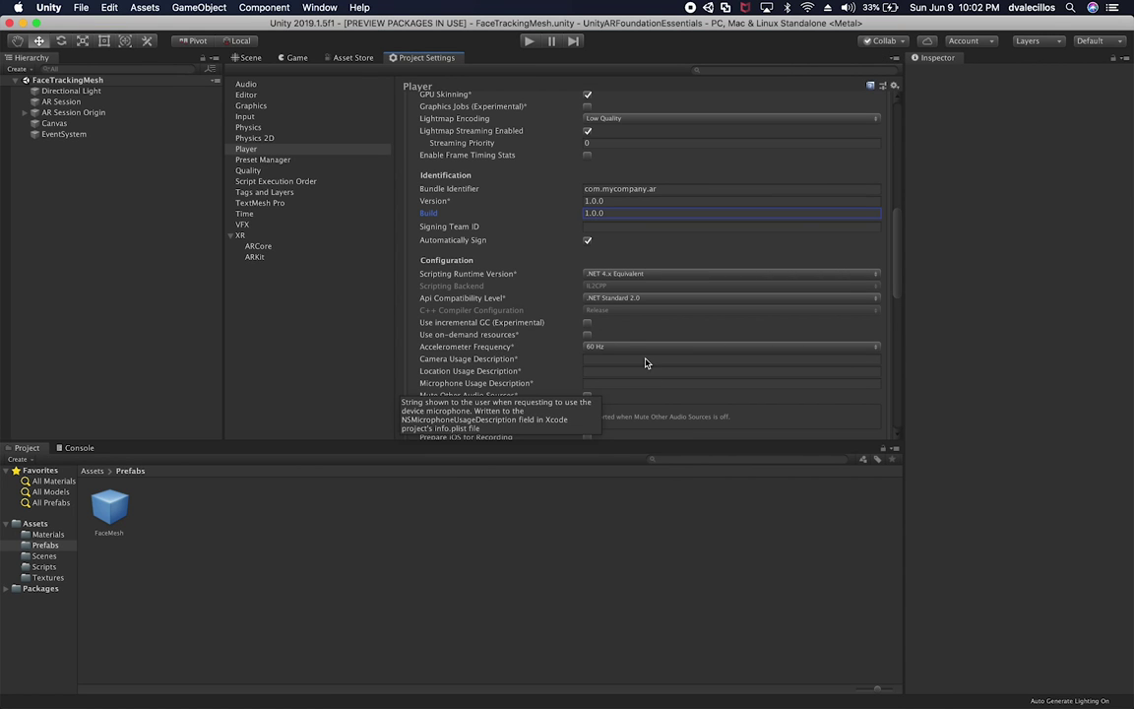
click(645, 360)
key(super+v)
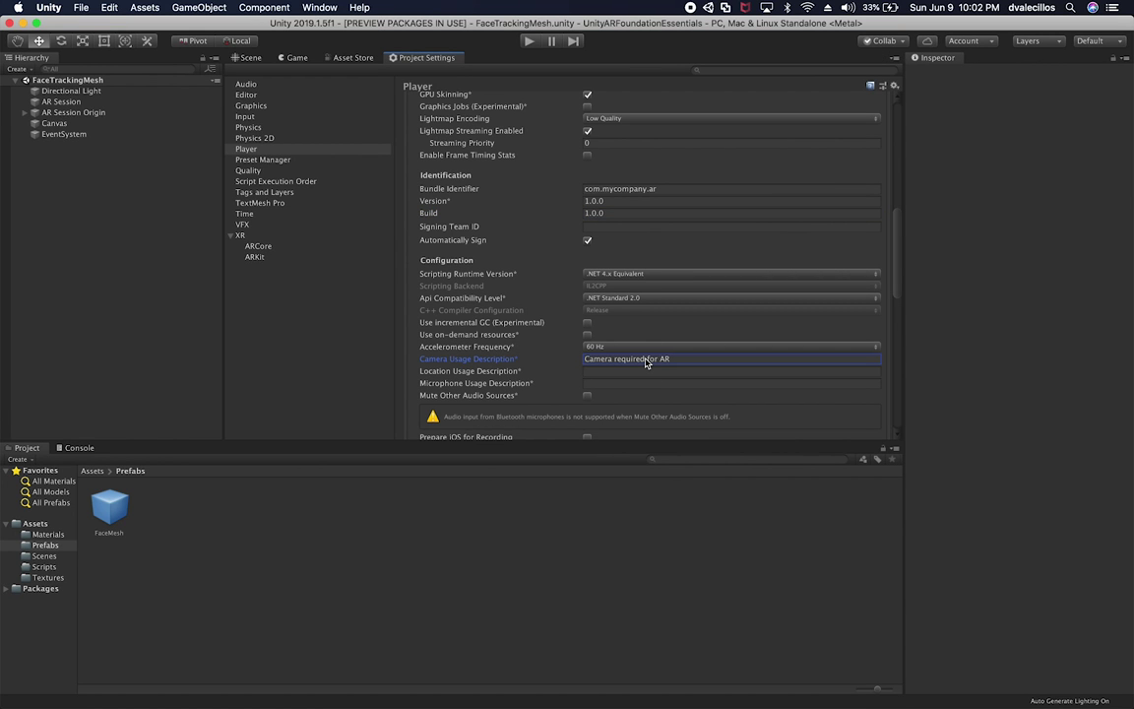
- Change Target minimum iOS Version from 9.0 to 11.0, matching the samples project
click(607, 362)
scroll(612, 366, down, 3)
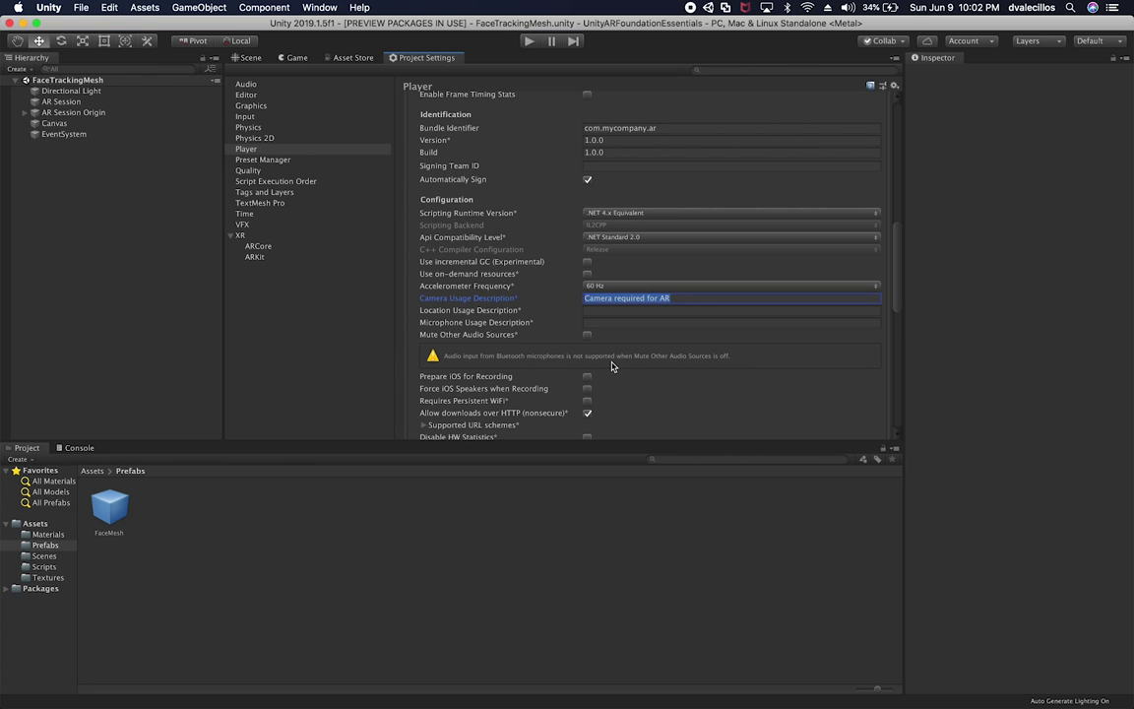
scroll(611, 366, down, 7)
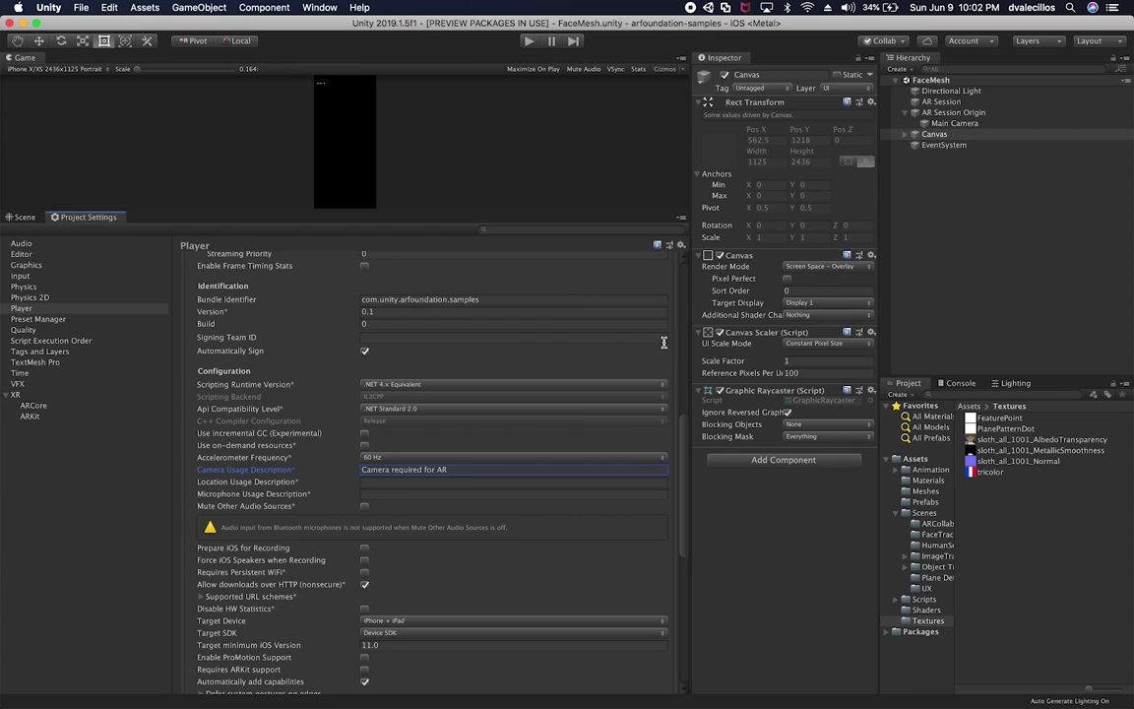
scroll(317, 490, down, 5)
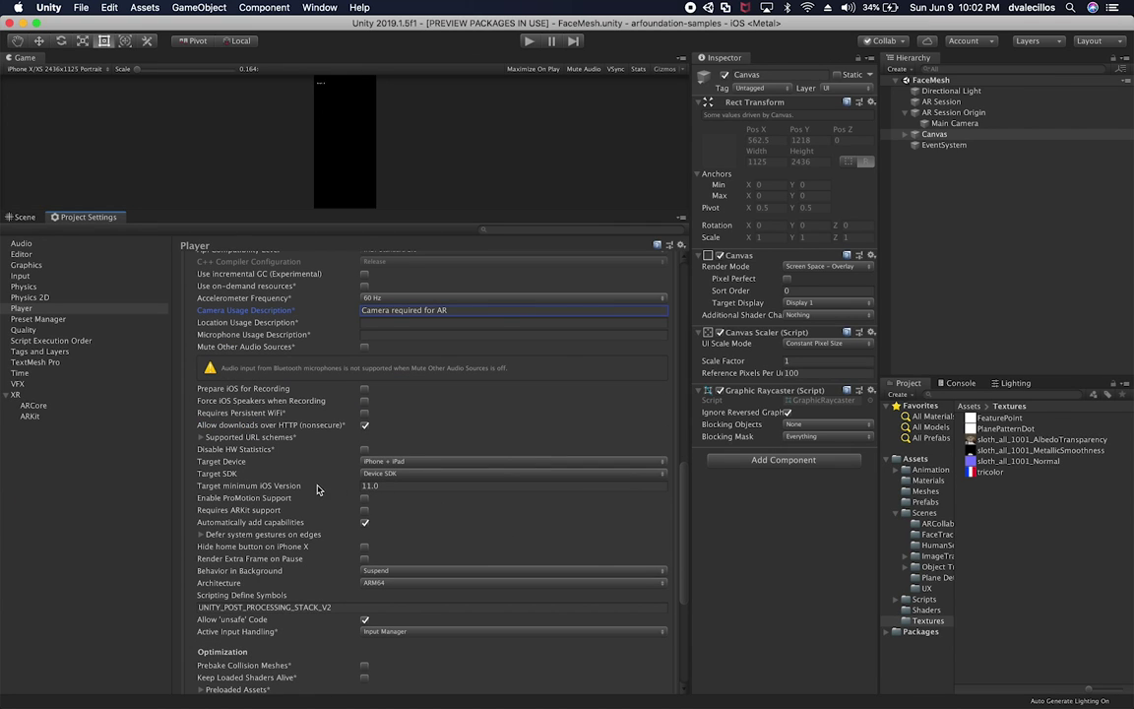
click(448, 486)
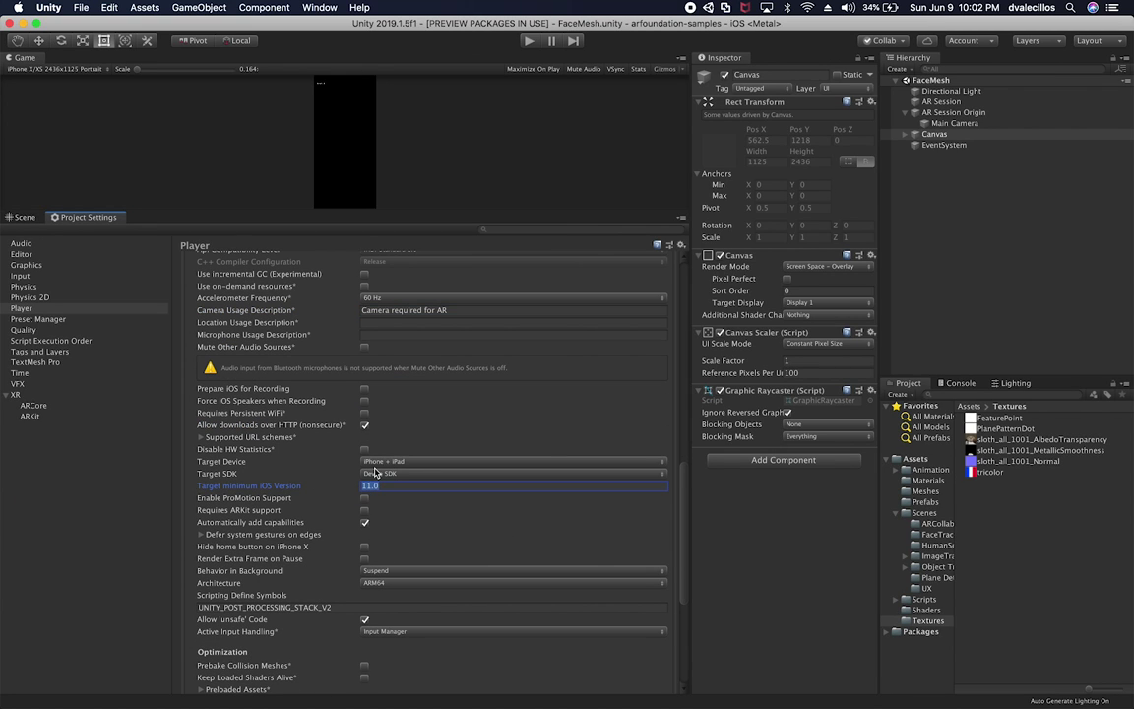
scroll(422, 533, down, 5)
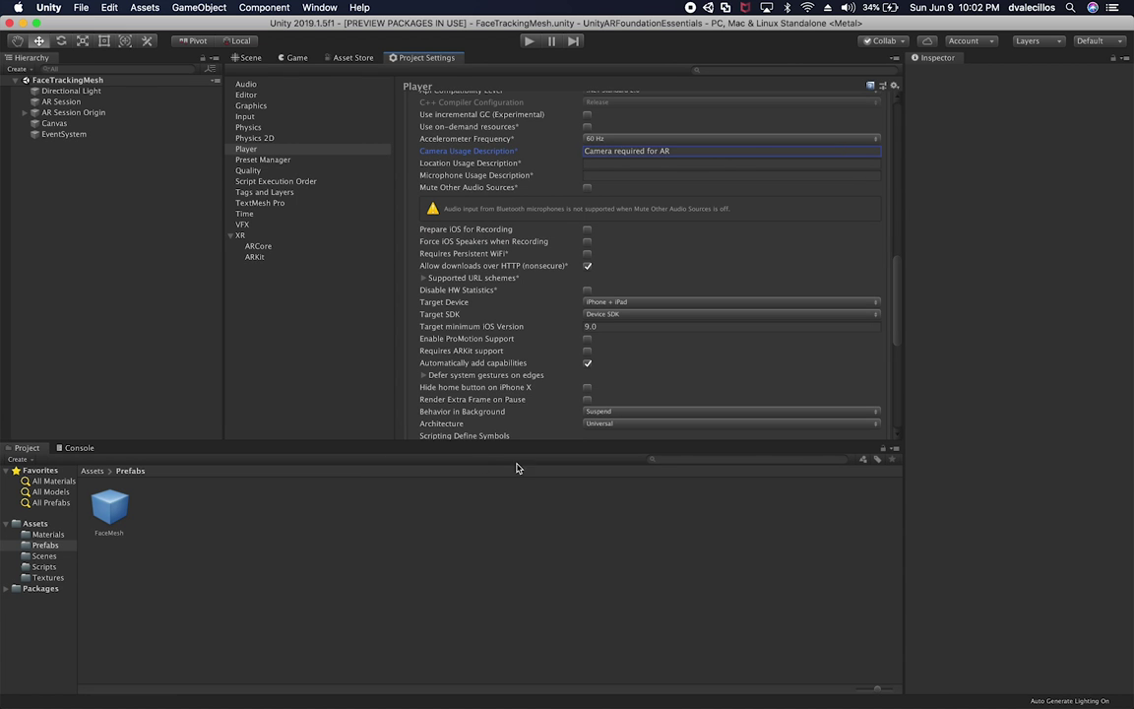
scroll(642, 347, down, 2)
click(612, 283)
text(11)
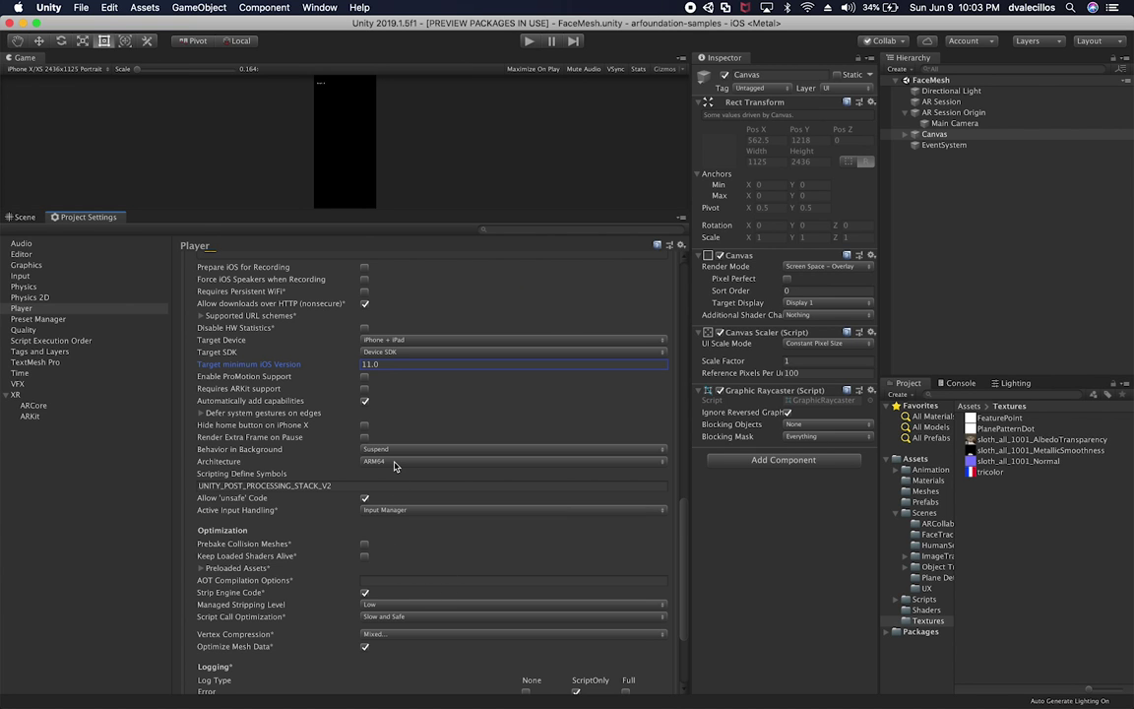
- Select the AR Session object and widen the Hierarchy panel
scroll(393, 466, up, 1)
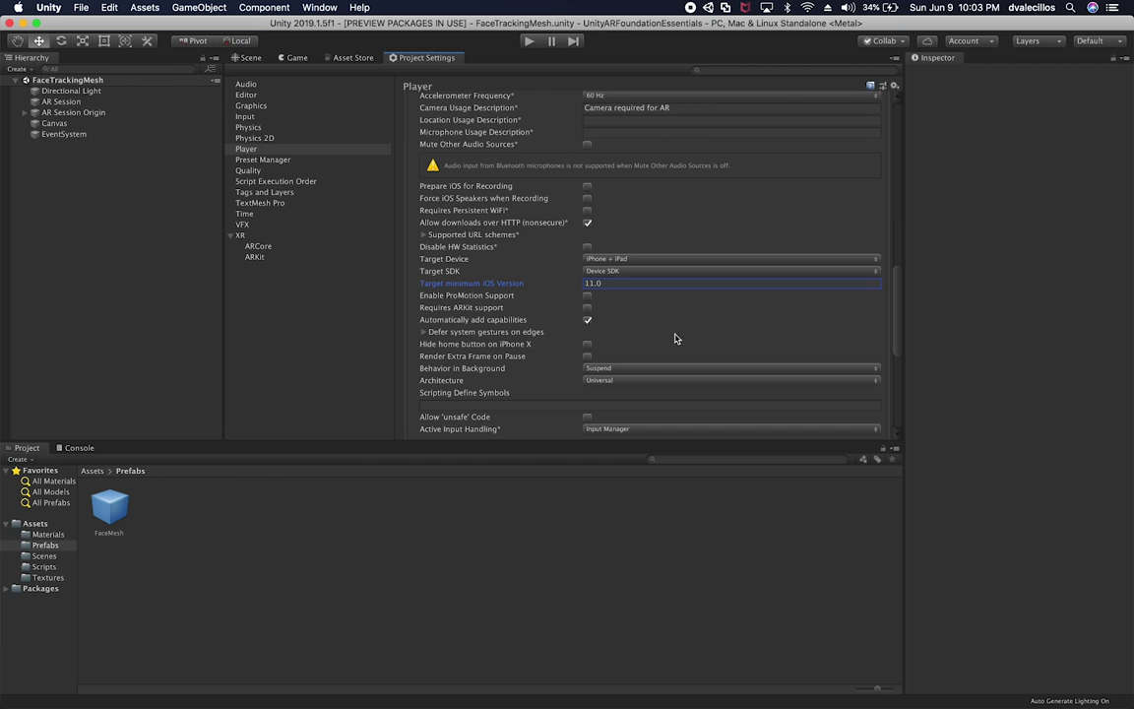
scroll(676, 338, up, 10)
scroll(675, 339, up, 8)
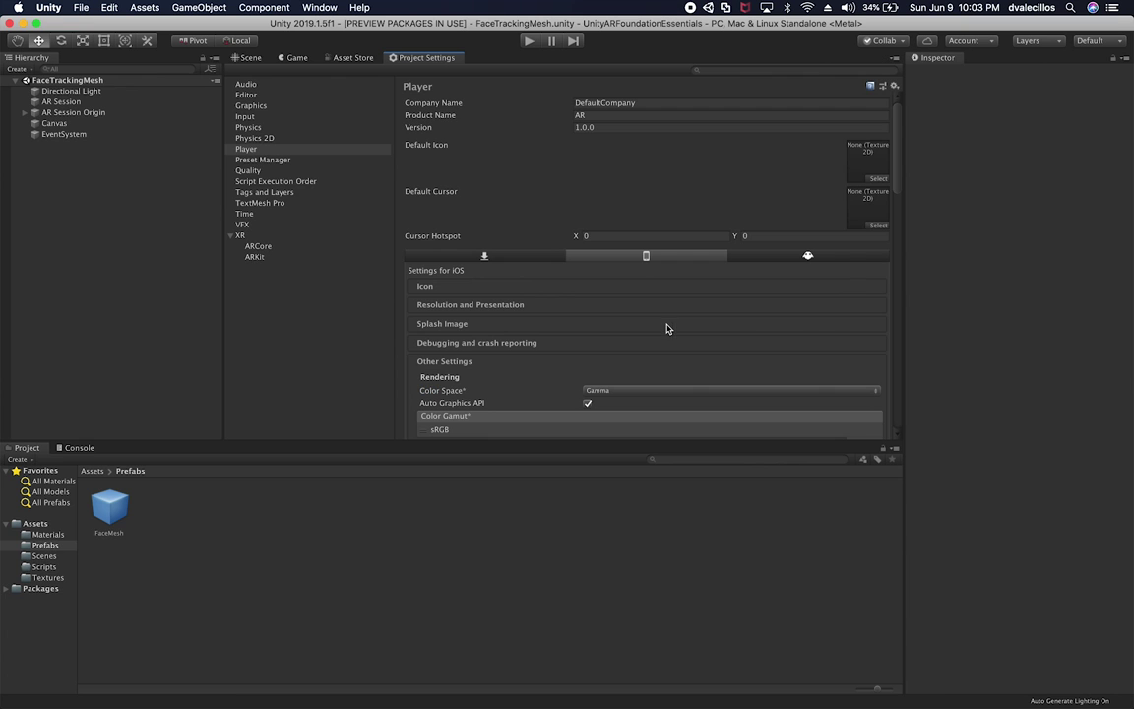
click(74, 100)
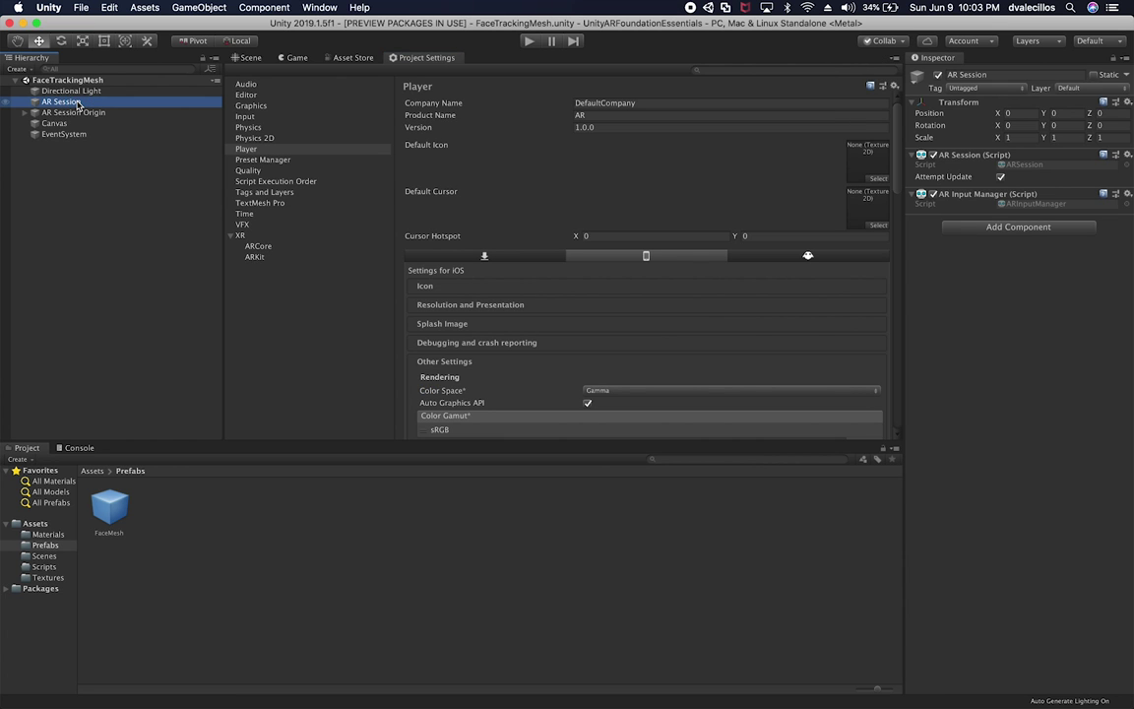
drag(224, 187, 305, 185)
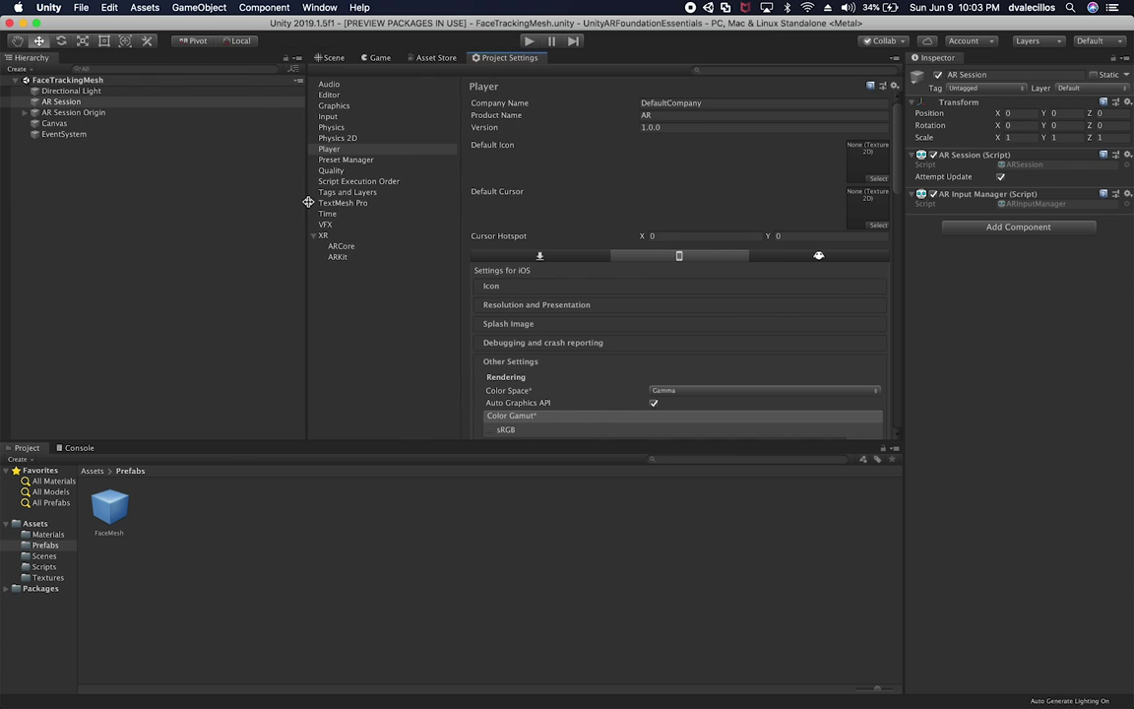
- Compare the two projects' manifest.json files in VS Code, then bring Terminal forward
key(super+Tab)
key(super+Tab)
key(super+Tab)
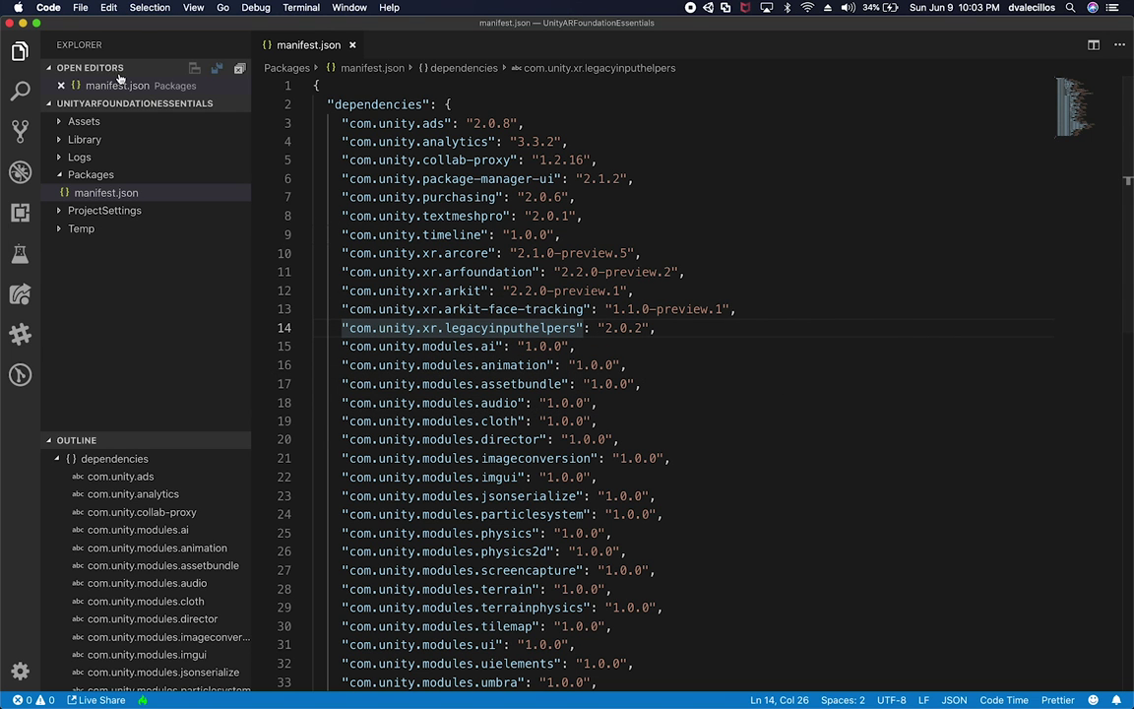
key(super+grave)
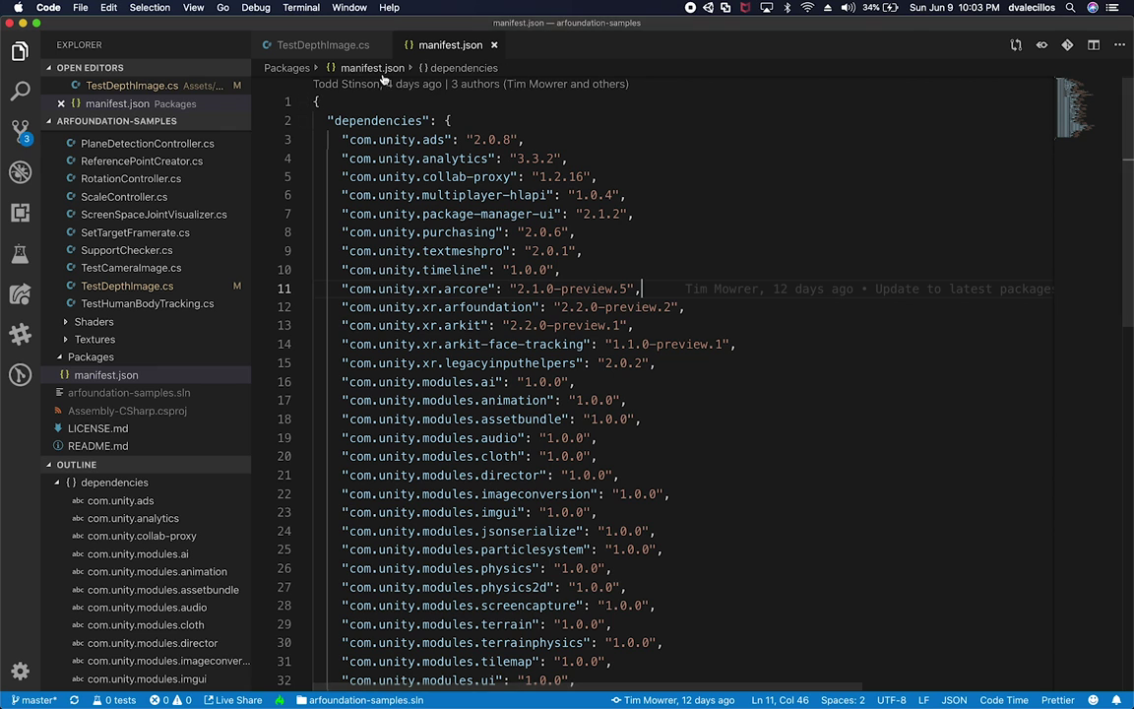
key(super+grave)
key(super+Tab)
key(super+Tab)
key(super+Tab)
key(super+Tab)
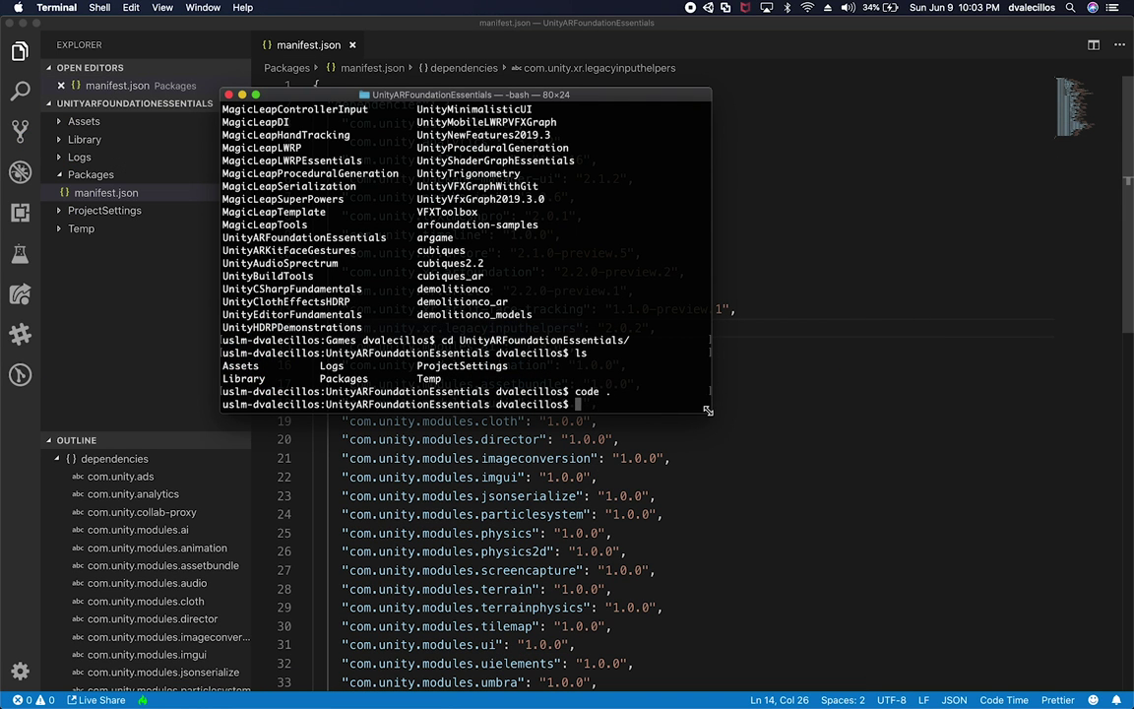
- Enlarge Terminal, list the project folder, and run git init
key(ctrl+super+z)
text(ls)
key(Return)
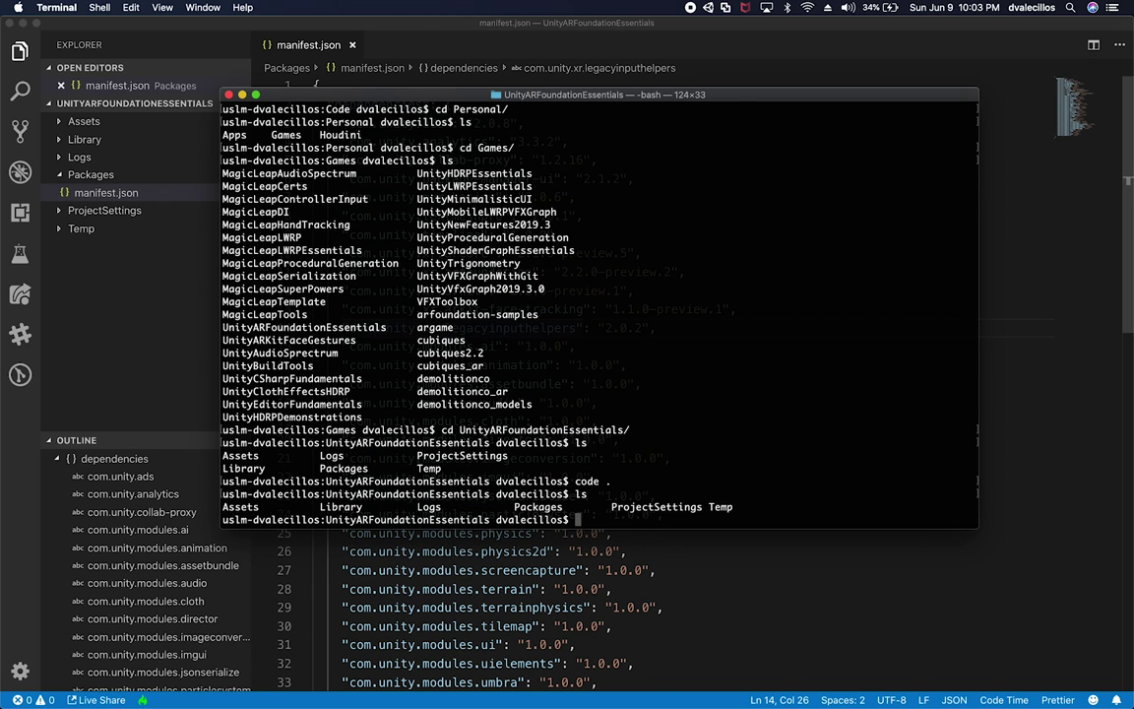
text(git init)
key(Return)
- Copy ../UnityHDRPEssentials/.gitignore into the project folder
text(cp)
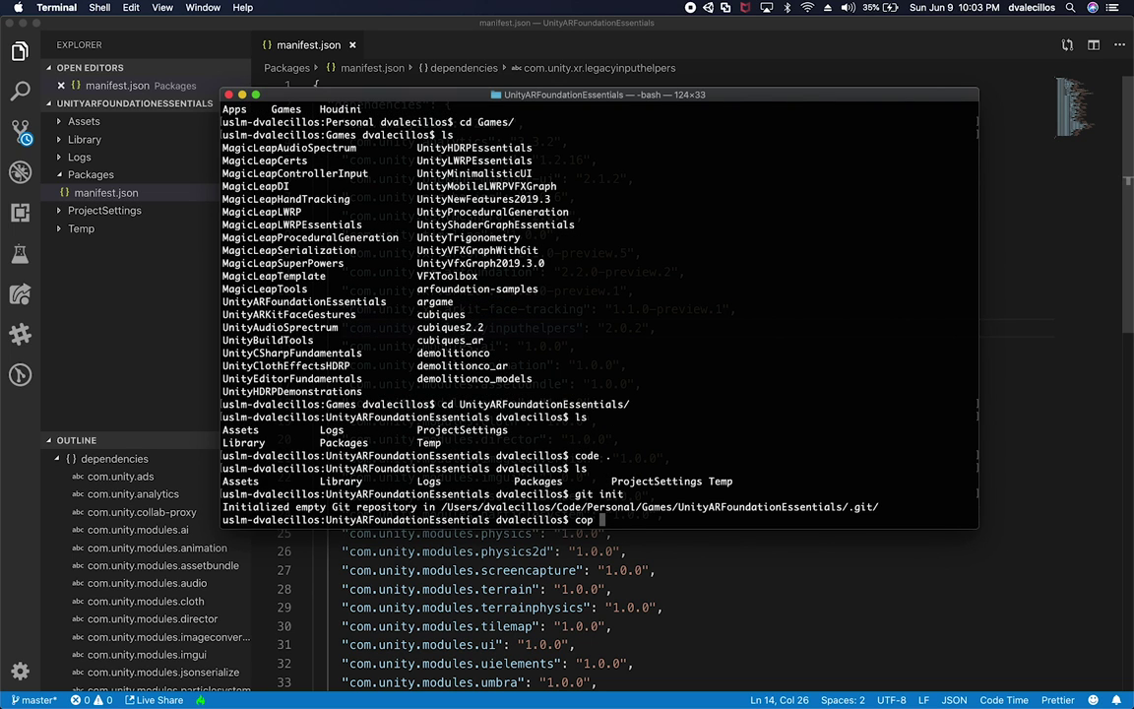
text( ..)
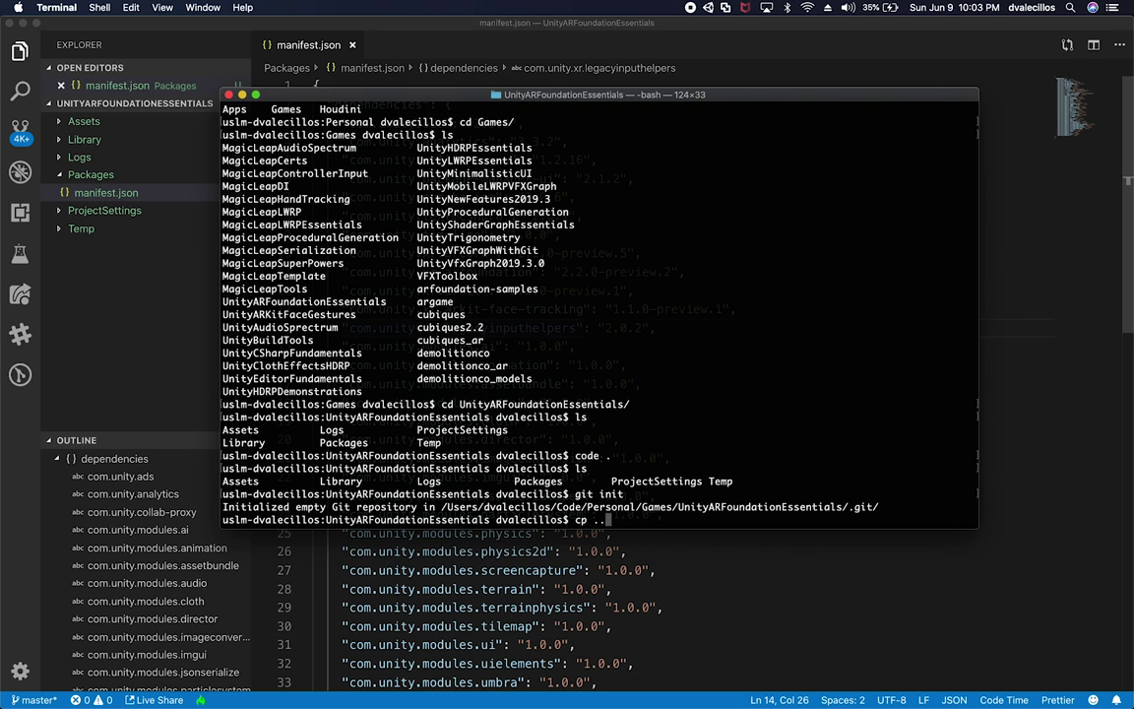
text(/Unity)
text(V)
key(BackSpace)
key(BackSpace)
key(BackSpace)
key(BackSpace)
key(BackSpace)
key(BackSpace)
key(Tab)
key(Tab)
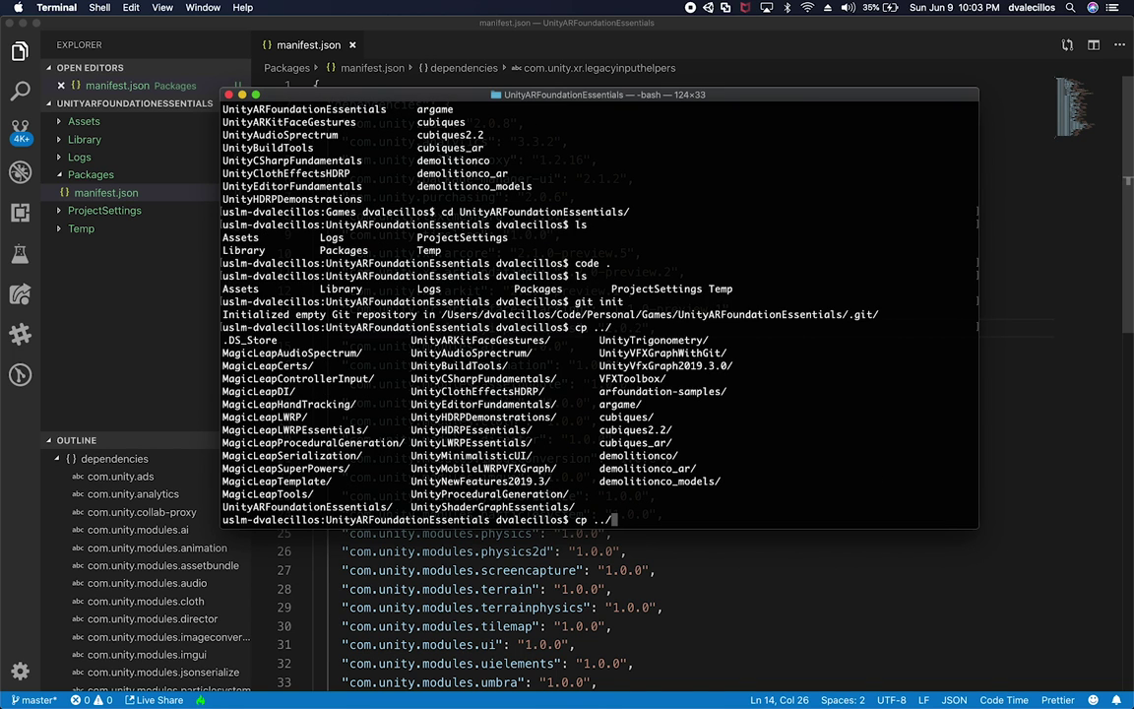
text(UnityHDRPE)
key(Tab)
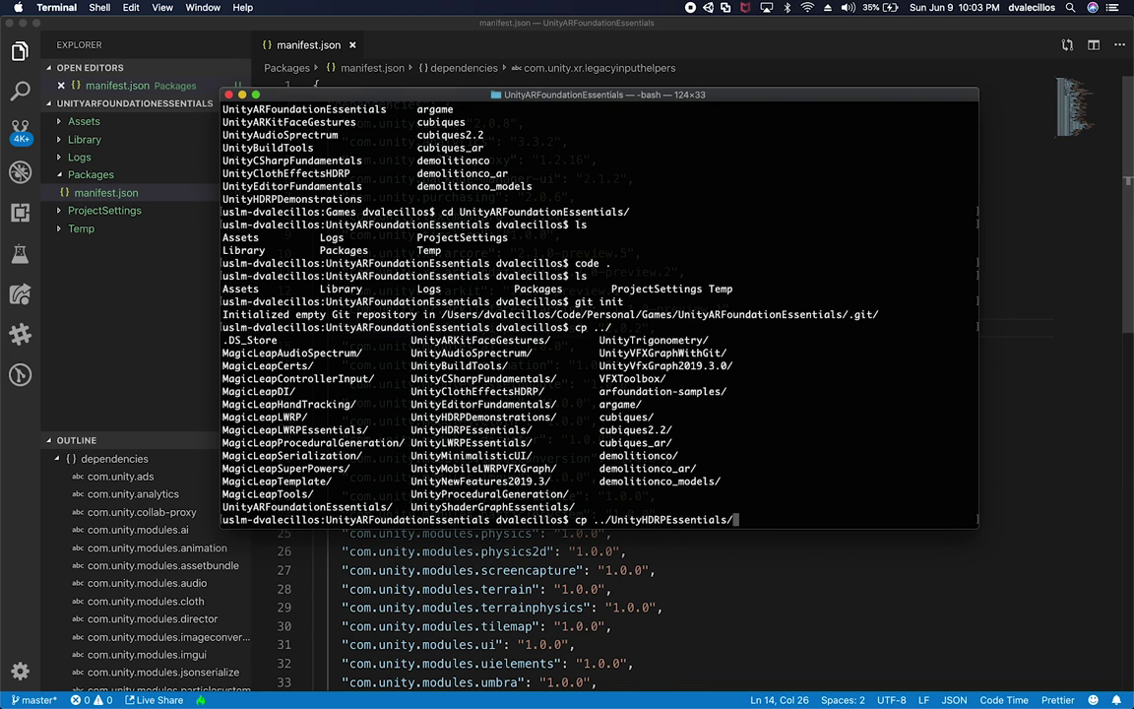
text(.giti)
key(Tab)
text(.)
key(Return)
- Verify with ls and git status, then switch back from Terminal toward the editor
text(ls)
key(Return)
text(git status)
key(Return)
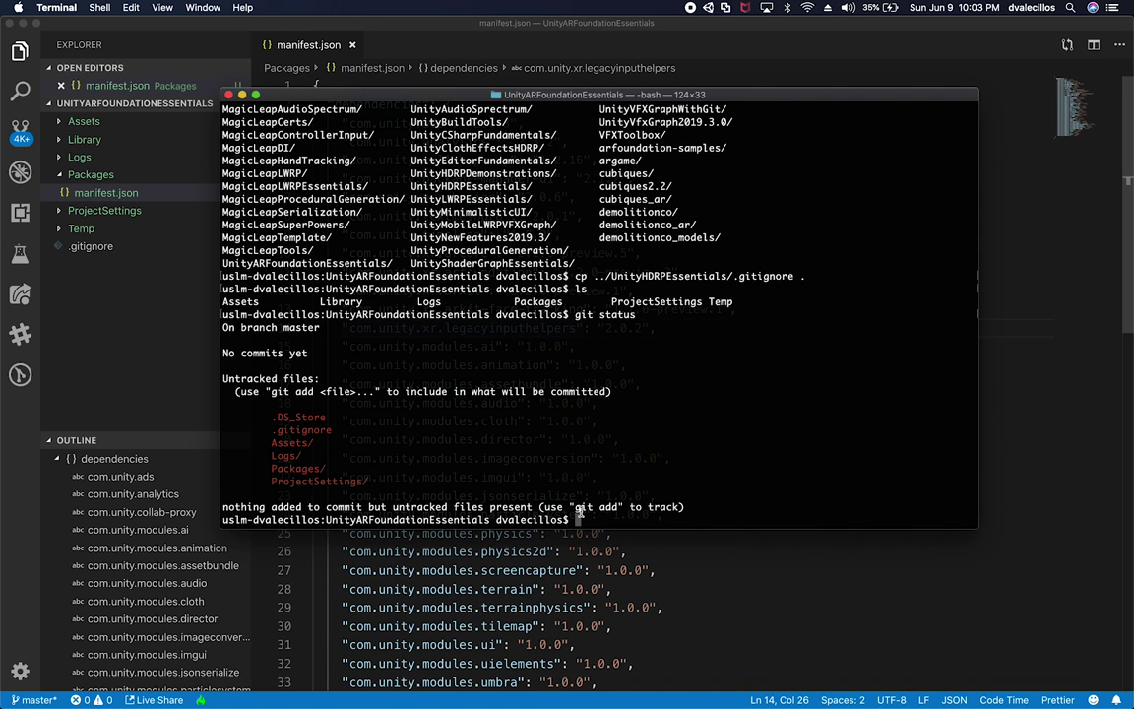
click(694, 608)
click(708, 410)
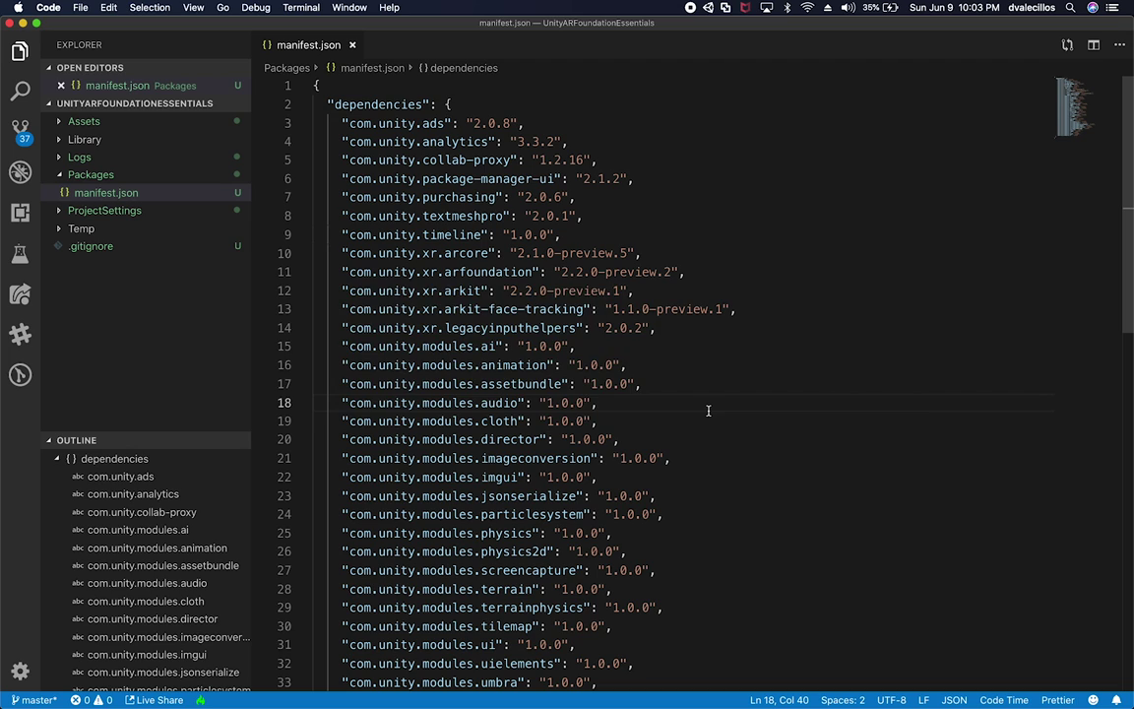
key(super+Tab)
key(super+Tab)
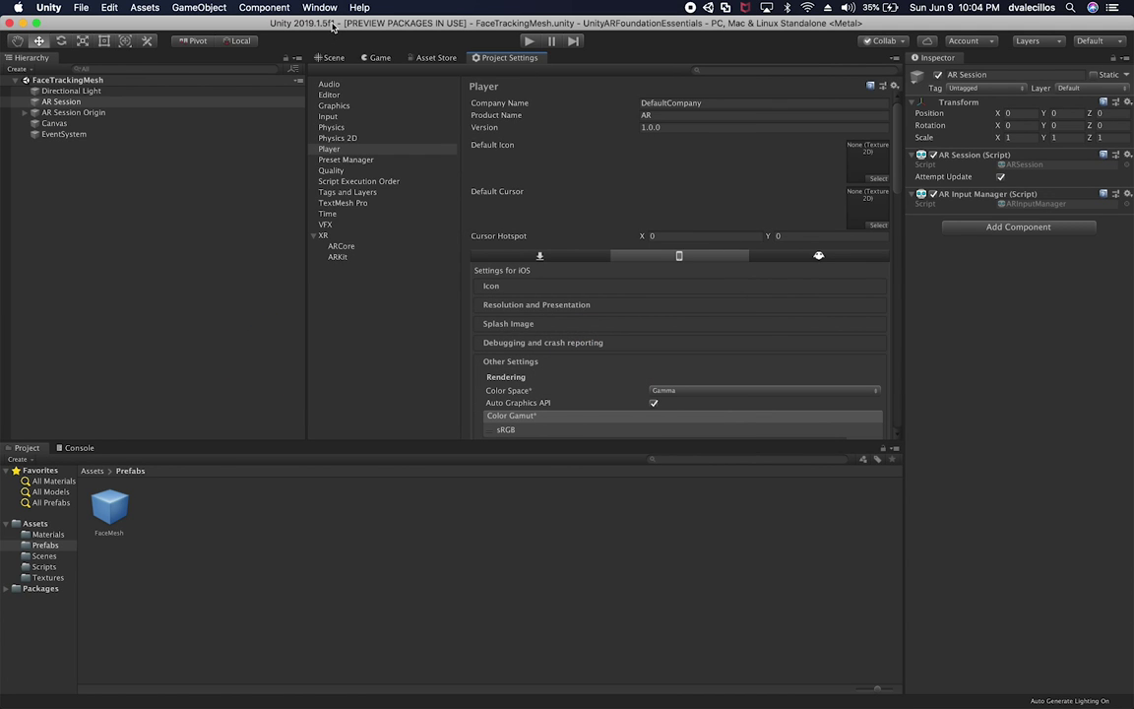
- Check the arfoundation-samples project's Build Settings, then close them
key(super+Tab)
key(super+Tab)
key(super+Tab)
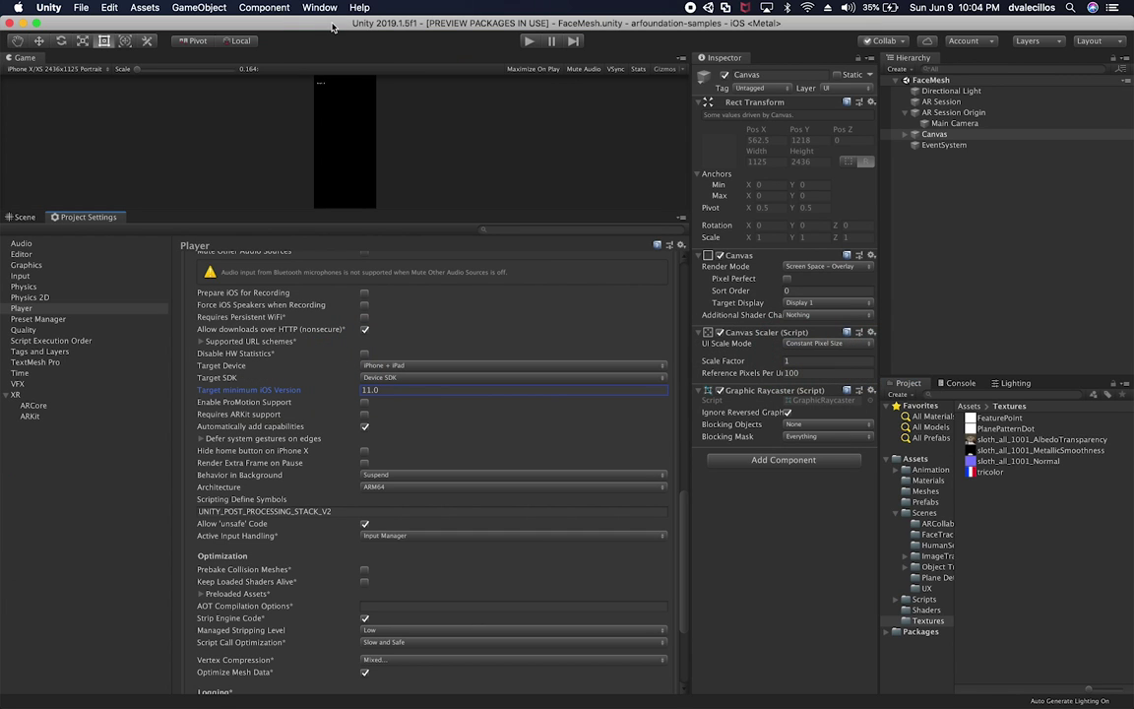
click(80, 7)
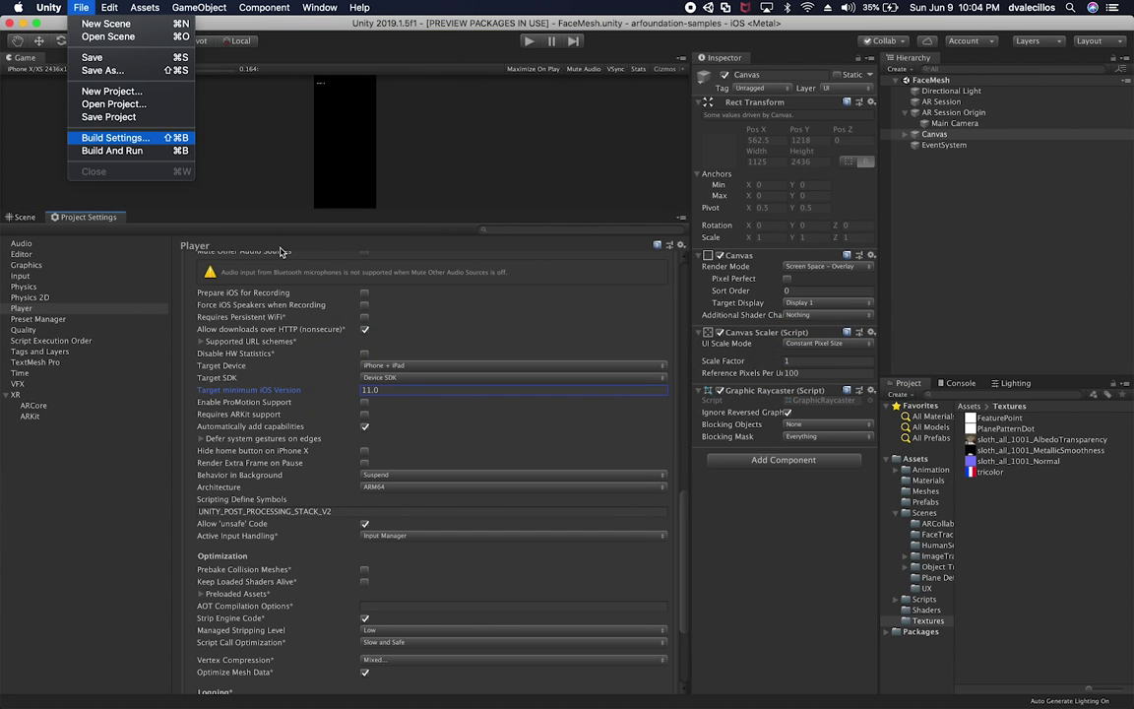
click(147, 126)
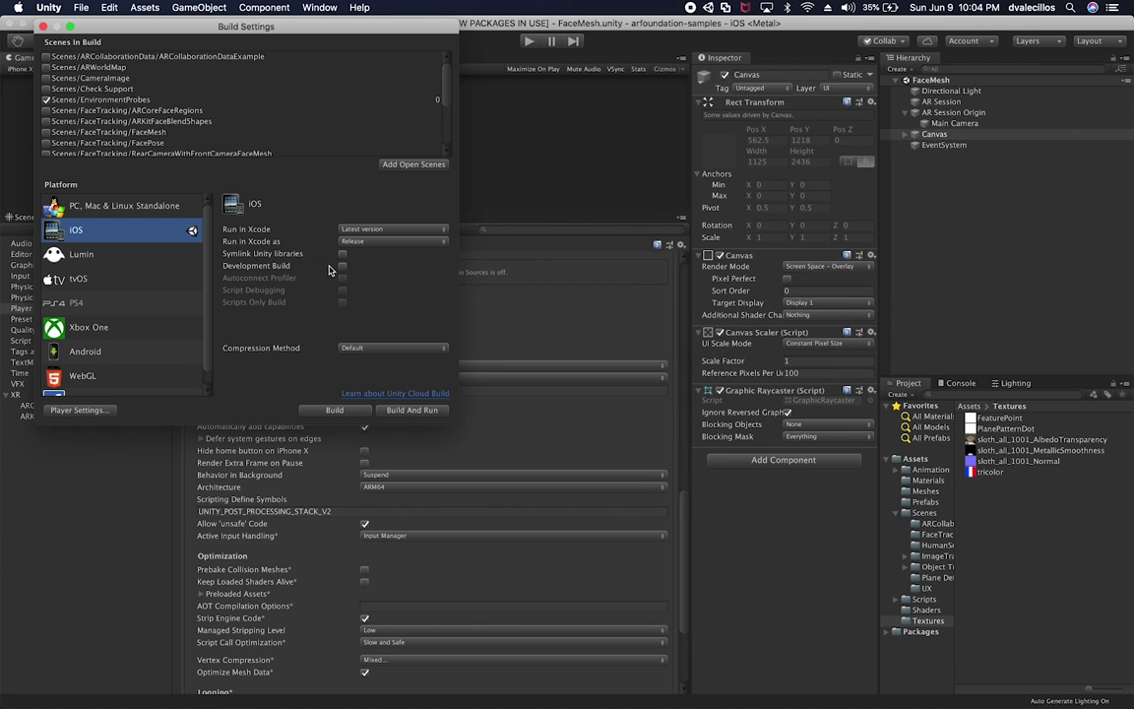
click(43, 27)
- Open the FaceTrackingMesh project's Build Settings and select iOS as the platform
key(super+Tab)
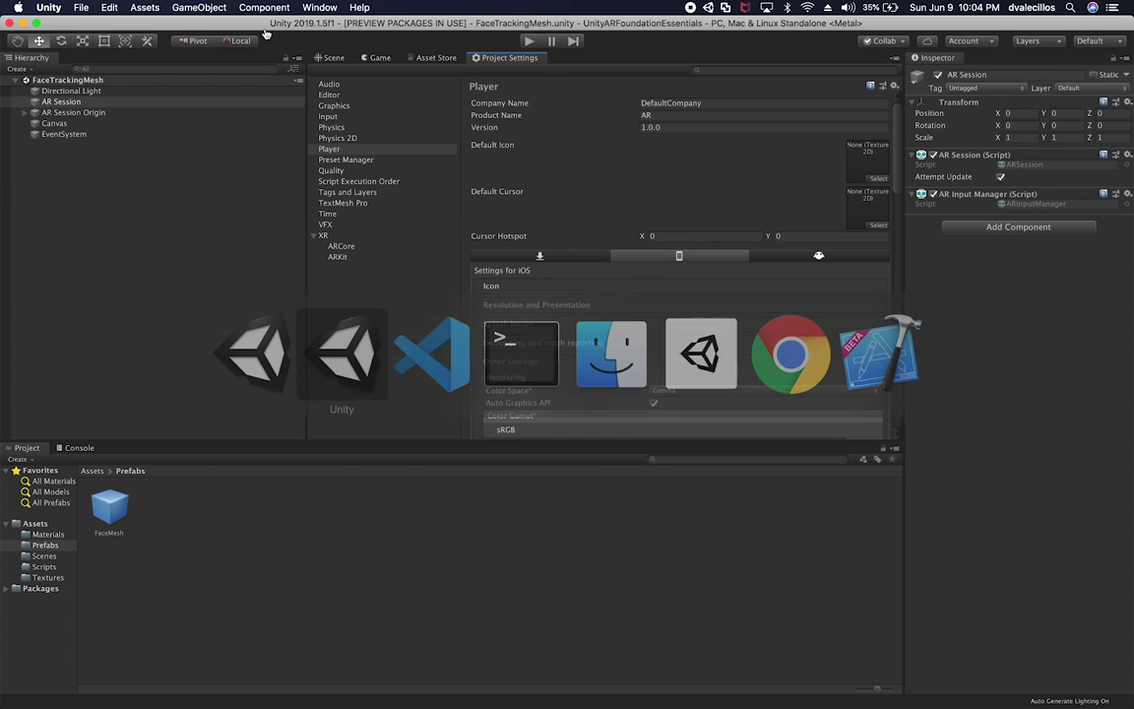
click(81, 6)
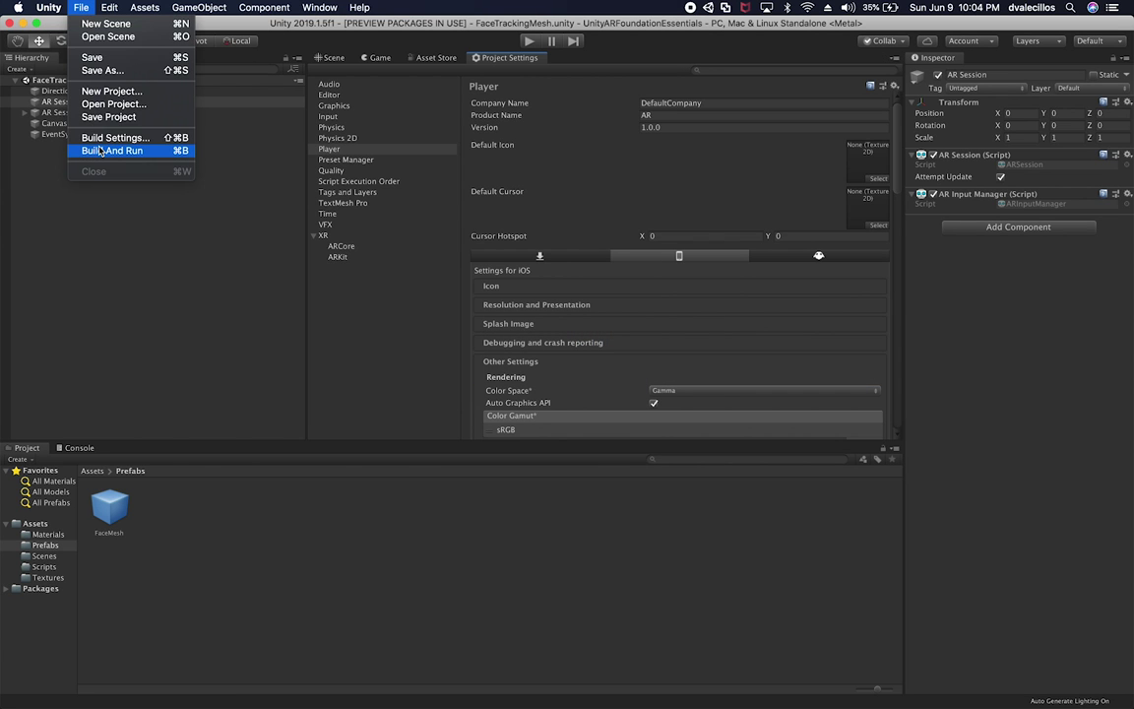
click(109, 136)
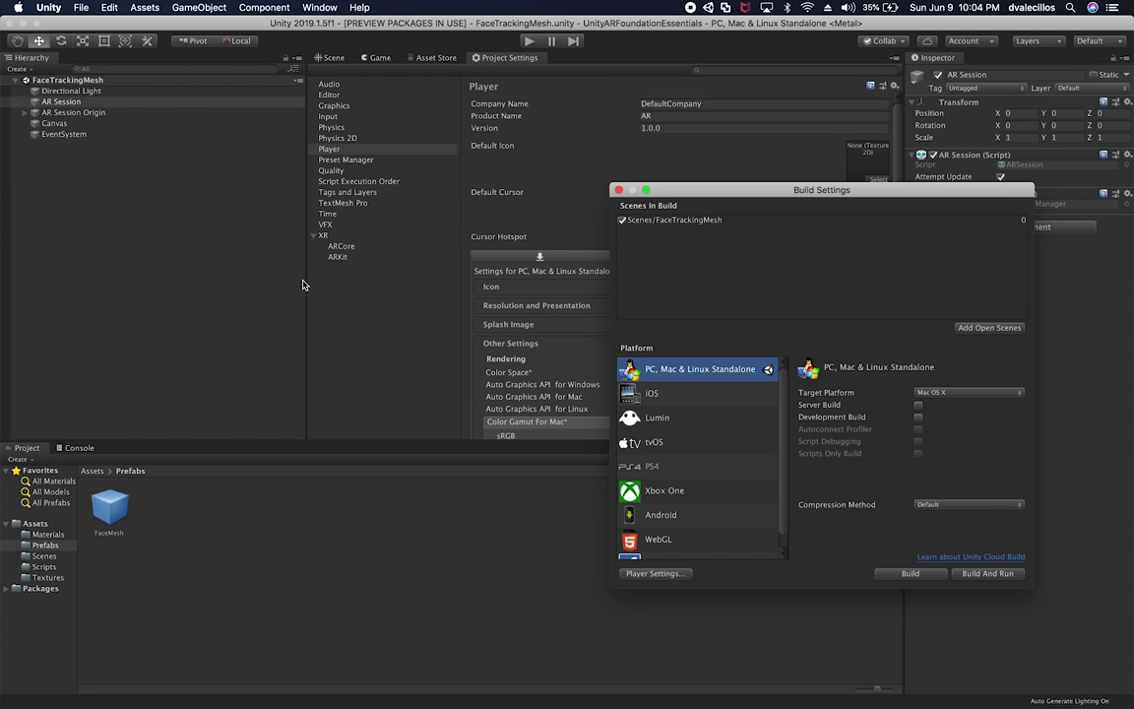
click(701, 395)
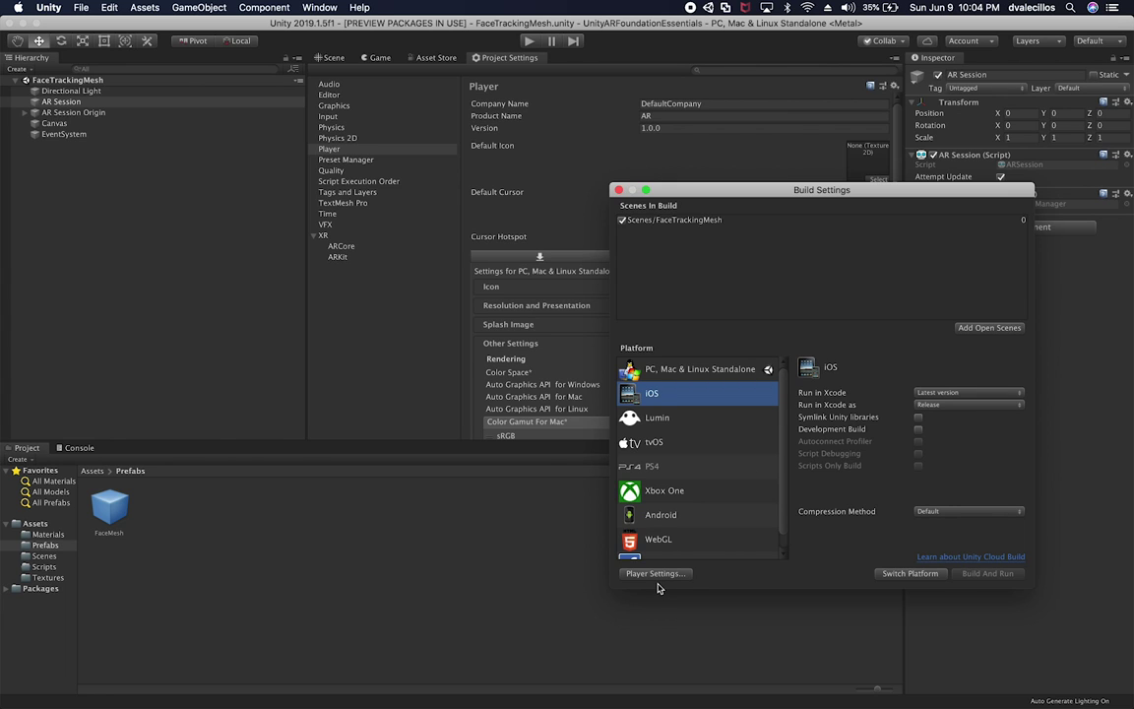
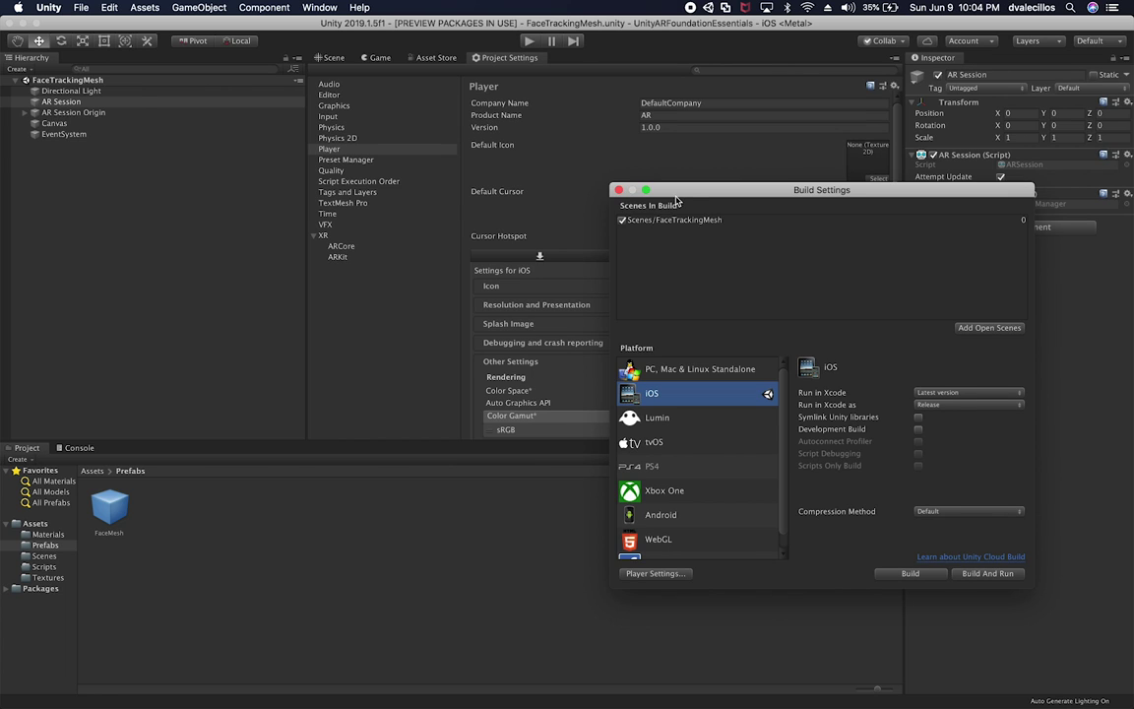
- From Build Settings, start building the FaceTrackingMesh scene with iOS as the target platform
click(533, 145)
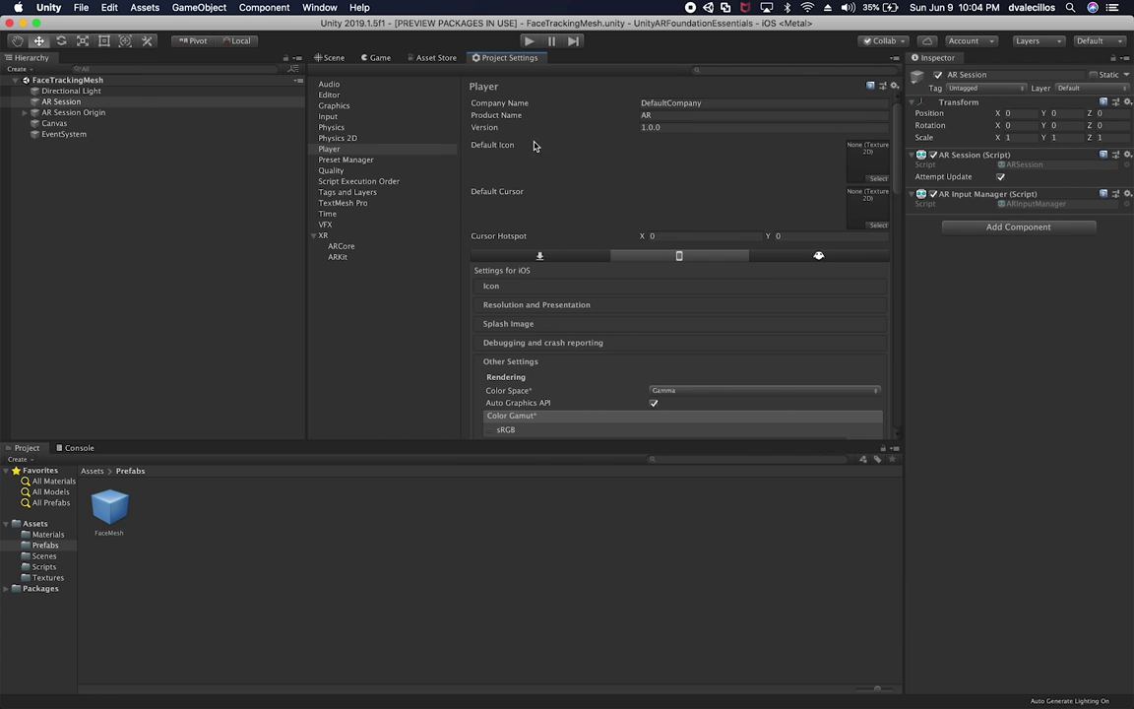
click(81, 8)
click(114, 138)
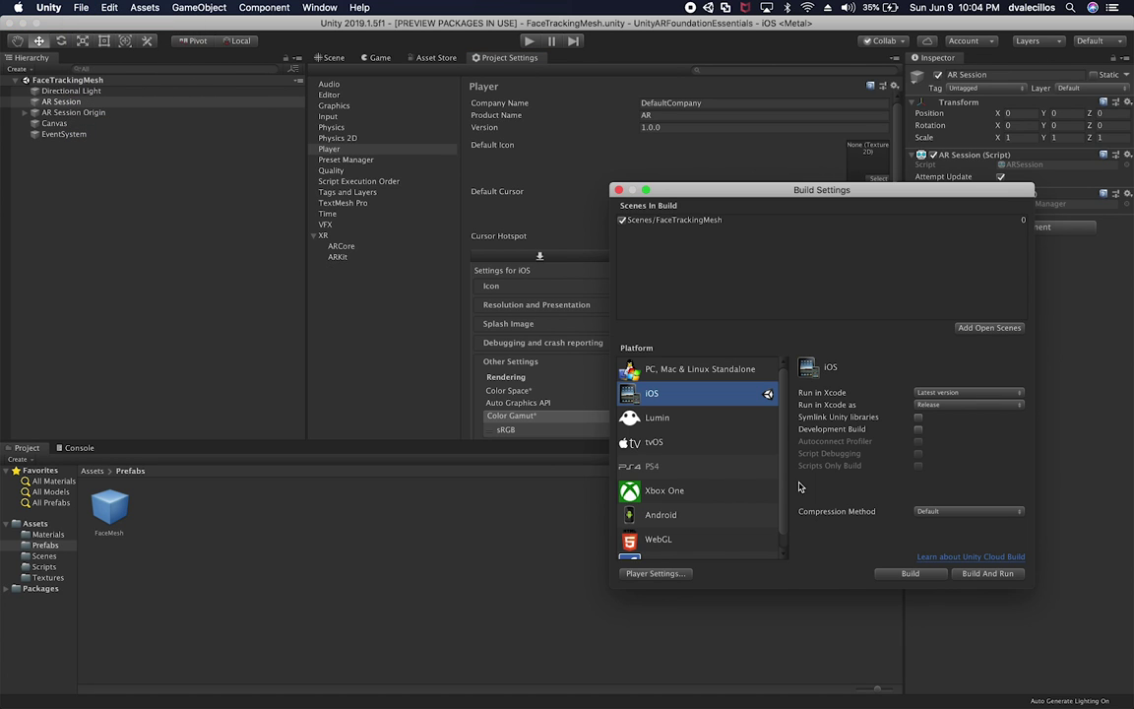
click(885, 574)
- Save the iOS build as 'FaceTracking' on the Desktop and let the build finish successfully
click(325, 283)
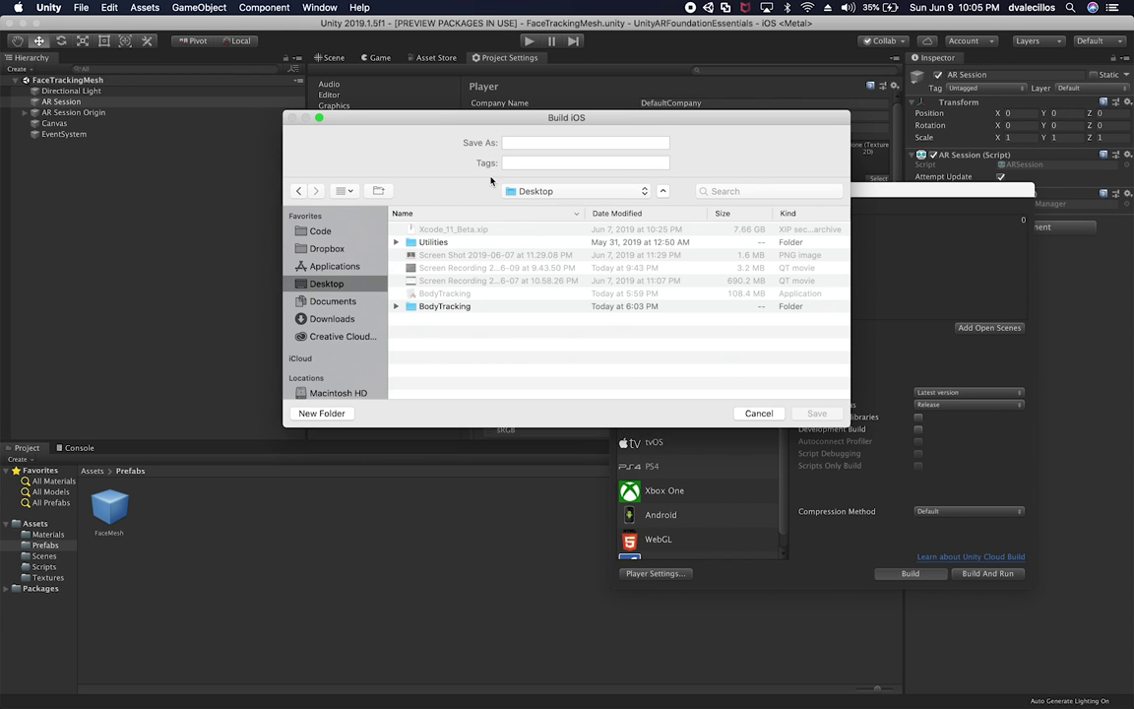
click(531, 143)
text(Fac)
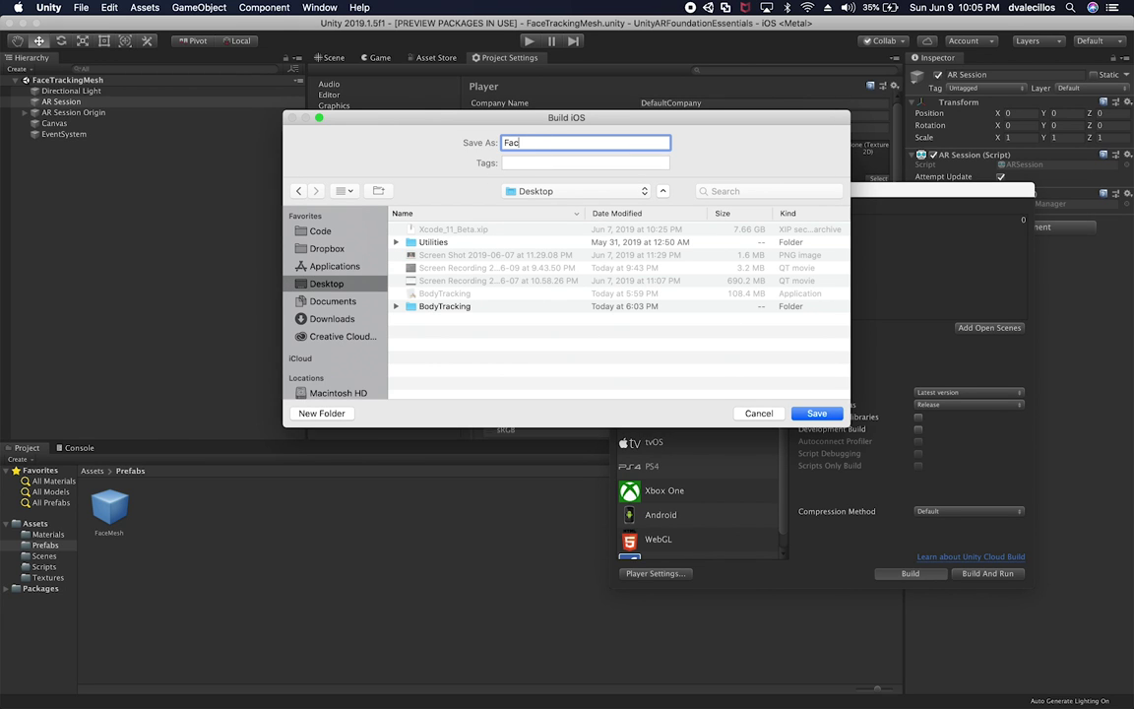
text(eTracking)
click(822, 418)
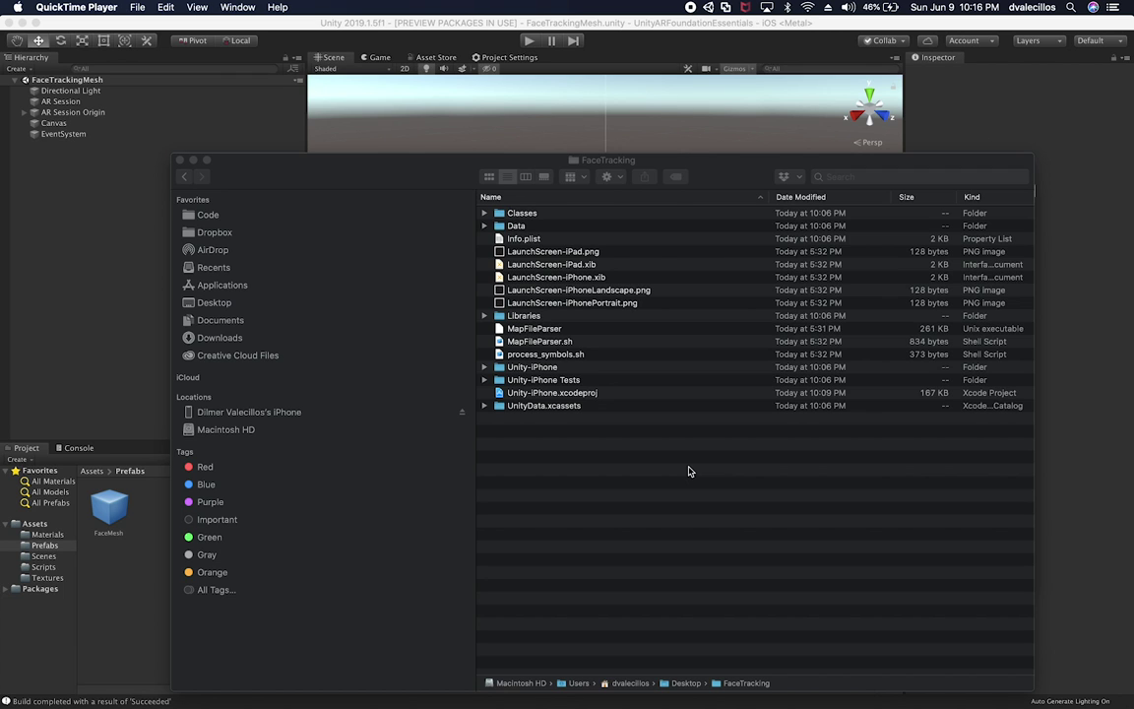
- Launch Xcode-beta from the Applications folder in a new Finder window
mouse_move(795, 694)
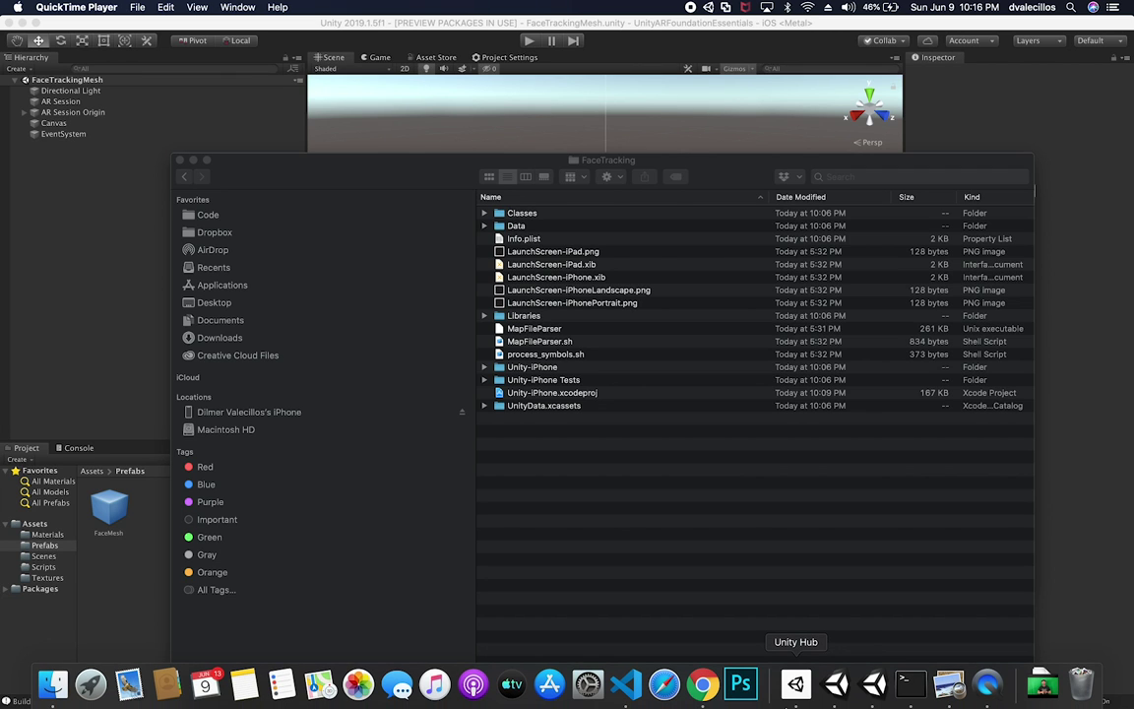
click(53, 684)
key(super+n)
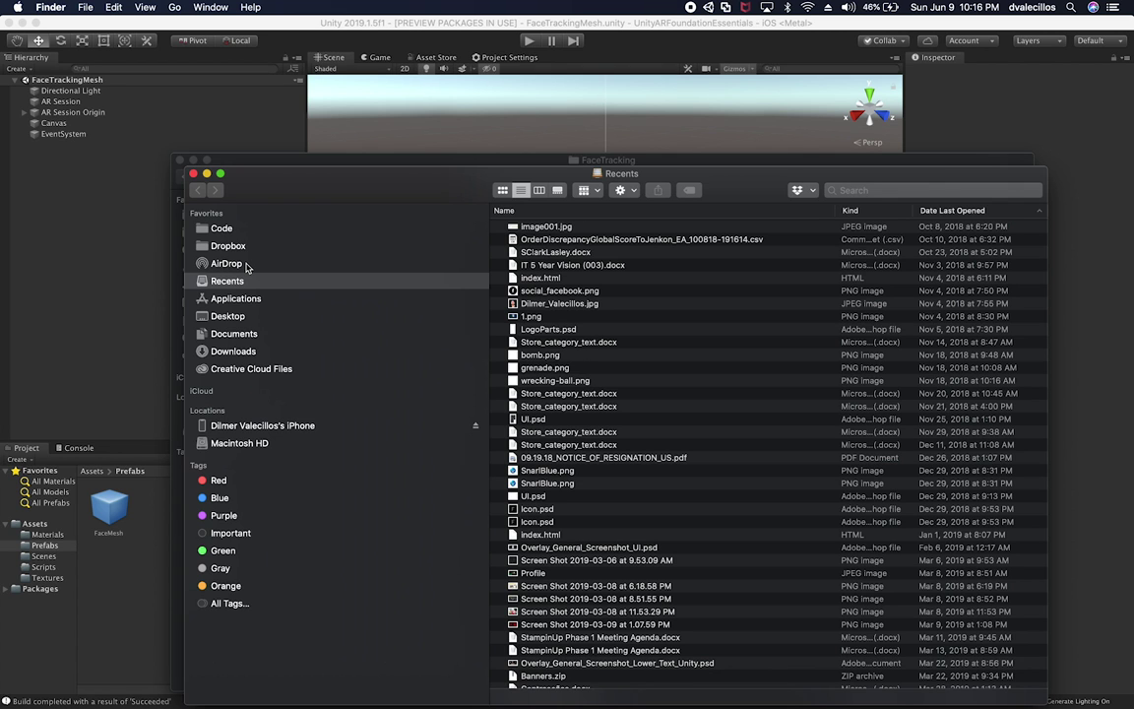
click(246, 269)
click(278, 298)
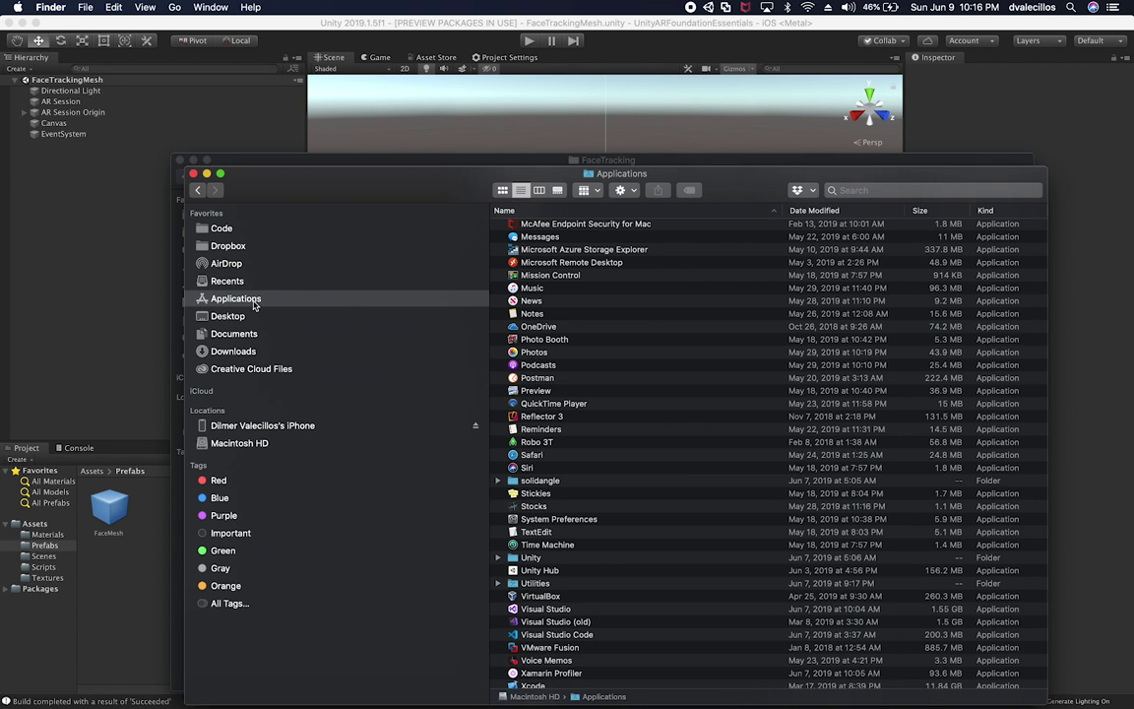
scroll(674, 303, down, 3)
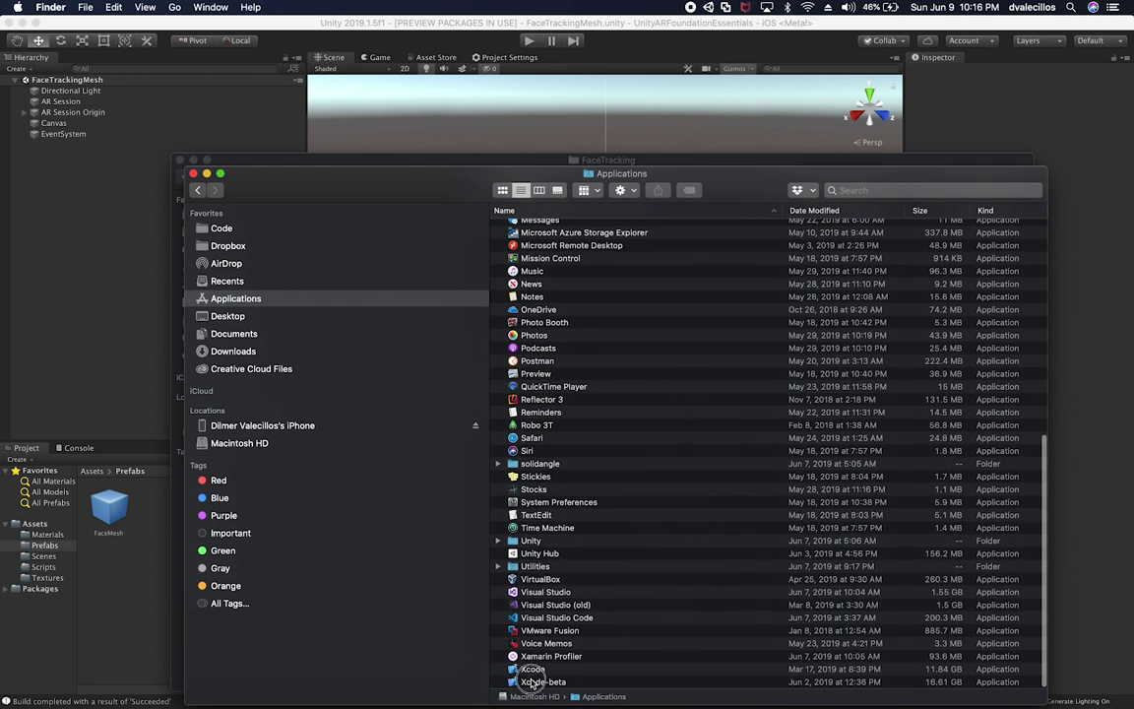
click(532, 681)
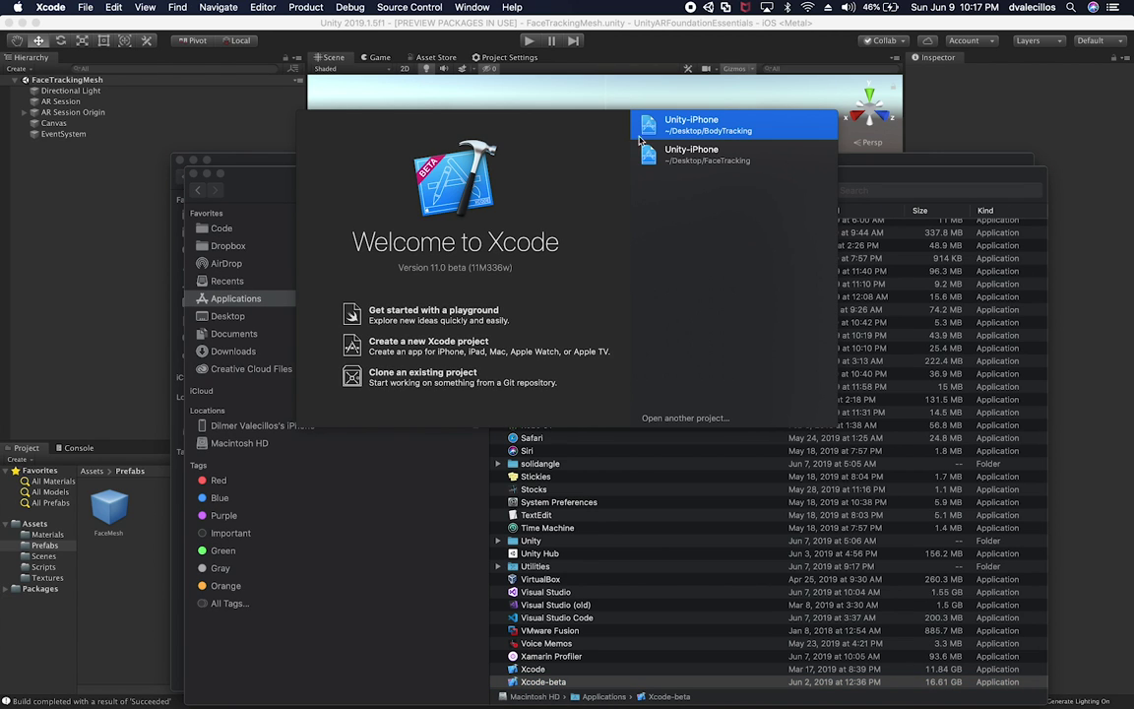
- Load the recent Unity-iPhone project from ~/Desktop/FaceTracking in Xcode
click(693, 156)
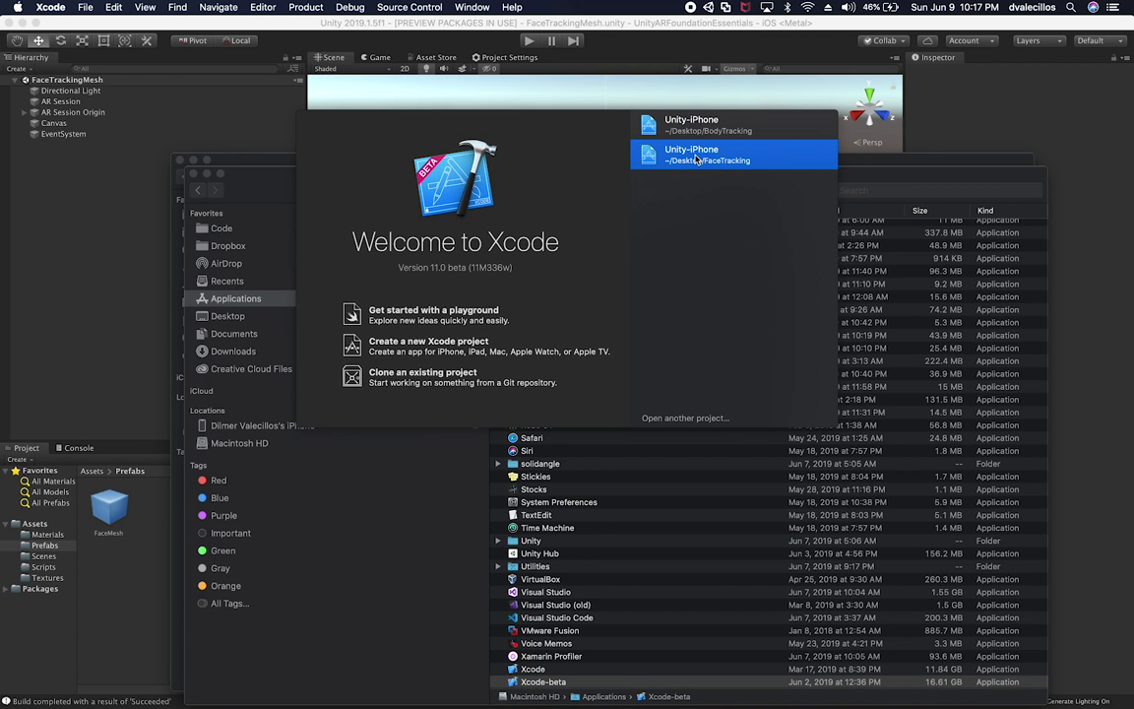
key(super+Tab)
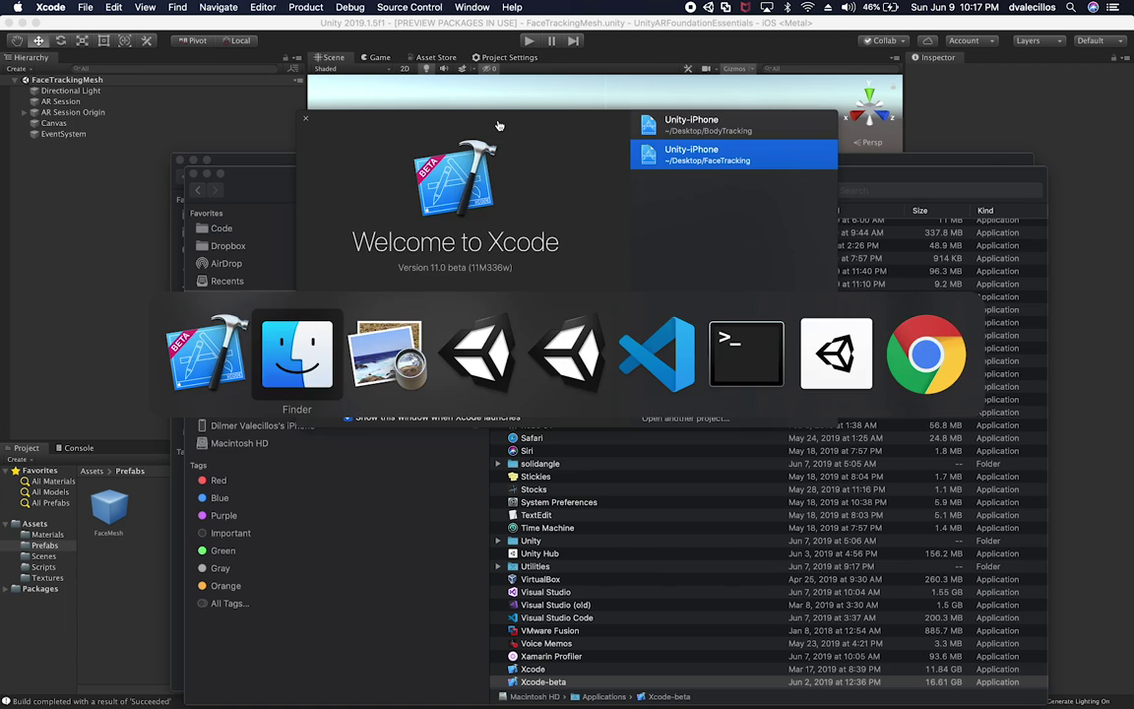
drag(455, 182, 334, 361)
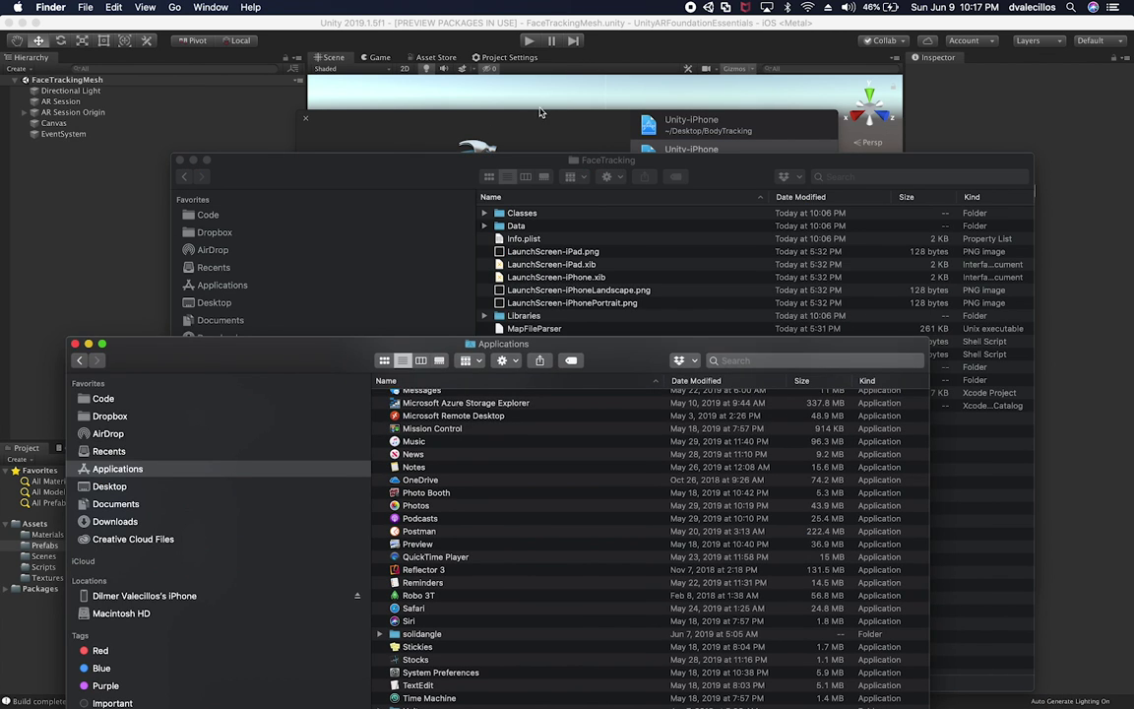
click(537, 114)
double_click(694, 157)
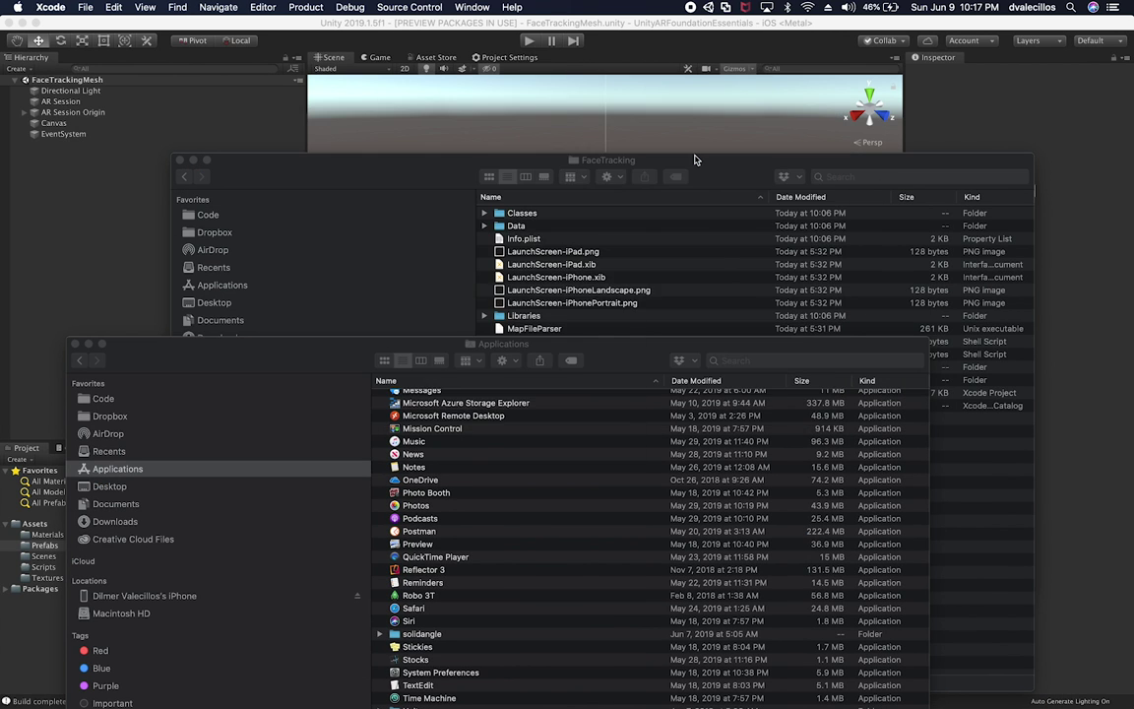
click(772, 74)
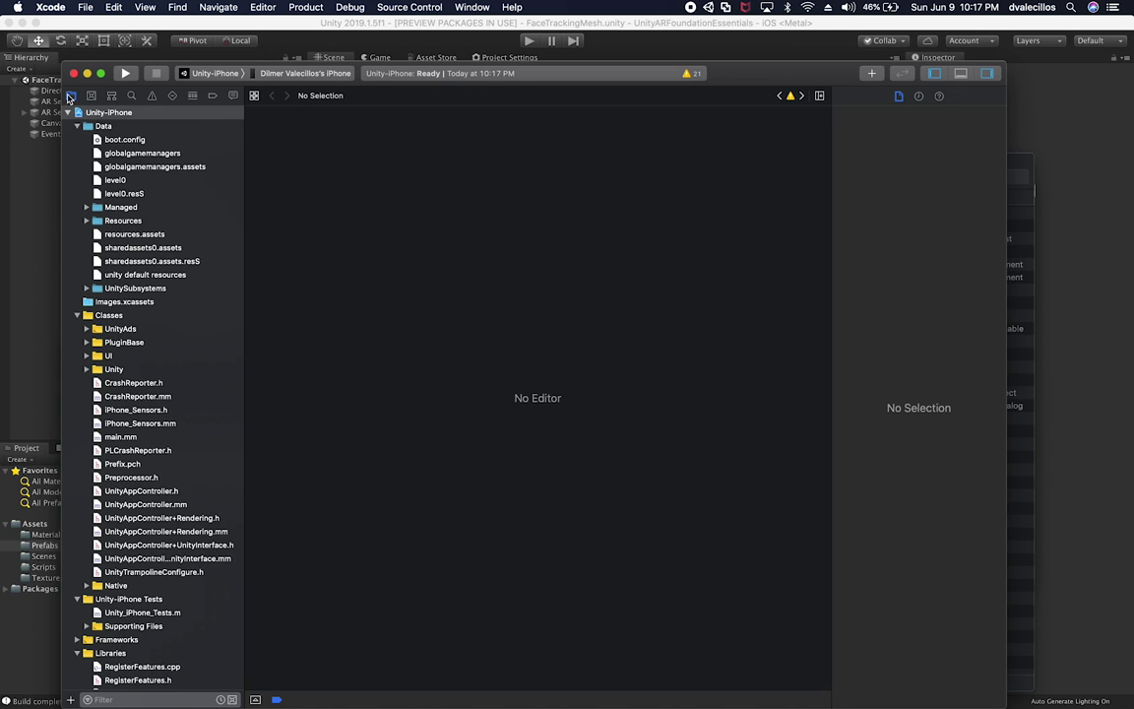
- Check automatic signing in the Unity-iPhone target settings, then build and run on the iPhone
click(101, 140)
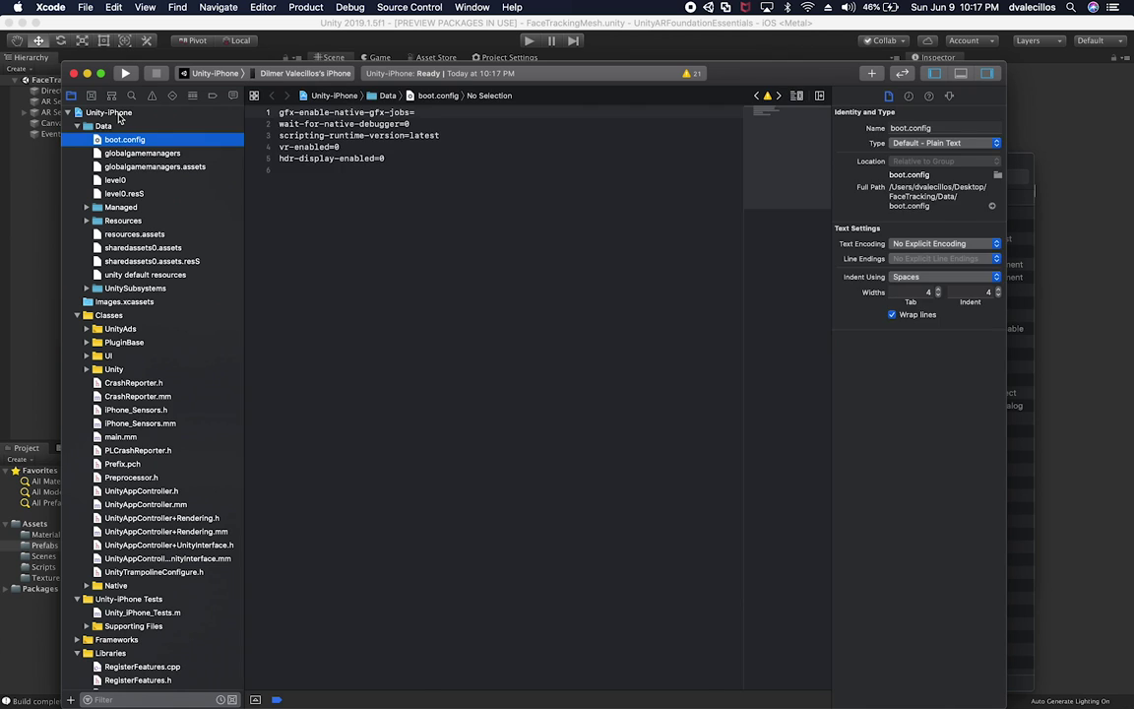
click(109, 114)
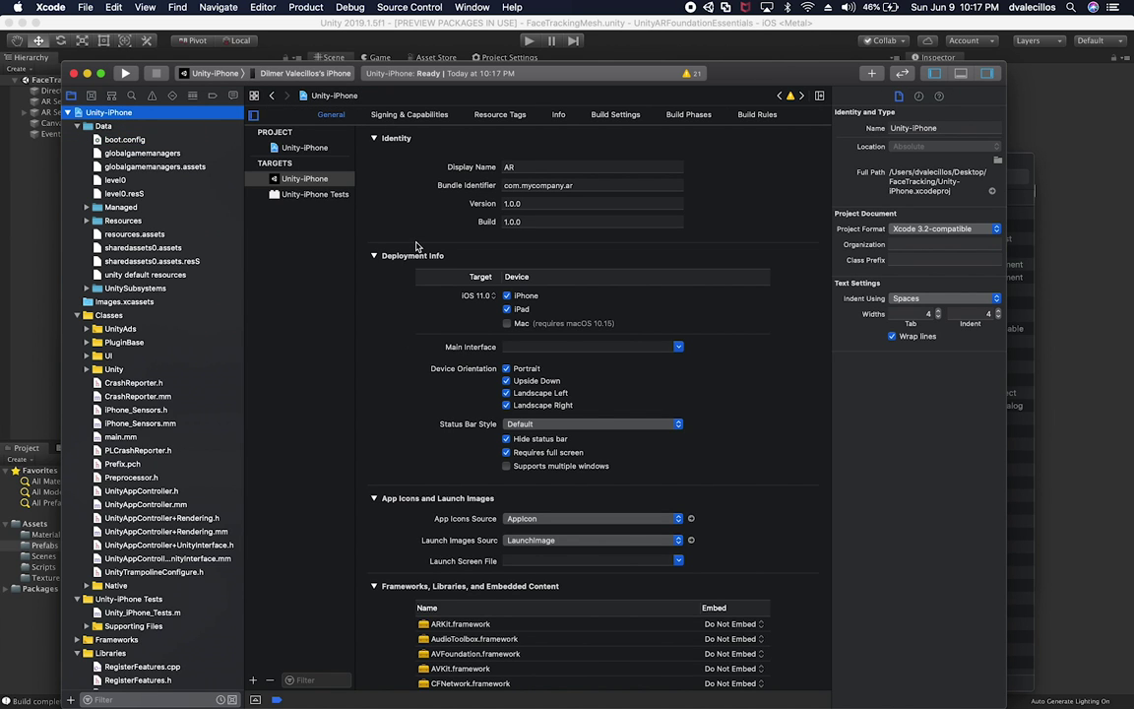
click(411, 116)
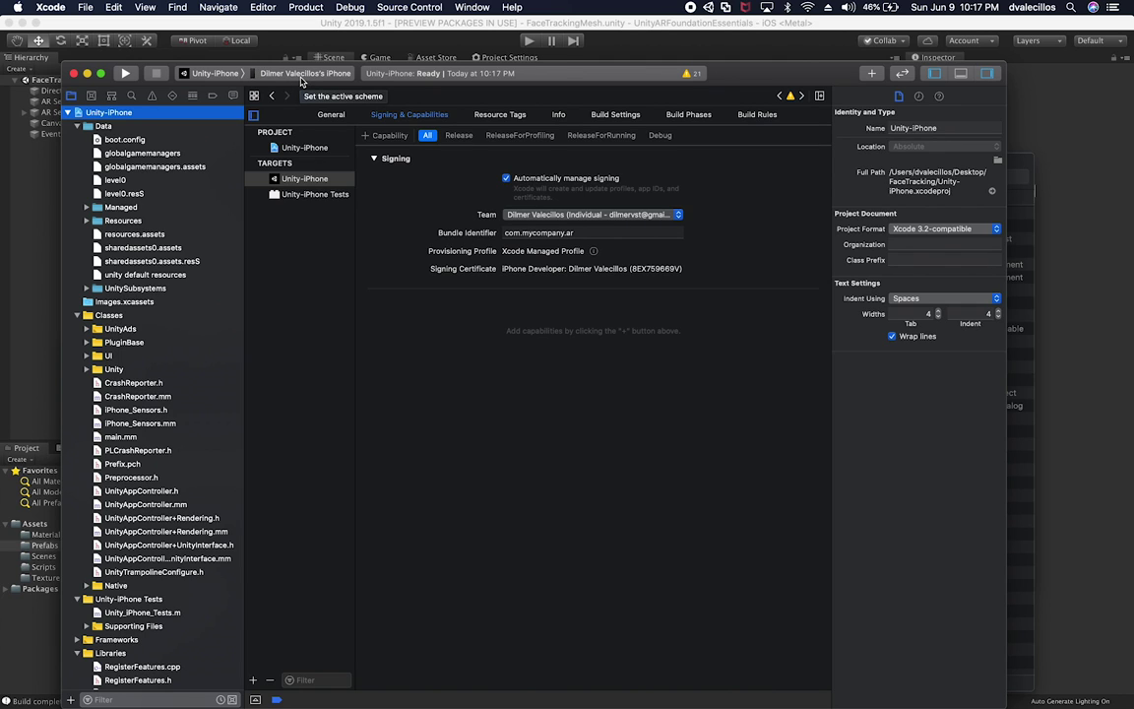
click(123, 75)
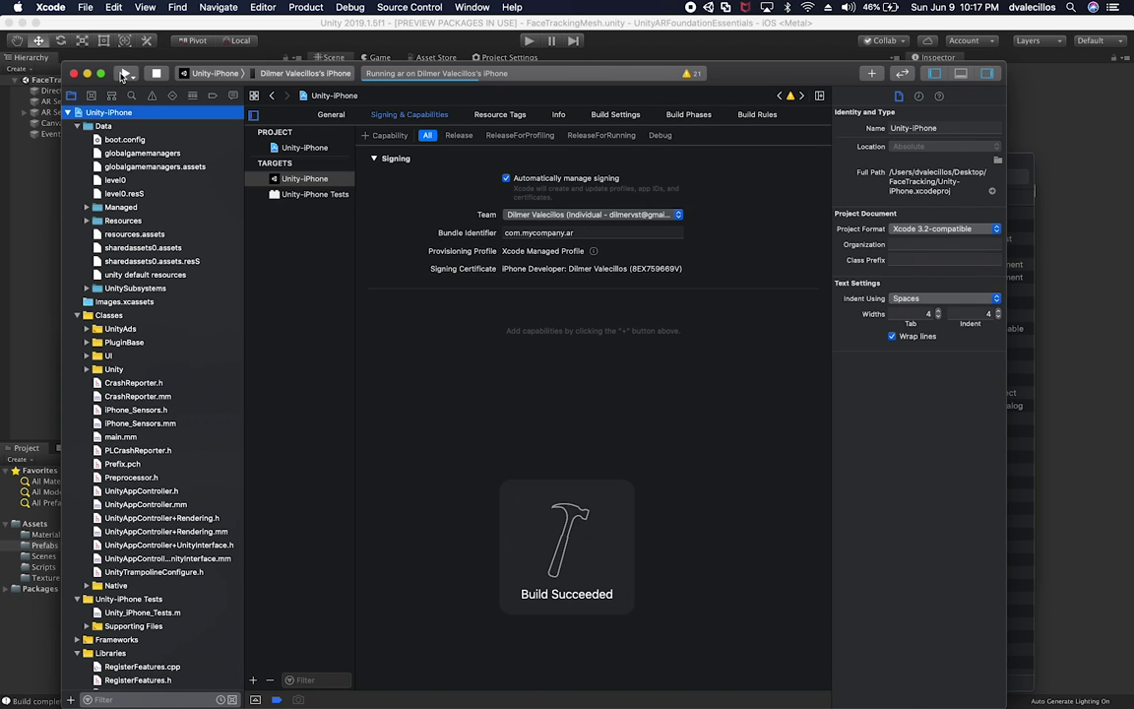